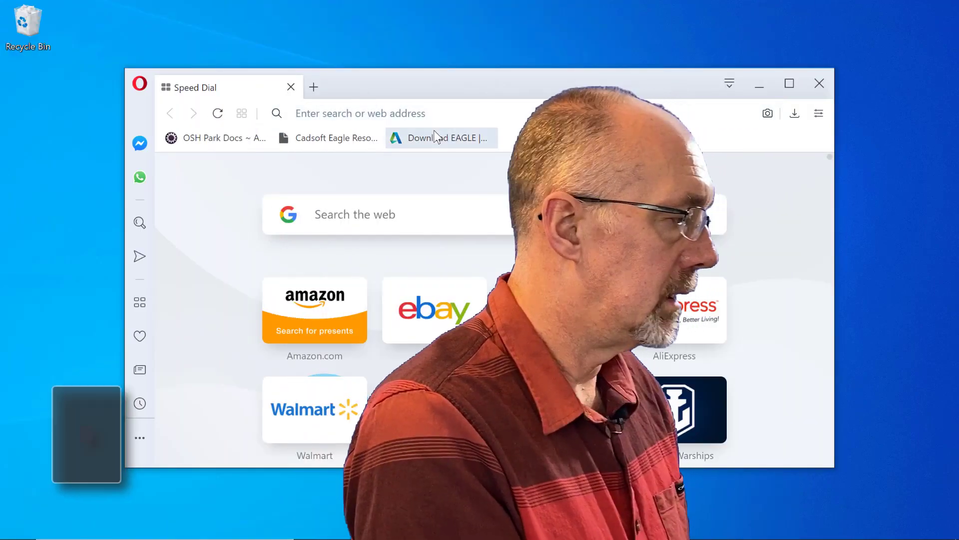
Go to madbeanpedals.com/forum/index.php and open the Cadsoft Eagle Resource board in the Members Area
{"action": "left_click", "coordinate": [411, 112]}
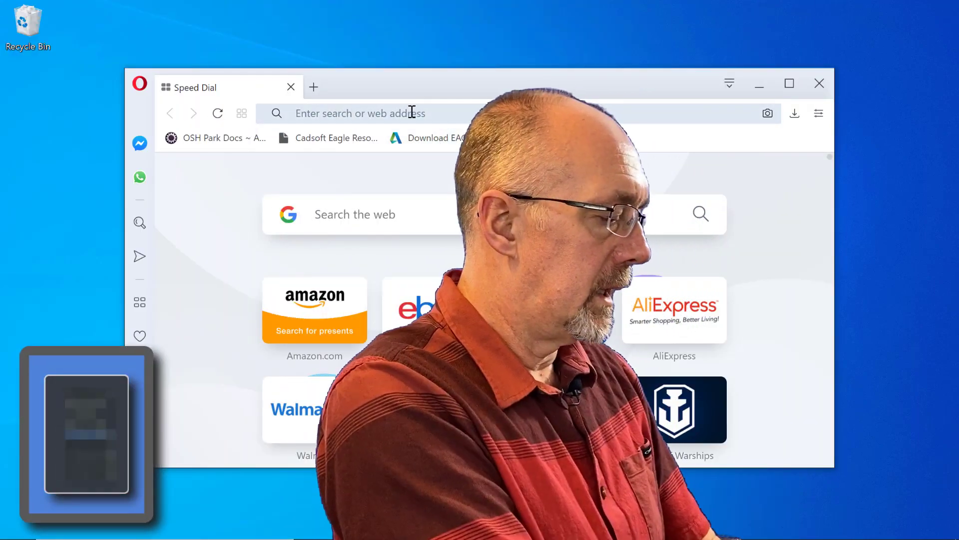
{"action": "type", "text": "madbeanpedals.com/forum/index.php"}
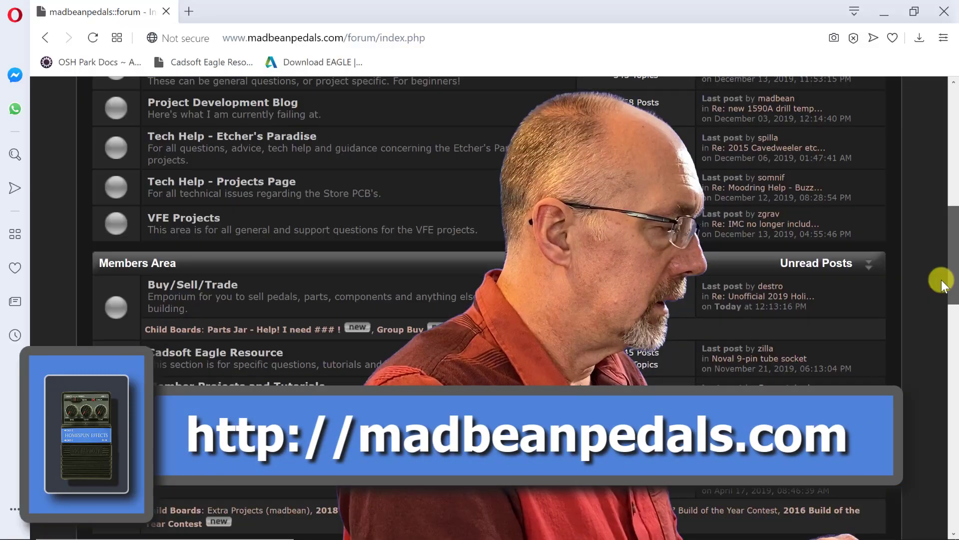
{"action": "scroll", "coordinate": [942, 285], "scroll_direction": "down", "scroll_amount": 2}
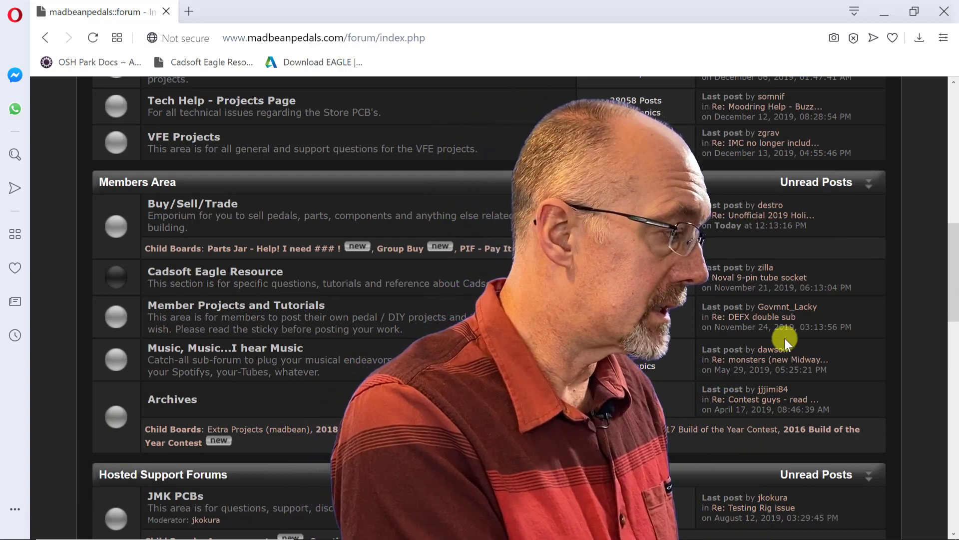
{"action": "left_click", "coordinate": [238, 275]}
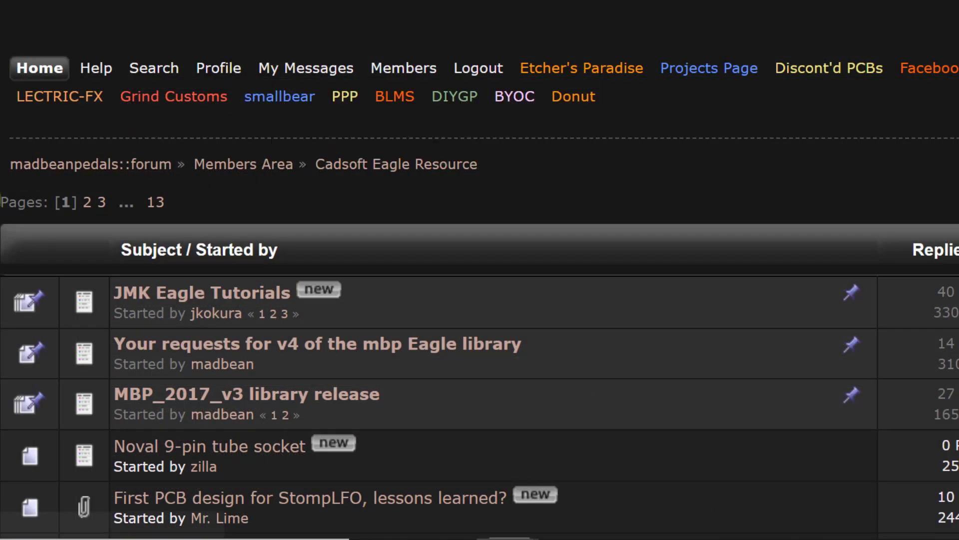
Download the v.3.0 library from the MBP_2017_v3 library release topic and close the browser
{"action": "left_click", "coordinate": [220, 398]}
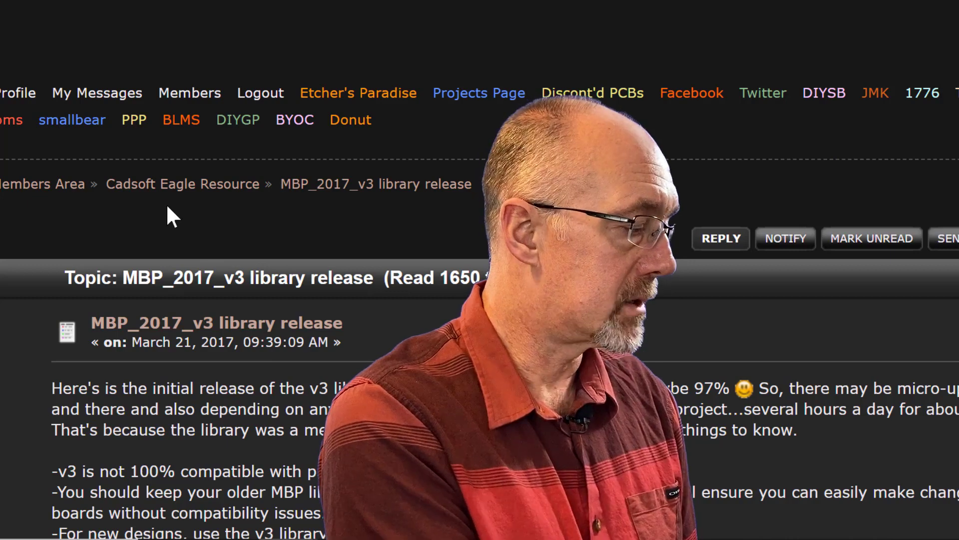
{"action": "scroll", "coordinate": [413, 222], "scroll_direction": "down", "scroll_amount": 5}
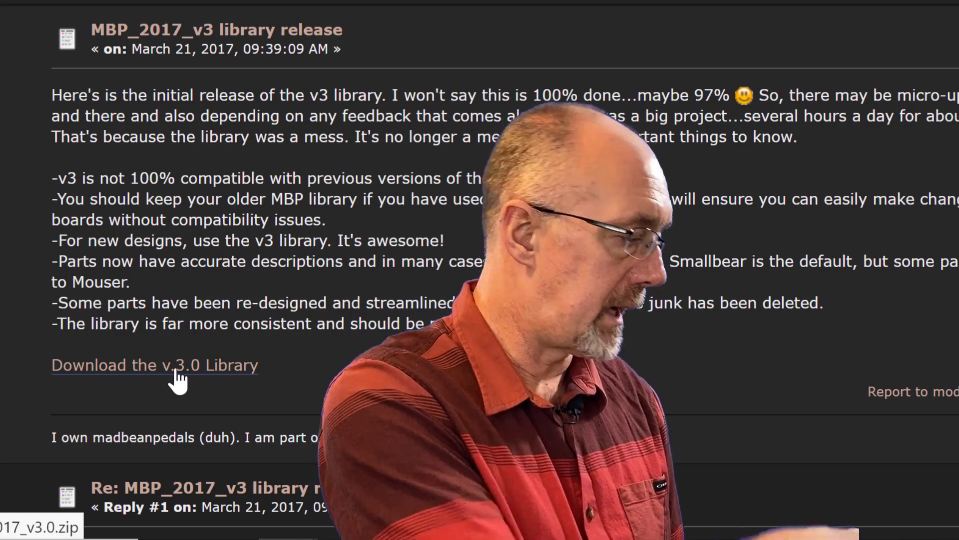
{"action": "left_click", "coordinate": [177, 372]}
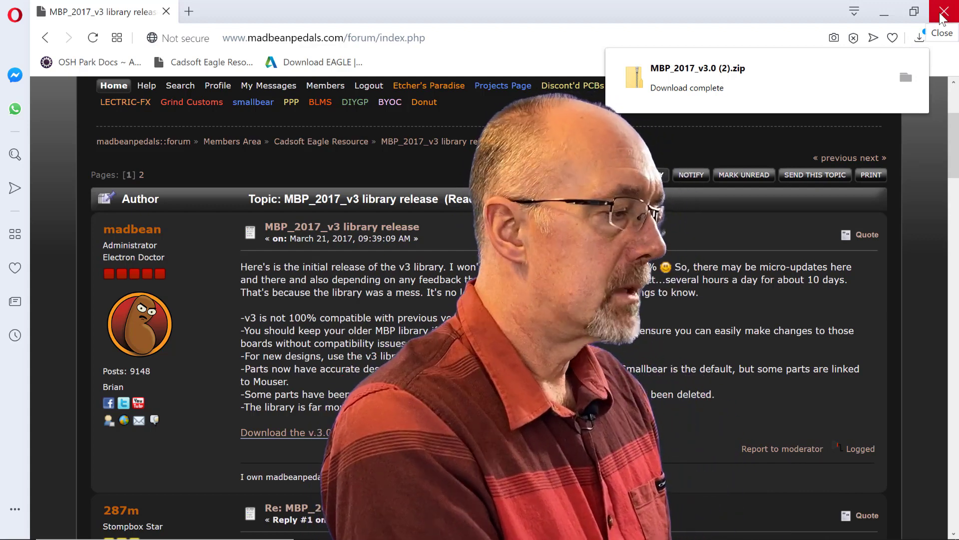
{"action": "left_click", "coordinate": [943, 15]}
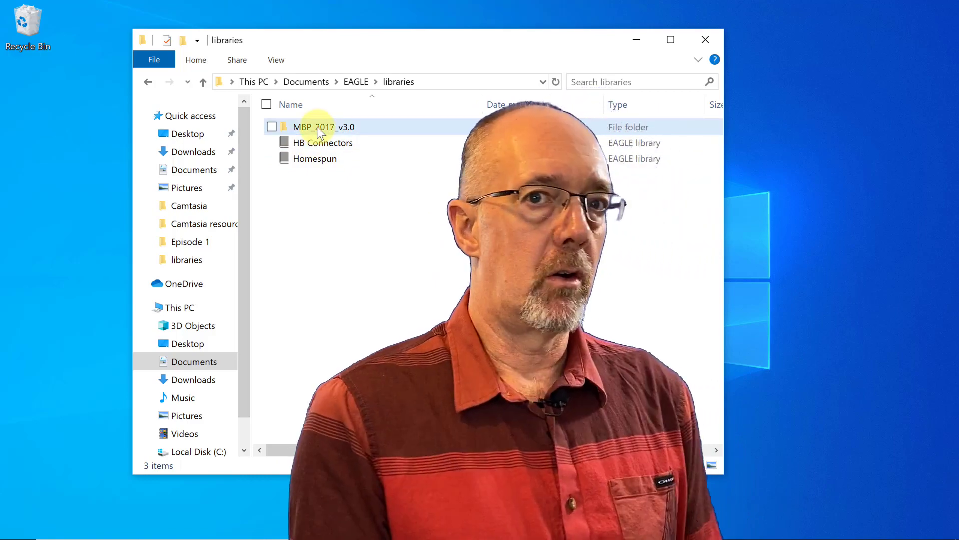
Look through the contents of the MBP_2017_v3.0 folder in Documents\EAGLE\libraries and minimize the file window
{"action": "mouse_move", "coordinate": [319, 129]}
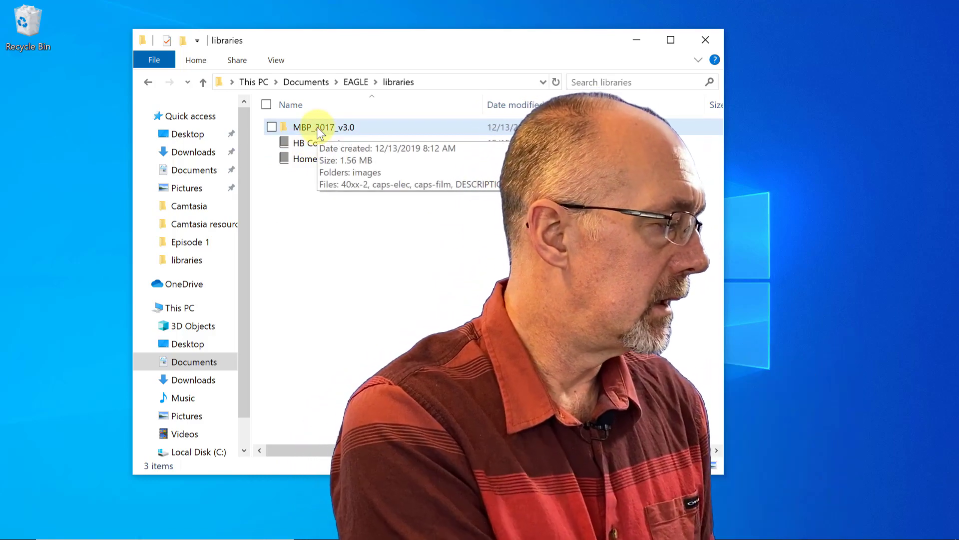
{"action": "double_click", "coordinate": [319, 128]}
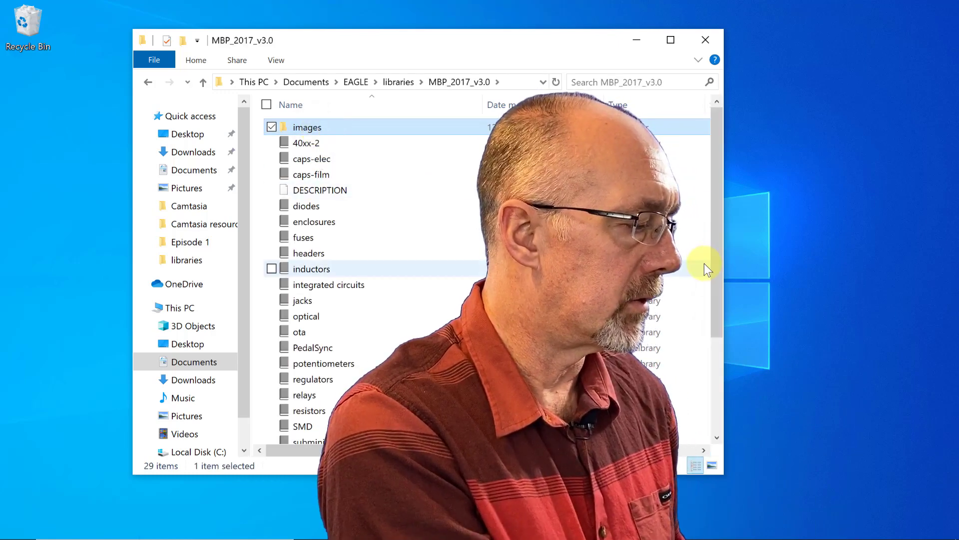
{"action": "left_click", "coordinate": [636, 40]}
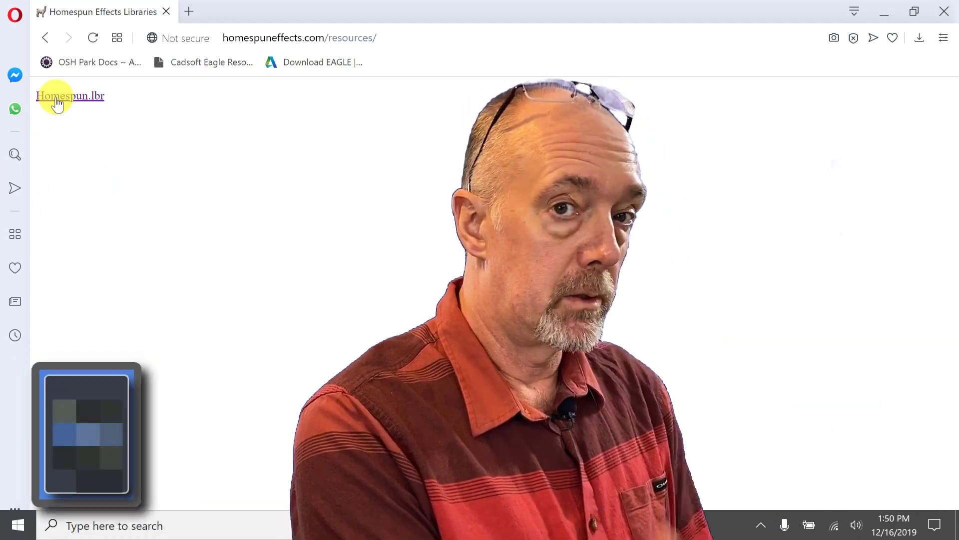
Save the linked Homespun.lbr library from homespuneffects.com/resources into Documents/EAGLE/libraries
{"action": "right_click", "coordinate": [57, 103]}
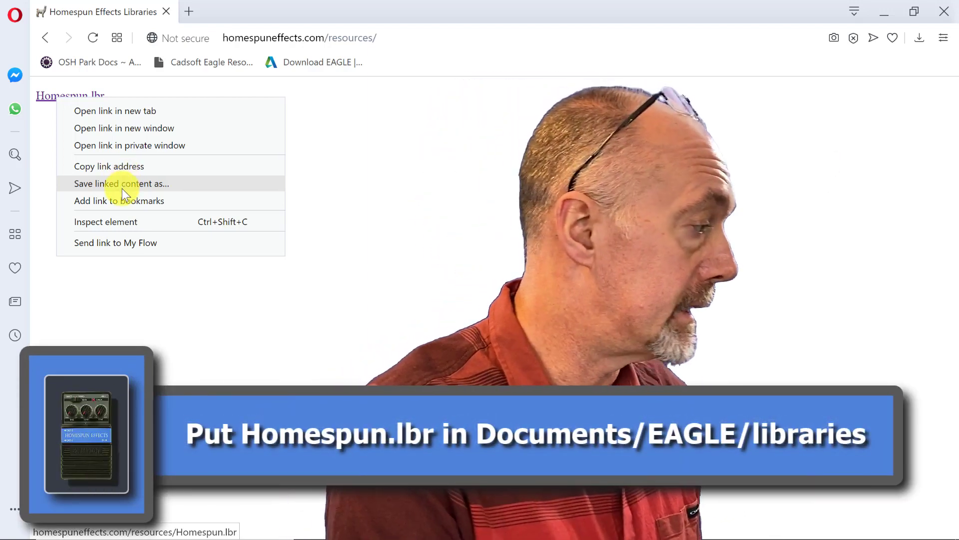
{"action": "left_click", "coordinate": [122, 188]}
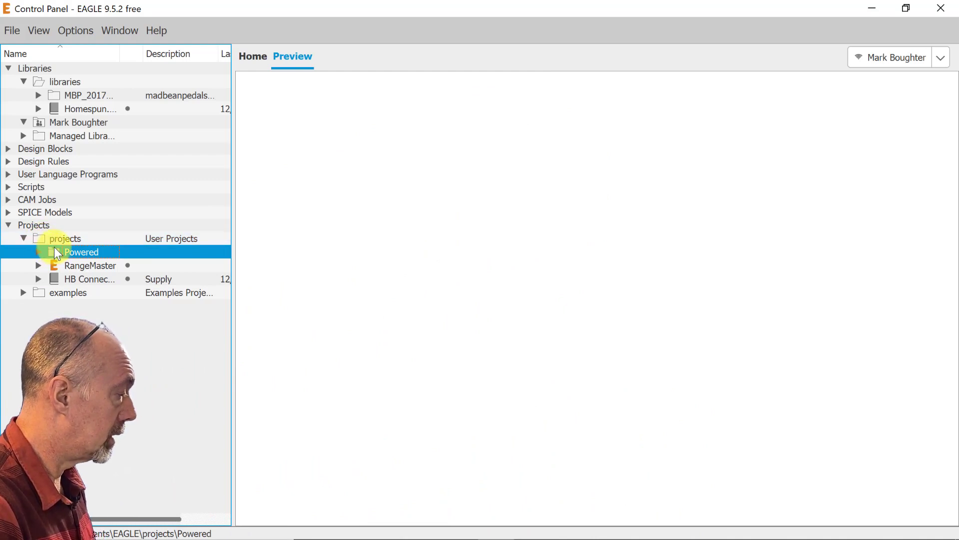
Create a new project named NPN Rangemaster in the user projects folder
{"action": "right_click", "coordinate": [40, 238]}
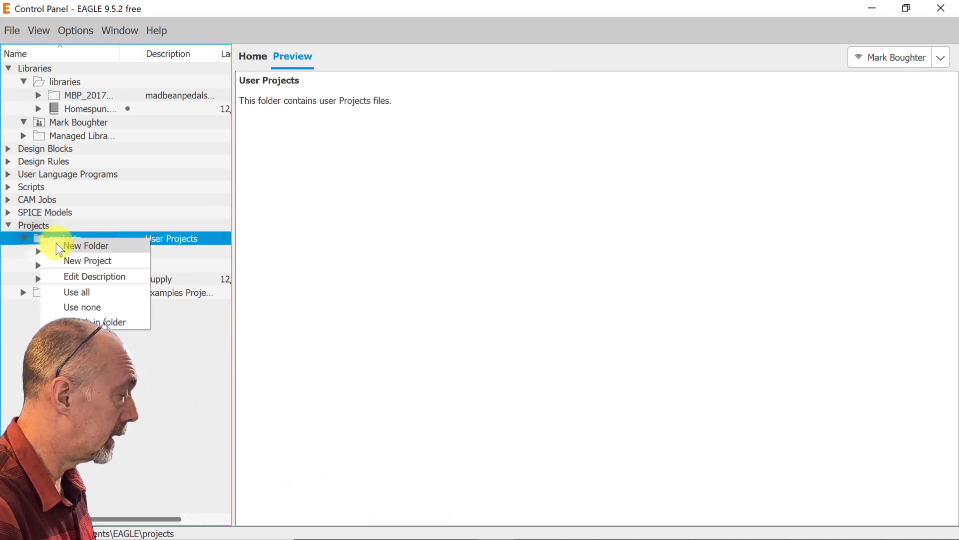
{"action": "left_click", "coordinate": [74, 260]}
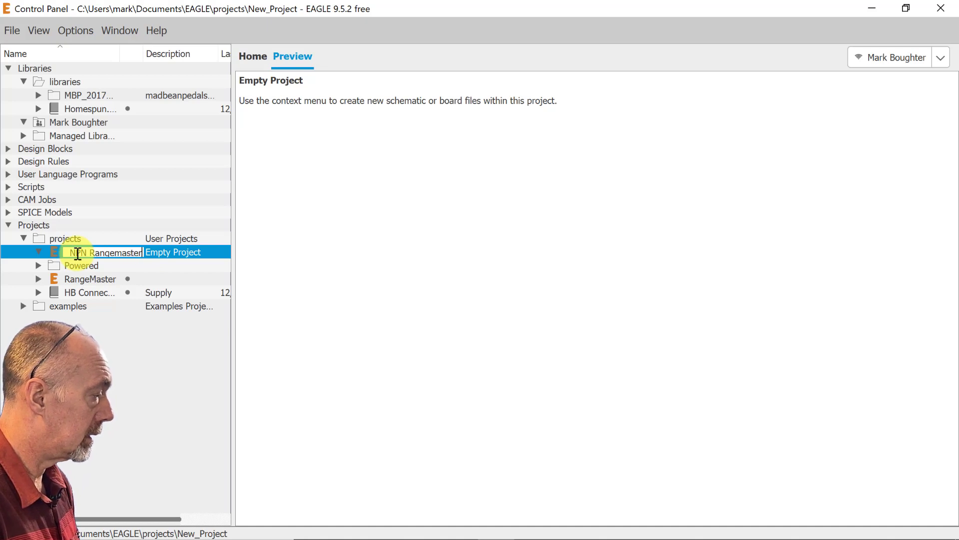
{"action": "key", "text": "Return"}
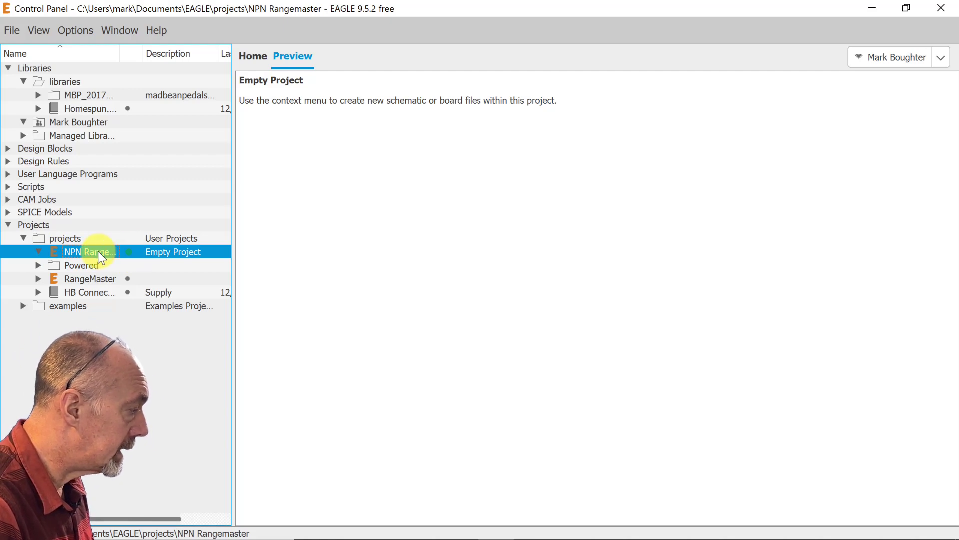
Create a new schematic in the NPN Rangemaster project
{"action": "right_click", "coordinate": [70, 251]}
{"action": "mouse_move", "coordinate": [94, 271]}
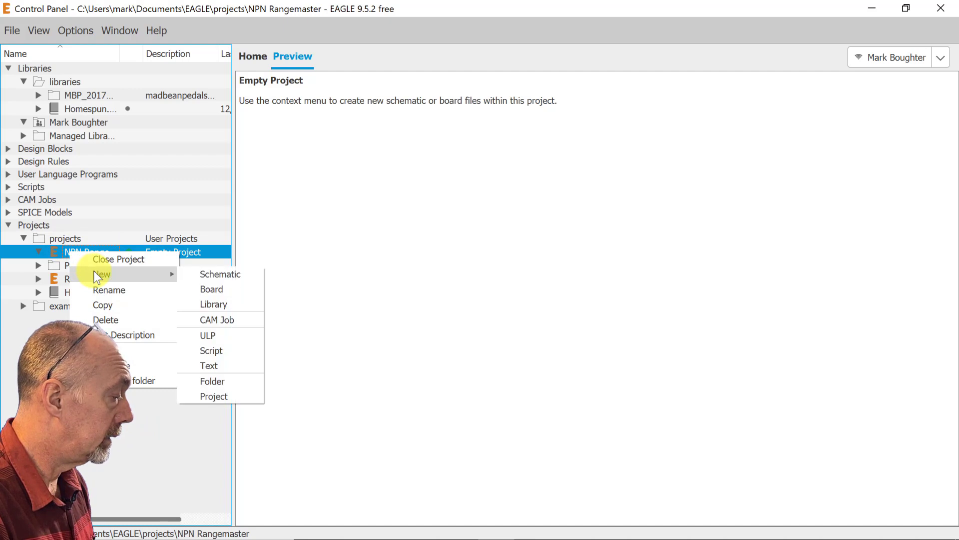
{"action": "left_click", "coordinate": [207, 272]}
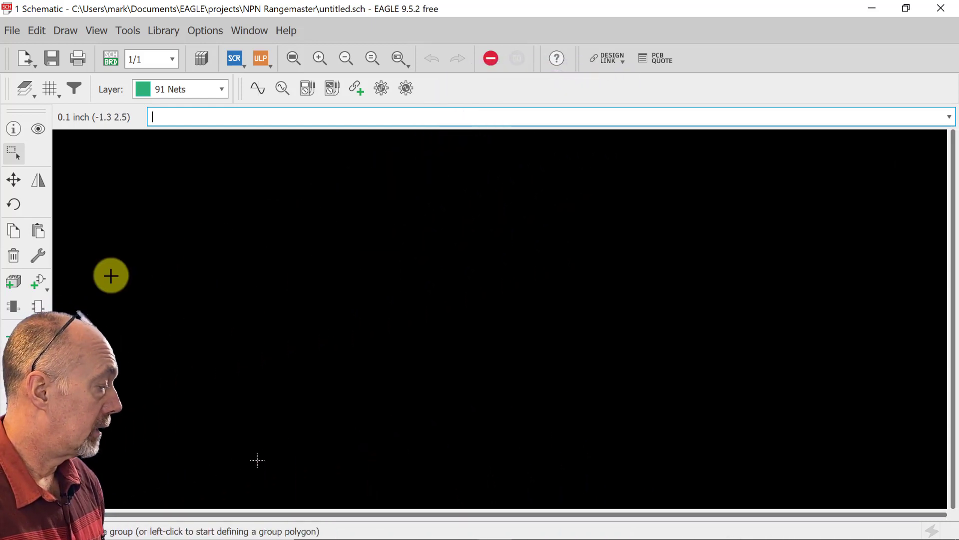
Open the Library Manager from the Add part dialog and examine the in-design, in-use and available libraries
{"action": "left_click", "coordinate": [39, 281]}
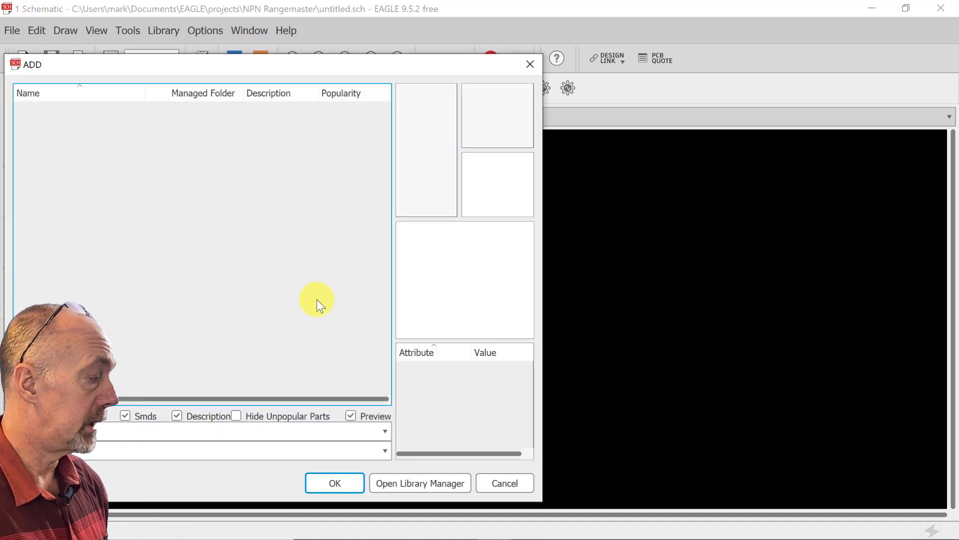
{"action": "left_click", "coordinate": [433, 483]}
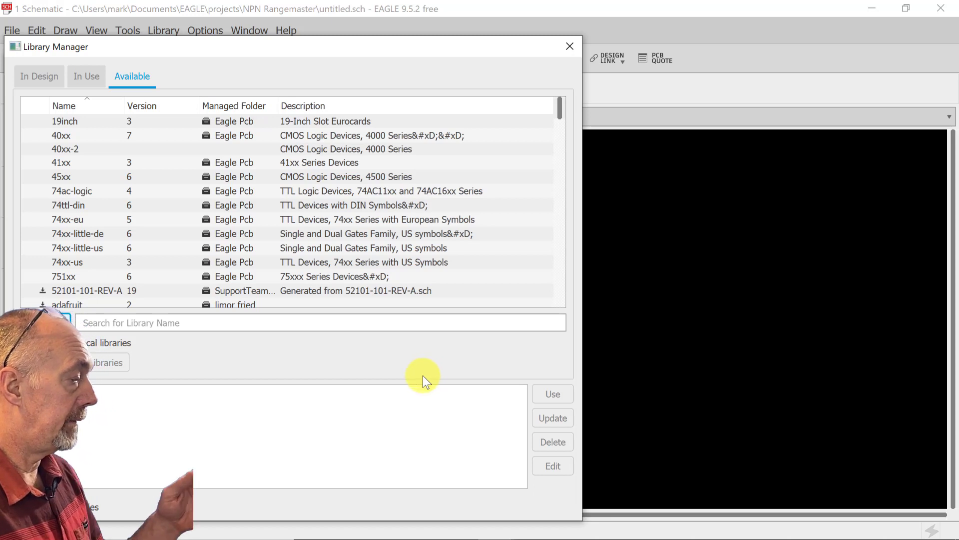
{"action": "left_click", "coordinate": [82, 76]}
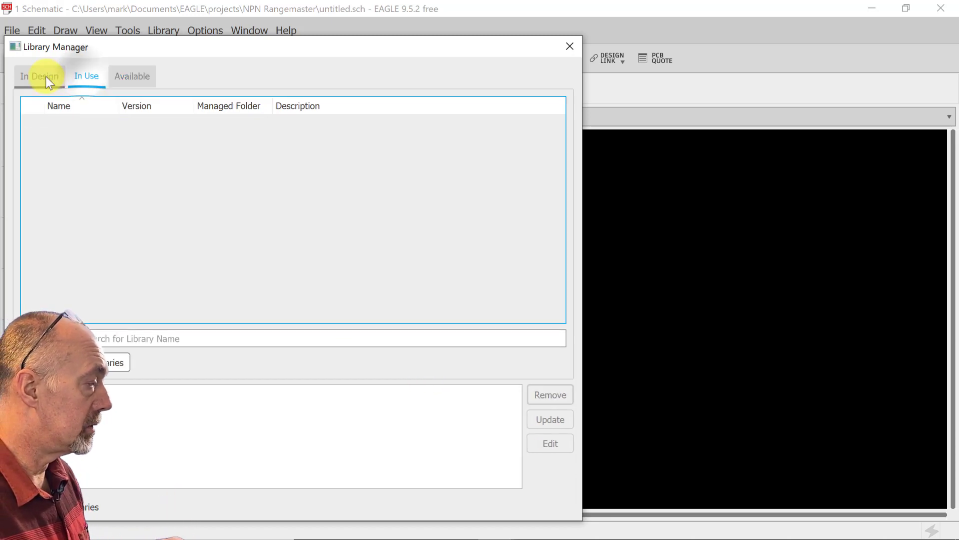
{"action": "left_click", "coordinate": [44, 76]}
{"action": "left_click", "coordinate": [85, 78]}
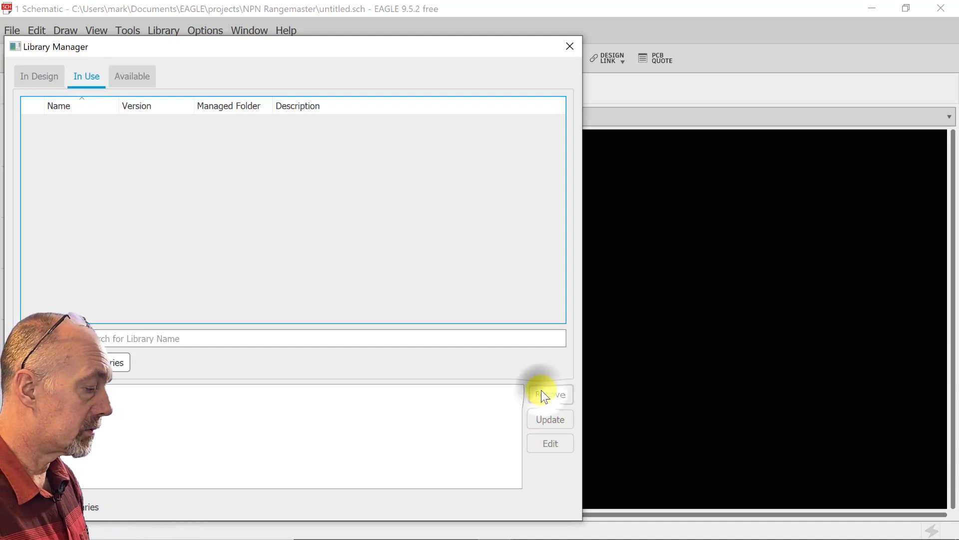
{"action": "left_click", "coordinate": [126, 77]}
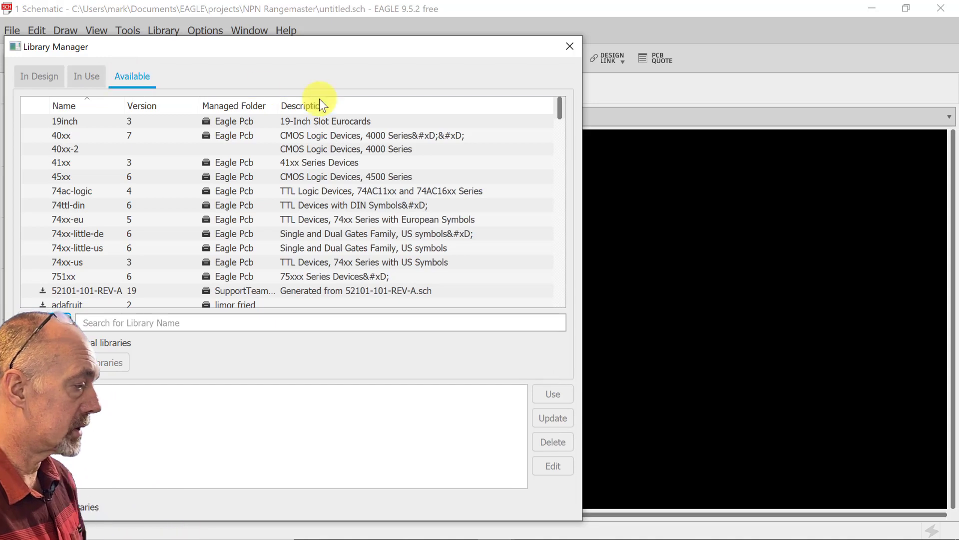
{"action": "left_click_drag", "start_coordinate": [559, 114], "coordinate": [556, 303]}
{"action": "left_click_drag", "start_coordinate": [560, 266], "coordinate": [568, 64]}
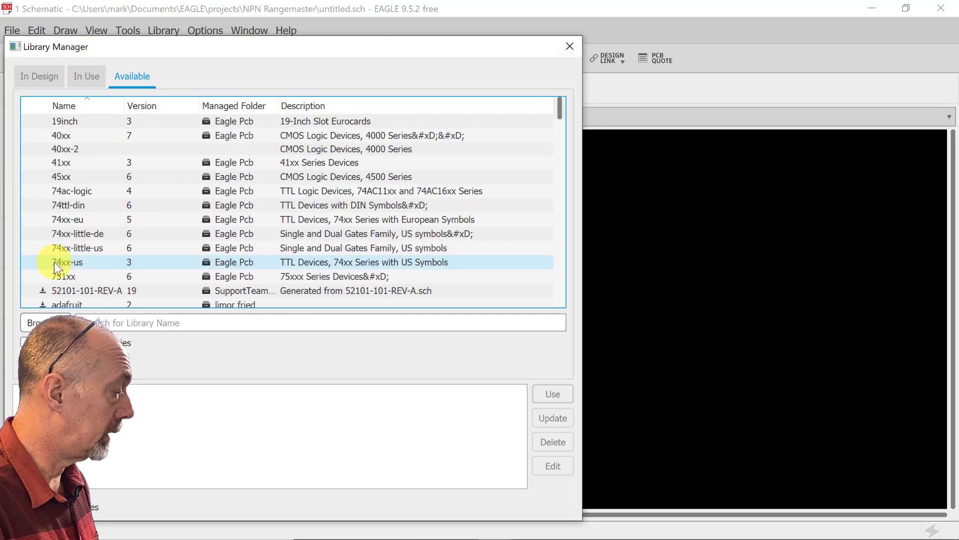
Try to load the Homespun and MBP_2017_v3.0 libraries through the Library Manager, check the libraries in use, and close both dialogs
{"action": "left_click", "coordinate": [44, 322]}
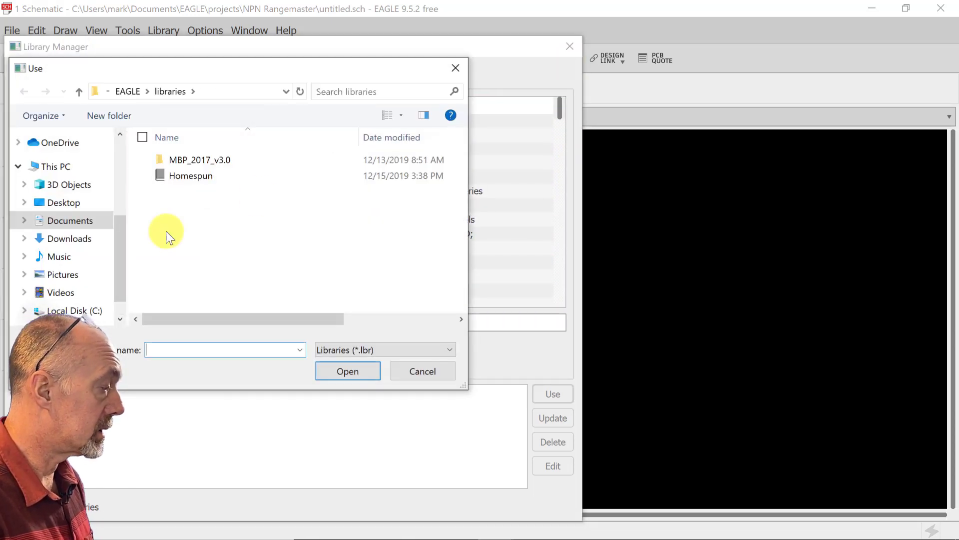
{"action": "left_click", "coordinate": [191, 174]}
{"action": "left_click", "coordinate": [361, 371]}
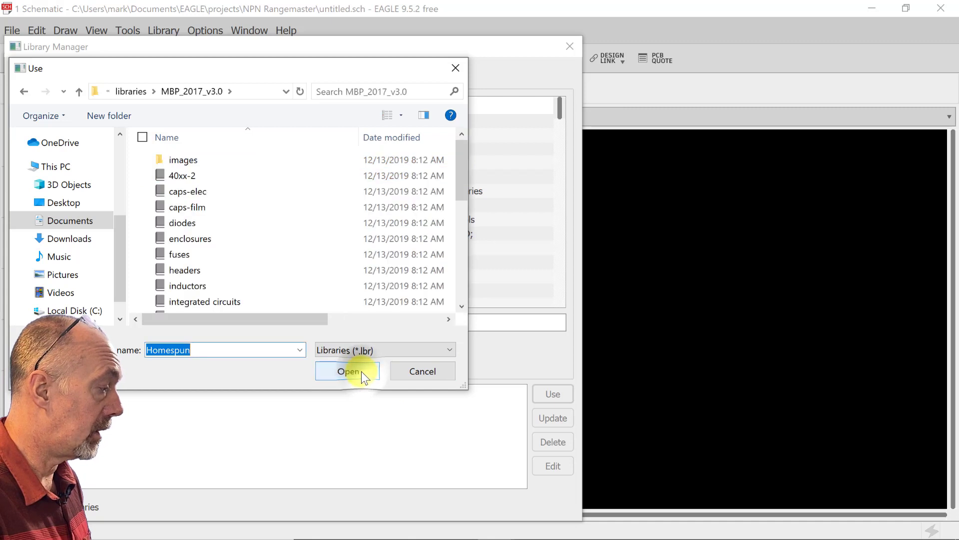
{"action": "left_click", "coordinate": [361, 371]}
{"action": "left_click", "coordinate": [85, 76]}
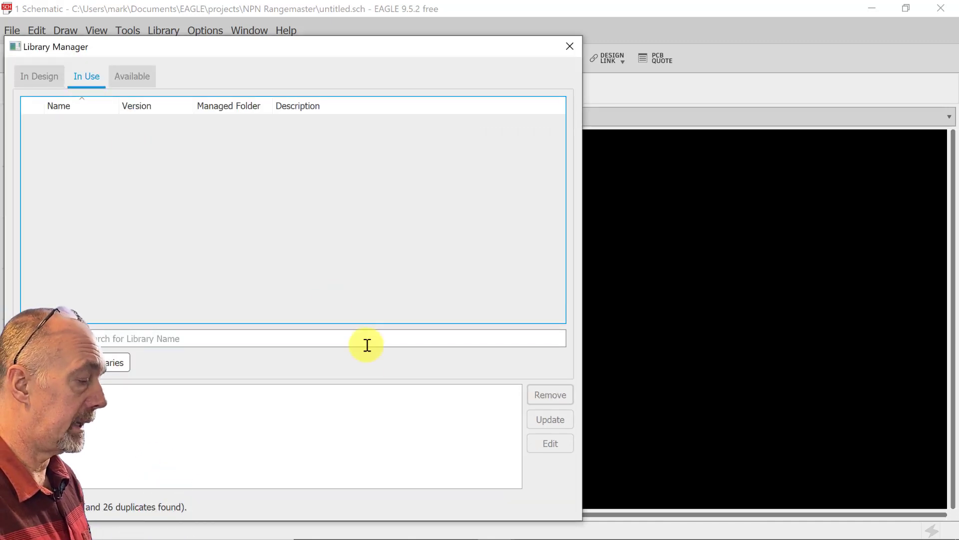
{"action": "left_click", "coordinate": [569, 47]}
{"action": "left_click", "coordinate": [529, 67]}
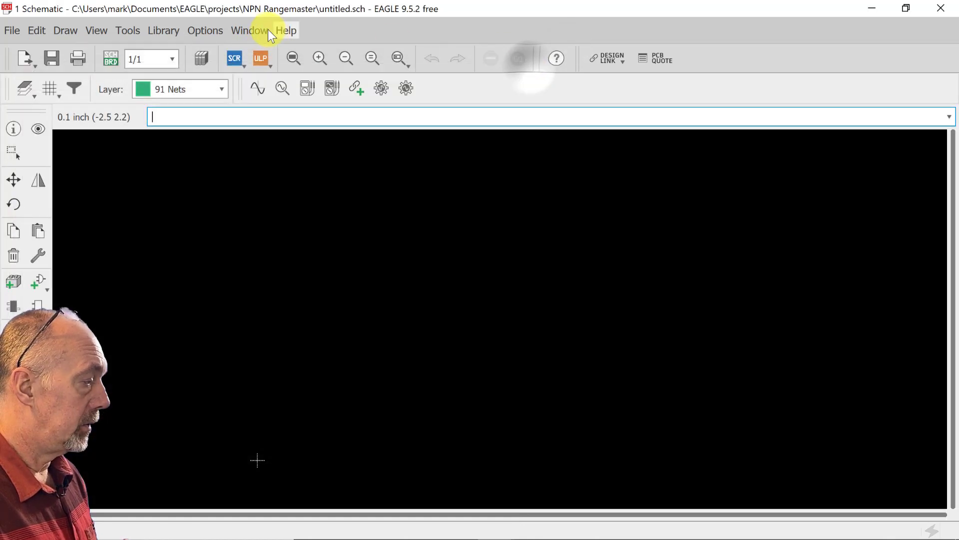
Switch to the Control Panel and mark the Homespun.lbr library as in use
{"action": "left_click", "coordinate": [251, 30]}
{"action": "left_click", "coordinate": [264, 48]}
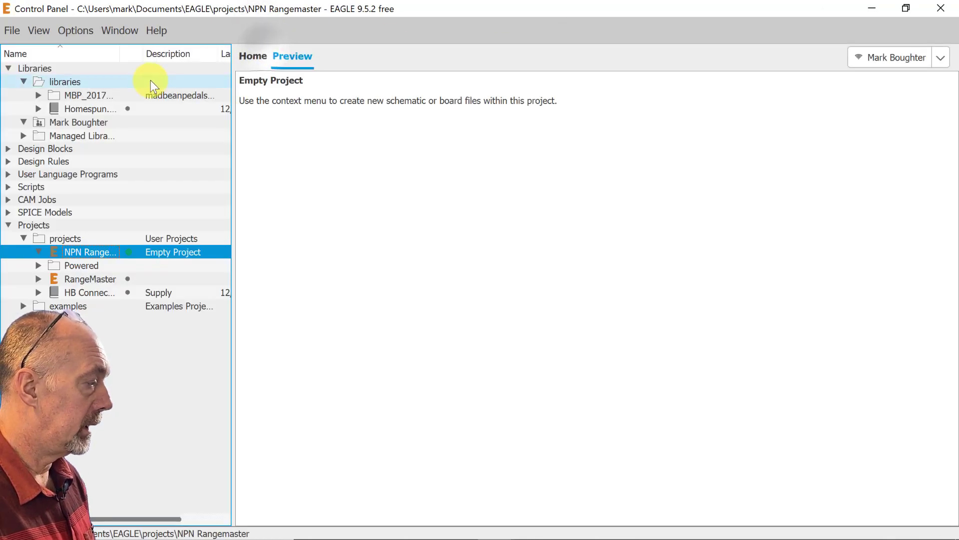
{"action": "left_click", "coordinate": [104, 145]}
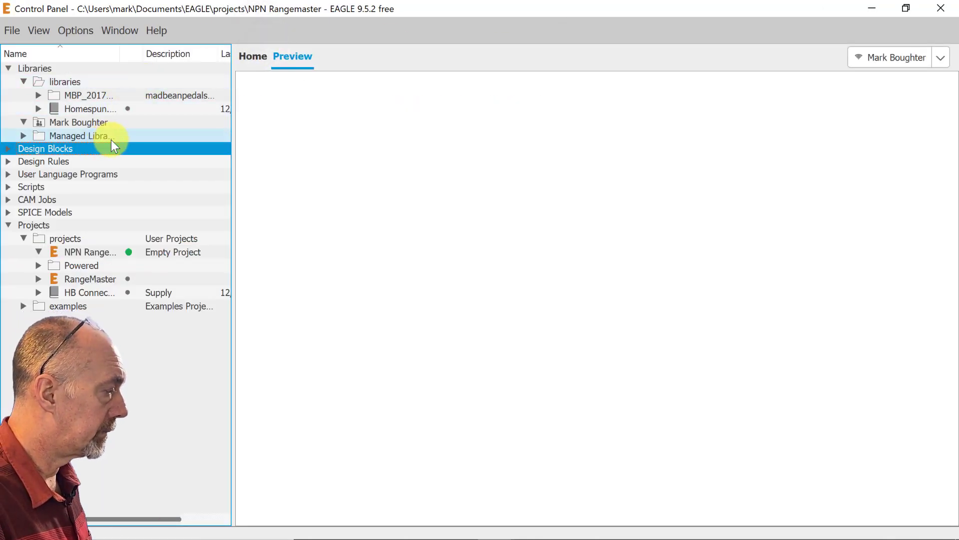
{"action": "left_click", "coordinate": [128, 108]}
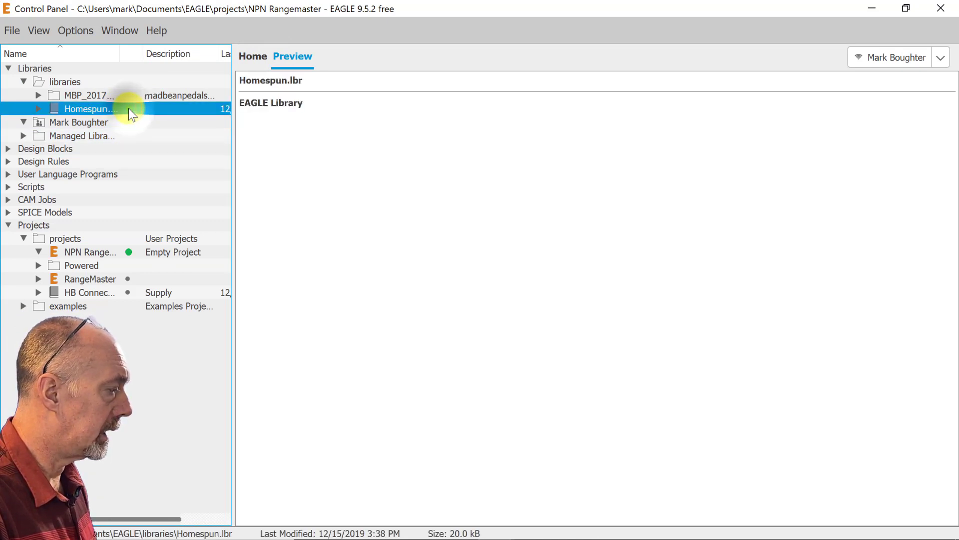
Expand the MBP_2017_v3.0 library folder, mark all of its libraries as in use, and collapse it again
{"action": "left_click", "coordinate": [38, 95]}
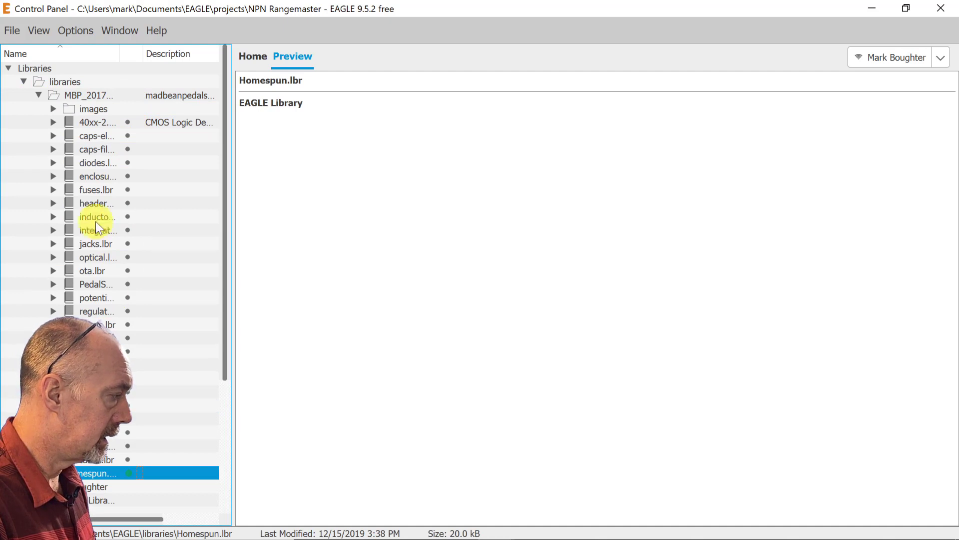
{"action": "right_click", "coordinate": [56, 93]}
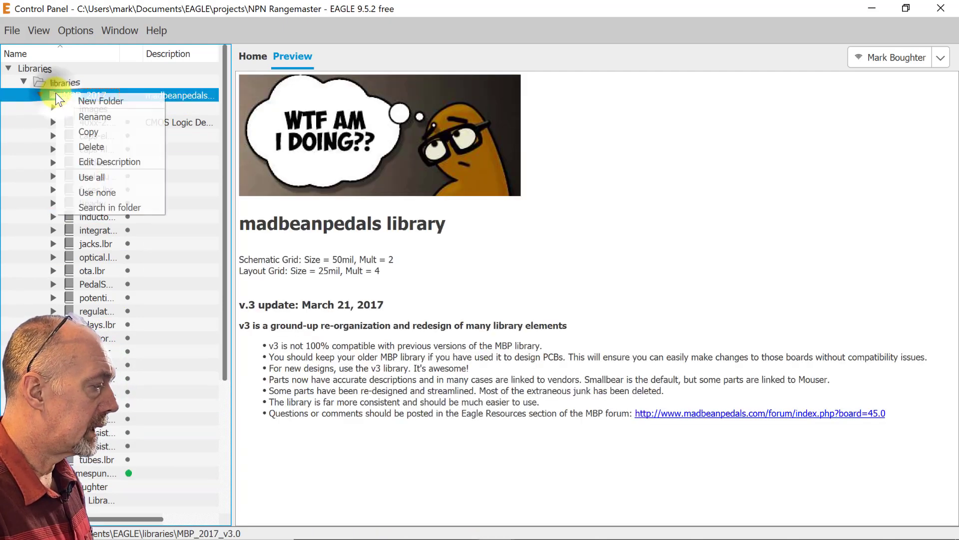
{"action": "left_click", "coordinate": [97, 178]}
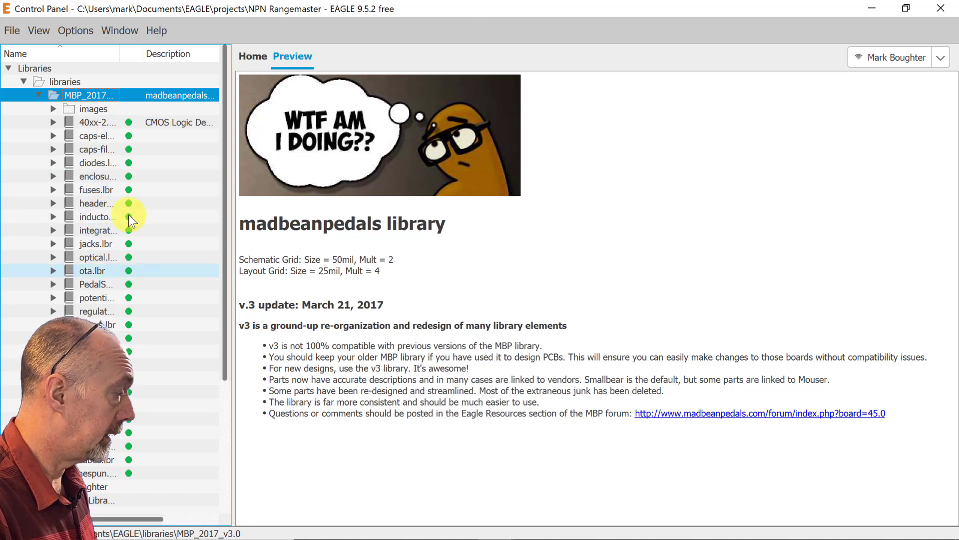
{"action": "left_click", "coordinate": [40, 94]}
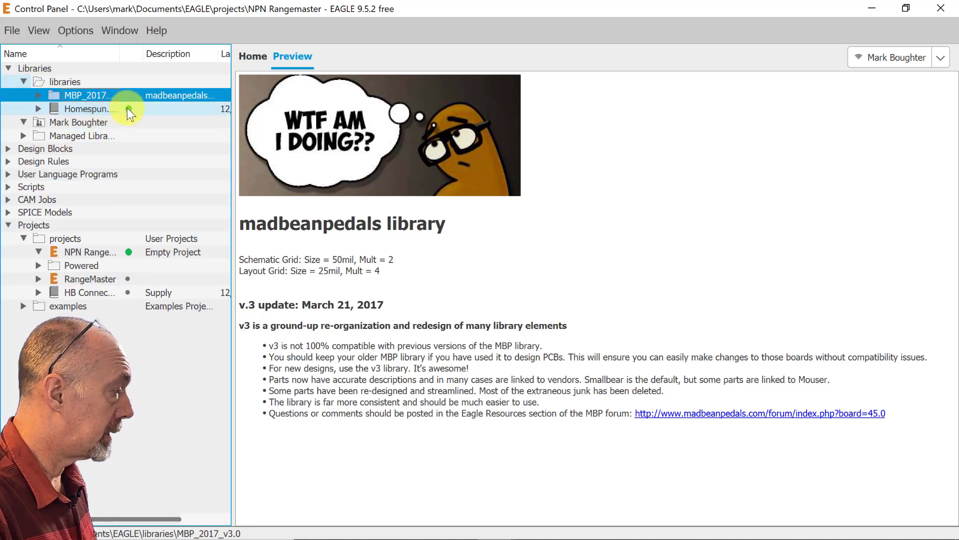
Switch to the schematic and check in the Library Manager that the Homespun and madbeanpedals libraries are listed as in use
{"action": "left_click", "coordinate": [120, 30]}
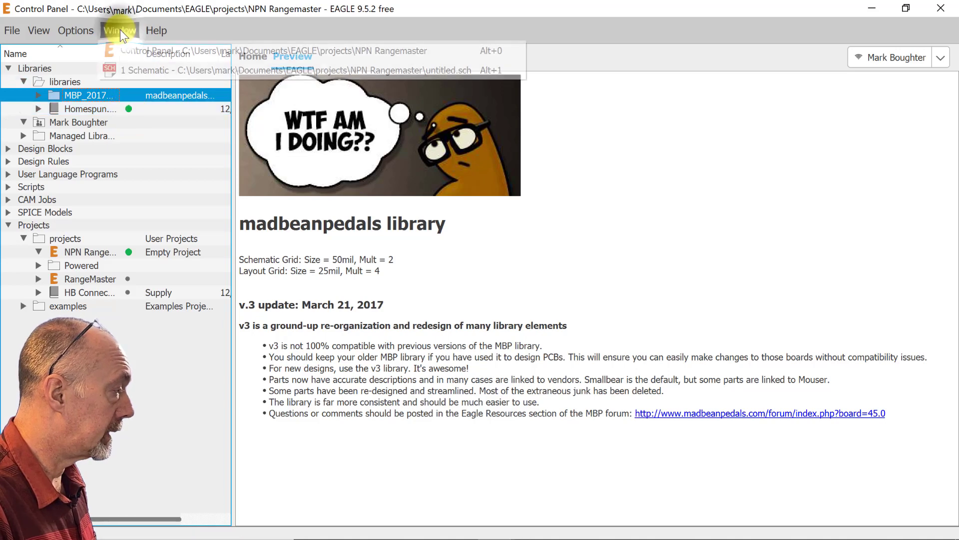
{"action": "left_click", "coordinate": [140, 66]}
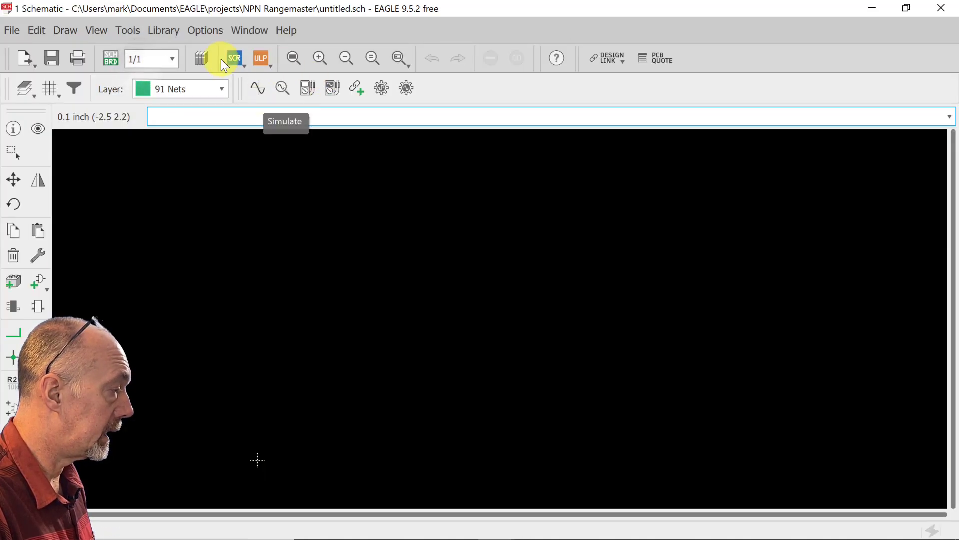
{"action": "left_click", "coordinate": [200, 60]}
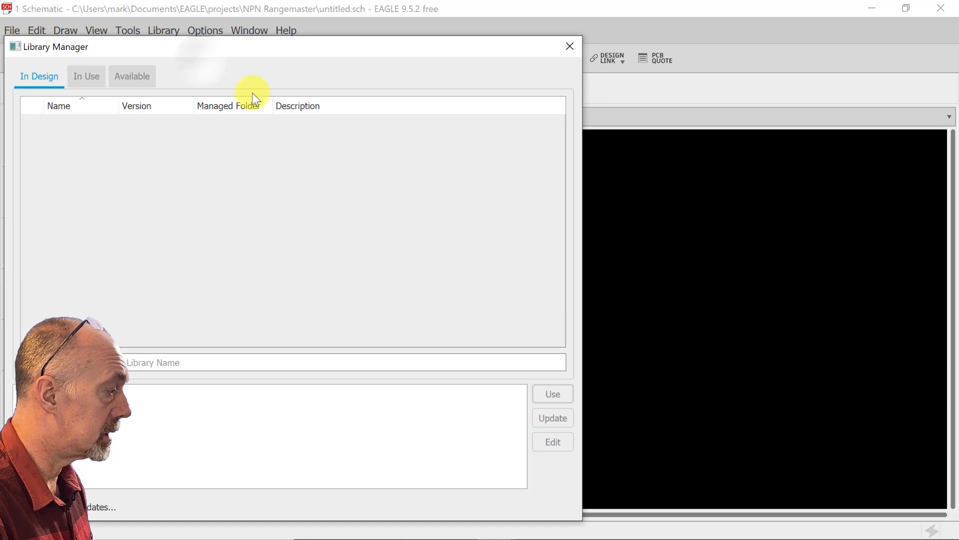
{"action": "left_click", "coordinate": [87, 79]}
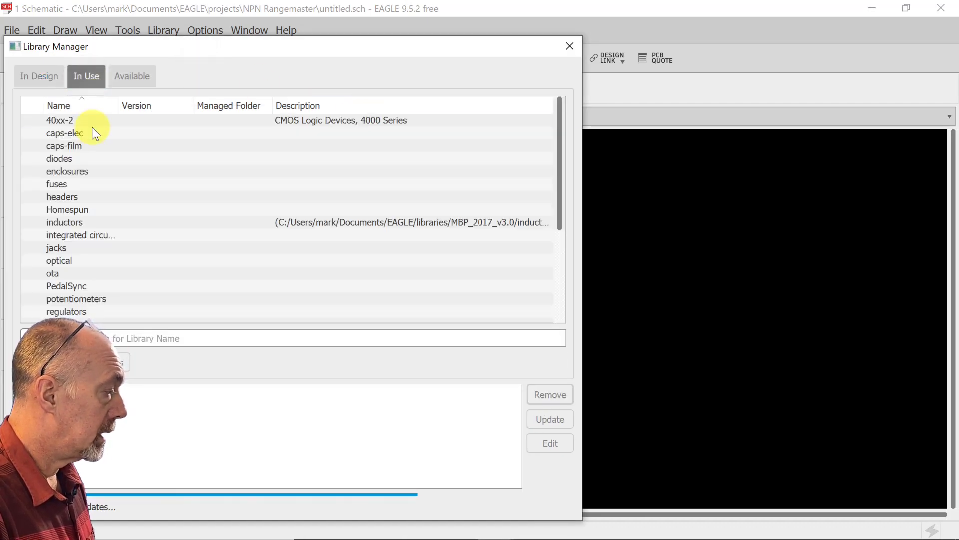
{"action": "left_click", "coordinate": [96, 211]}
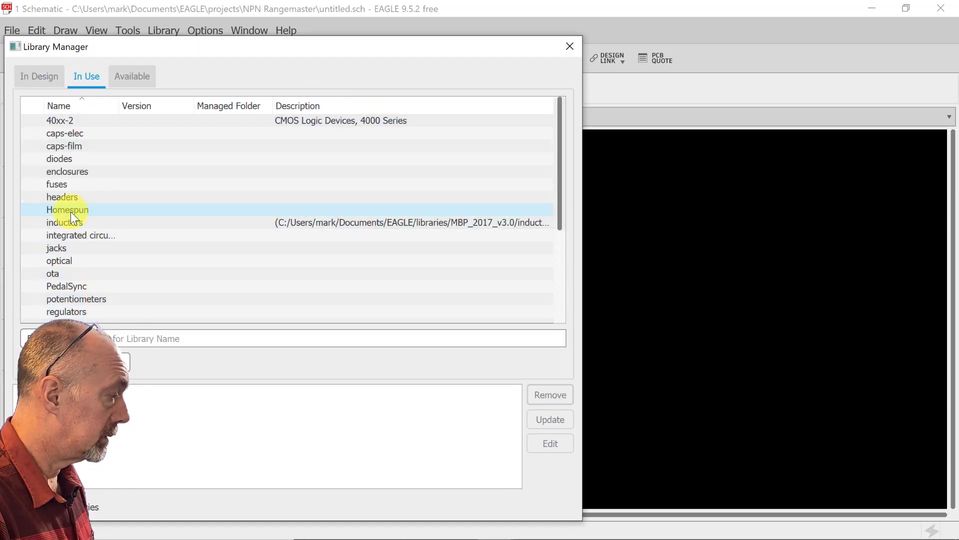
{"action": "left_click", "coordinate": [70, 212]}
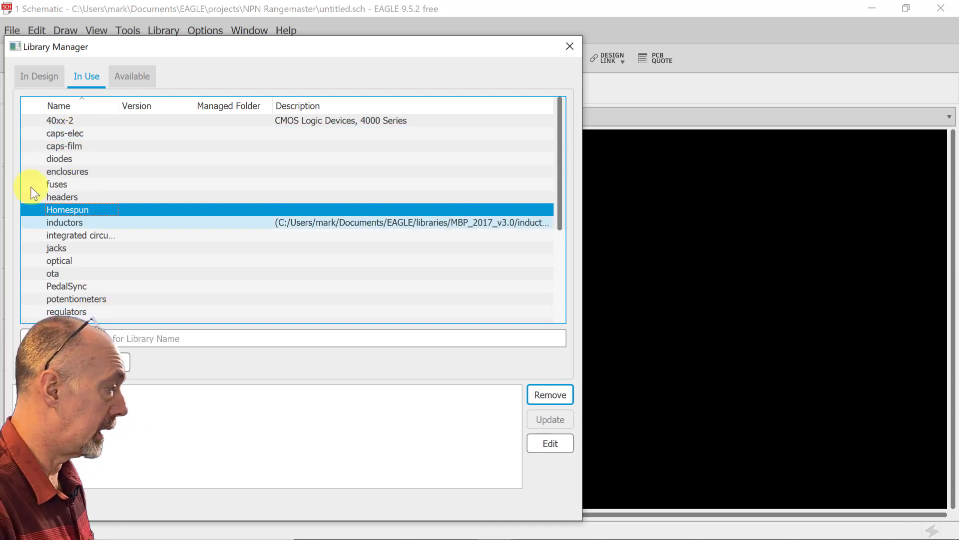
{"action": "left_click", "coordinate": [568, 46]}
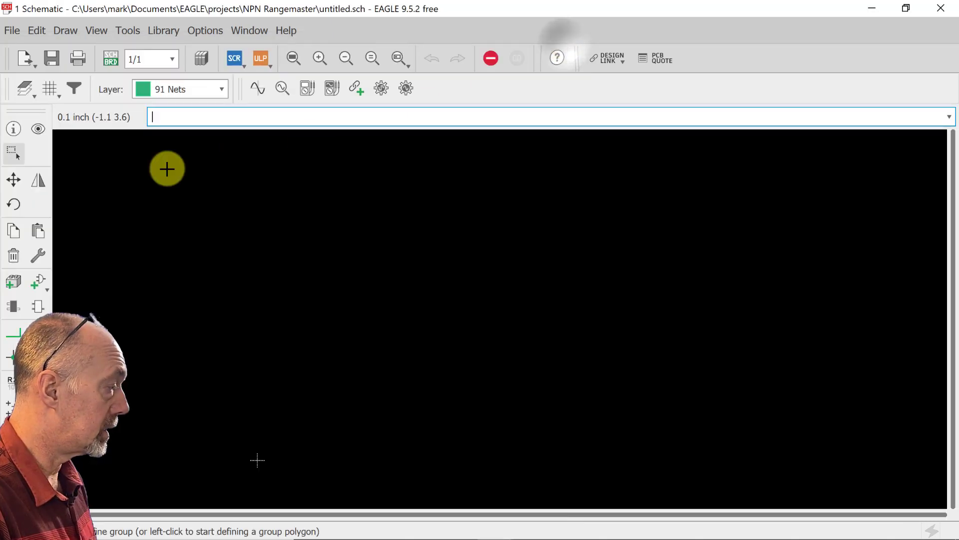
Add the +9V(T) supply symbol from the Homespun library to the schematic, rotated 90 degrees
{"action": "left_click", "coordinate": [43, 287]}
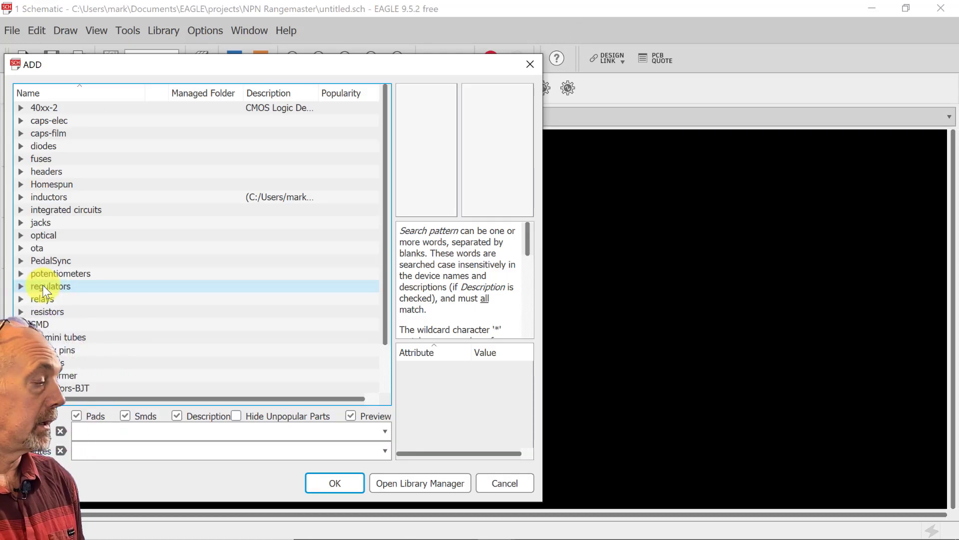
{"action": "left_click", "coordinate": [20, 185]}
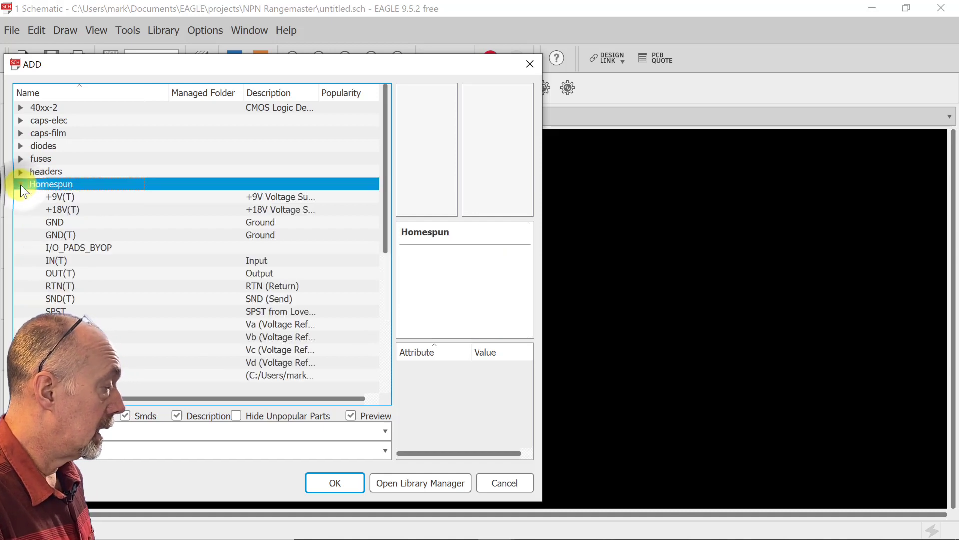
{"action": "left_click", "coordinate": [59, 197]}
{"action": "left_click", "coordinate": [344, 481]}
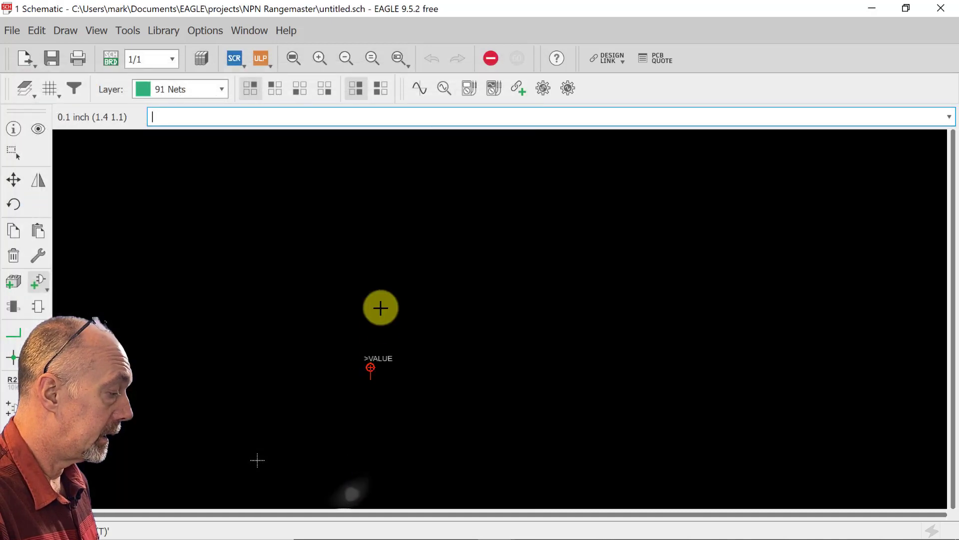
{"action": "right_click", "coordinate": [316, 259]}
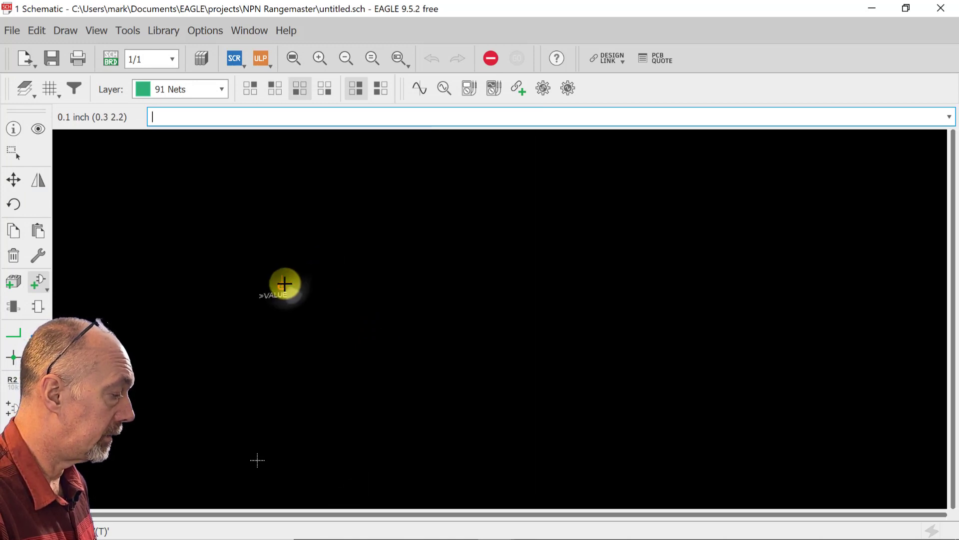
{"action": "right_click", "coordinate": [284, 284]}
{"action": "right_click", "coordinate": [284, 283]}
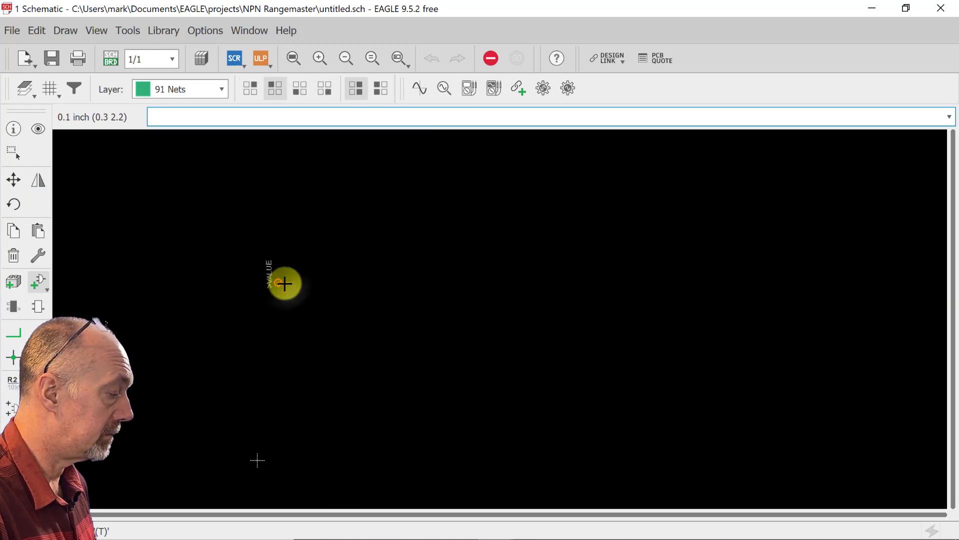
{"action": "left_click", "coordinate": [284, 283]}
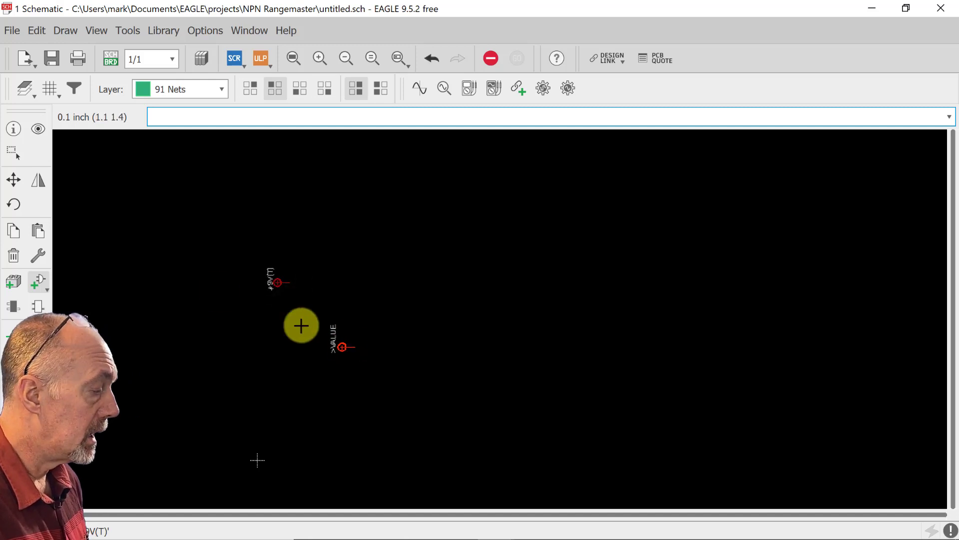
Add a CAP.3 film capacitor (0.2".MED) from the caps-film library vertically, just below and to the right of the +9V(T) symbol
{"action": "left_click", "coordinate": [41, 279]}
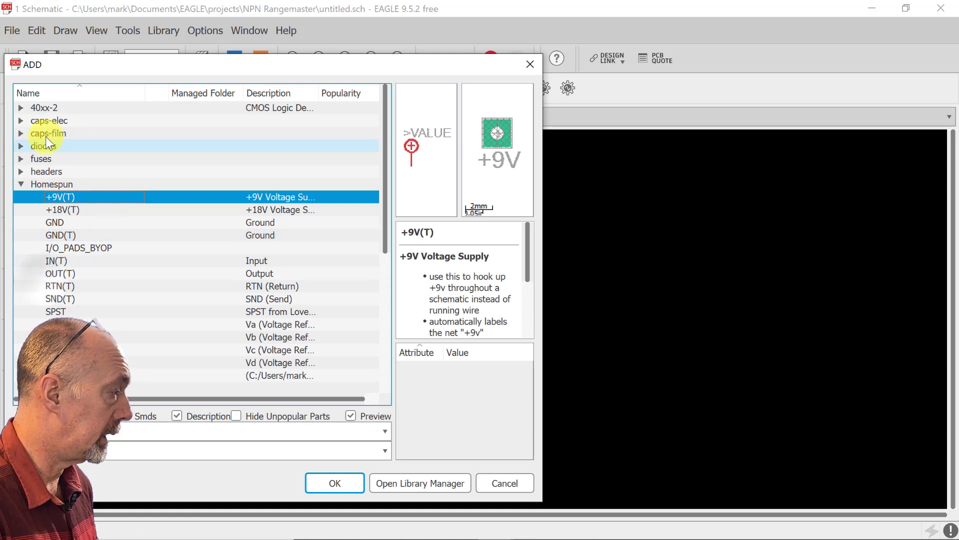
{"action": "left_click", "coordinate": [21, 132]}
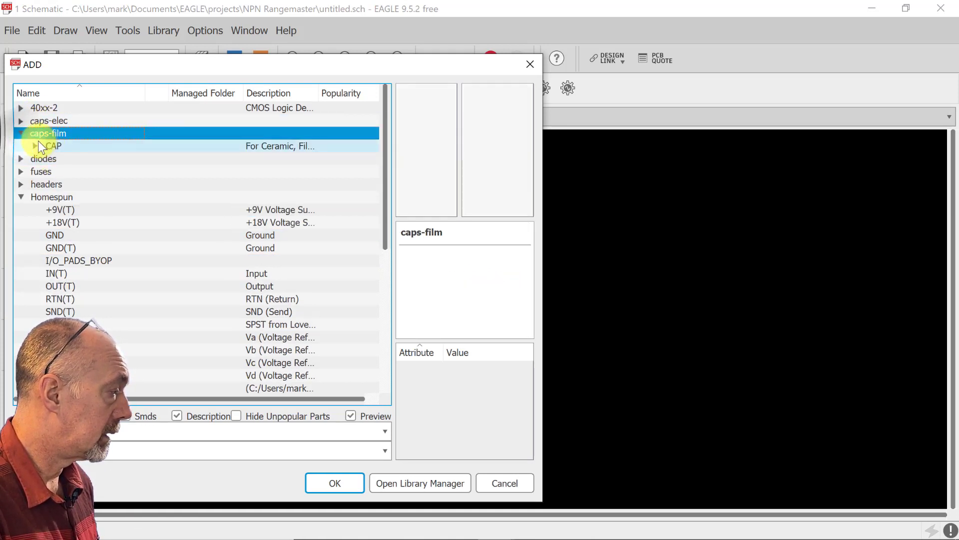
{"action": "left_click", "coordinate": [36, 145]}
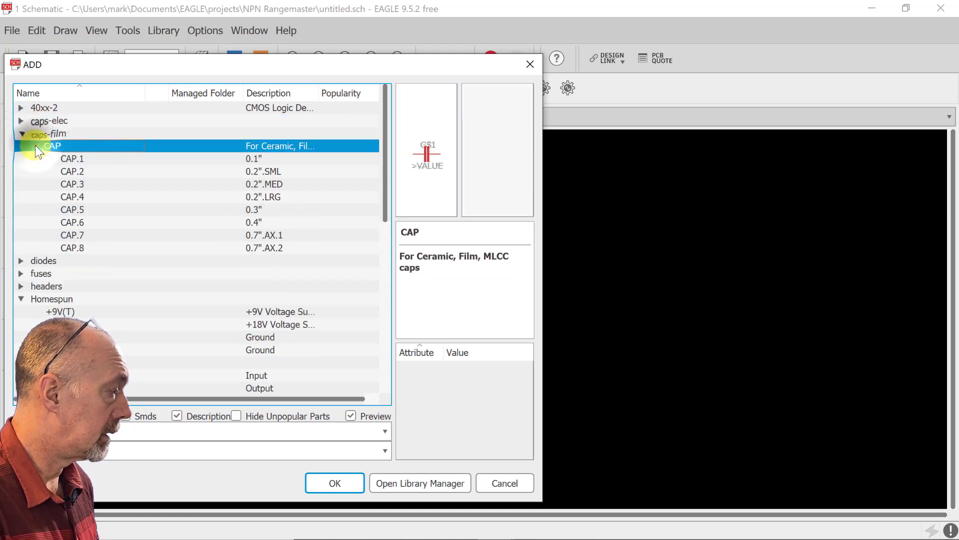
{"action": "left_click", "coordinate": [74, 183]}
{"action": "left_click", "coordinate": [332, 482]}
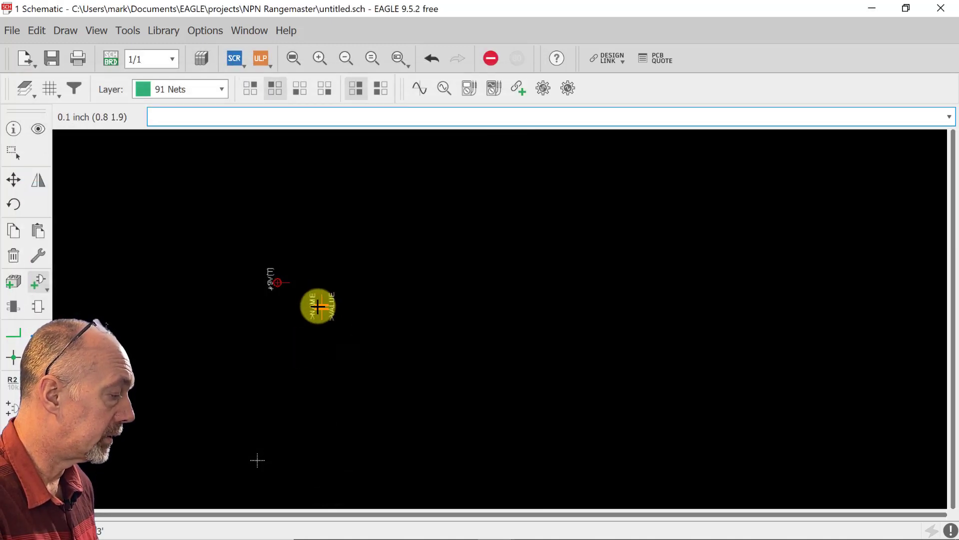
{"action": "left_click", "coordinate": [314, 305]}
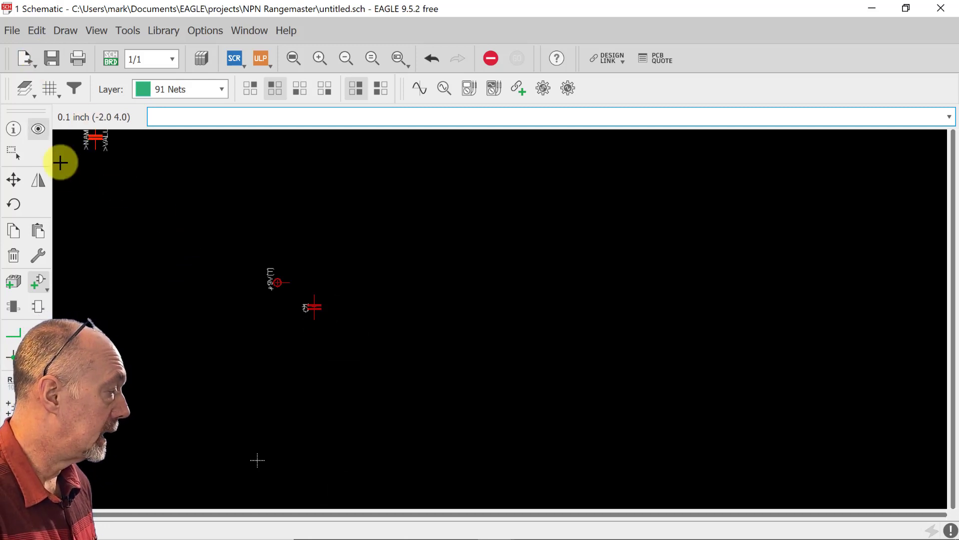
Add a 5MM.2 electrolytic capacitor (0502) from the caps-elec library, rotated 270 degrees, to the right of the film capacitor
{"action": "left_click", "coordinate": [36, 278]}
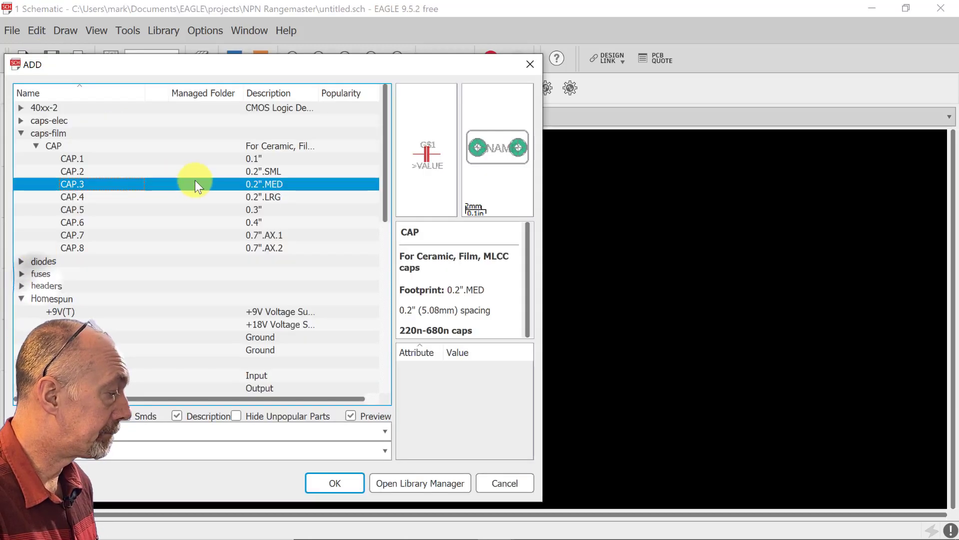
{"action": "left_click", "coordinate": [22, 121]}
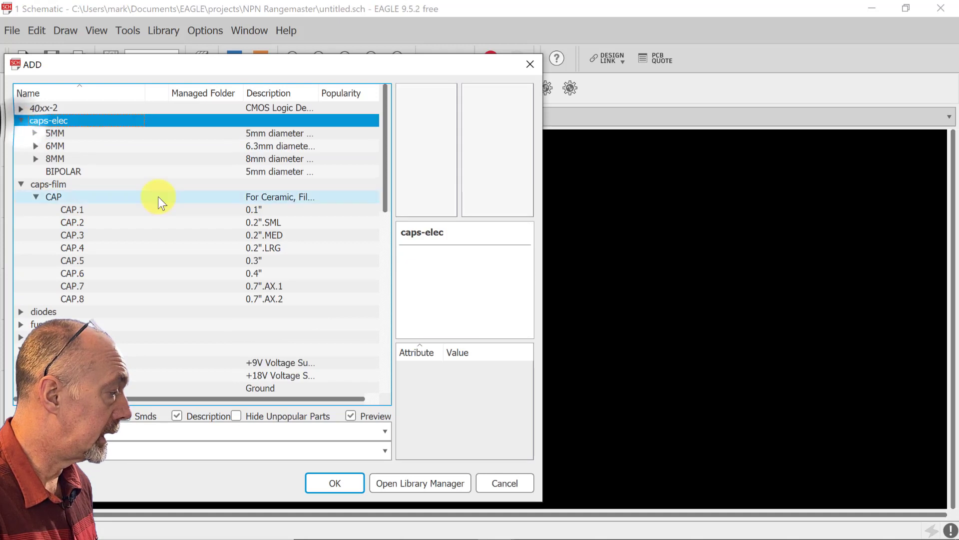
{"action": "left_click", "coordinate": [37, 131]}
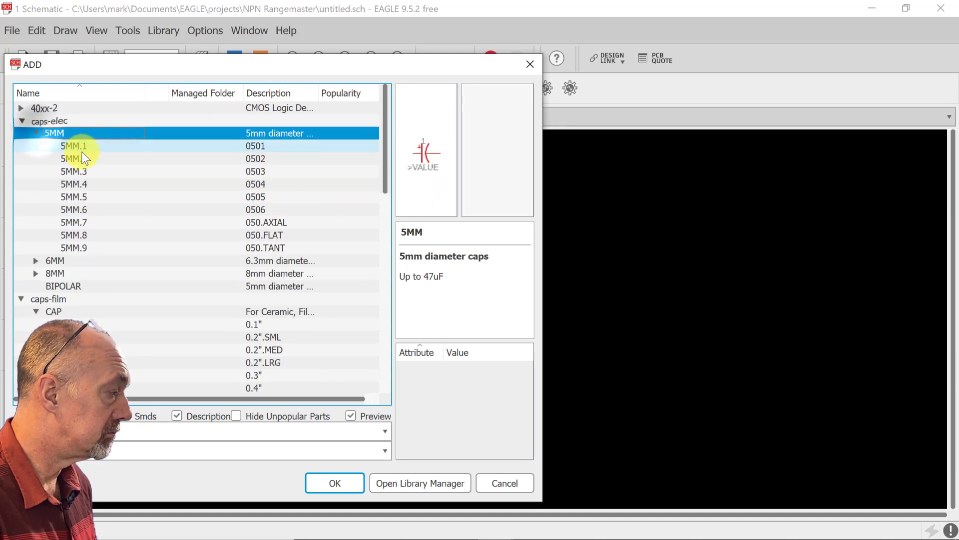
{"action": "left_click", "coordinate": [83, 159]}
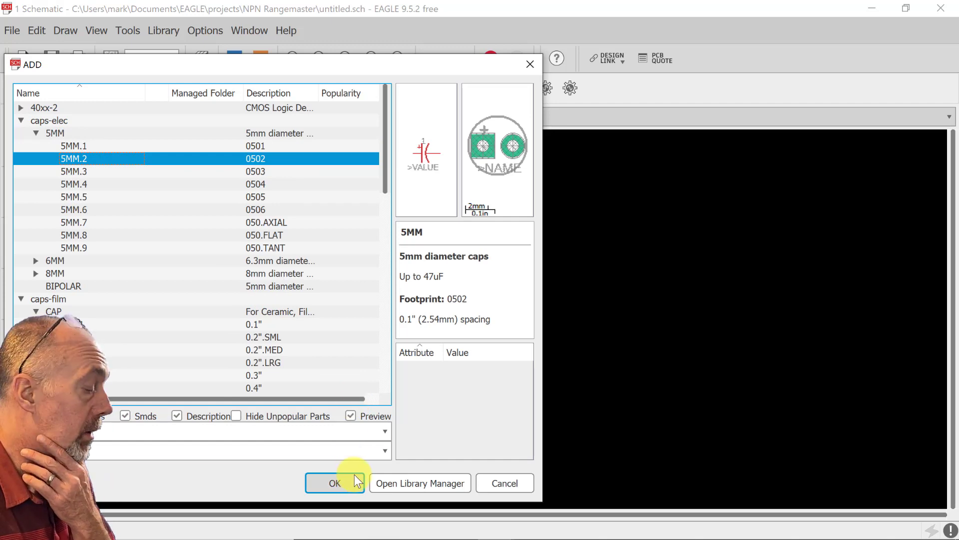
{"action": "left_click", "coordinate": [335, 483]}
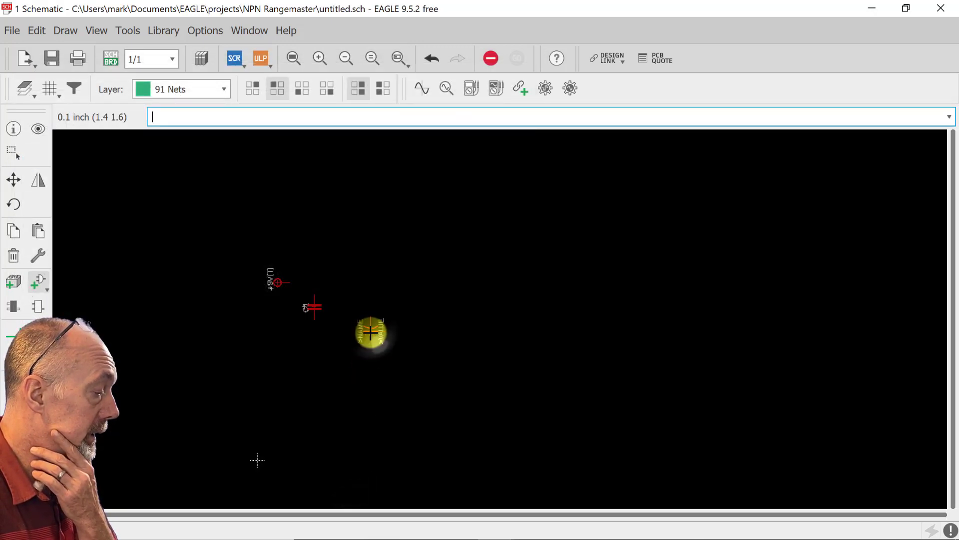
{"action": "right_click", "coordinate": [367, 330]}
{"action": "right_click", "coordinate": [368, 330]}
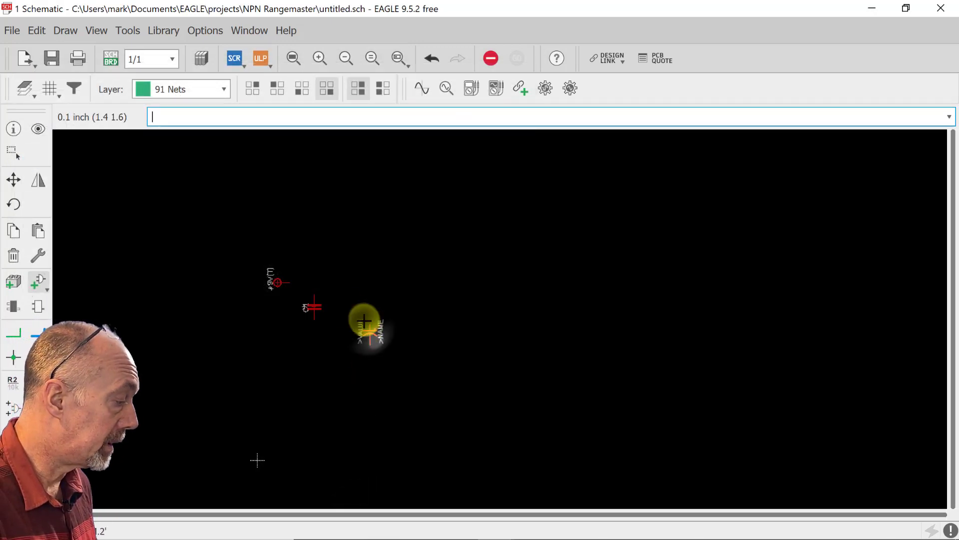
{"action": "left_click", "coordinate": [346, 311]}
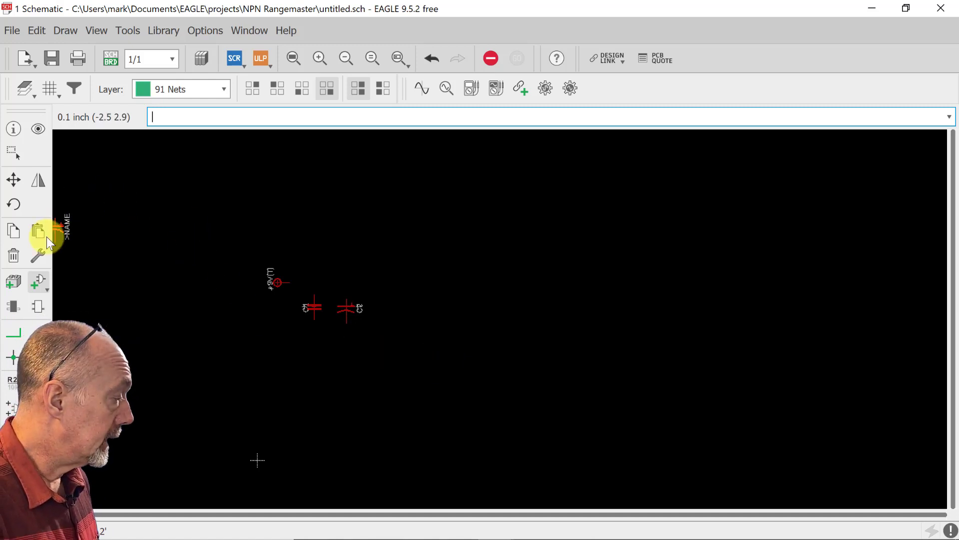
Add an LED.2 (3MM_1) and a DO35.3 diode from the diodes library vertically, with the diode between the electrolytic capacitor and the LED
{"action": "left_click", "coordinate": [39, 283]}
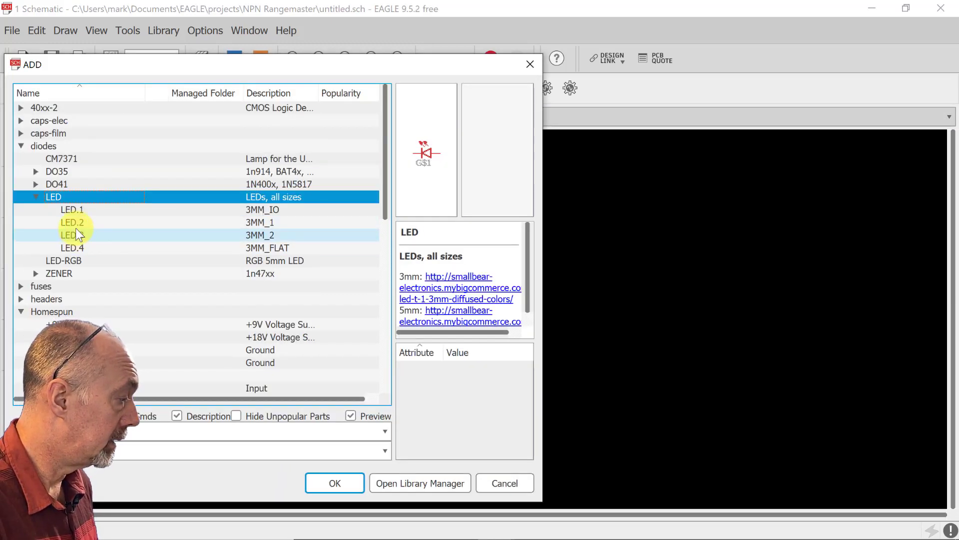
{"action": "left_click", "coordinate": [76, 224]}
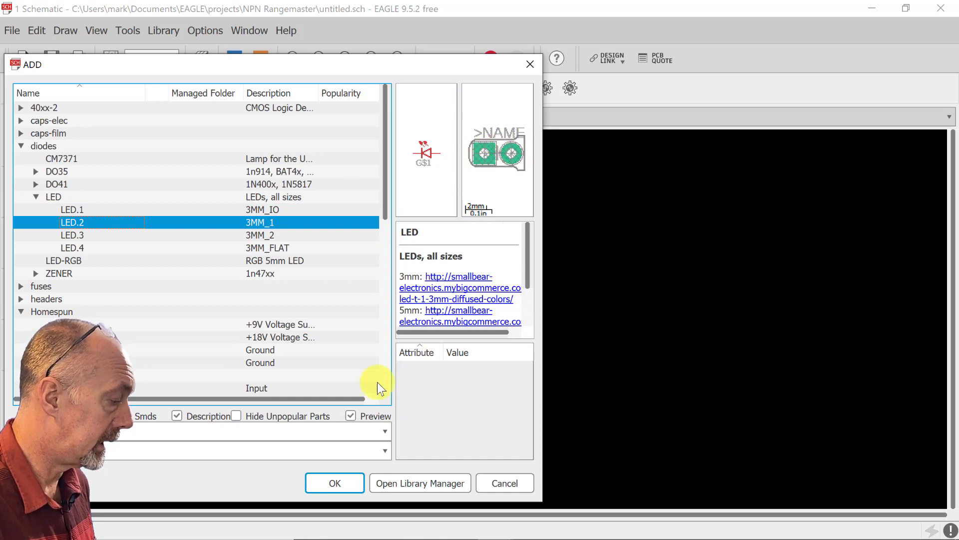
{"action": "left_click", "coordinate": [349, 471]}
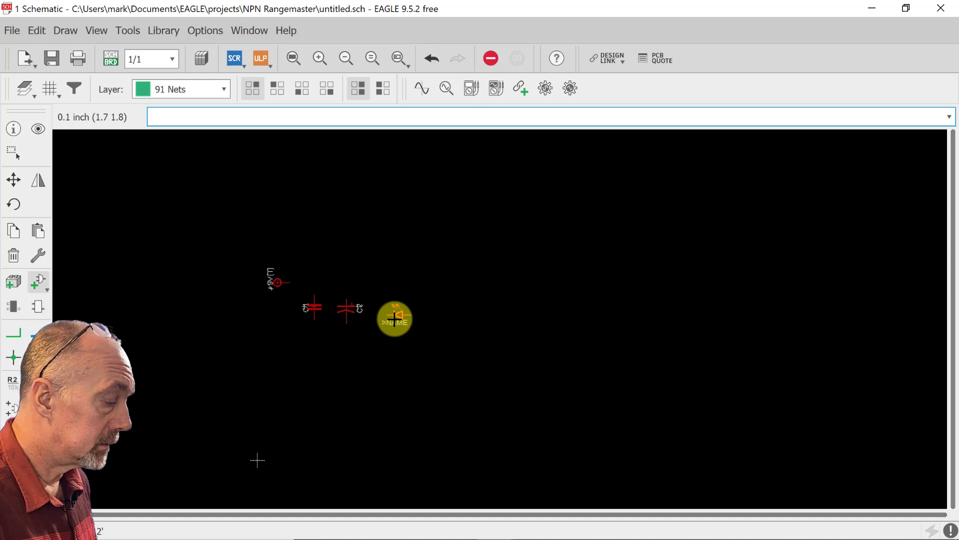
{"action": "left_click", "coordinate": [432, 316]}
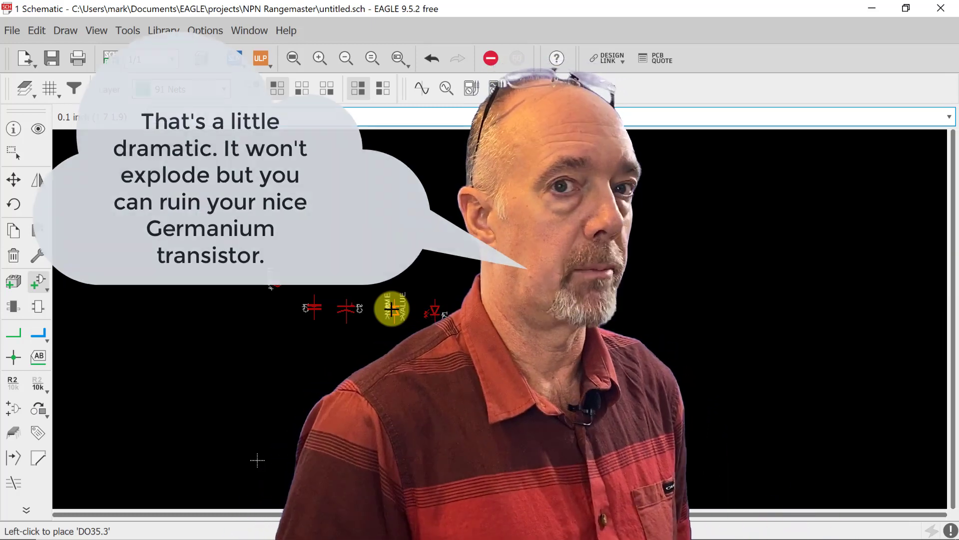
{"action": "left_click", "coordinate": [392, 308]}
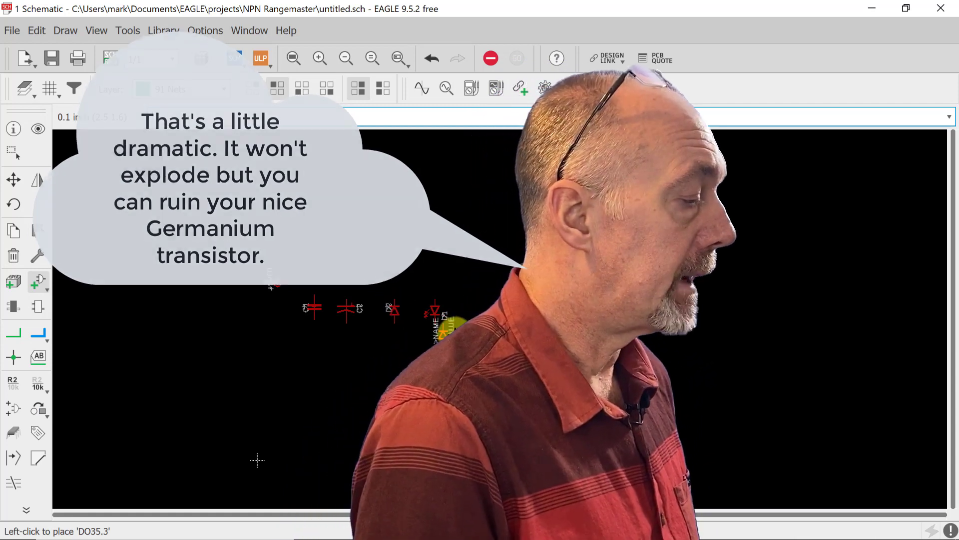
{"action": "left_click", "coordinate": [434, 315]}
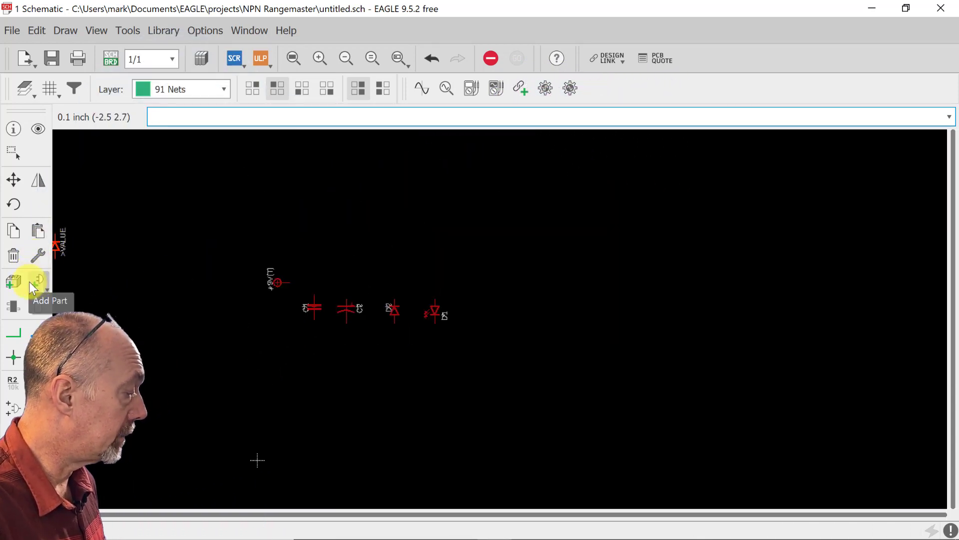
Add two R.3B resistors (0.3".B) from the resistors library vertically, one above the LED and one to the right of the LED
{"action": "left_click", "coordinate": [37, 281]}
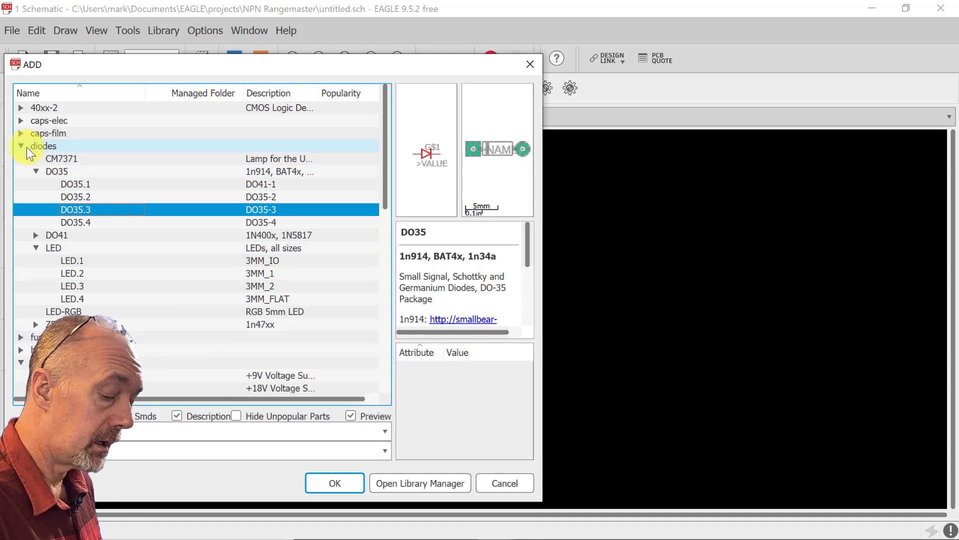
{"action": "key", "text": "r"}
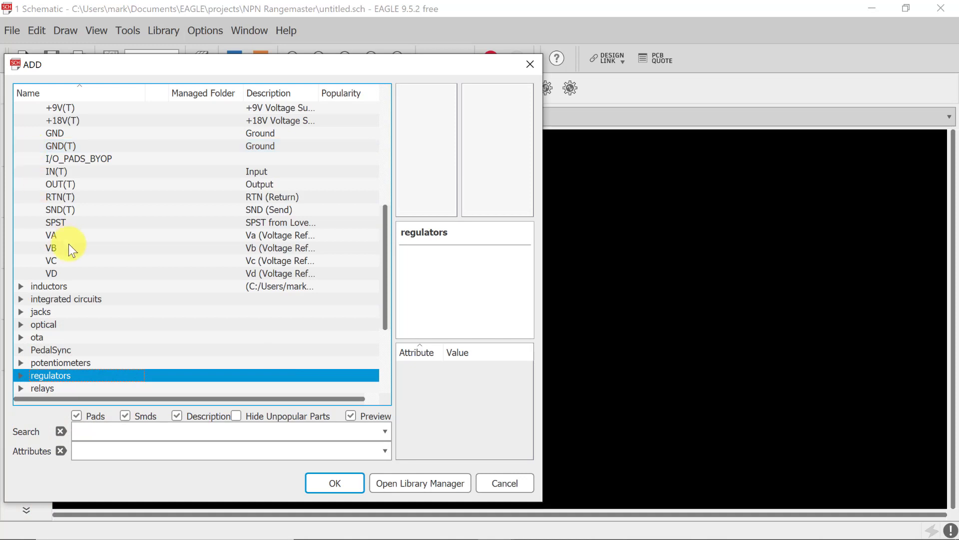
{"action": "left_click", "coordinate": [35, 385]}
{"action": "left_click", "coordinate": [34, 382]}
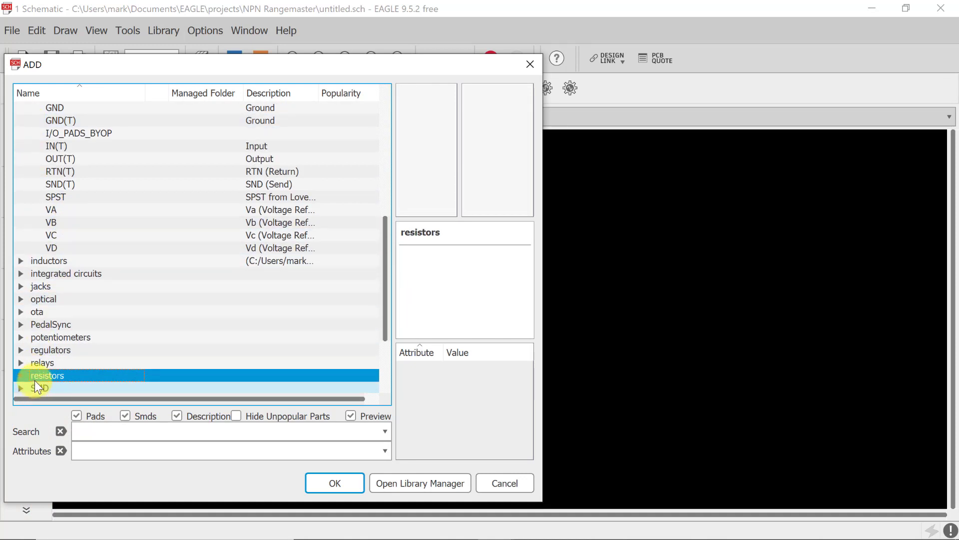
{"action": "left_click", "coordinate": [22, 374]}
{"action": "left_click", "coordinate": [37, 374]}
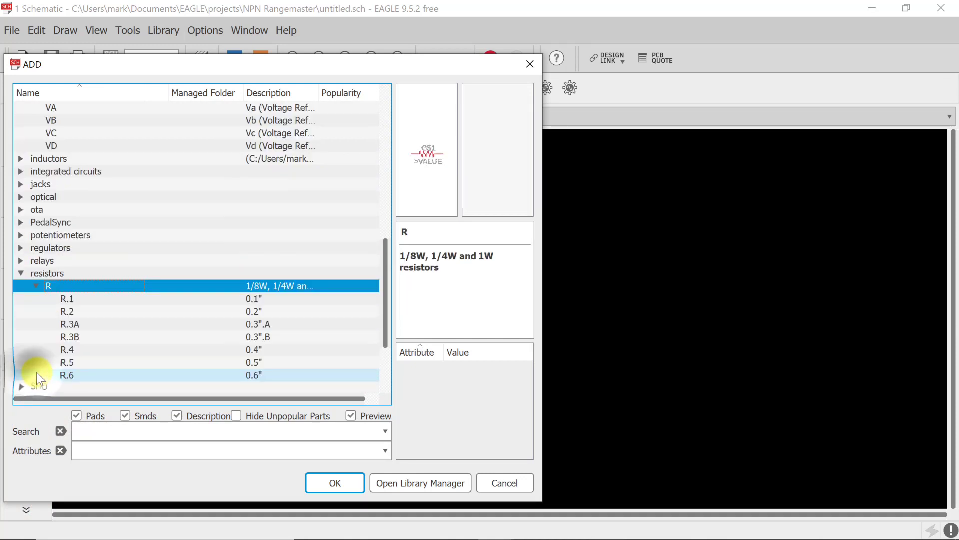
{"action": "left_click", "coordinate": [78, 338]}
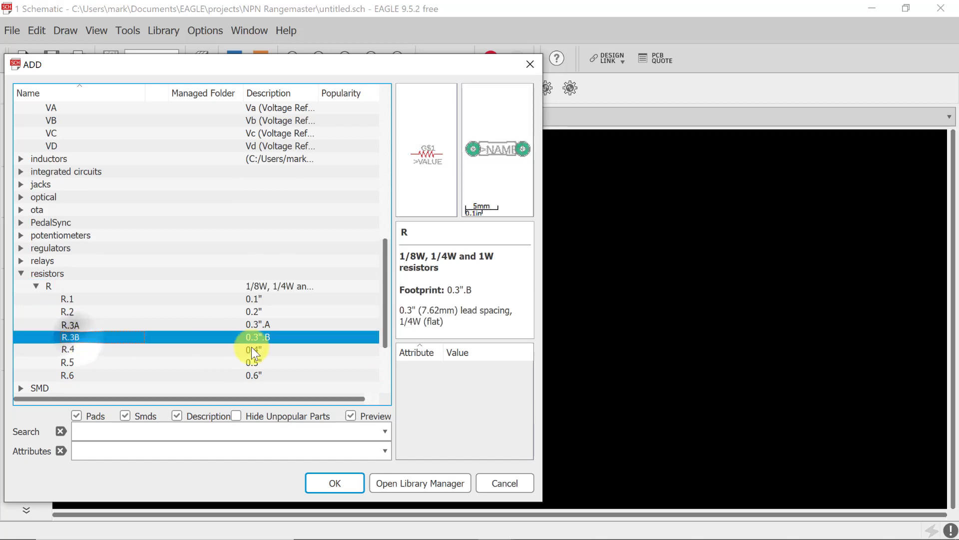
{"action": "left_click", "coordinate": [344, 484]}
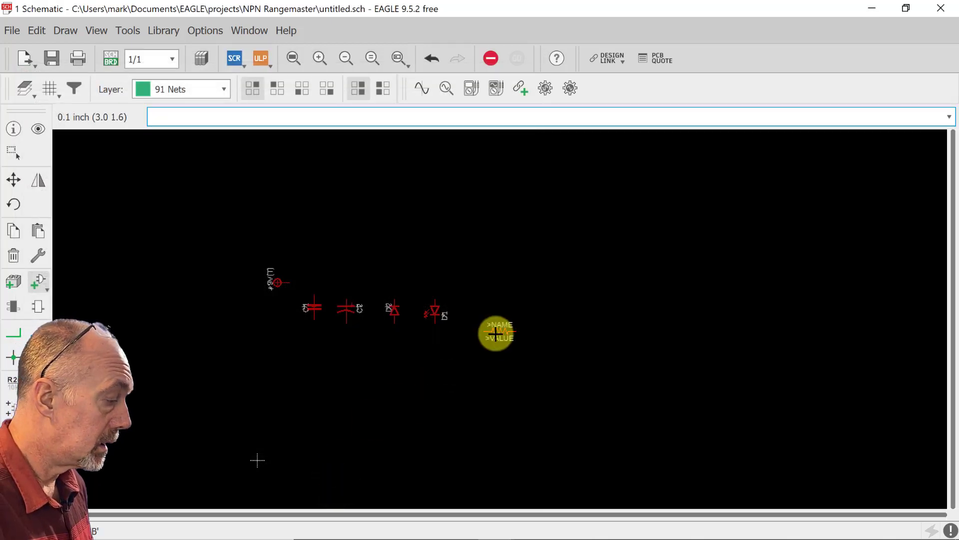
{"action": "right_click", "coordinate": [451, 275]}
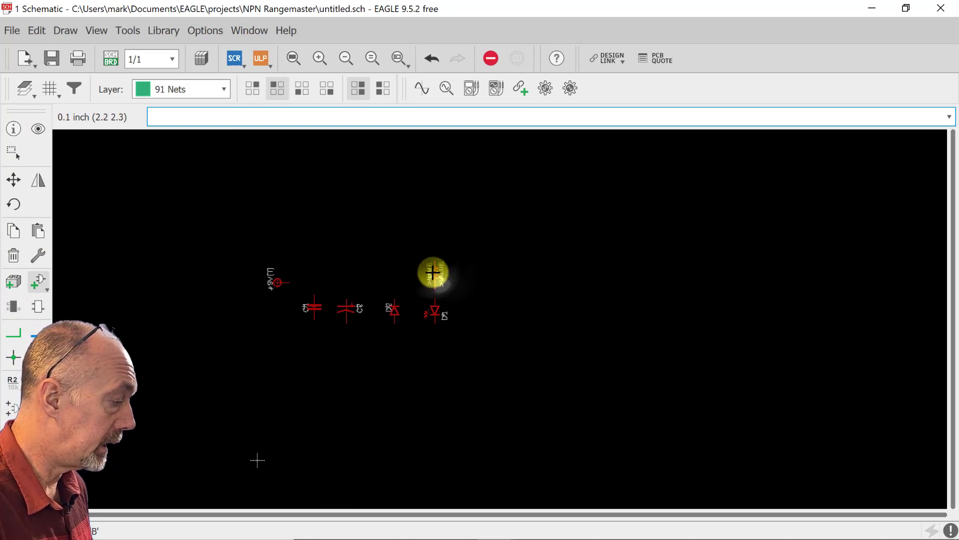
{"action": "left_click", "coordinate": [435, 272]}
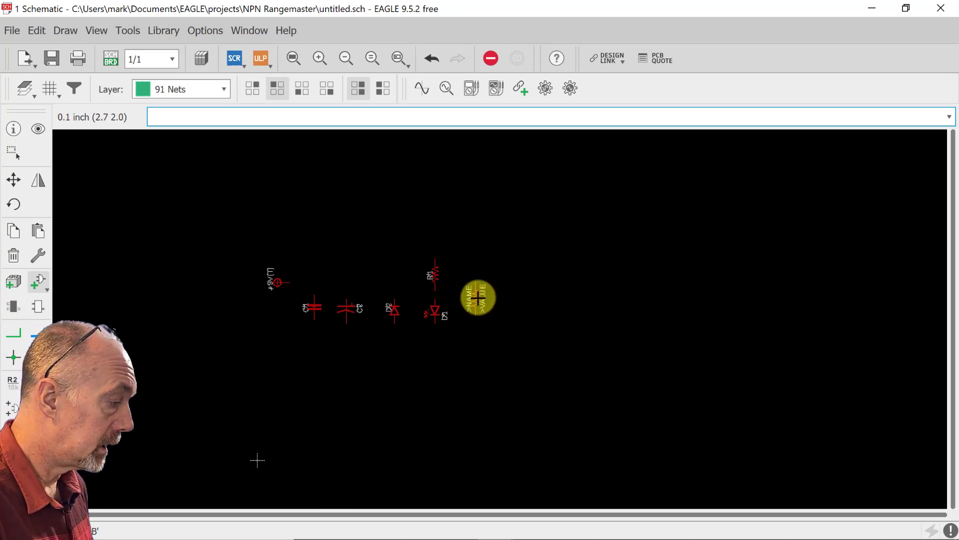
{"action": "left_click", "coordinate": [477, 298]}
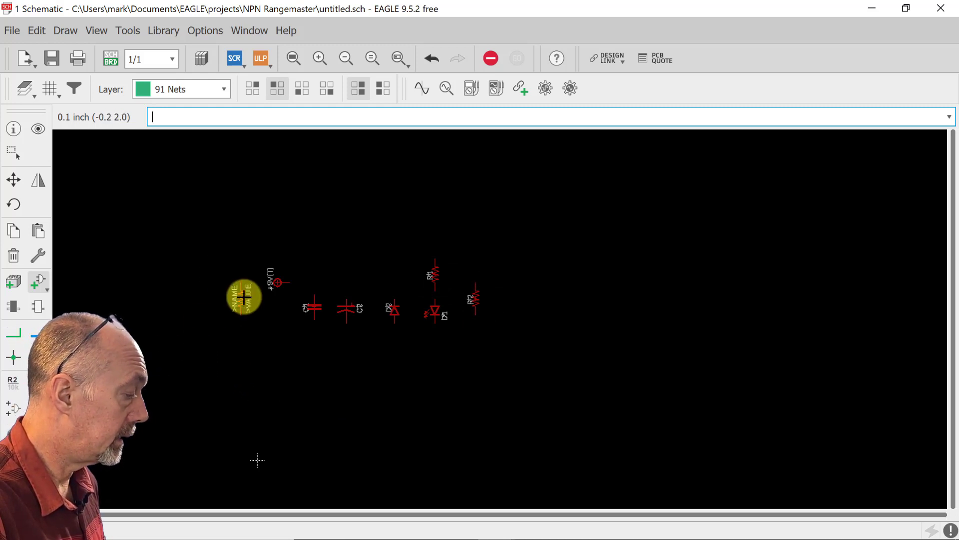
Move LED D1 down and place resistor R1 above it, level with diode D2
{"action": "left_click", "coordinate": [11, 332]}
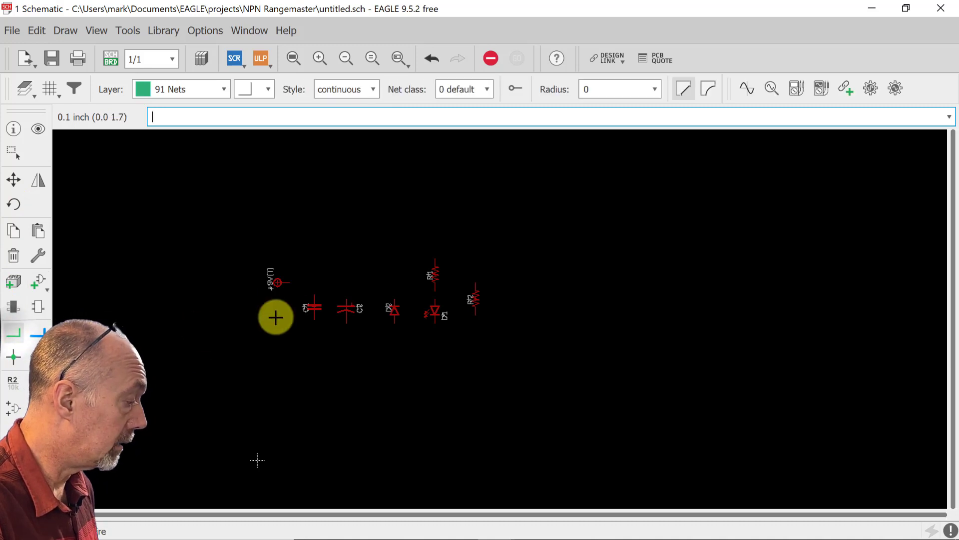
{"action": "left_click", "coordinate": [319, 58]}
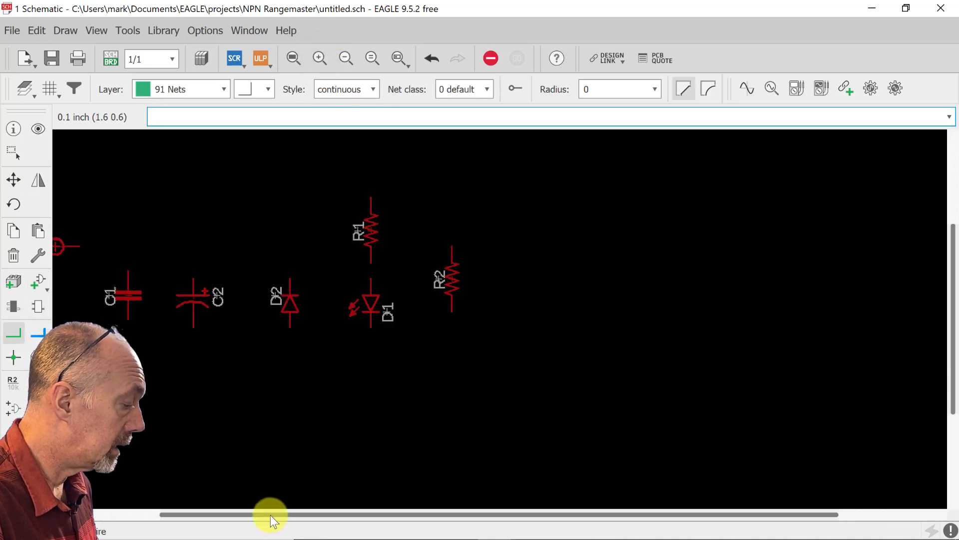
{"action": "left_click_drag", "start_coordinate": [269, 514], "coordinate": [165, 515]}
{"action": "left_click", "coordinate": [11, 179]}
{"action": "left_click", "coordinate": [507, 310]}
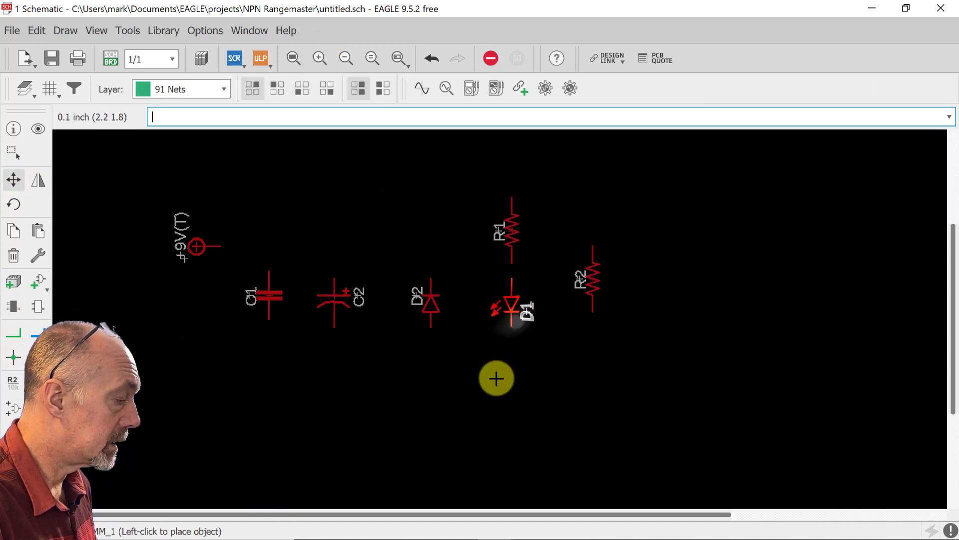
{"action": "left_click", "coordinate": [509, 383]}
{"action": "left_click", "coordinate": [512, 230]}
{"action": "left_click", "coordinate": [511, 295]}
Draw a net from the +9V(T) symbol to the upper pins of C1, C2, D2 and R1
{"action": "left_click", "coordinate": [11, 333]}
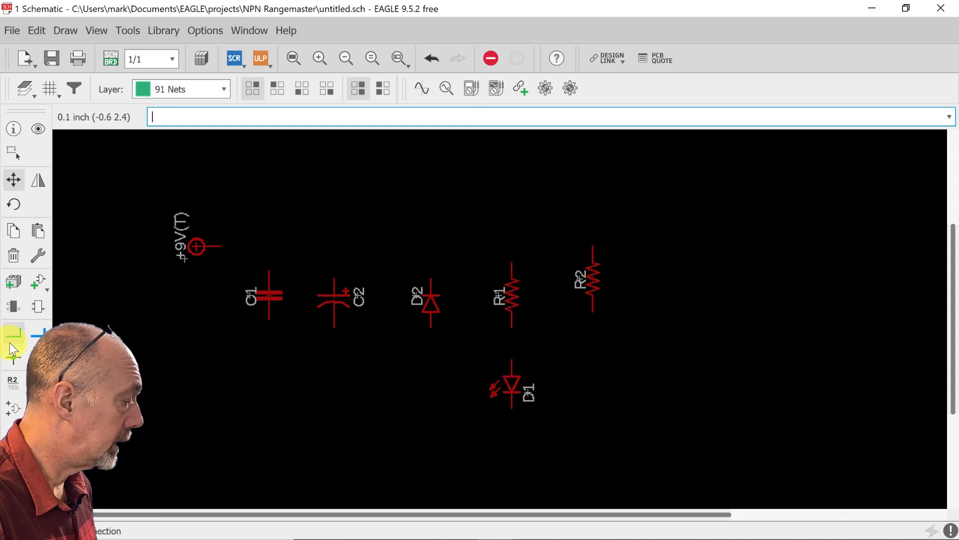
{"action": "left_click", "coordinate": [11, 333]}
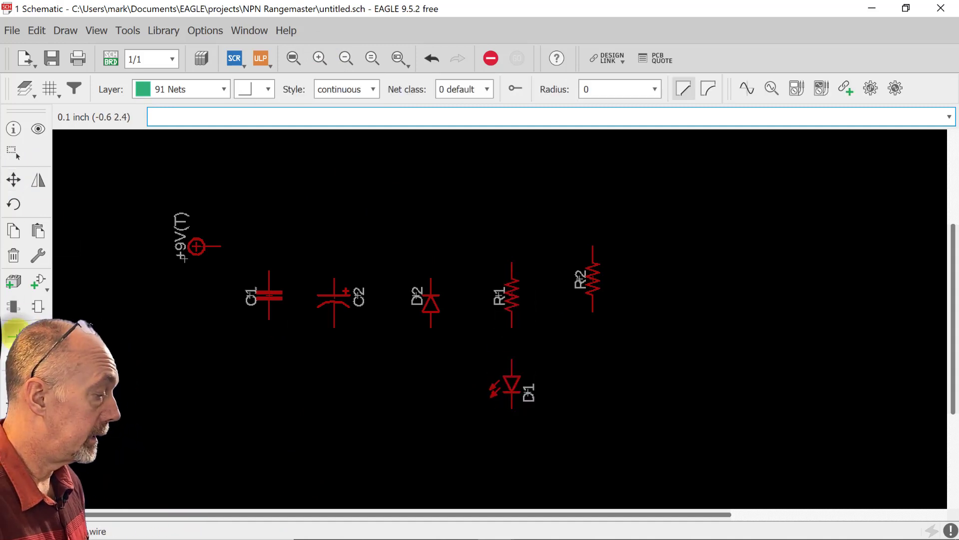
{"action": "left_click", "coordinate": [221, 246]}
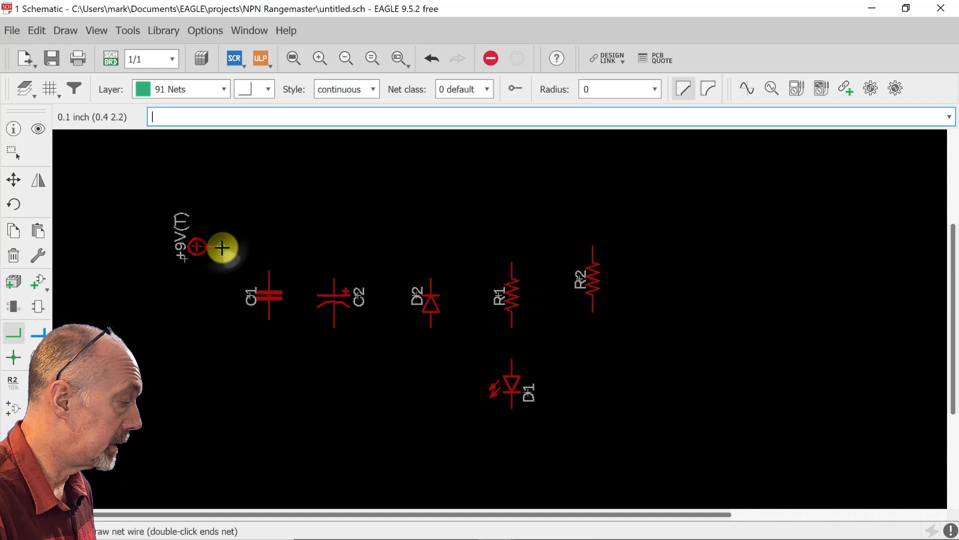
{"action": "left_click", "coordinate": [268, 272]}
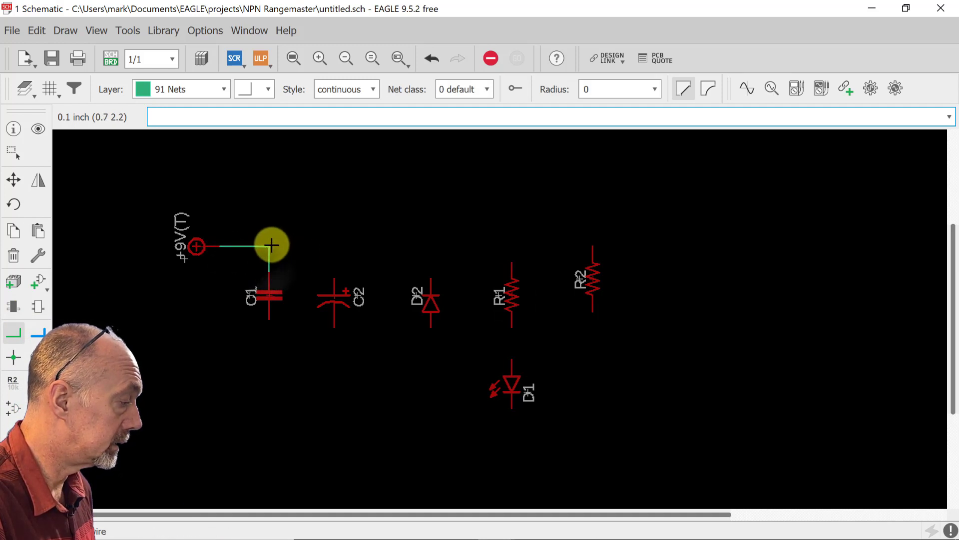
{"action": "left_click", "coordinate": [333, 276]}
{"action": "left_click", "coordinate": [334, 246]}
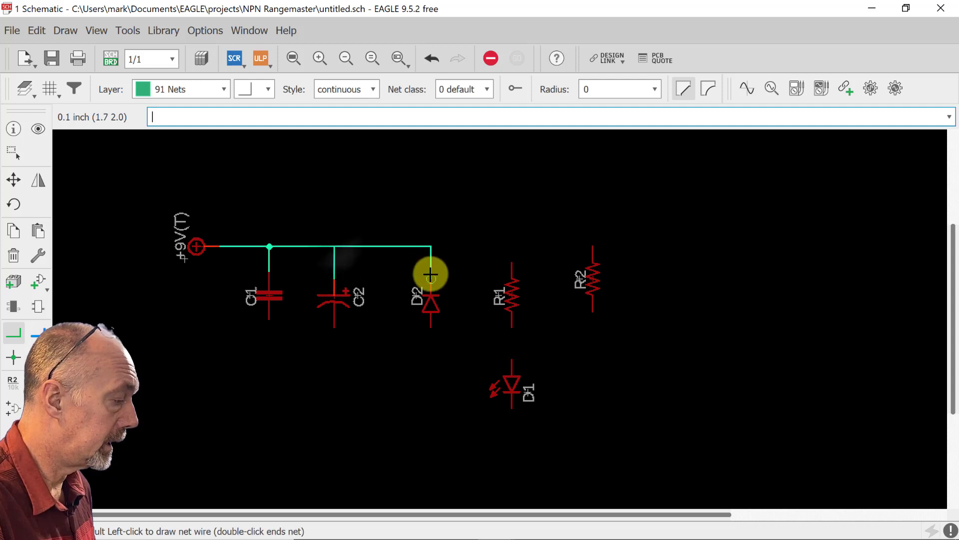
{"action": "left_click", "coordinate": [430, 277]}
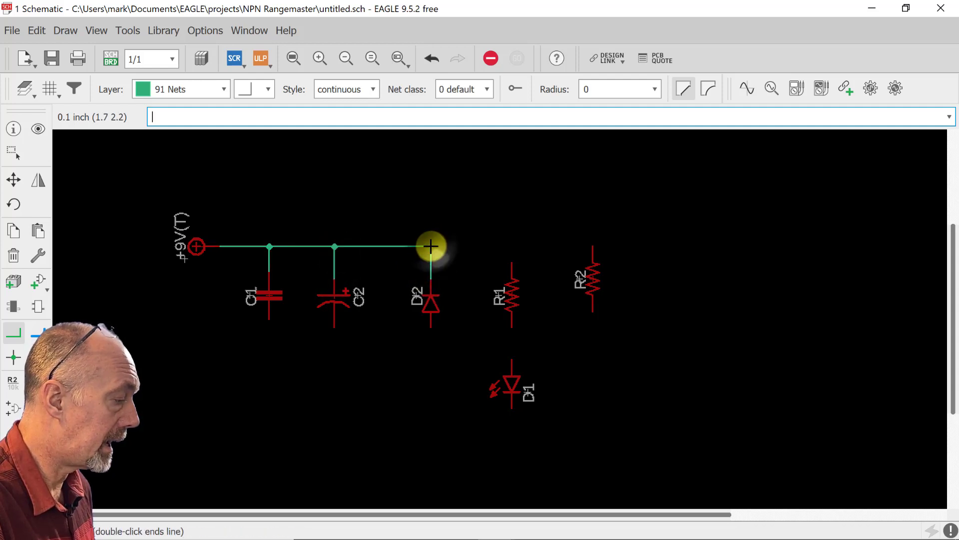
{"action": "left_click", "coordinate": [431, 247]}
{"action": "left_click", "coordinate": [514, 249]}
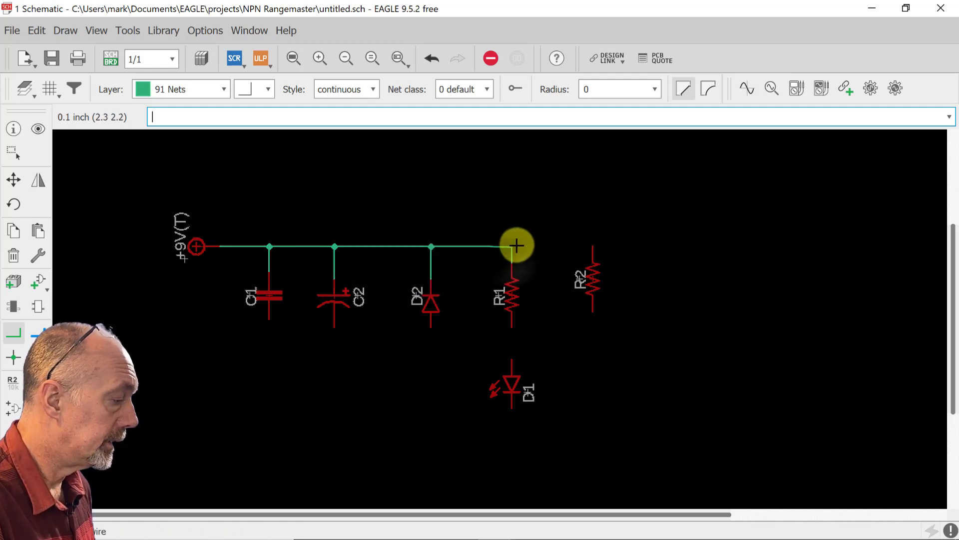
Move R2 down level with R1 and extend the +9V net to its upper pin
{"action": "left_click", "coordinate": [510, 247]}
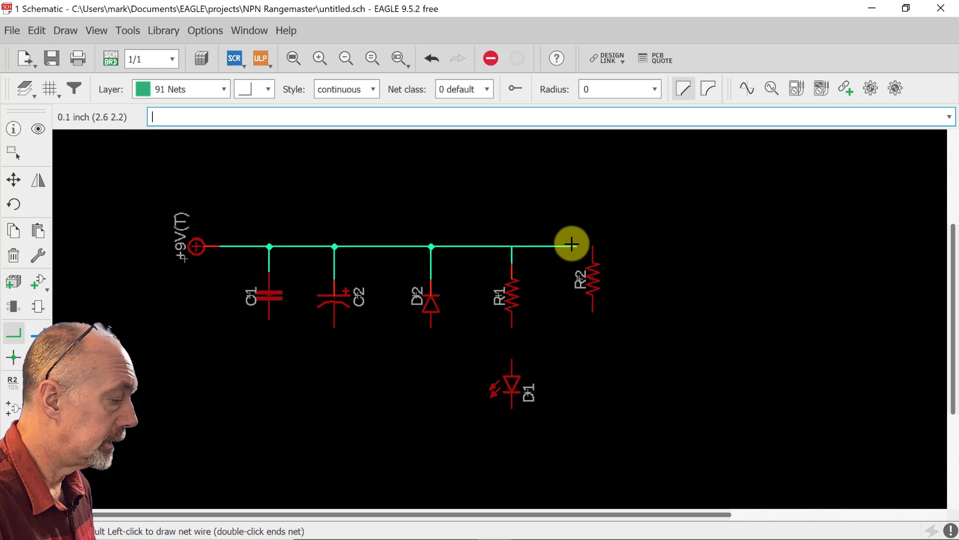
{"action": "left_click", "coordinate": [13, 179]}
{"action": "mouse_move", "coordinate": [589, 290]}
{"action": "left_mouse_down"}
{"action": "mouse_move", "coordinate": [593, 280]}
{"action": "mouse_move", "coordinate": [593, 305]}
{"action": "left_mouse_up"}
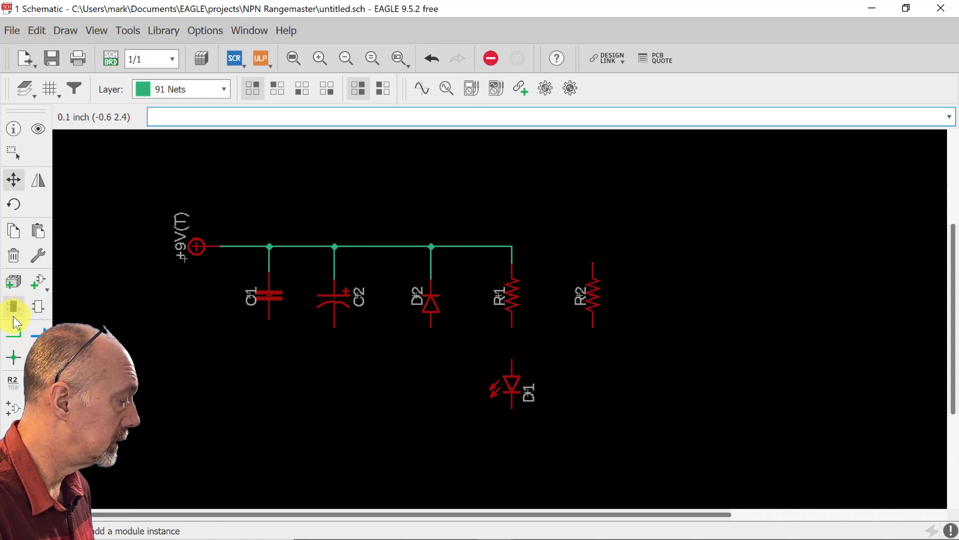
{"action": "left_click", "coordinate": [14, 332]}
{"action": "left_click", "coordinate": [512, 246]}
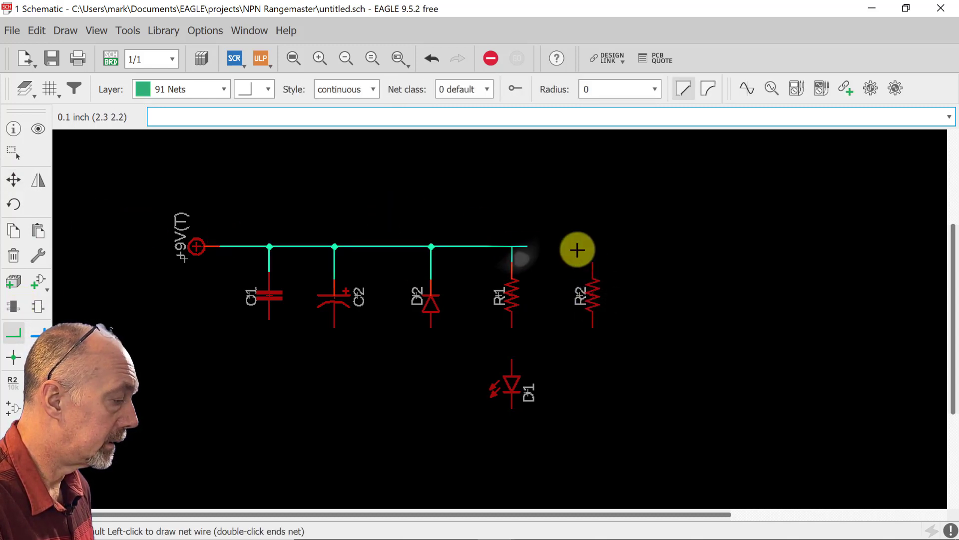
{"action": "left_click", "coordinate": [593, 260]}
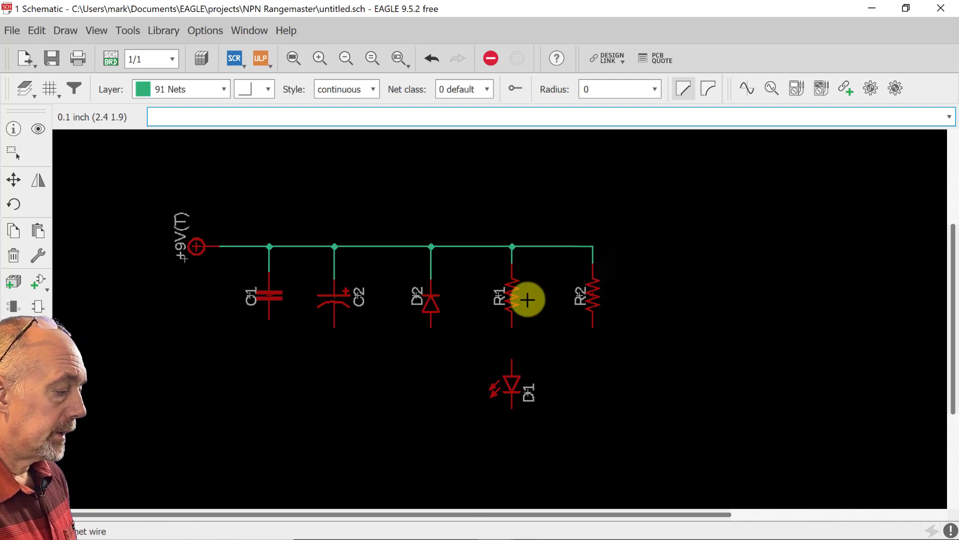
{"action": "left_click", "coordinate": [510, 329]}
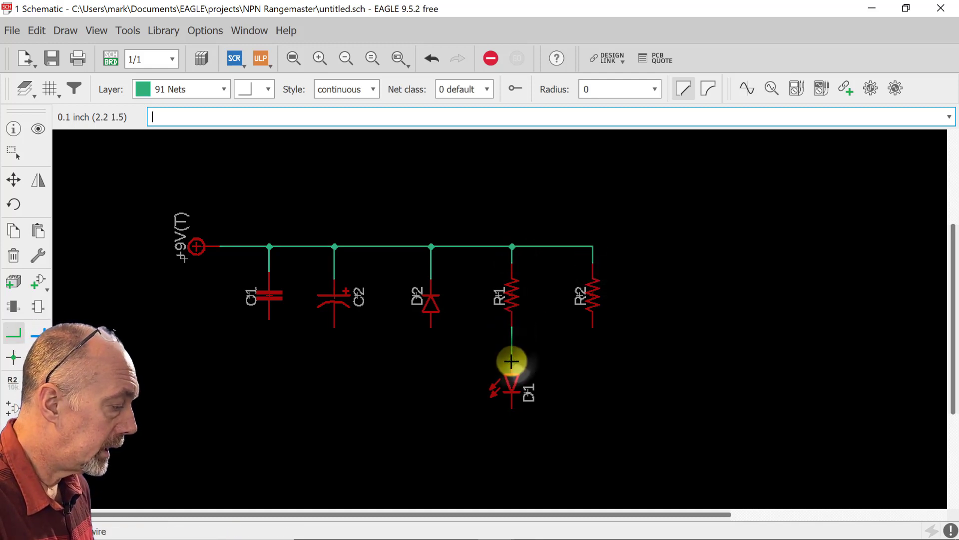
{"action": "left_click", "coordinate": [512, 360]}
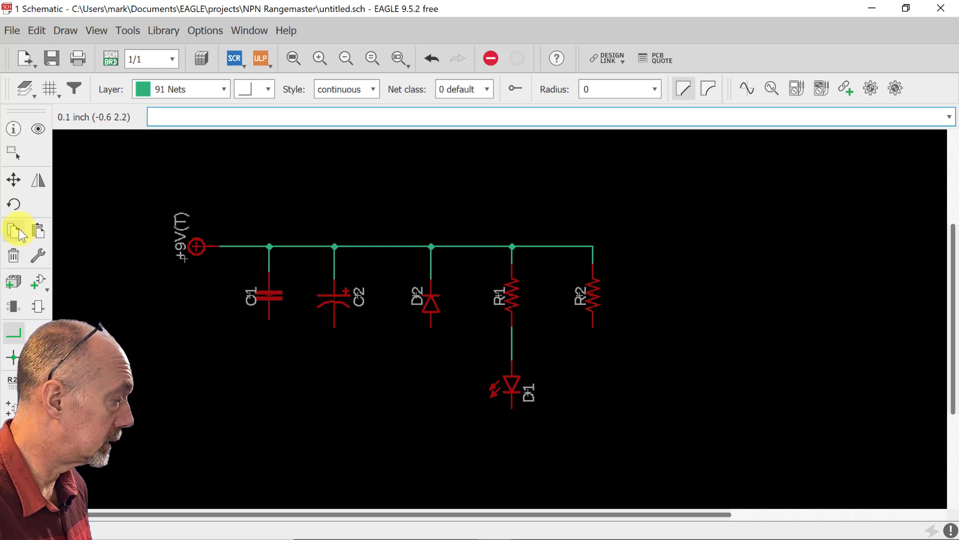
{"action": "left_click", "coordinate": [13, 256]}
{"action": "left_click", "coordinate": [510, 343]}
Move LED D1 directly below R2 and connect its upper pin to R2's lower pin with a net
{"action": "key", "text": "F7"}
{"action": "left_click", "coordinate": [513, 385]}
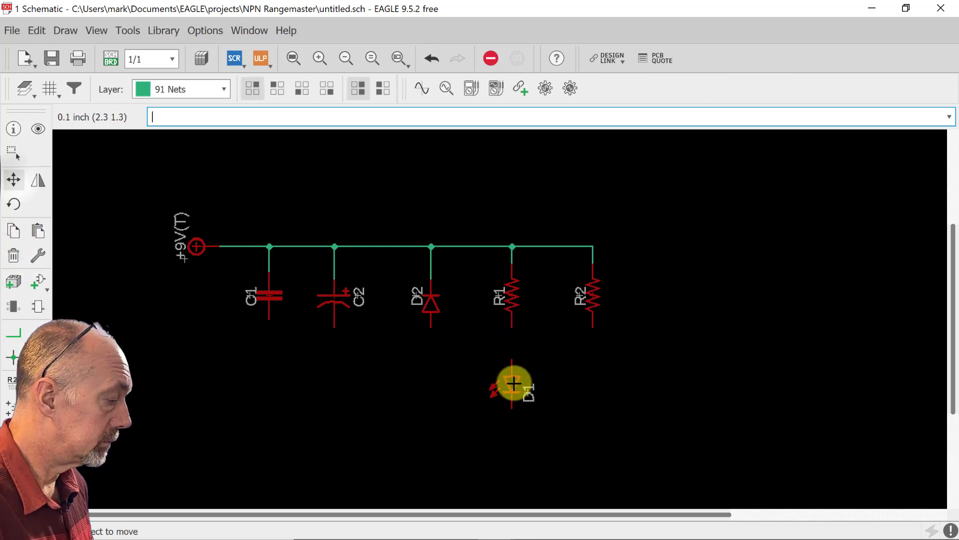
{"action": "left_click", "coordinate": [590, 375]}
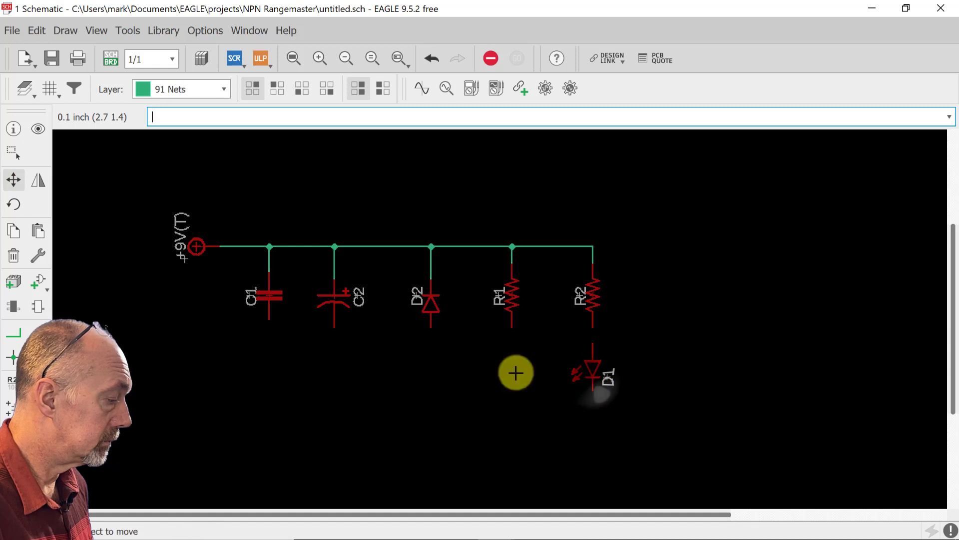
{"action": "left_click", "coordinate": [19, 331]}
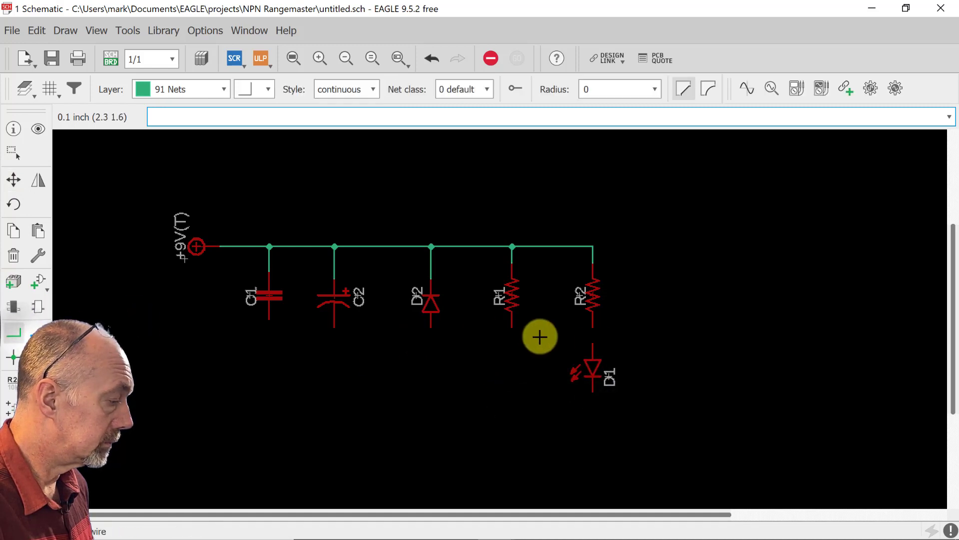
{"action": "left_click", "coordinate": [593, 332]}
{"action": "left_click", "coordinate": [593, 344]}
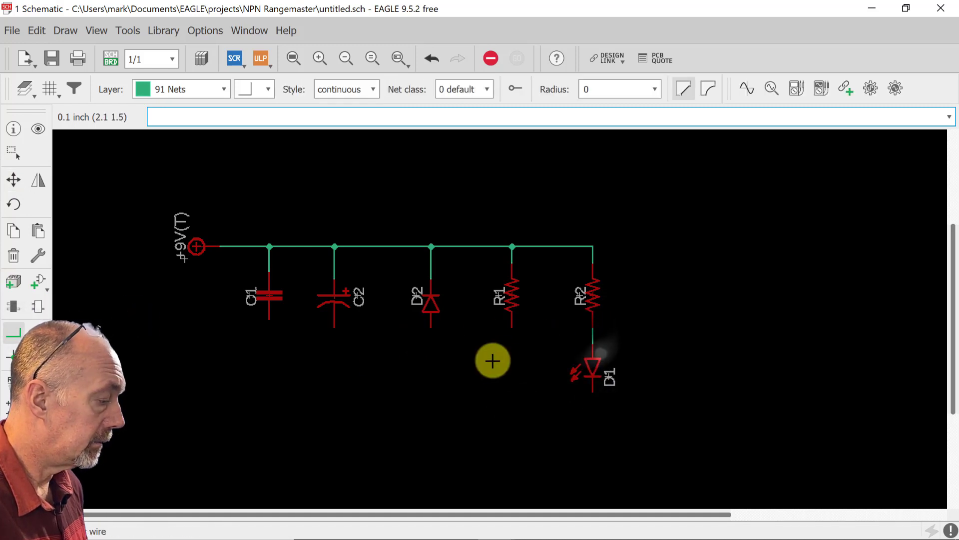
Draw a common net joining the lower pins of R1, C1, C2 and D2
{"action": "left_click", "coordinate": [512, 327]}
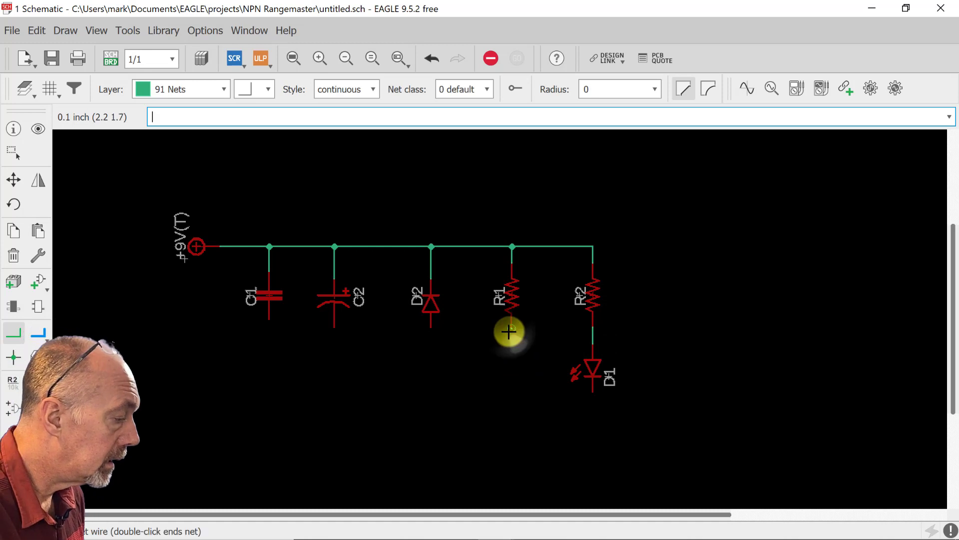
{"action": "left_click", "coordinate": [511, 375]}
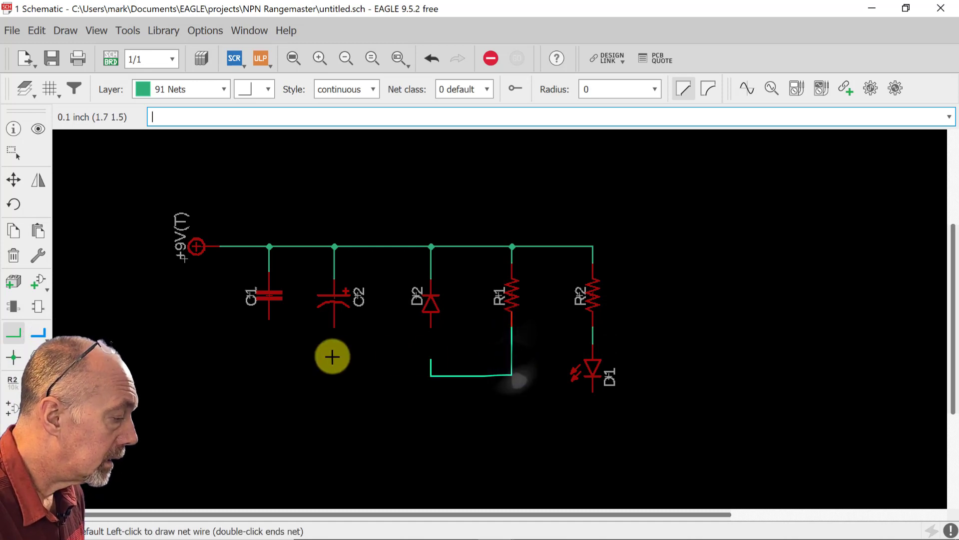
{"action": "left_click", "coordinate": [269, 322]}
{"action": "left_click", "coordinate": [334, 328]}
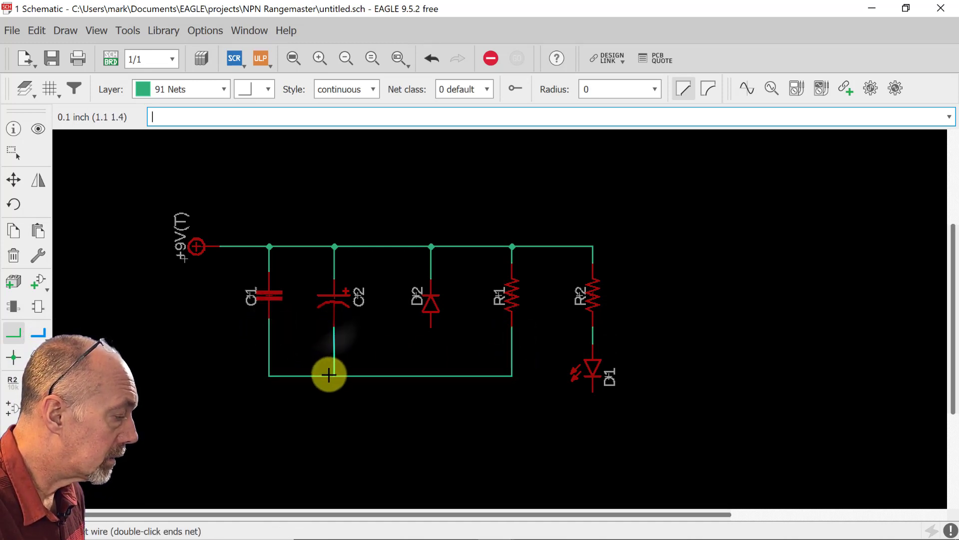
{"action": "left_click", "coordinate": [332, 375]}
{"action": "left_click", "coordinate": [430, 328]}
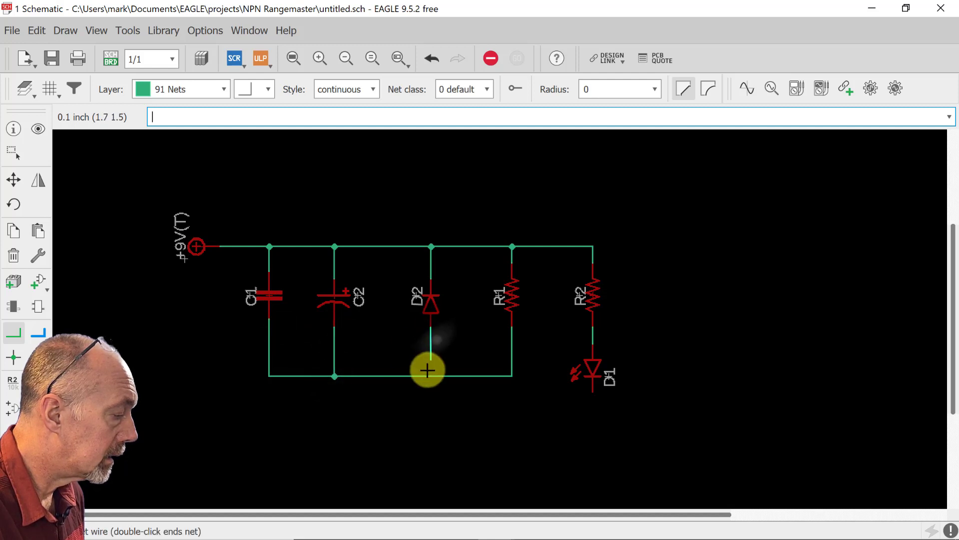
{"action": "left_click", "coordinate": [429, 375]}
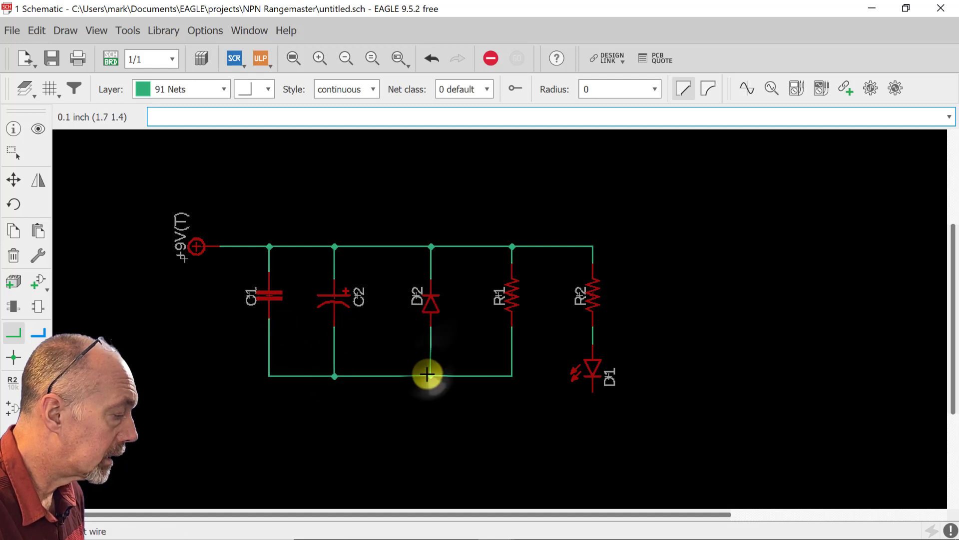
Add the GND symbol from the Homespun library below the common net between C2 and D2
{"action": "left_click", "coordinate": [39, 279]}
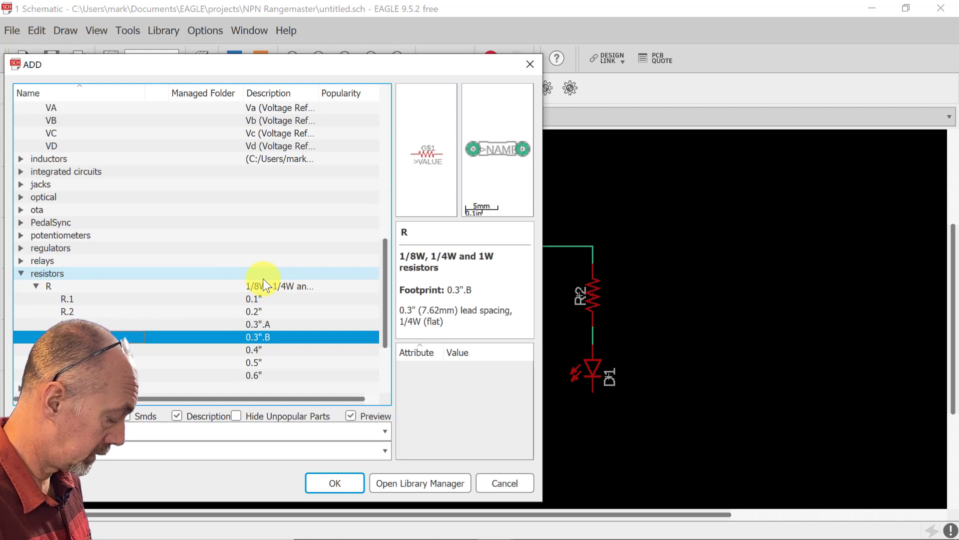
{"action": "key", "text": "h"}
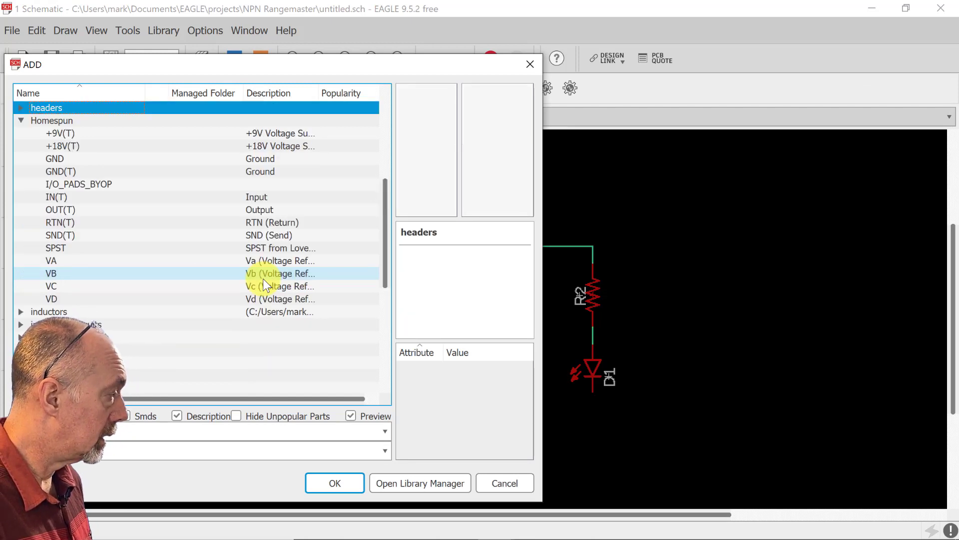
{"action": "left_click", "coordinate": [59, 160]}
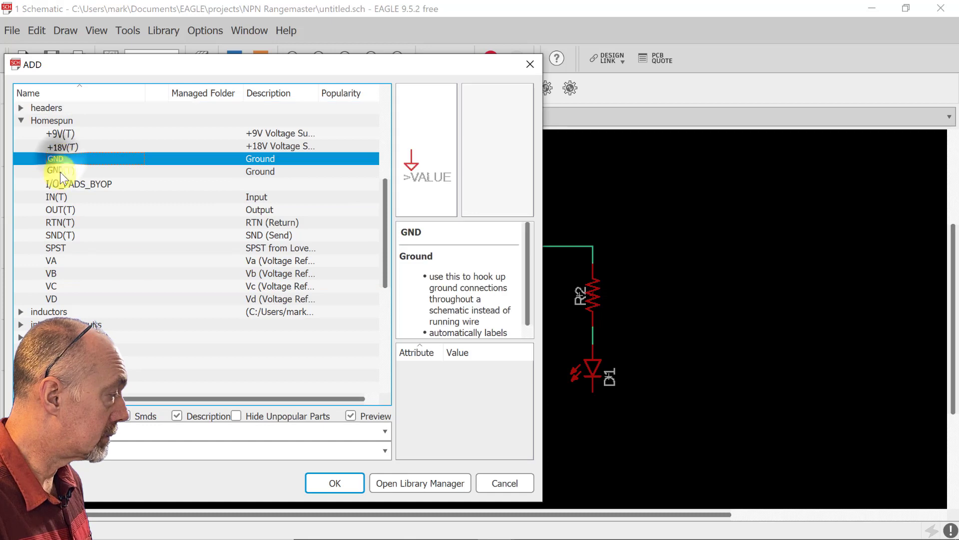
{"action": "left_click", "coordinate": [330, 483]}
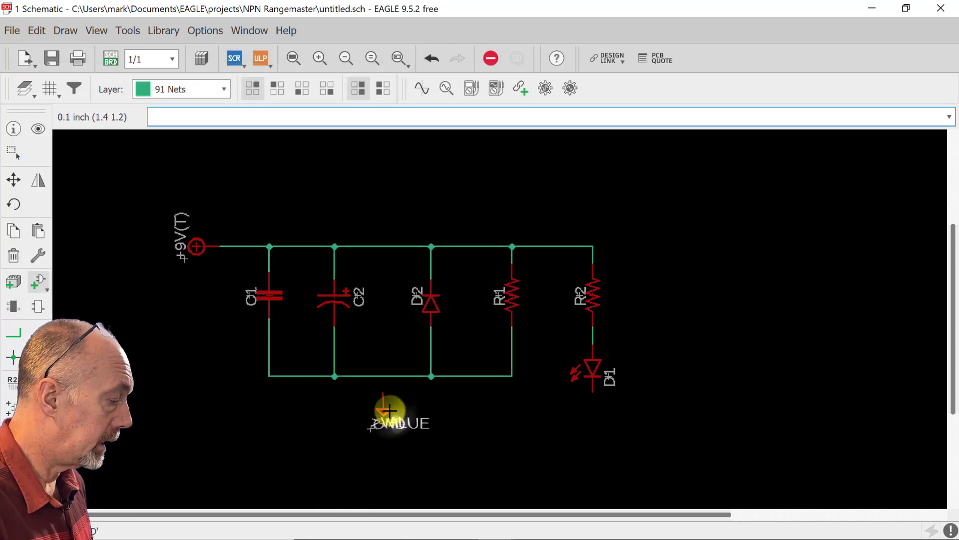
{"action": "left_click", "coordinate": [385, 411]}
Connect the GND symbol to the common lower net with a net wire
{"action": "left_click", "coordinate": [13, 332]}
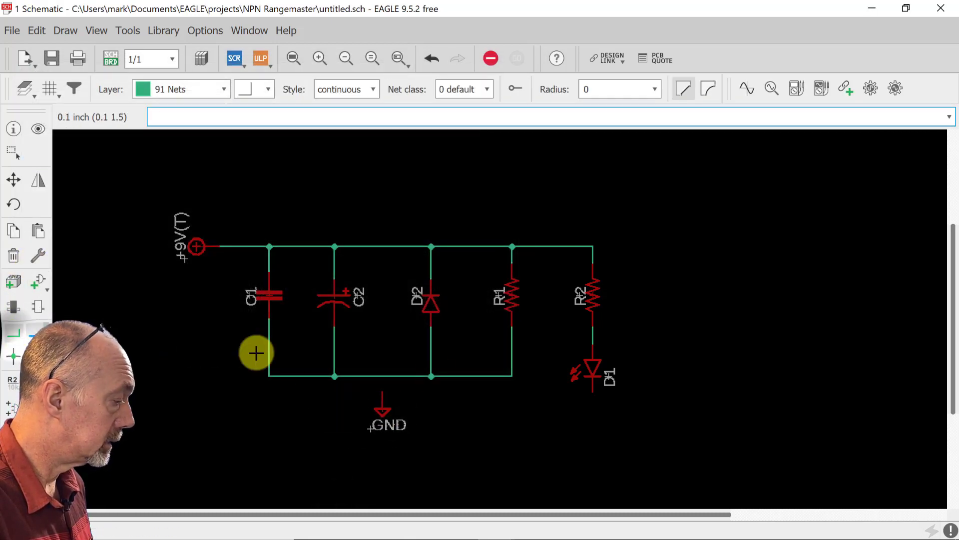
{"action": "left_click", "coordinate": [382, 378]}
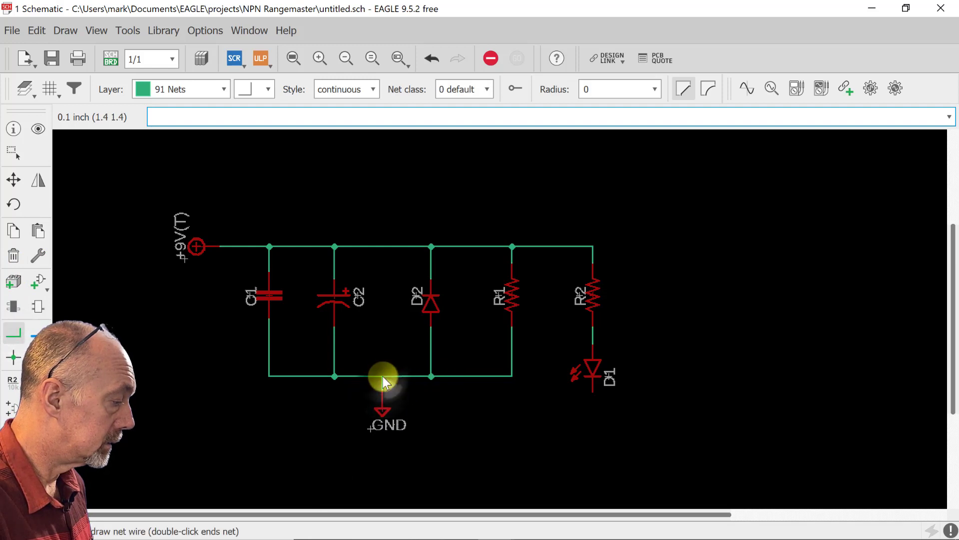
{"action": "left_click", "coordinate": [382, 376]}
{"action": "left_click", "coordinate": [417, 401]}
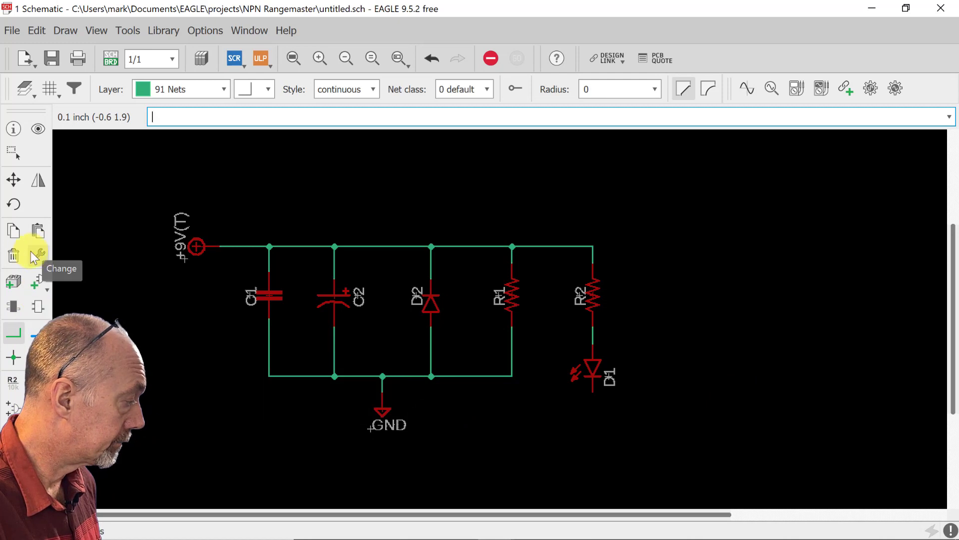
Delete the net segments joining R1's lower pin to the common ground net at D2
{"action": "left_click", "coordinate": [14, 255]}
{"action": "left_click", "coordinate": [510, 358]}
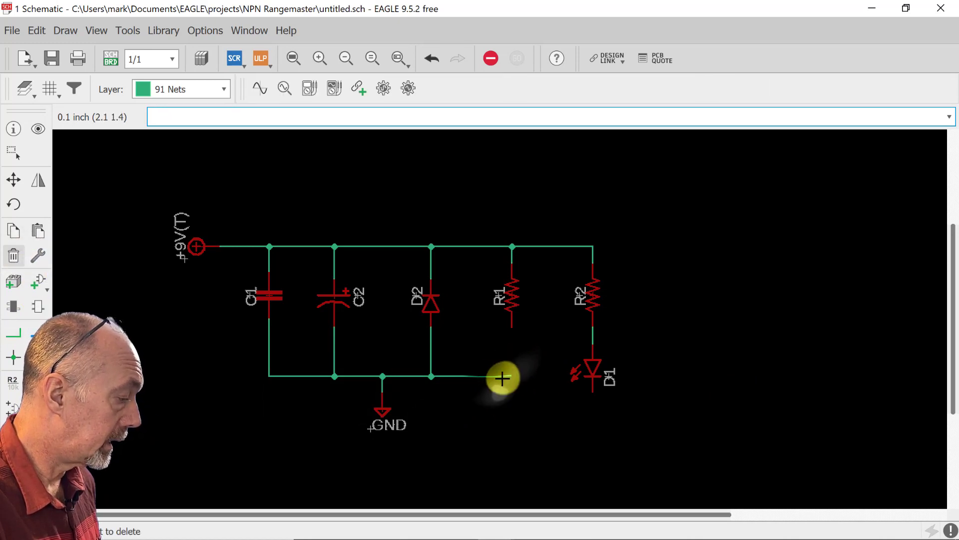
{"action": "left_click", "coordinate": [501, 377]}
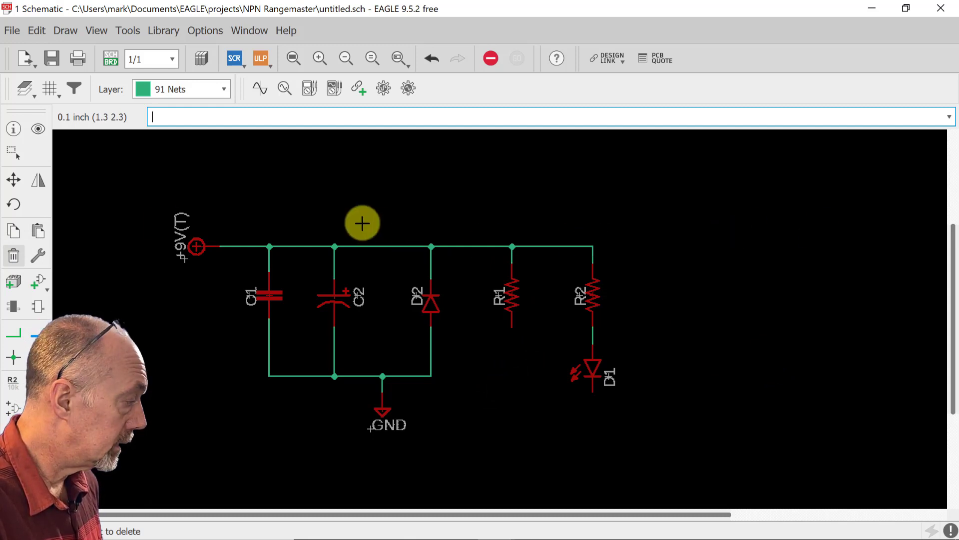
Compare the 9MM footprint variants in the potentiometers library, from 9MM.1 to 9MM.5
{"action": "left_click", "coordinate": [39, 281]}
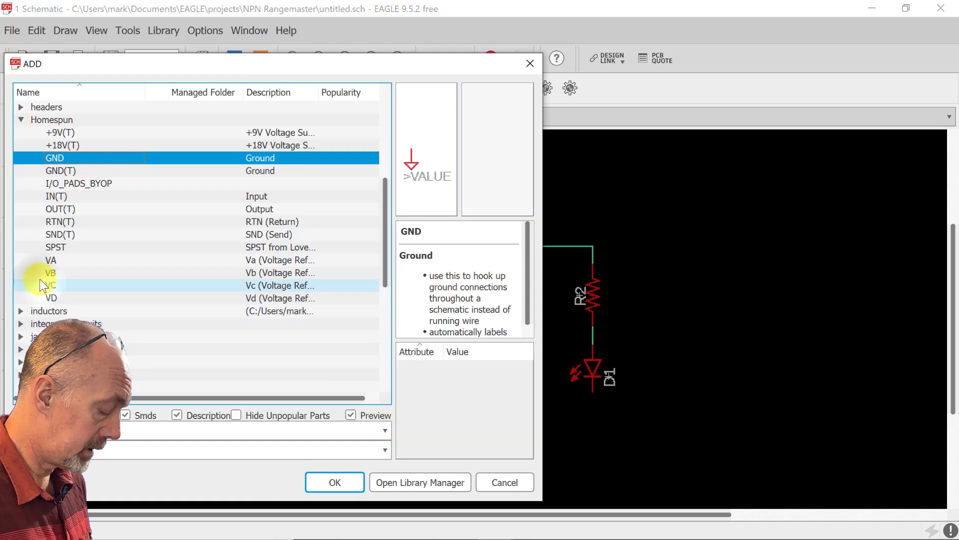
{"action": "type", "text": "pot"}
{"action": "key", "text": "Right"}
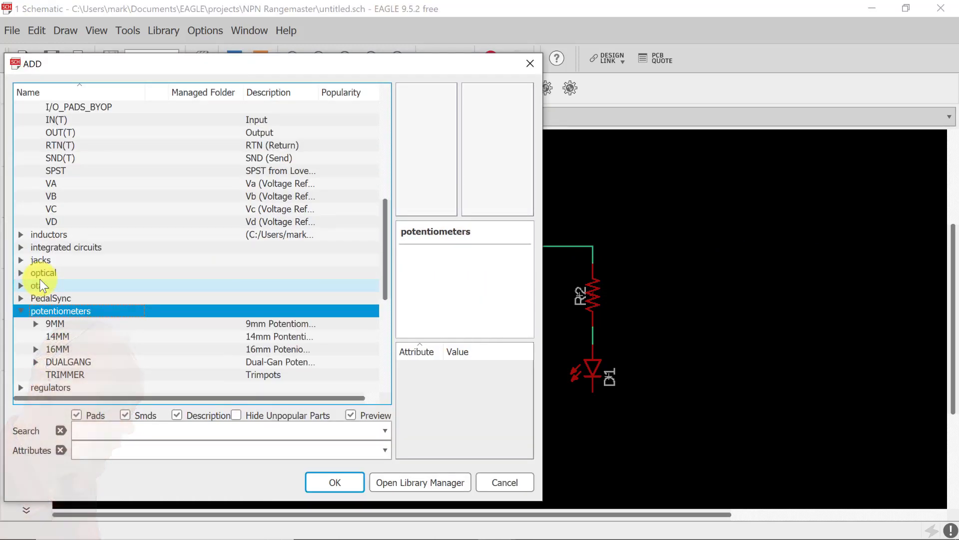
{"action": "key", "text": "Down"}
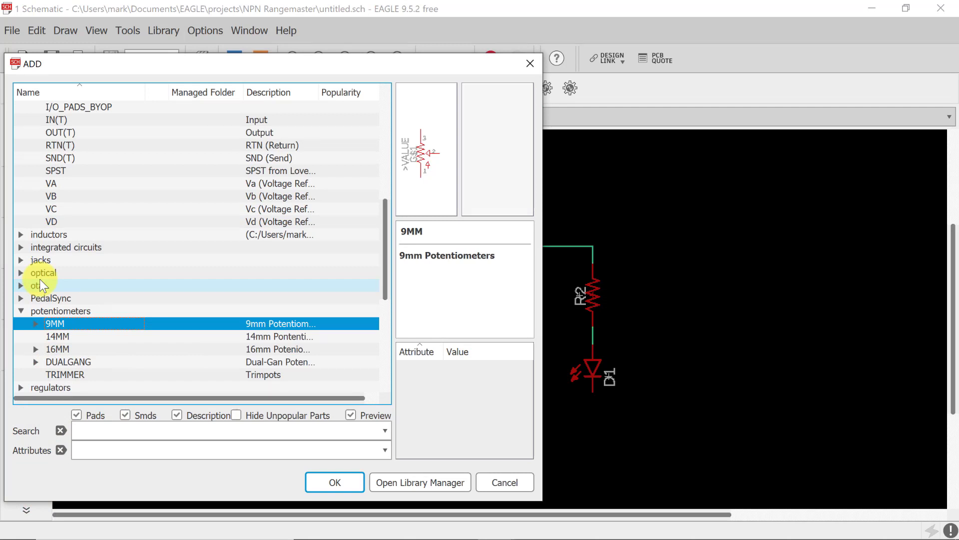
{"action": "key", "text": "Right"}
{"action": "key", "text": "Down"}
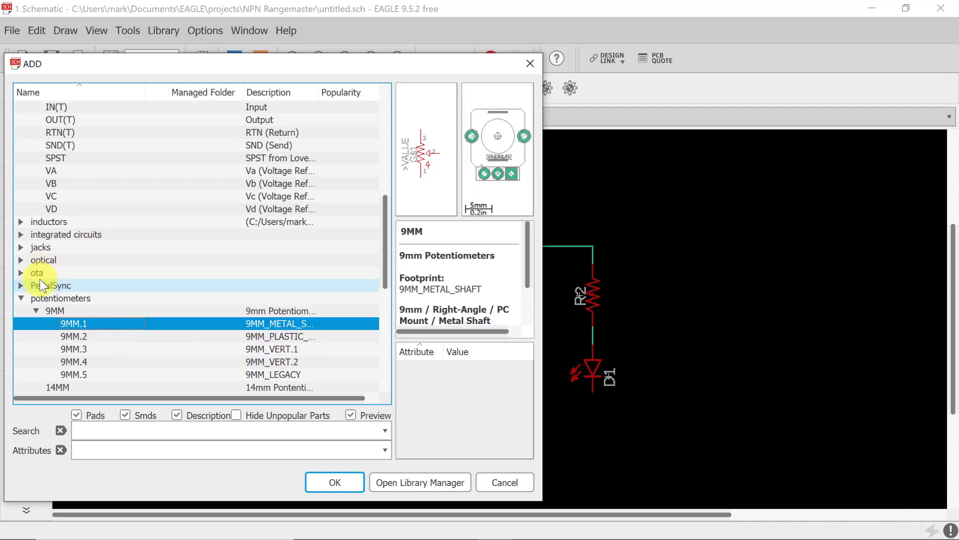
{"action": "key", "text": "Down"}
{"action": "key", "text": "Down"}
{"action": "key", "text": "Down"}
{"action": "key", "text": "Down"}
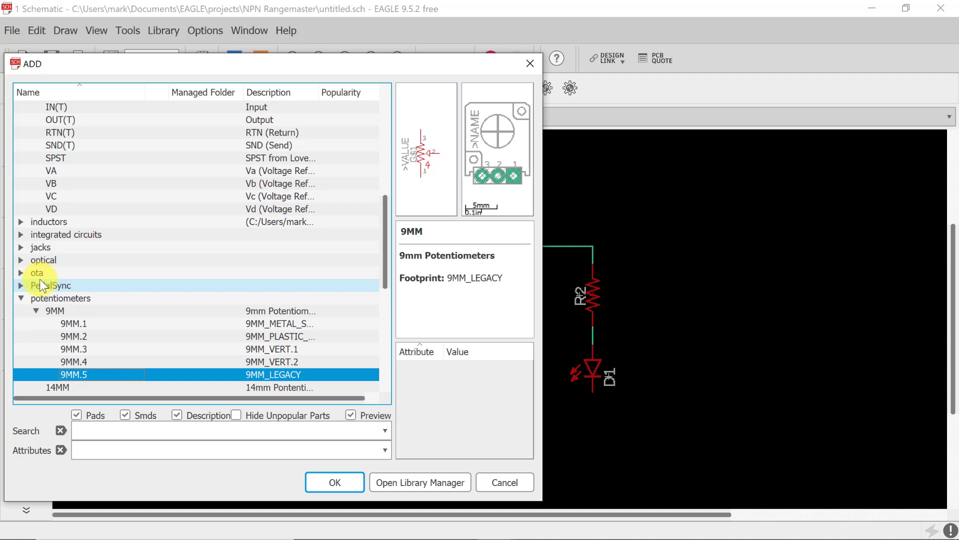
{"action": "key", "text": "Up"}
{"action": "key", "text": "Up"}
{"action": "key", "text": "Up"}
{"action": "key", "text": "Up"}
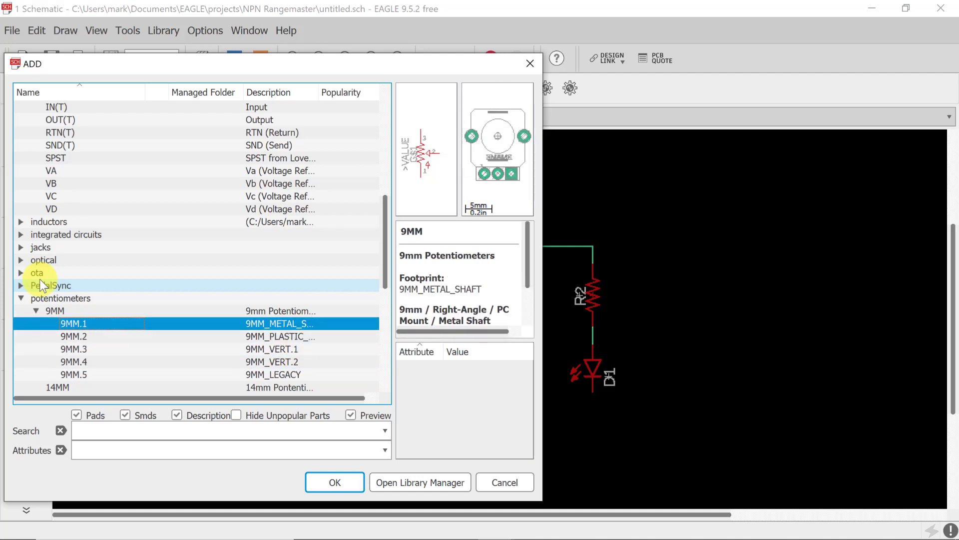
{"action": "key", "text": "Down"}
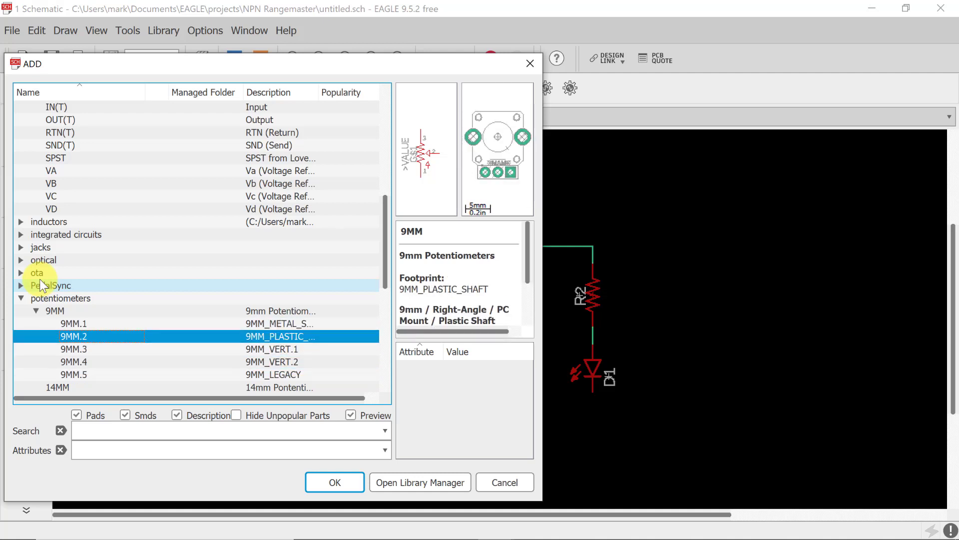
{"action": "key", "text": "Up"}
Add the 9MM.5 potentiometer with the 9MM_LEGACY footprint, placing it beyond R2 and level with the resistors
{"action": "key", "text": "Down"}
{"action": "key", "text": "Down"}
{"action": "key", "text": "Down"}
{"action": "key", "text": "Down"}
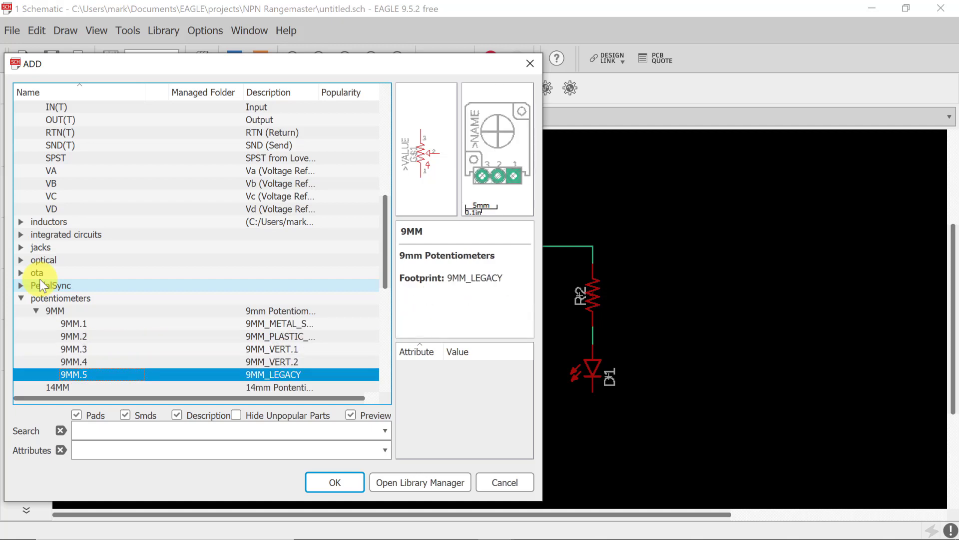
{"action": "key", "text": "Return"}
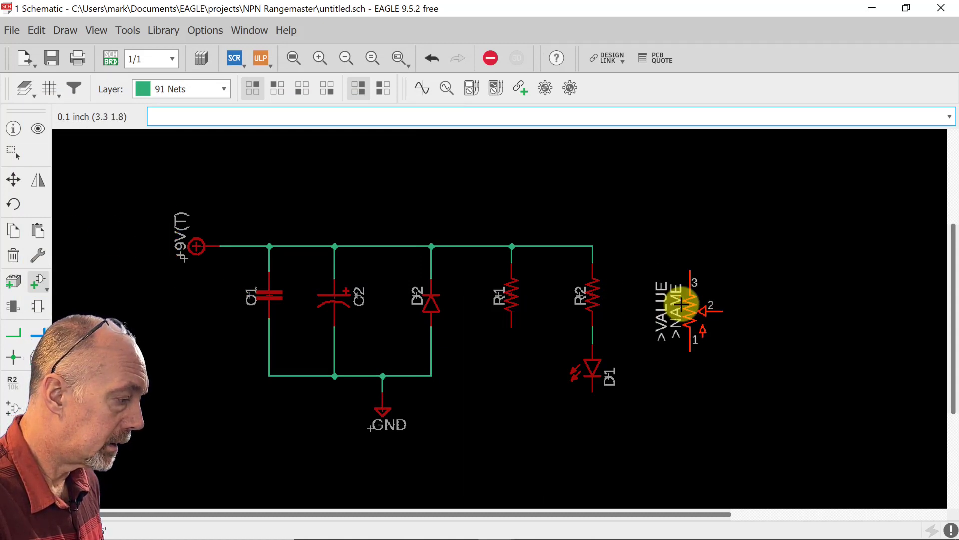
{"action": "left_click", "coordinate": [683, 305]}
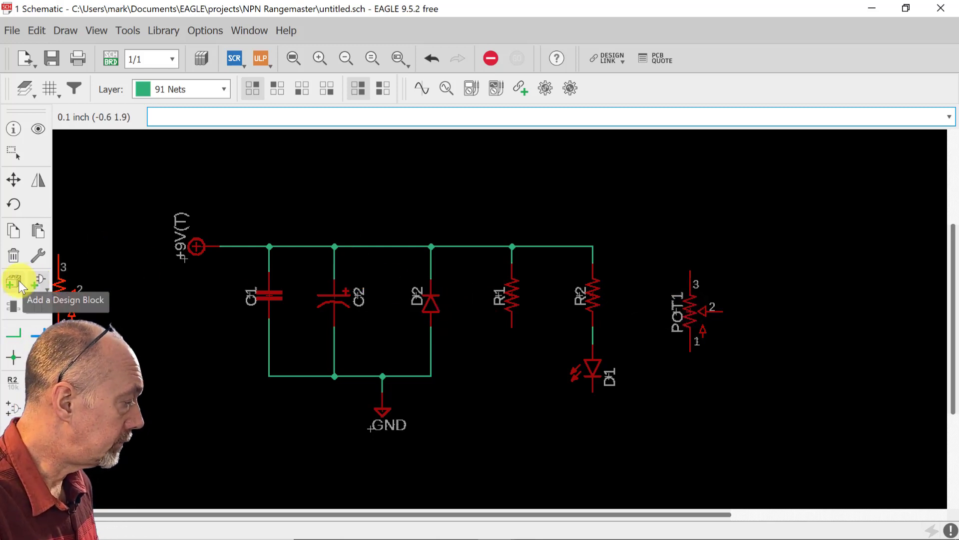
Extend the +9V net from the corner above R2 to pin 3 of POT1
{"action": "left_click", "coordinate": [13, 333]}
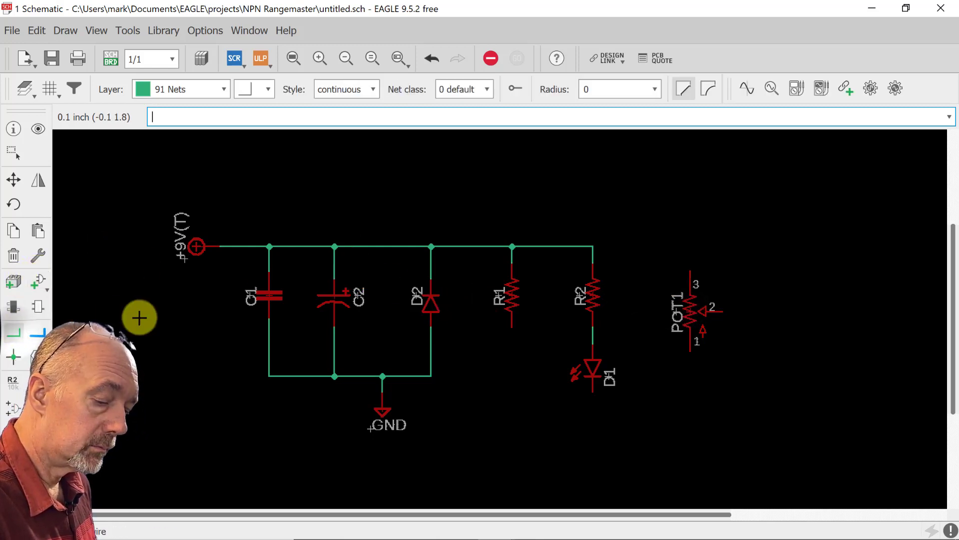
{"action": "left_click", "coordinate": [596, 246]}
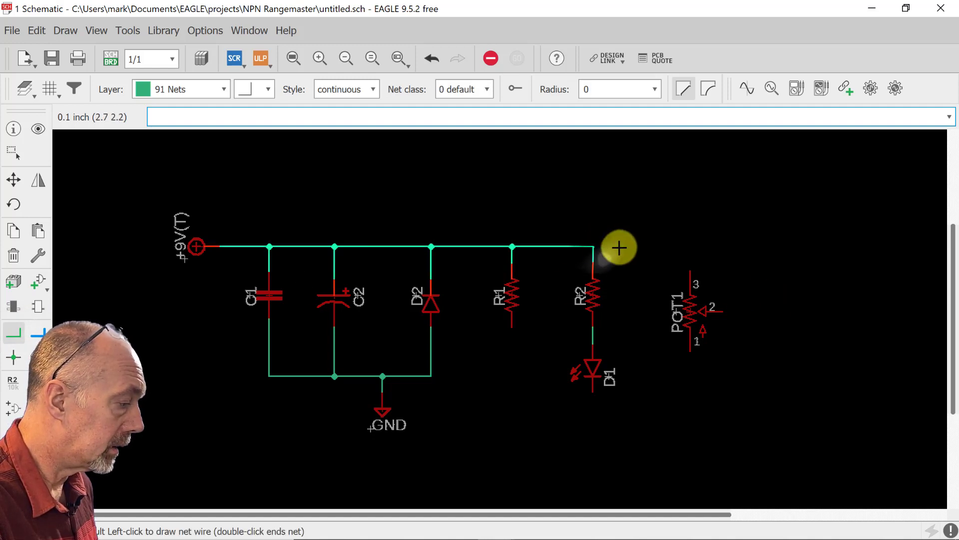
{"action": "left_click", "coordinate": [692, 273]}
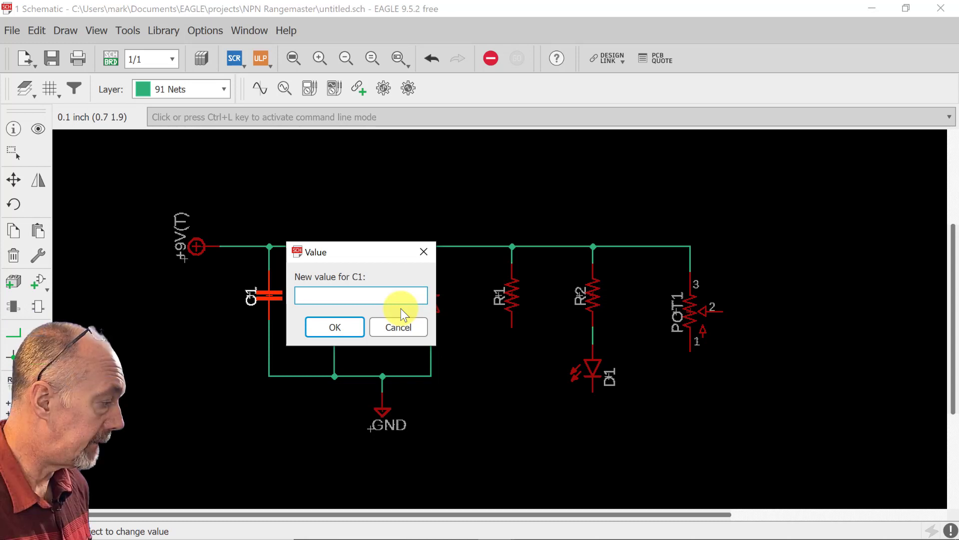
Set the value of capacitor C1 to 100nF
{"action": "type", "text": "100n"}
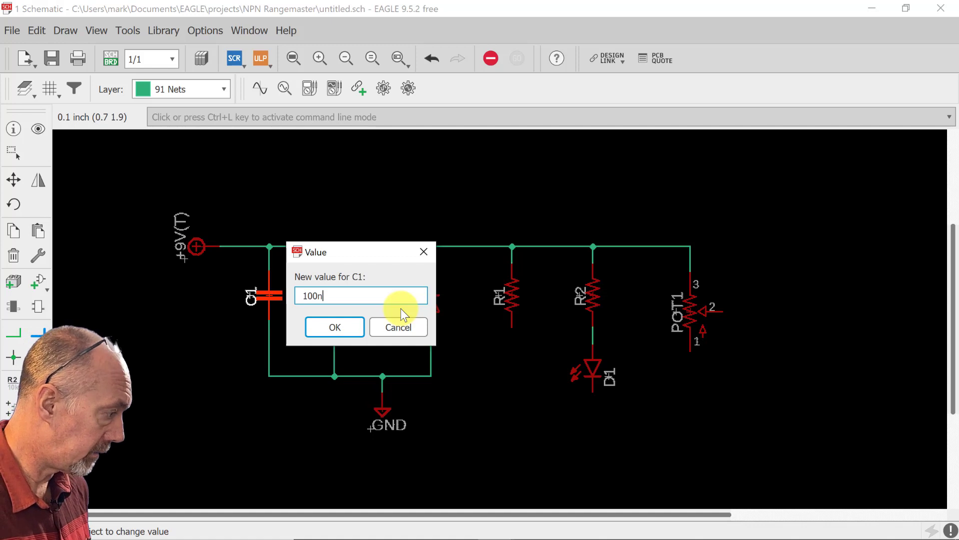
{"action": "type", "text": "F"}
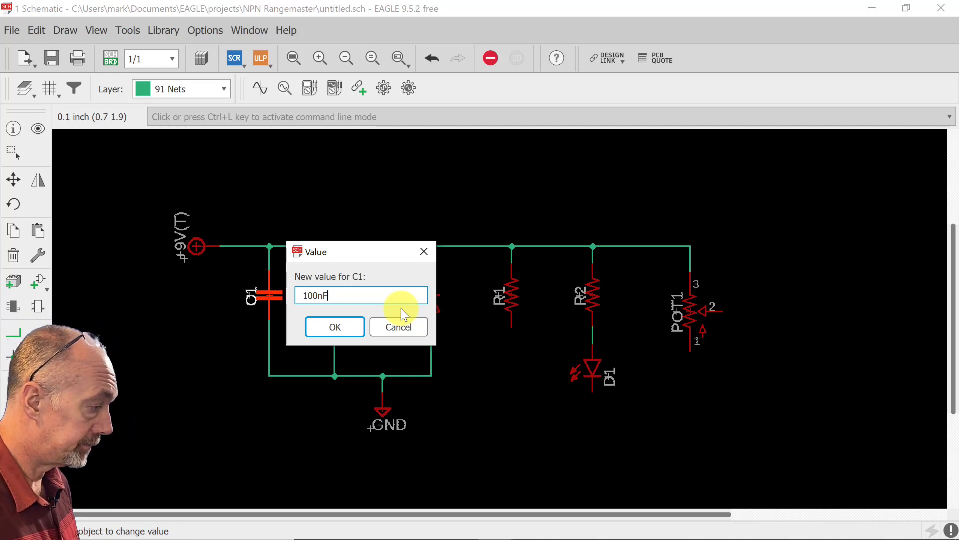
{"action": "key", "text": "Return"}
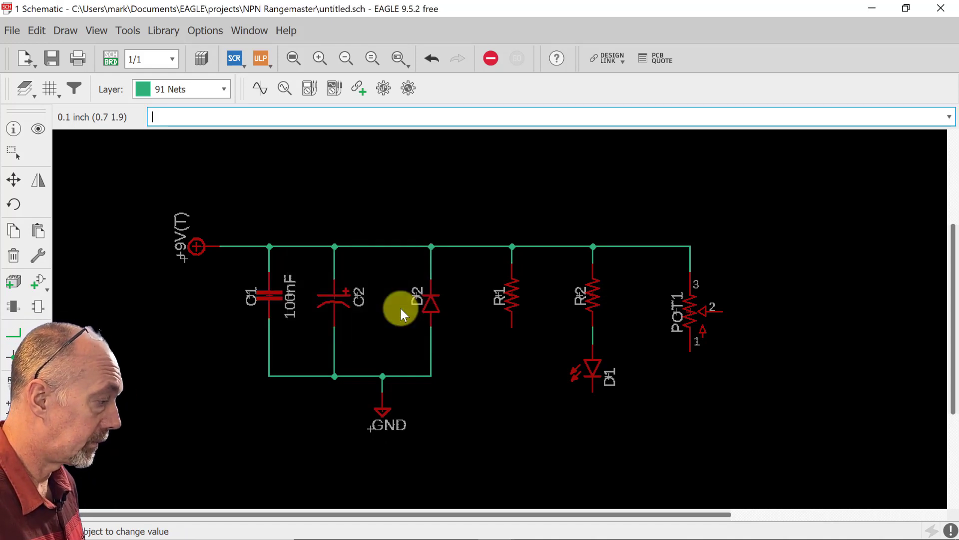
Set the value of capacitor C2 to 47uF and of diode D2 to 1n4001
{"action": "left_click", "coordinate": [335, 297]}
{"action": "type", "text": "47"}
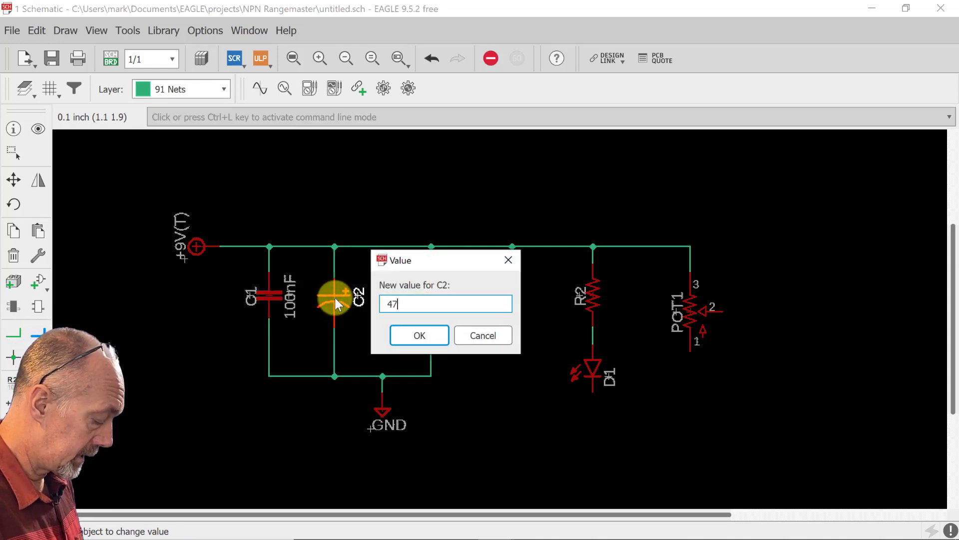
{"action": "type", "text": "uF"}
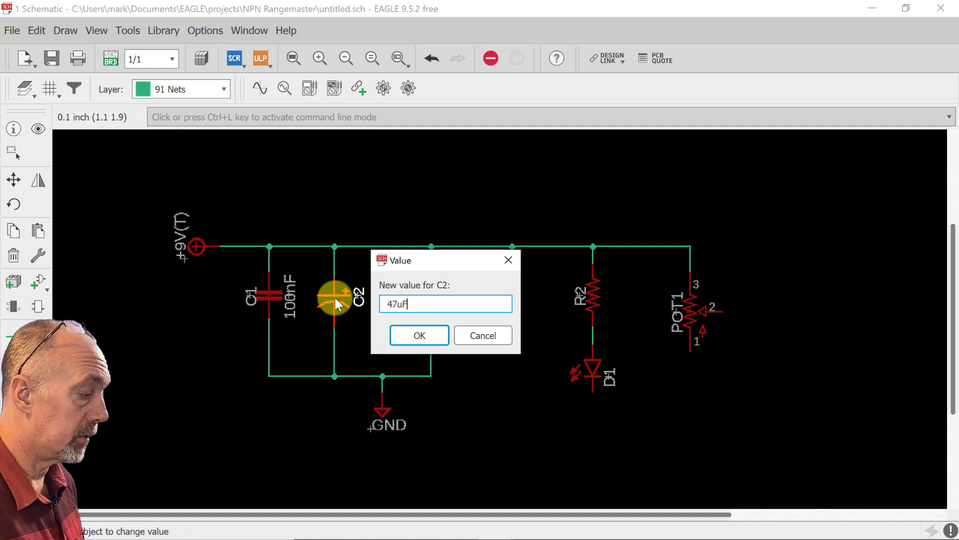
{"action": "key", "text": "Return"}
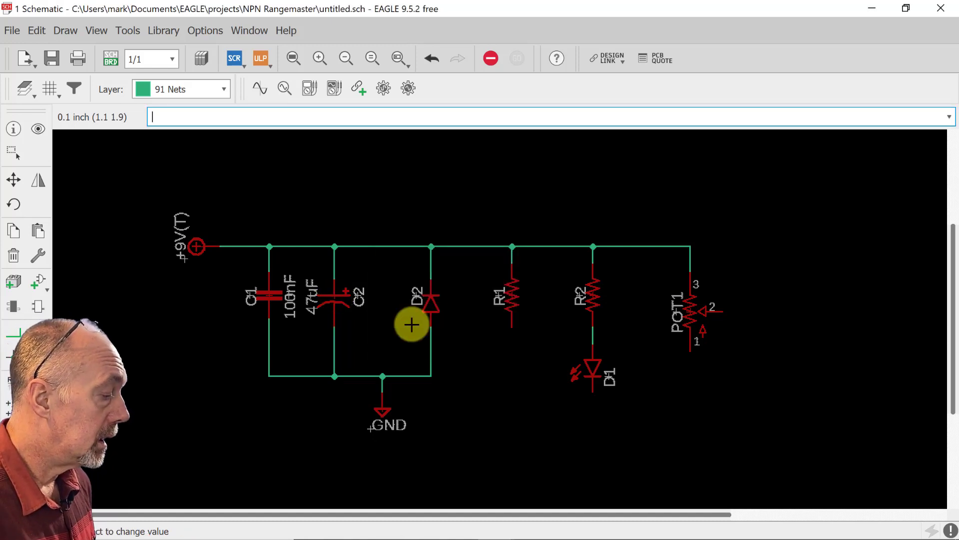
{"action": "left_click", "coordinate": [428, 300]}
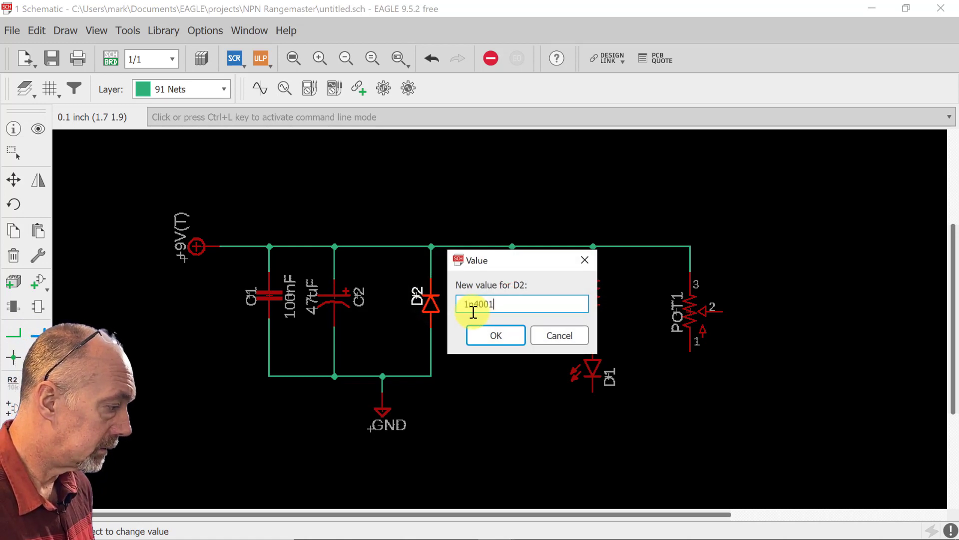
{"action": "key", "text": "Return"}
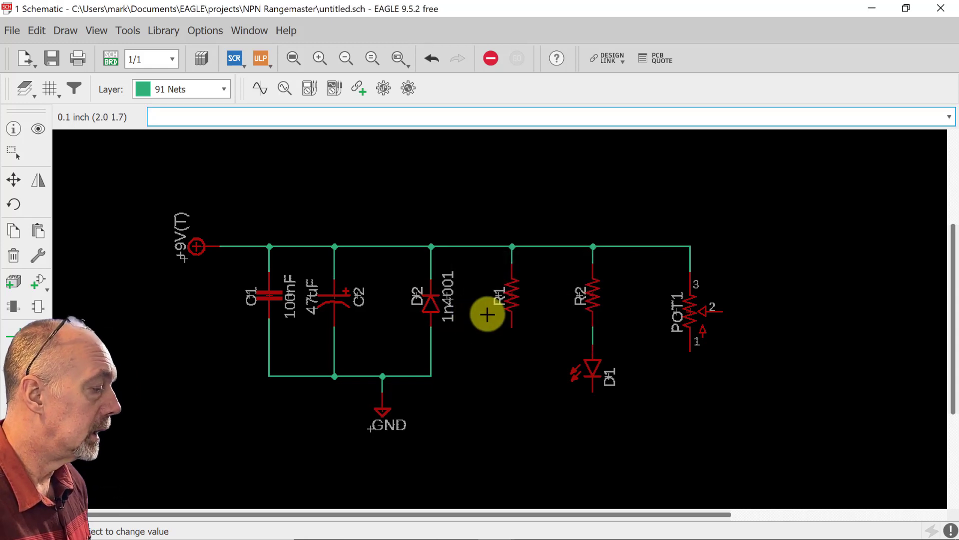
Set the value of resistor R1 to 470k and of resistor R2 to 4.7k
{"action": "left_click", "coordinate": [510, 297]}
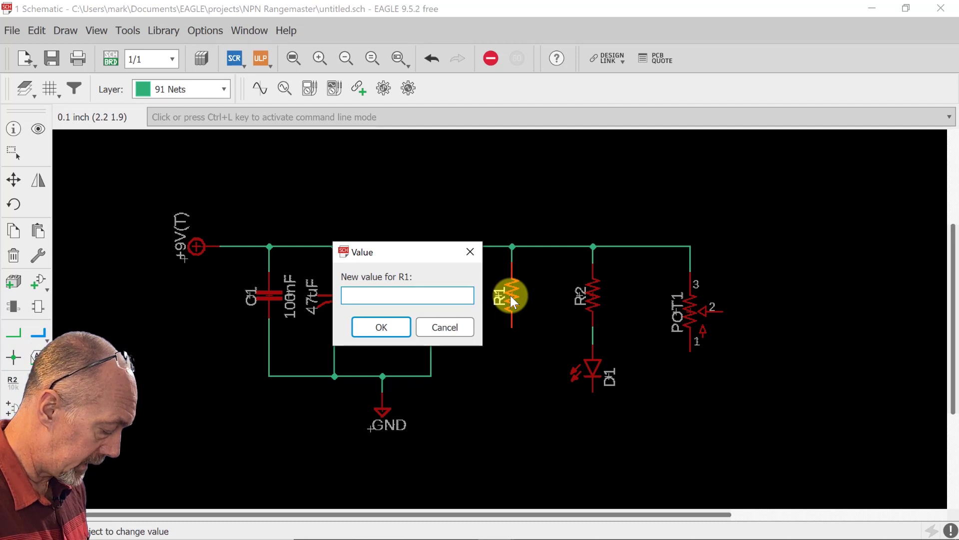
{"action": "type", "text": "470k"}
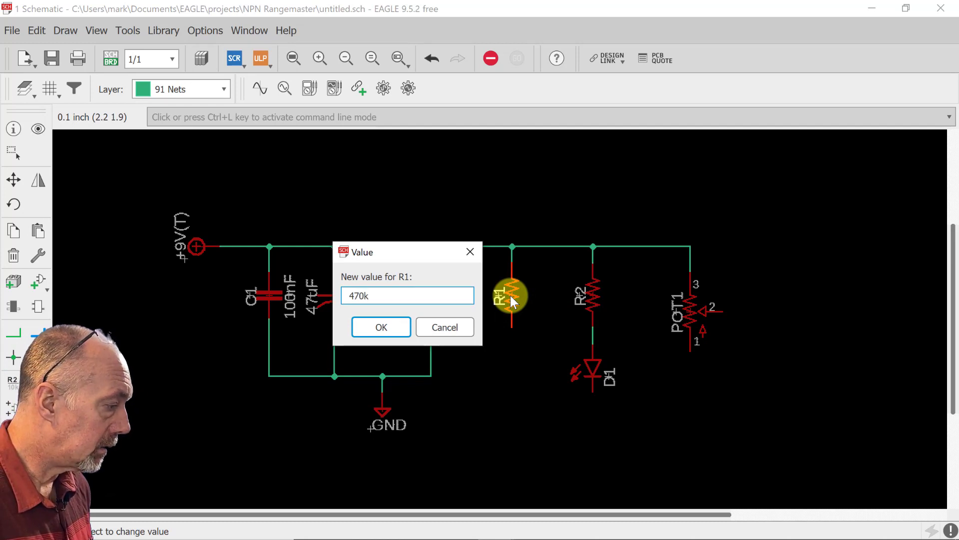
{"action": "key", "text": "Return"}
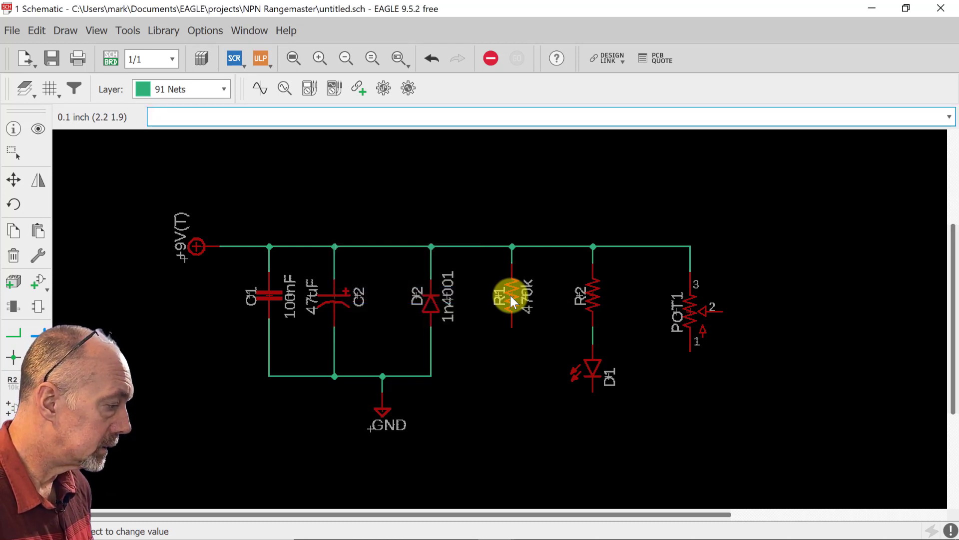
{"action": "left_click", "coordinate": [586, 295]}
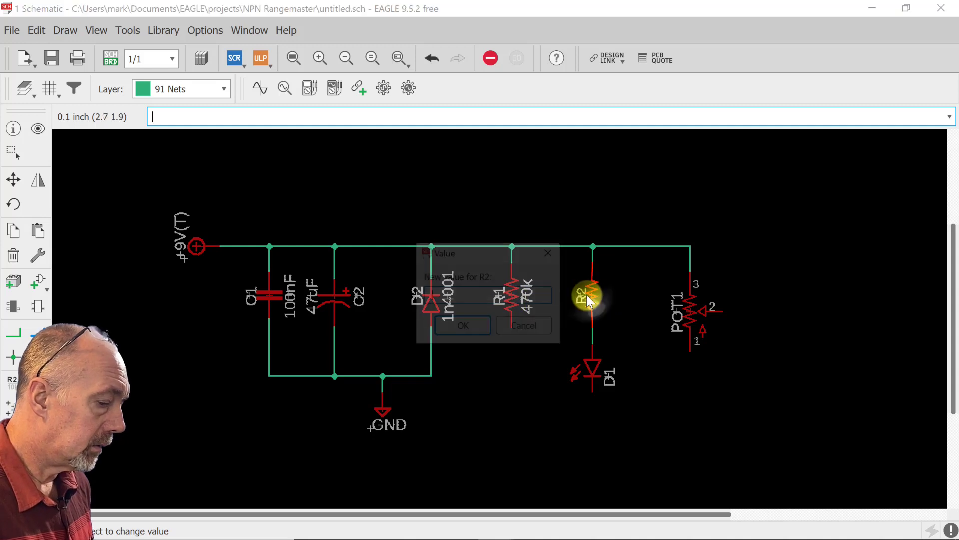
{"action": "type", "text": "4.7k"}
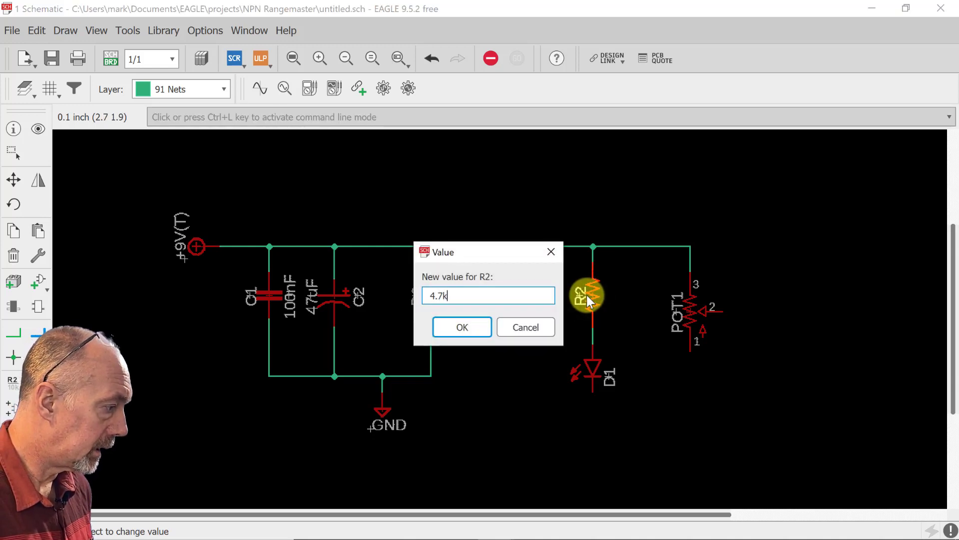
{"action": "key", "text": "Return"}
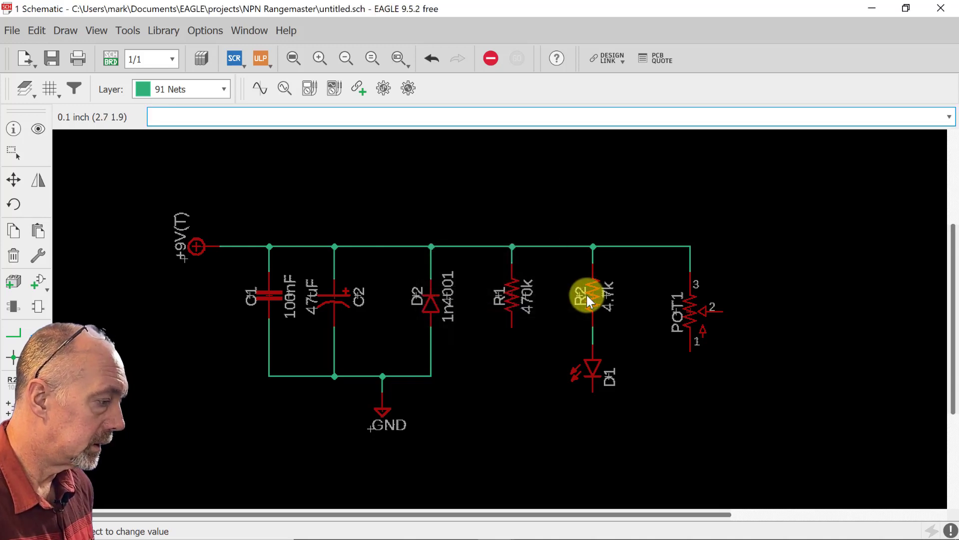
Set the value of potentiometer POT1 to 10k A
{"action": "left_click", "coordinate": [690, 313]}
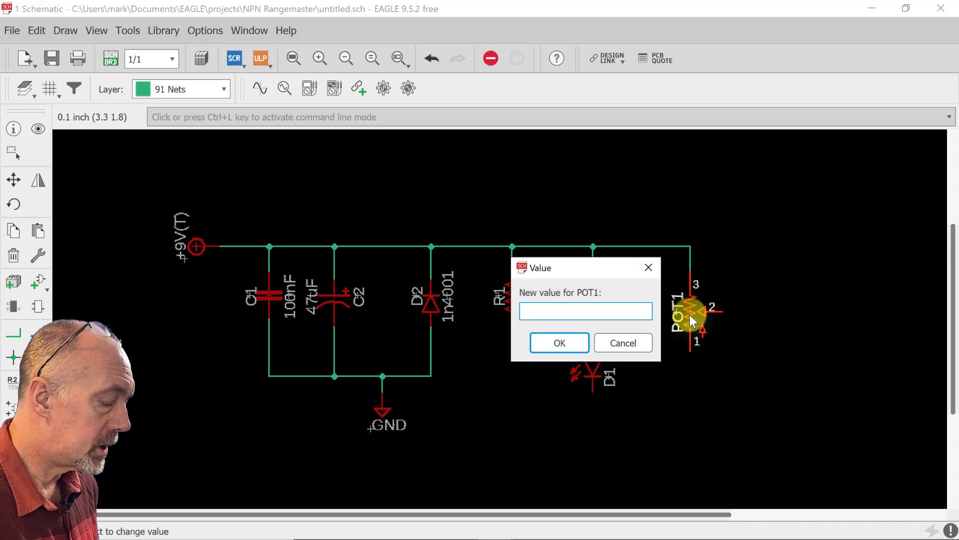
{"action": "type", "text": "10k"}
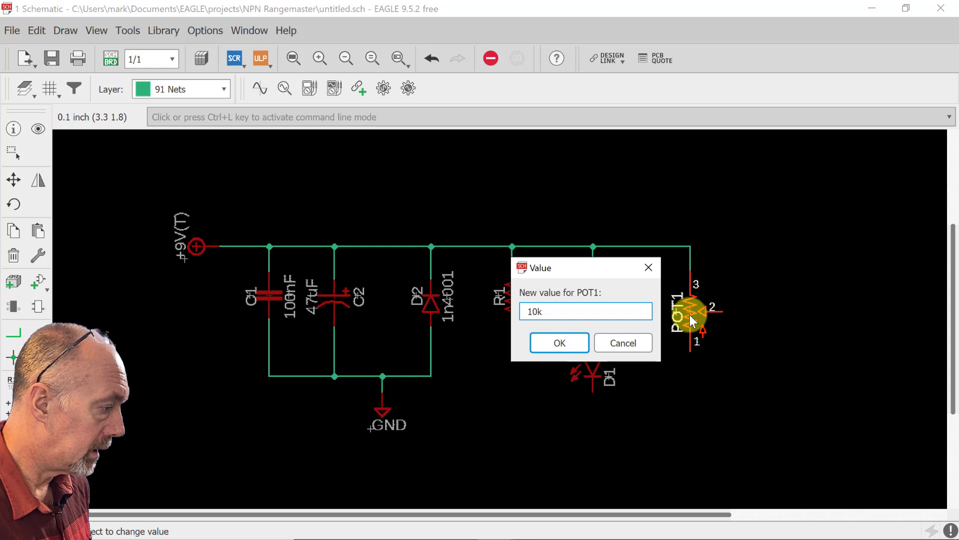
{"action": "type", "text": "A"}
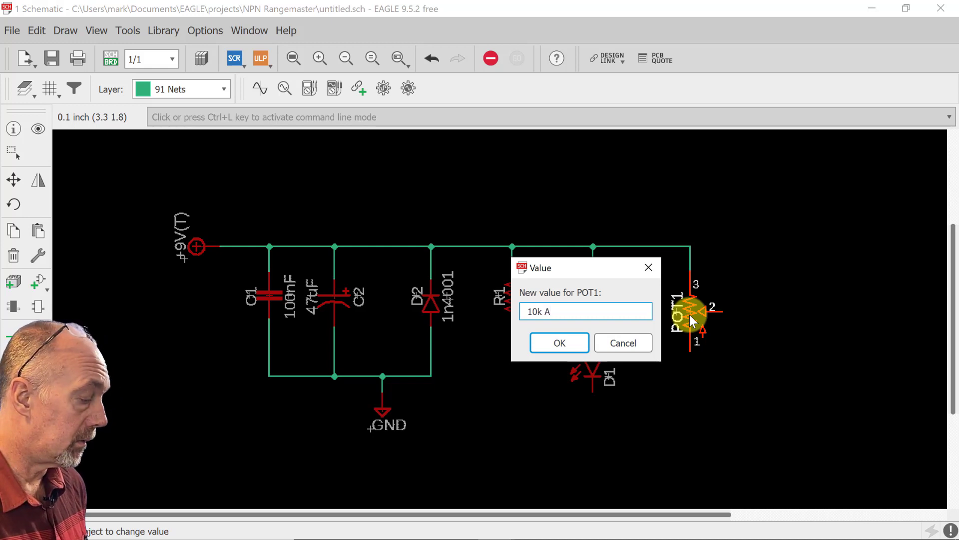
{"action": "key", "text": "BackSpace"}
{"action": "type", "text": "B"}
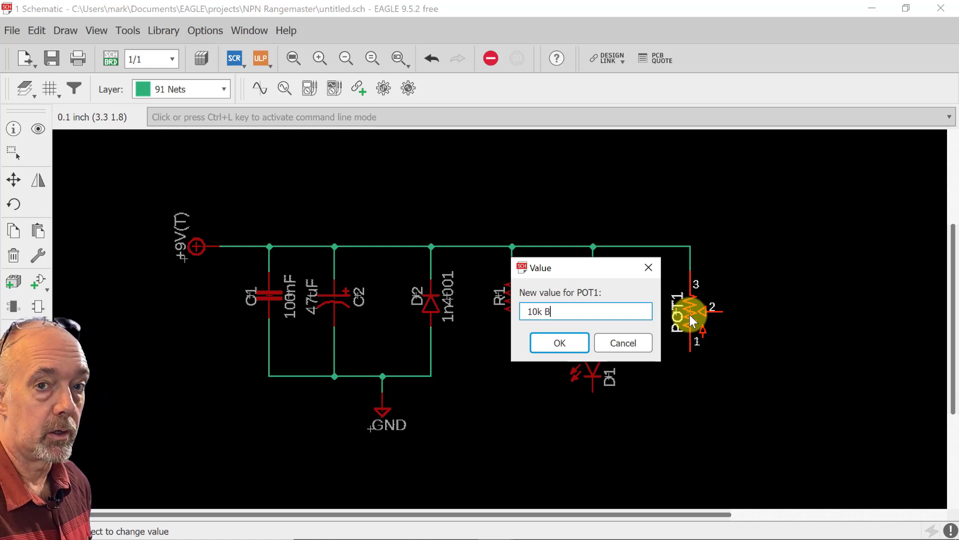
{"action": "key", "text": "BackSpace"}
{"action": "type", "text": "A"}
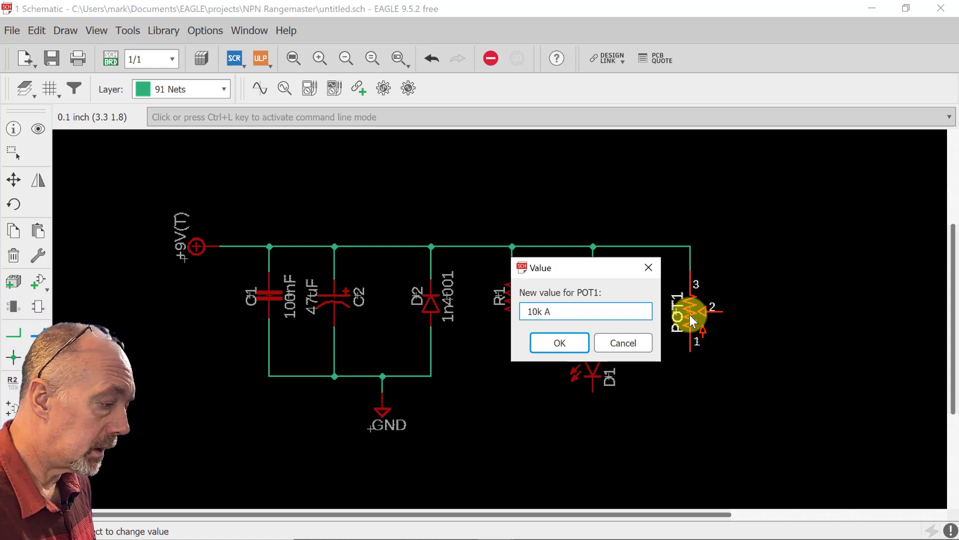
{"action": "key", "text": "Return"}
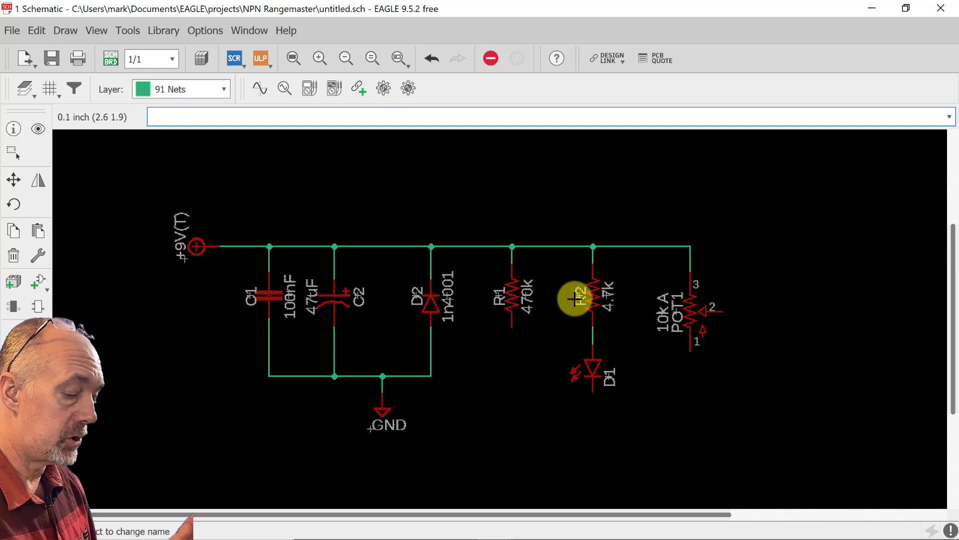
Rename potentiometer POT1 as BOOST
{"action": "left_click", "coordinate": [688, 310]}
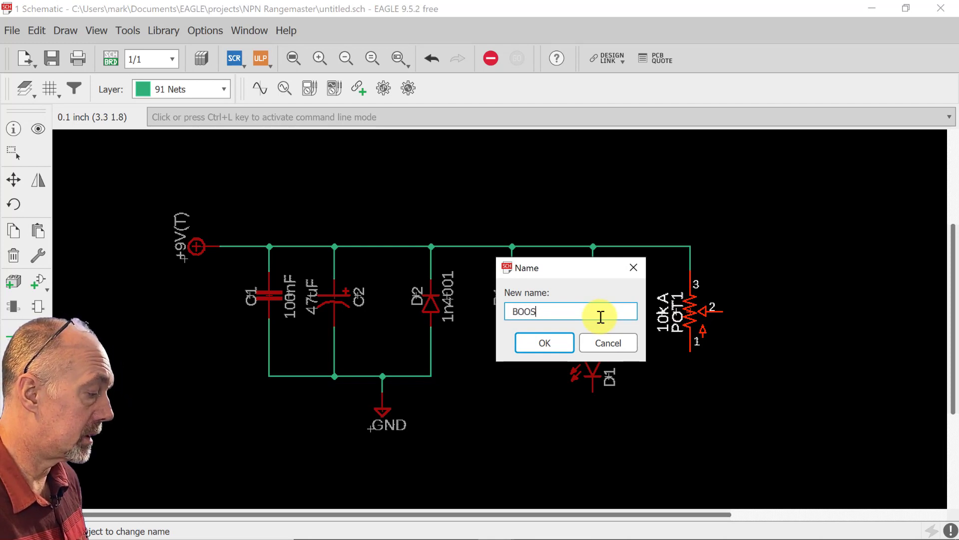
{"action": "type", "text": "BOOST"}
{"action": "key", "text": "Return"}
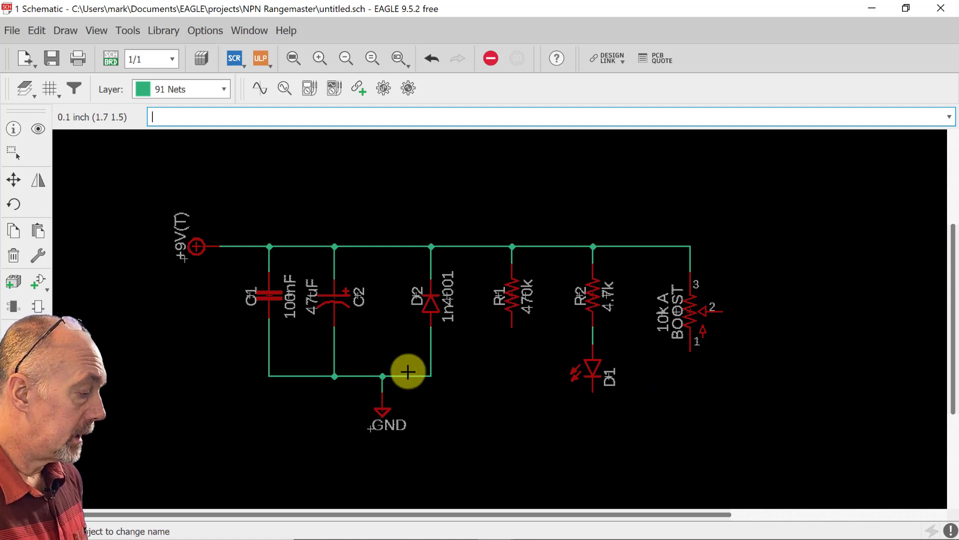
Add the germanium transistor NPN.1 with the TO-5 footprint from the transistors-GERM library, placing it below R1
{"action": "left_click_drag", "start_coordinate": [952, 309], "coordinate": [954, 367]}
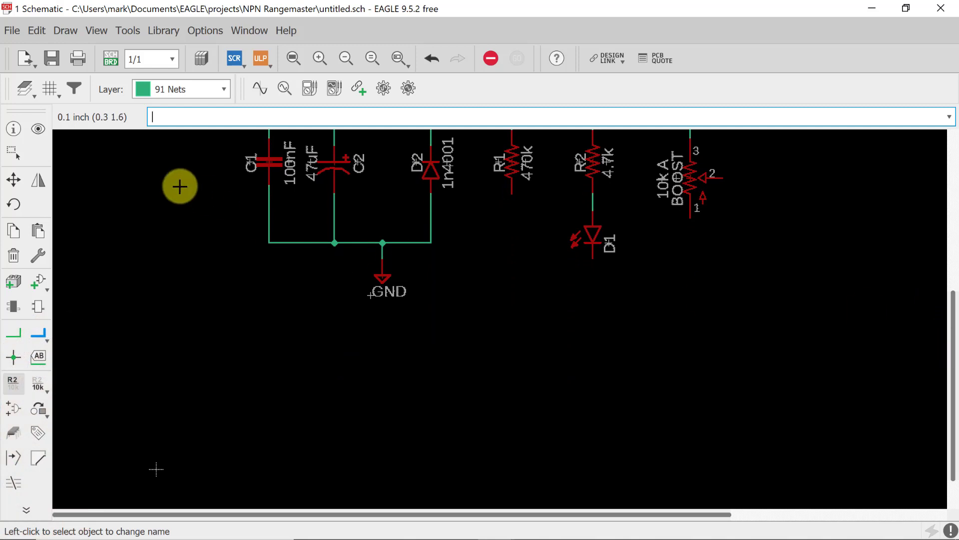
{"action": "left_click", "coordinate": [34, 281]}
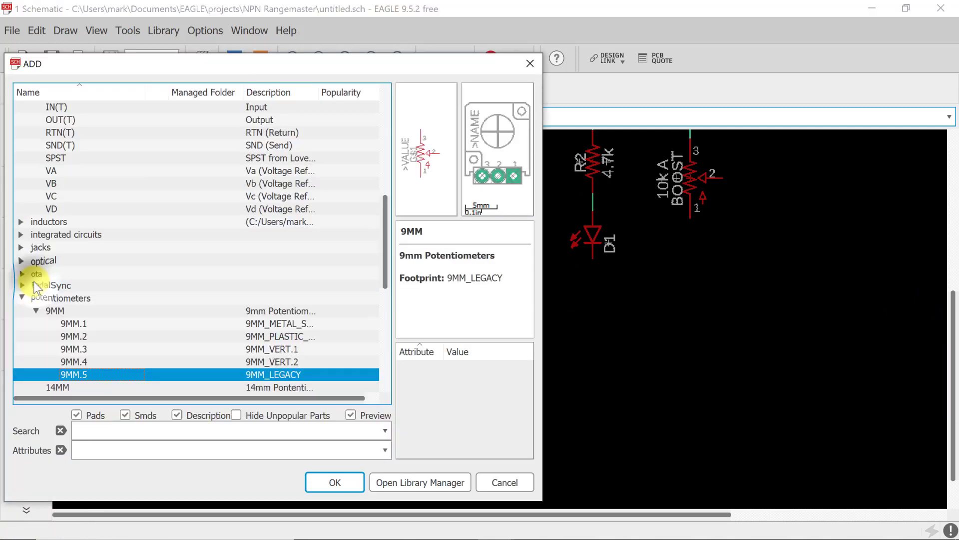
{"action": "left_click", "coordinate": [20, 298]}
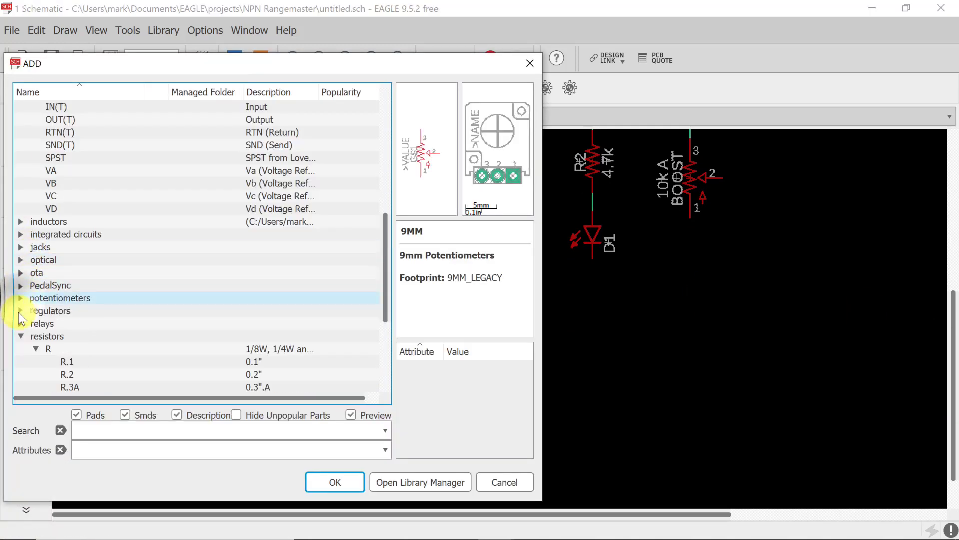
{"action": "left_click", "coordinate": [19, 336]}
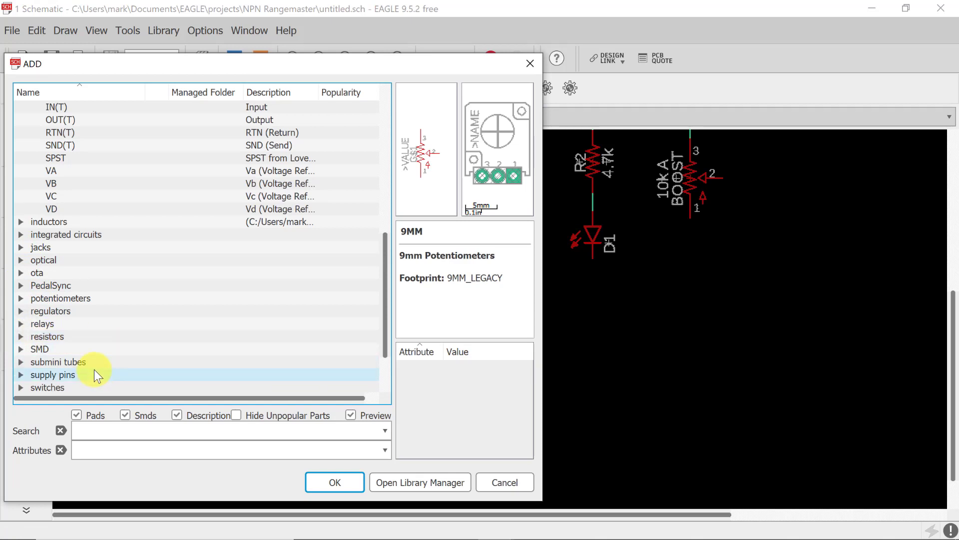
{"action": "left_click", "coordinate": [384, 372]}
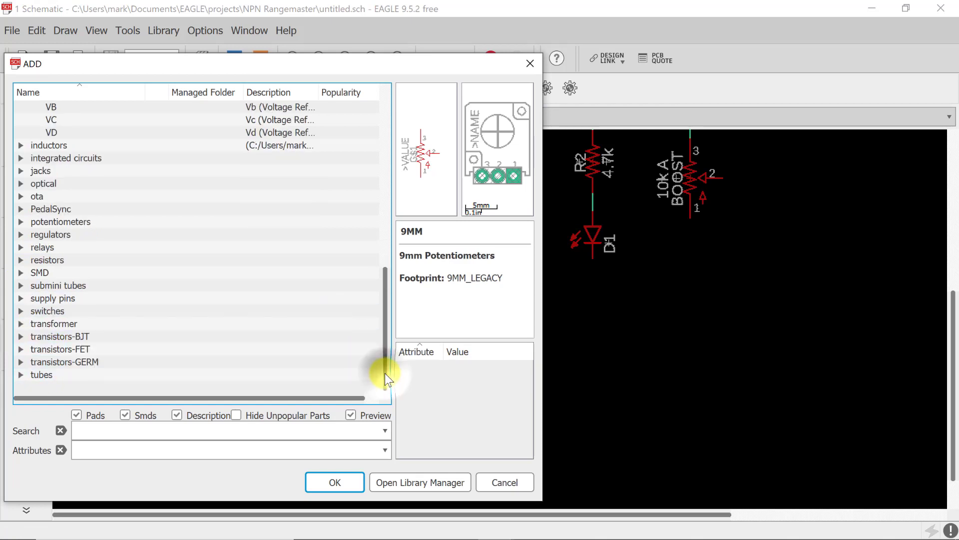
{"action": "left_click", "coordinate": [20, 363]}
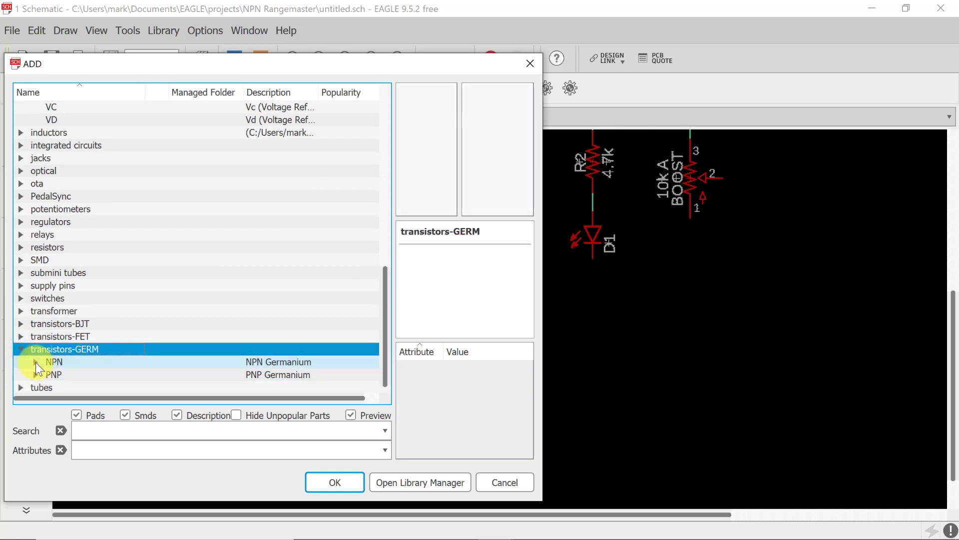
{"action": "left_click", "coordinate": [35, 360]}
{"action": "left_click", "coordinate": [73, 362]}
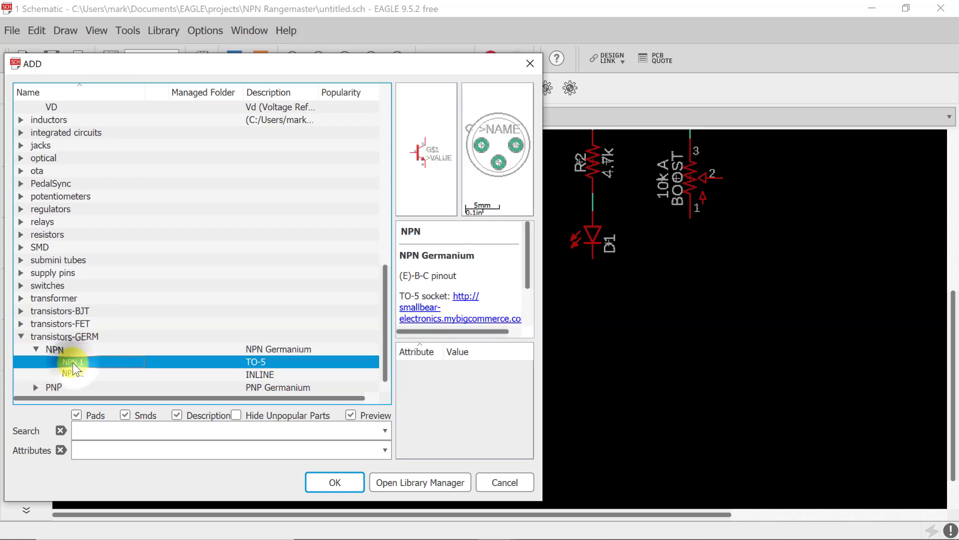
{"action": "key", "text": "Down"}
{"action": "key", "text": "Up"}
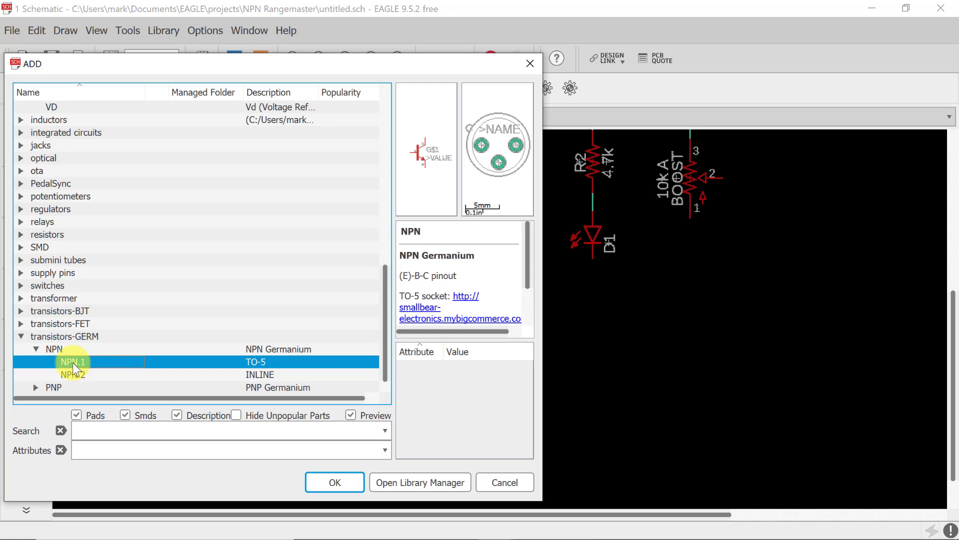
{"action": "double_click", "coordinate": [73, 361]}
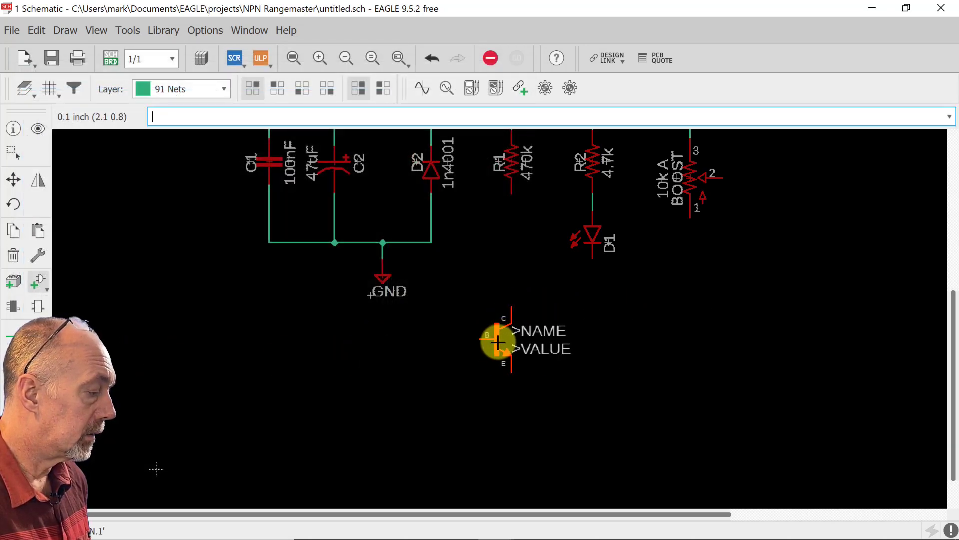
{"action": "left_click", "coordinate": [500, 318]}
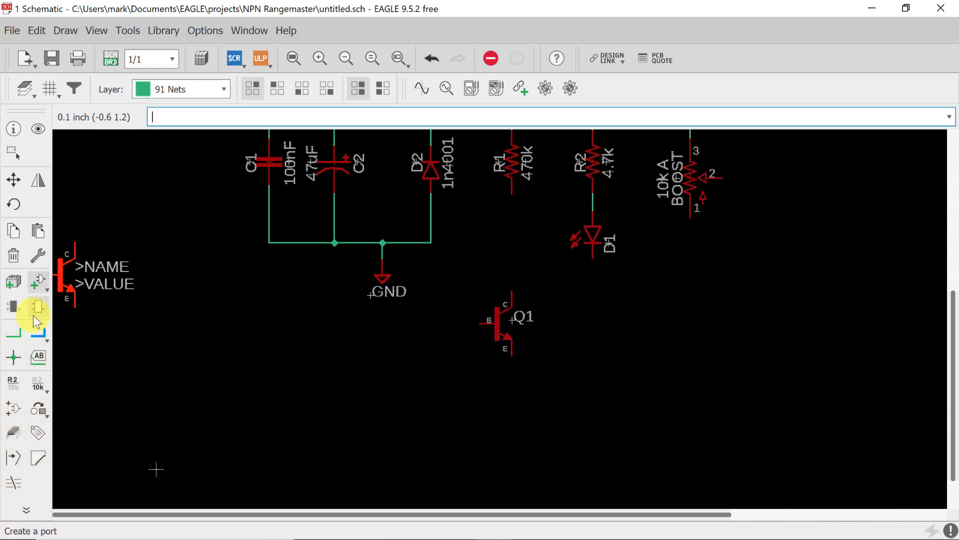
Set the value of transistor Q1 to 2n388
{"action": "left_click", "coordinate": [37, 382]}
{"action": "left_click", "coordinate": [499, 324]}
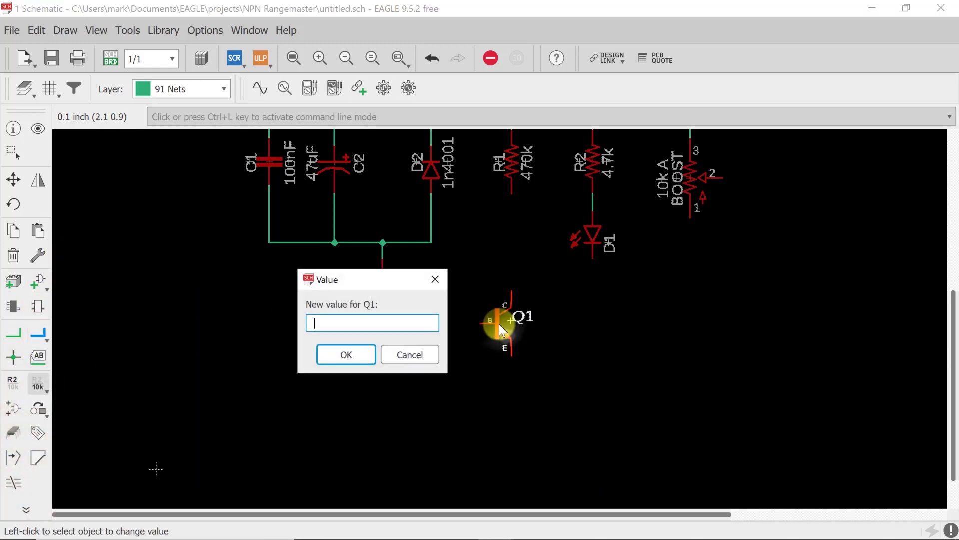
{"action": "type", "text": "2n388"}
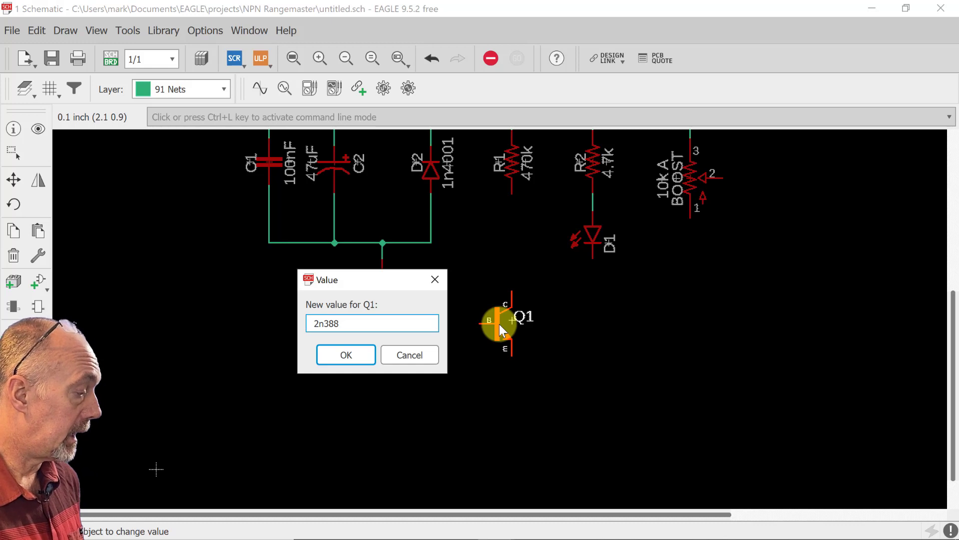
{"action": "key", "text": "Return"}
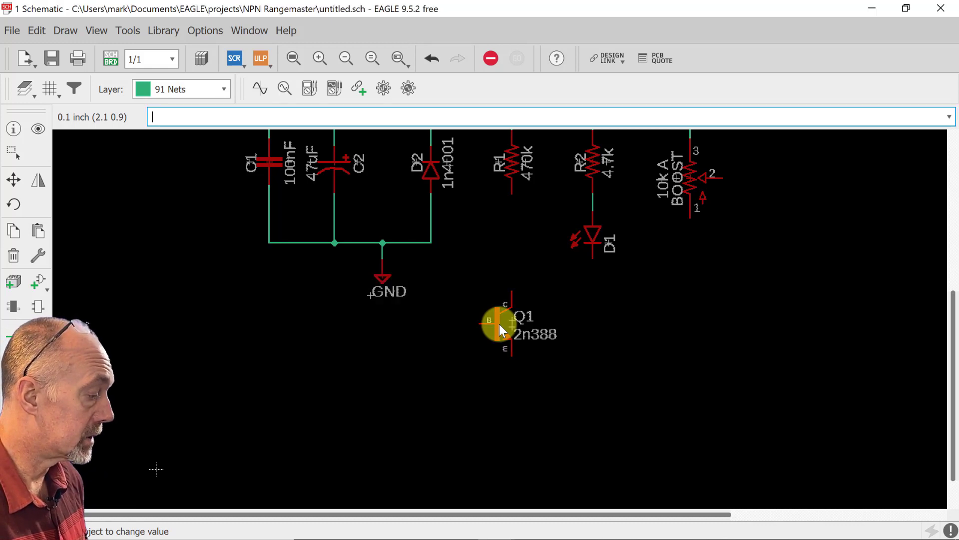
Move Q1 lower and to the right of R1's line, and wire R1's free lower end to Q1's base
{"action": "mouse_move", "coordinate": [808, 538]}
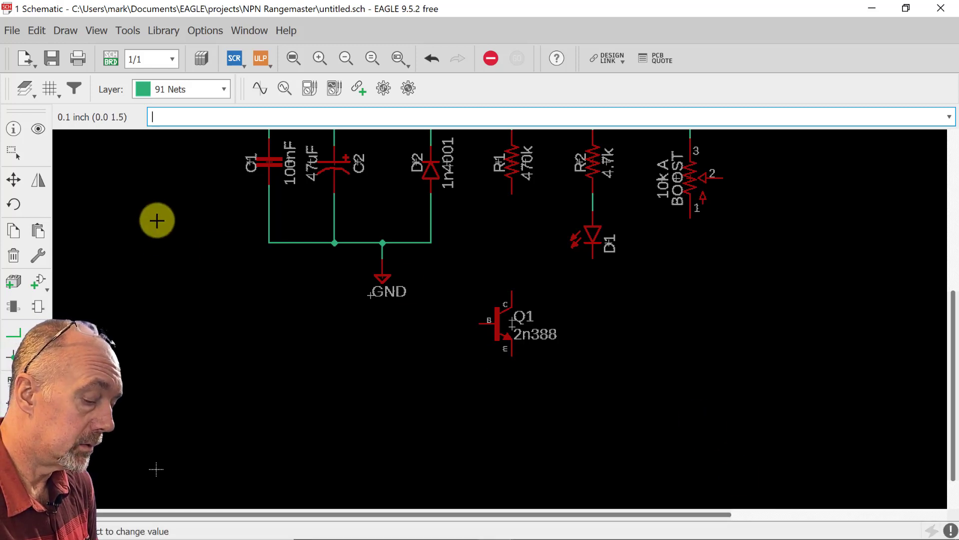
{"action": "left_click", "coordinate": [512, 197]}
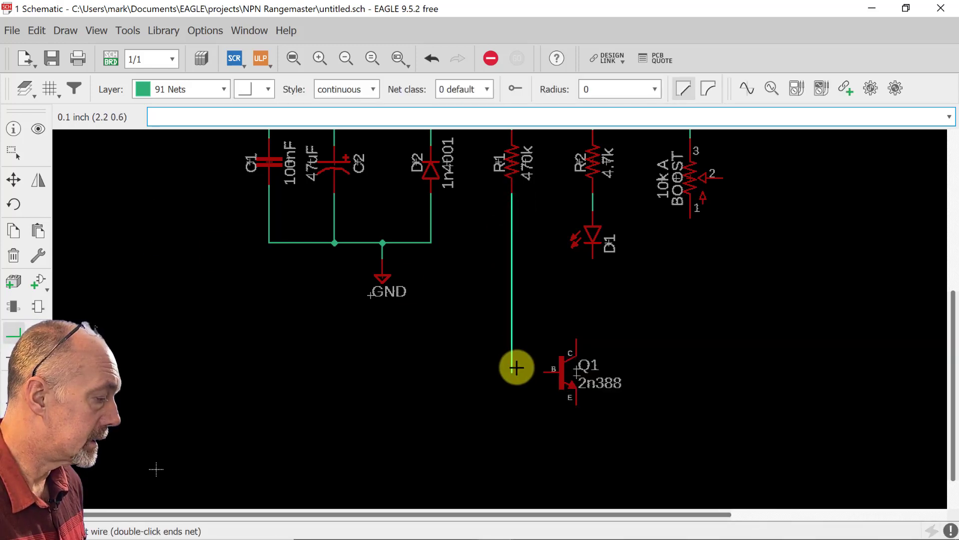
{"action": "left_click", "coordinate": [547, 372]}
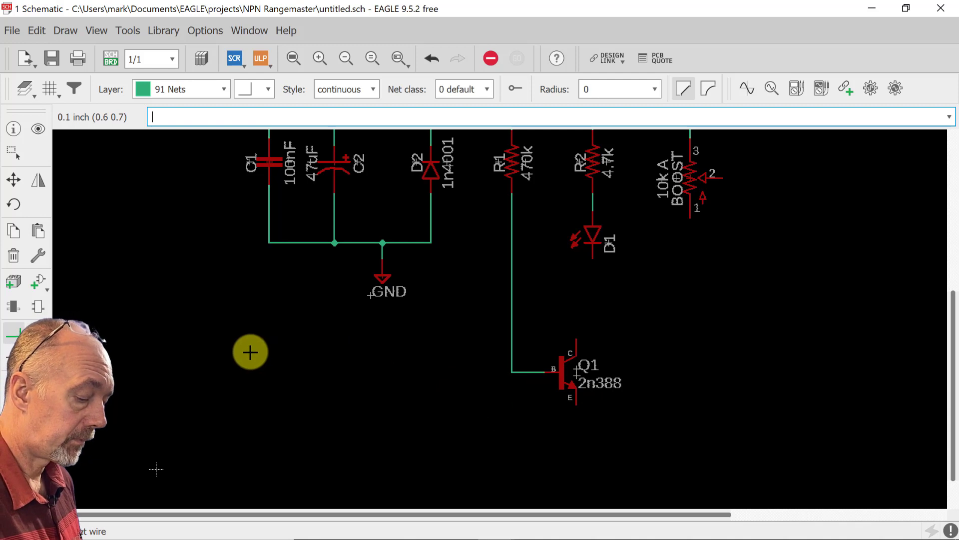
Add a mono jack with the MONO_PADS footprint from the jacks library, placing it to the lower left of the GND symbol
{"action": "left_click", "coordinate": [38, 278]}
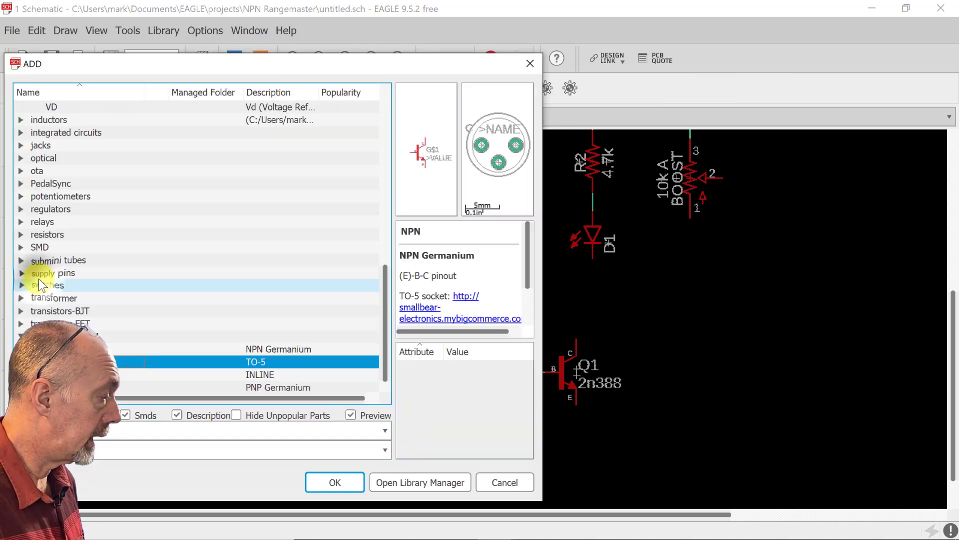
{"action": "left_click", "coordinate": [21, 145]}
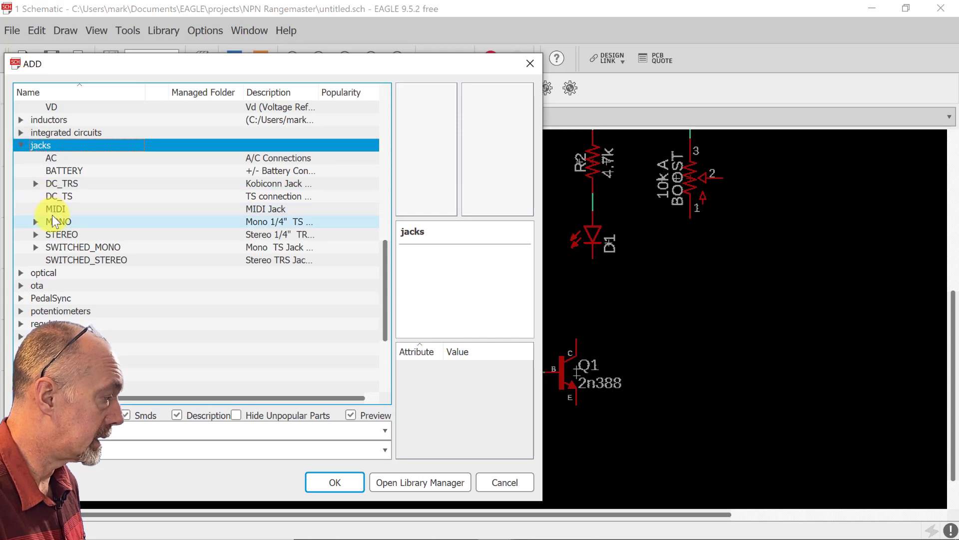
{"action": "left_click", "coordinate": [36, 221]}
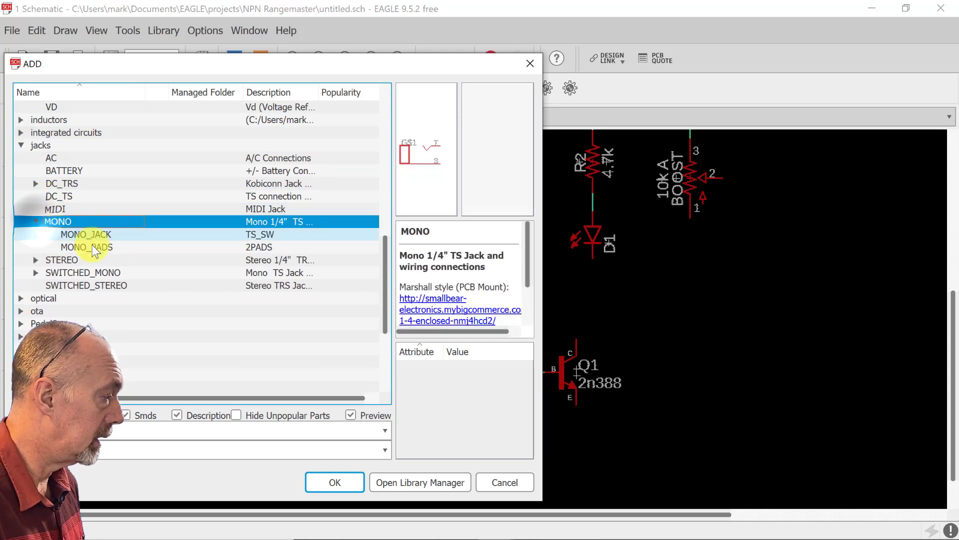
{"action": "left_click", "coordinate": [89, 236]}
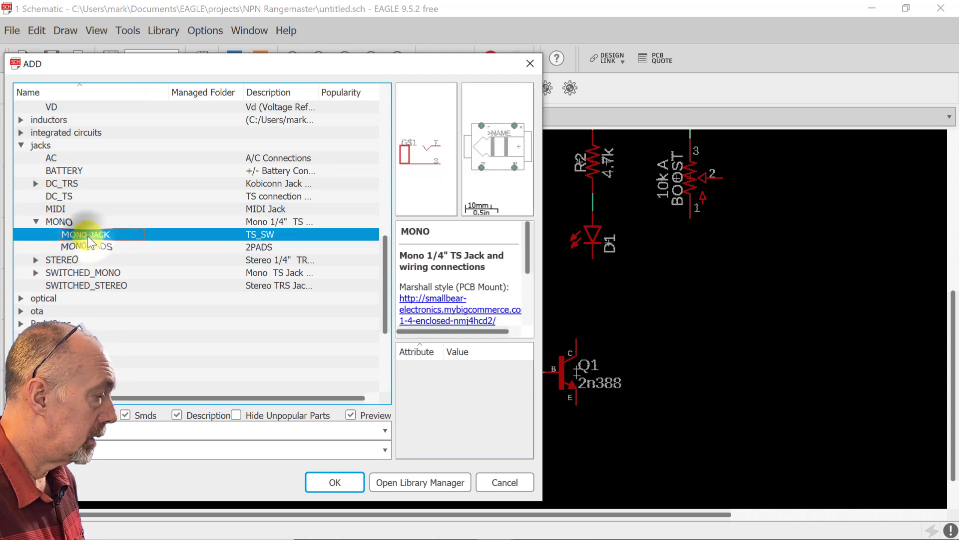
{"action": "left_click", "coordinate": [88, 246]}
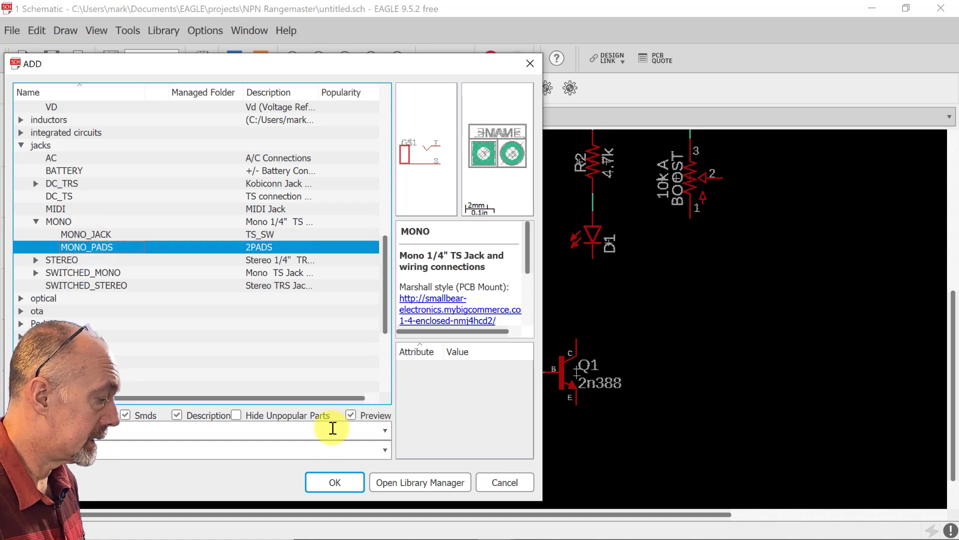
{"action": "left_click", "coordinate": [335, 482]}
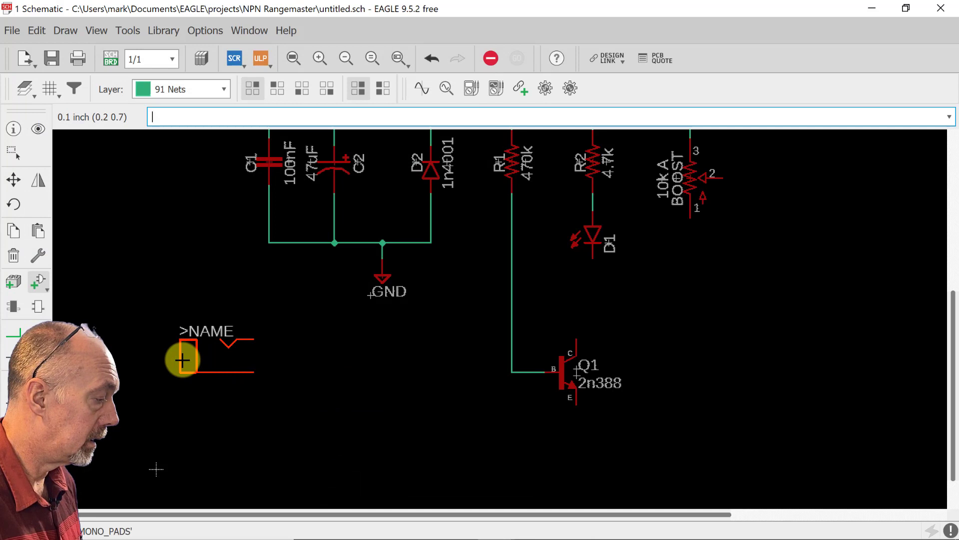
{"action": "left_click", "coordinate": [183, 360]}
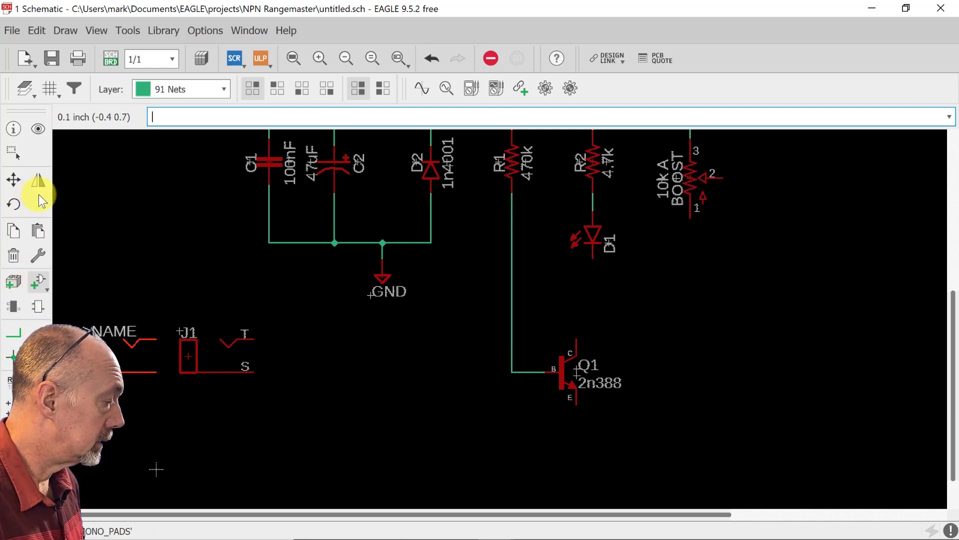
{"action": "left_click", "coordinate": [14, 332]}
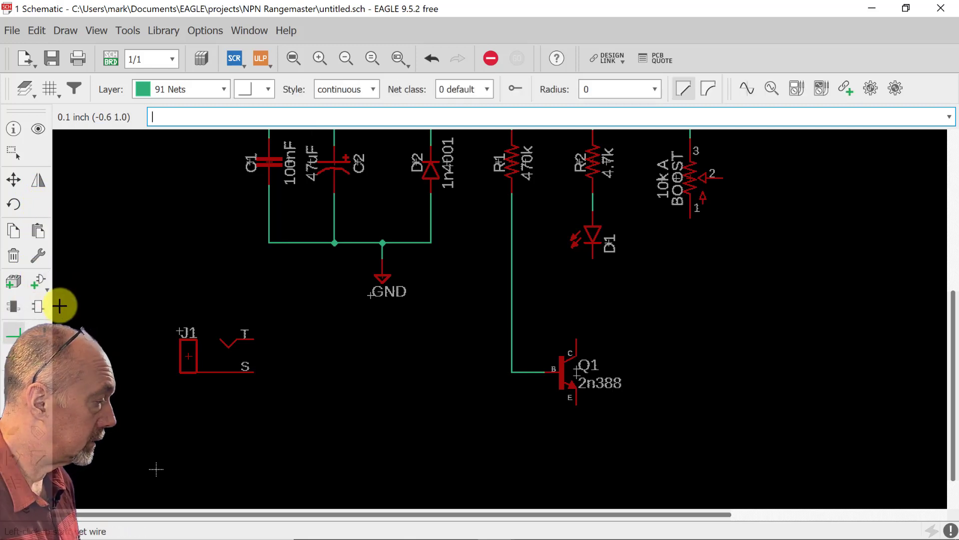
Add two upright R.3B resistors side by side below the GND symbol, between jack J1 and transistor Q1
{"action": "left_click", "coordinate": [39, 282]}
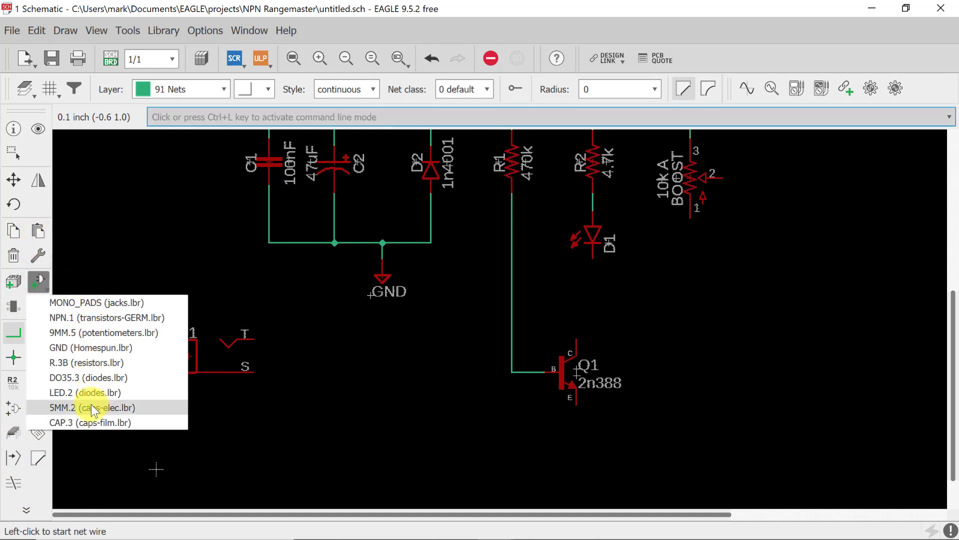
{"action": "left_click", "coordinate": [98, 362]}
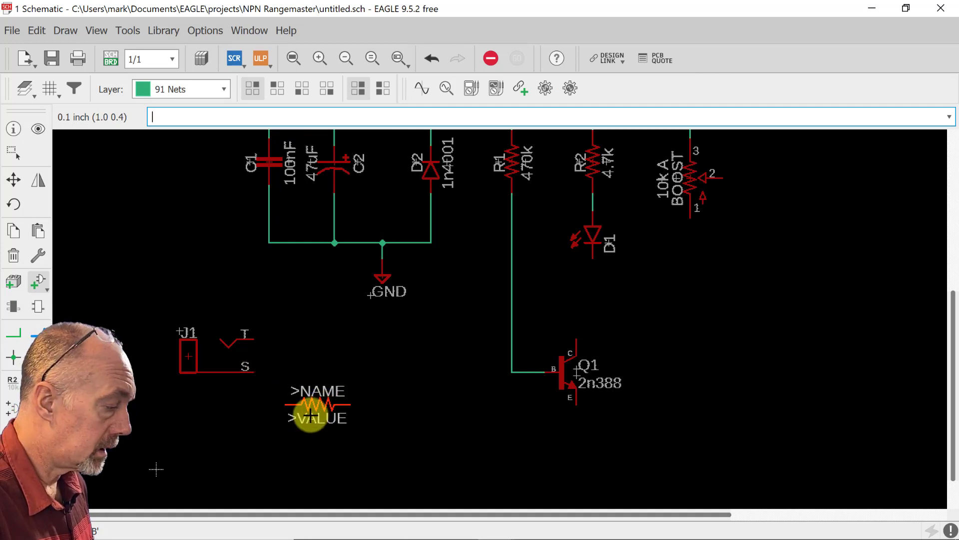
{"action": "right_click", "coordinate": [308, 418]}
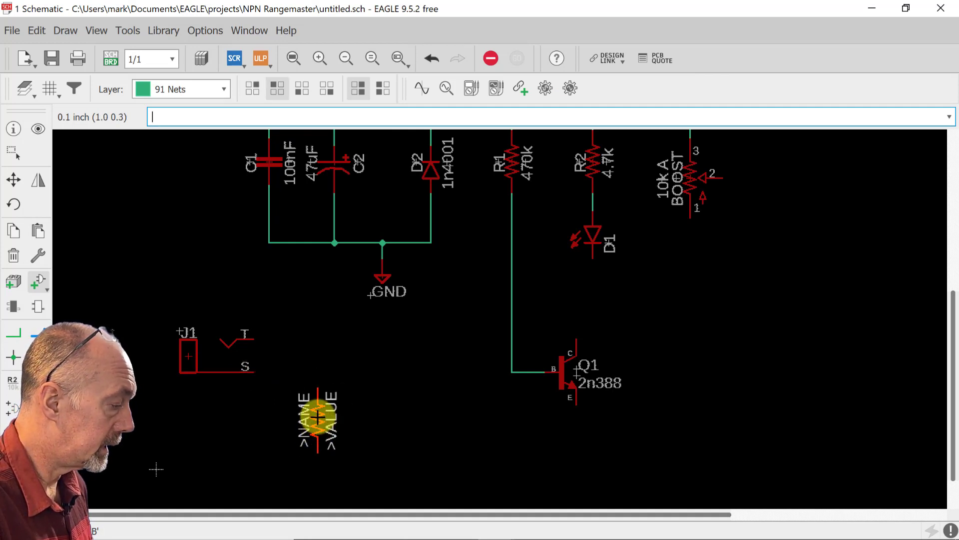
{"action": "left_click", "coordinate": [318, 405]}
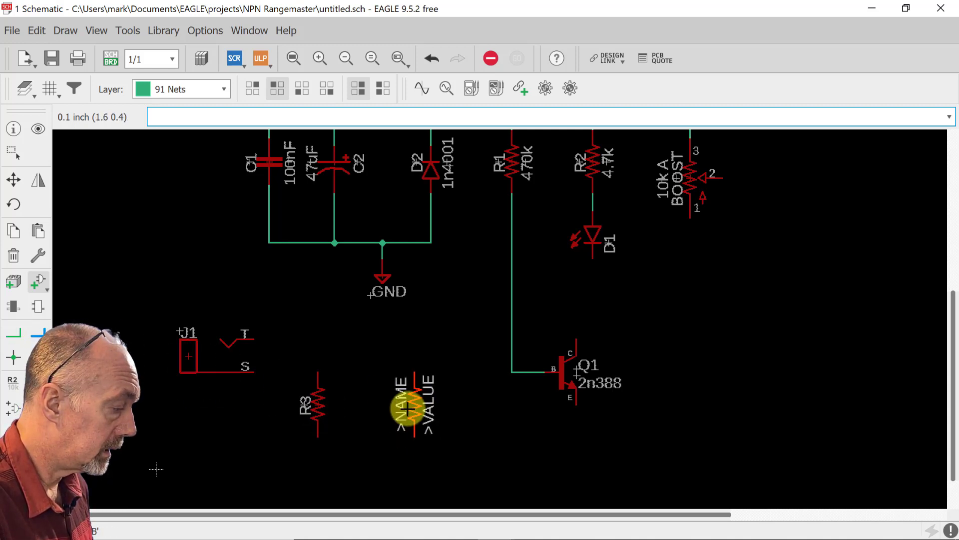
{"action": "left_click", "coordinate": [398, 404]}
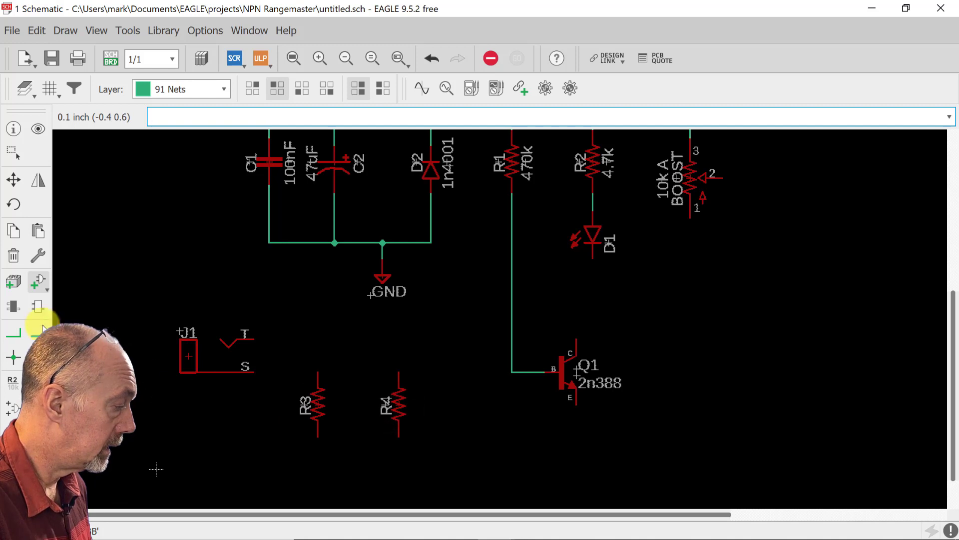
Place a horizontal 5MM.2 electrolytic capacitor from the caps-elec library above and between R3 and R4, level with J1's tip terminal
{"action": "right_click", "coordinate": [48, 285]}
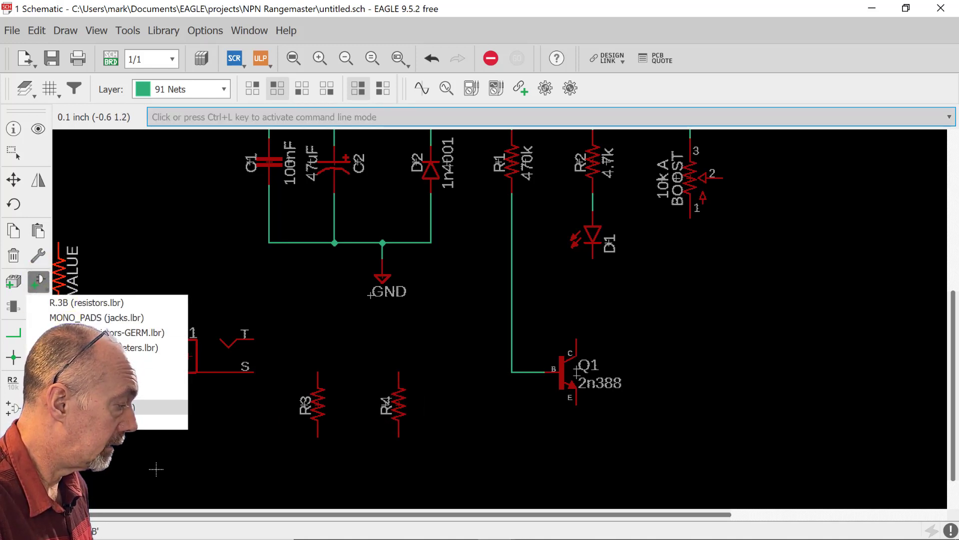
{"action": "left_click", "coordinate": [160, 407]}
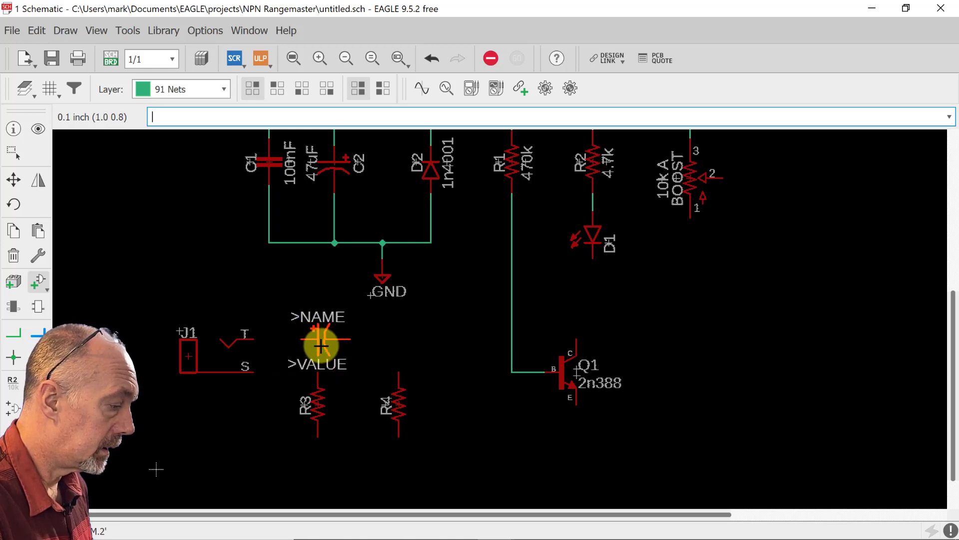
{"action": "left_click", "coordinate": [342, 345]}
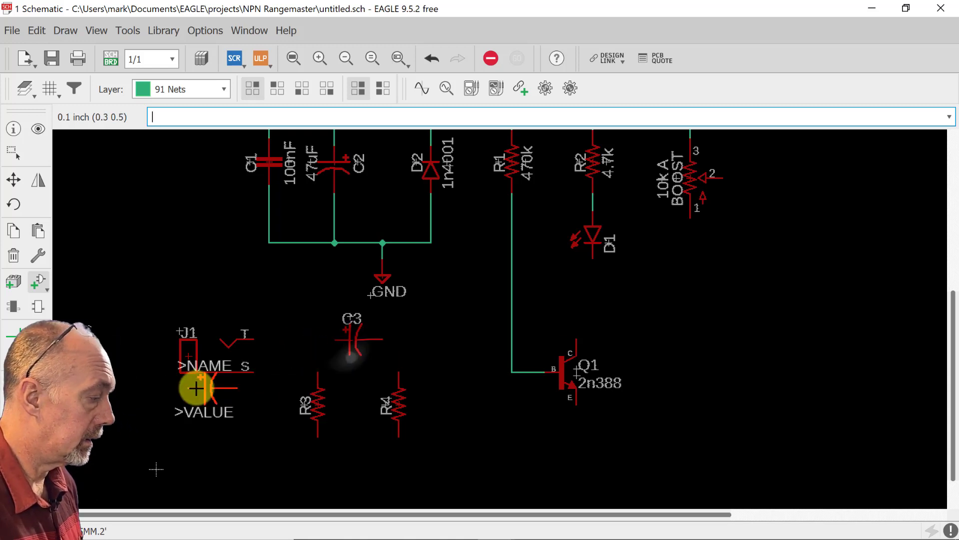
Wire J1's tip to C3's near end, branch that net to R3's upper end, and connect C3's far end to R4's upper end
{"action": "left_click", "coordinate": [13, 333]}
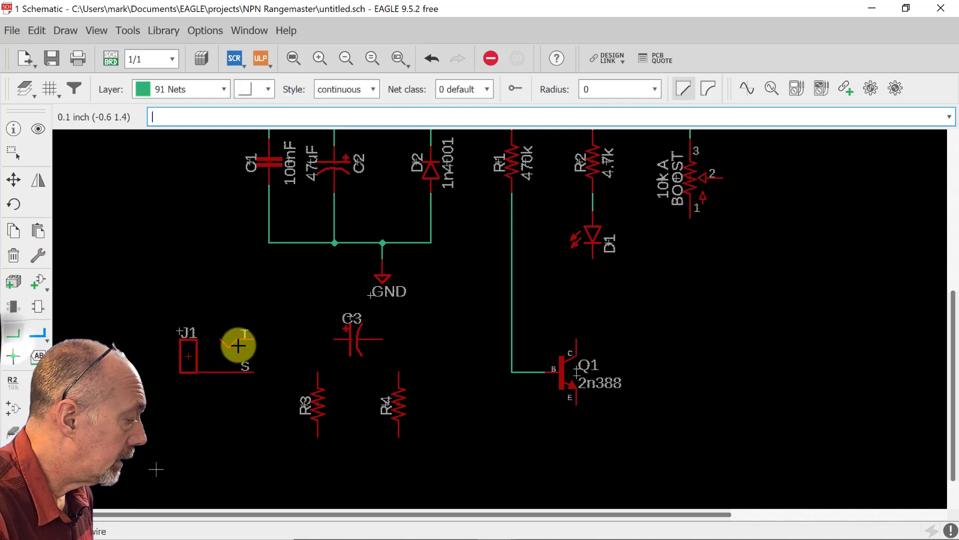
{"action": "left_click", "coordinate": [255, 339]}
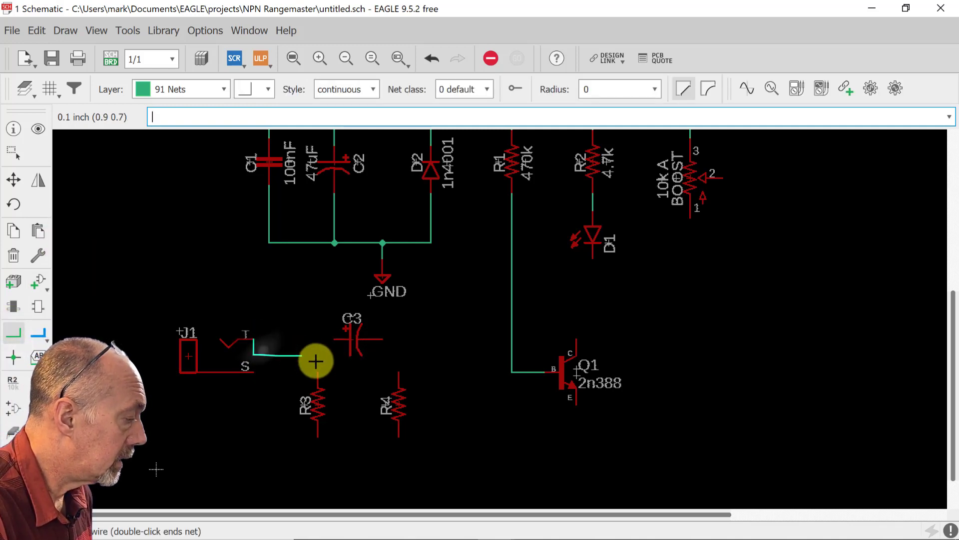
{"action": "left_click", "coordinate": [331, 340]}
{"action": "left_click", "coordinate": [318, 340]}
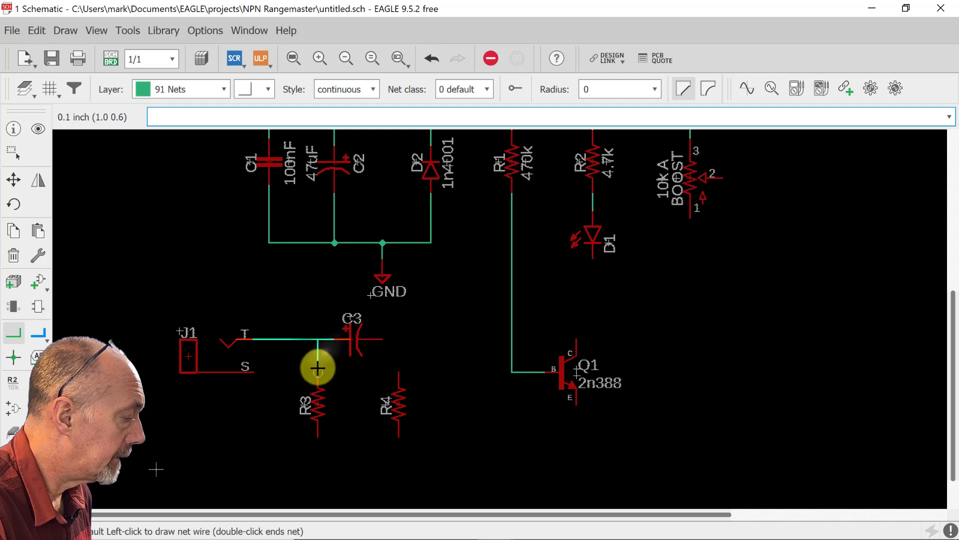
{"action": "left_click", "coordinate": [318, 386]}
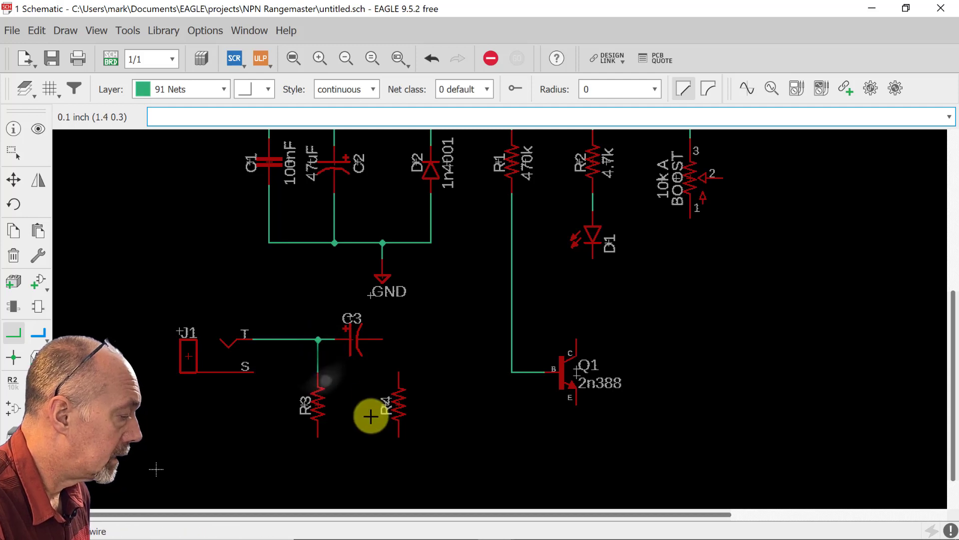
{"action": "left_click", "coordinate": [384, 339]}
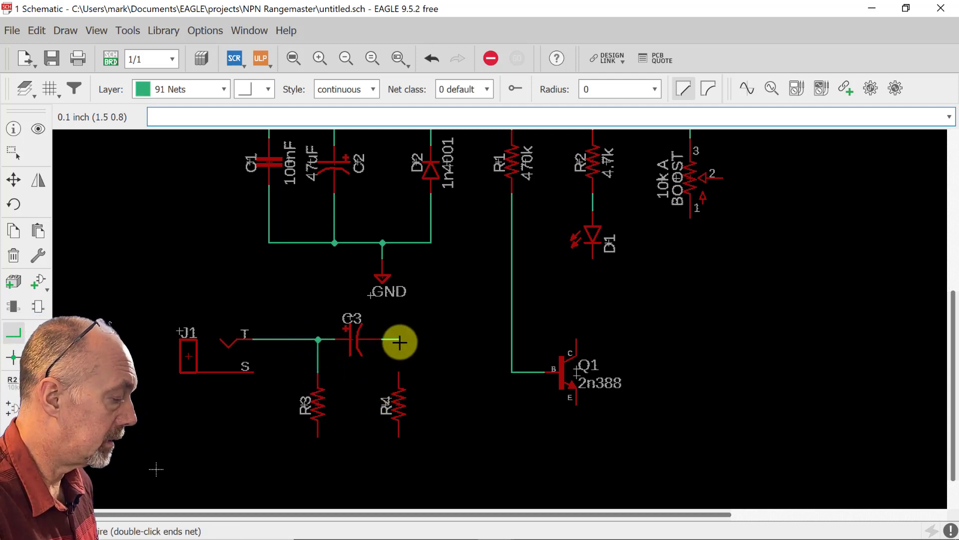
{"action": "left_click", "coordinate": [399, 373]}
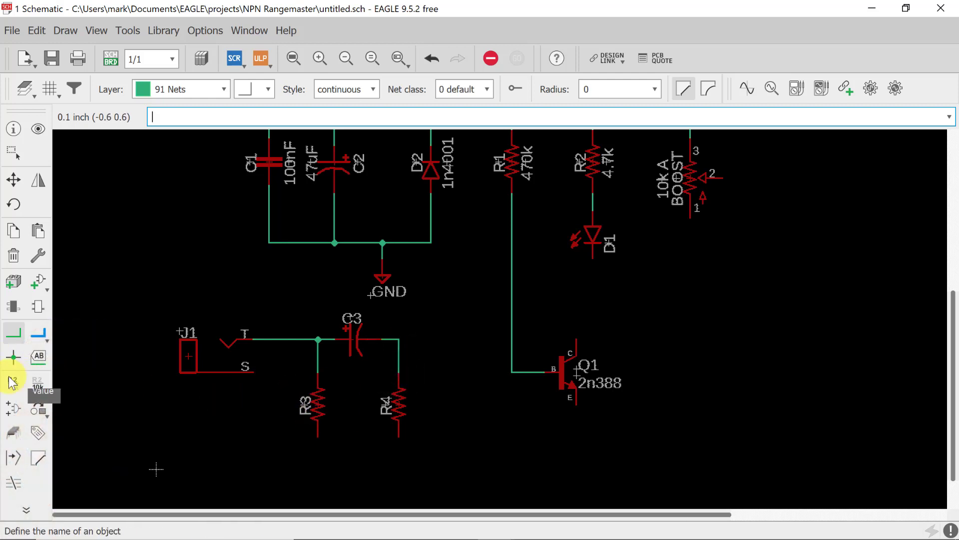
Set the value of R3 to 1M and the value of R4 to 68k
{"action": "left_click", "coordinate": [35, 384]}
{"action": "left_click", "coordinate": [320, 404]}
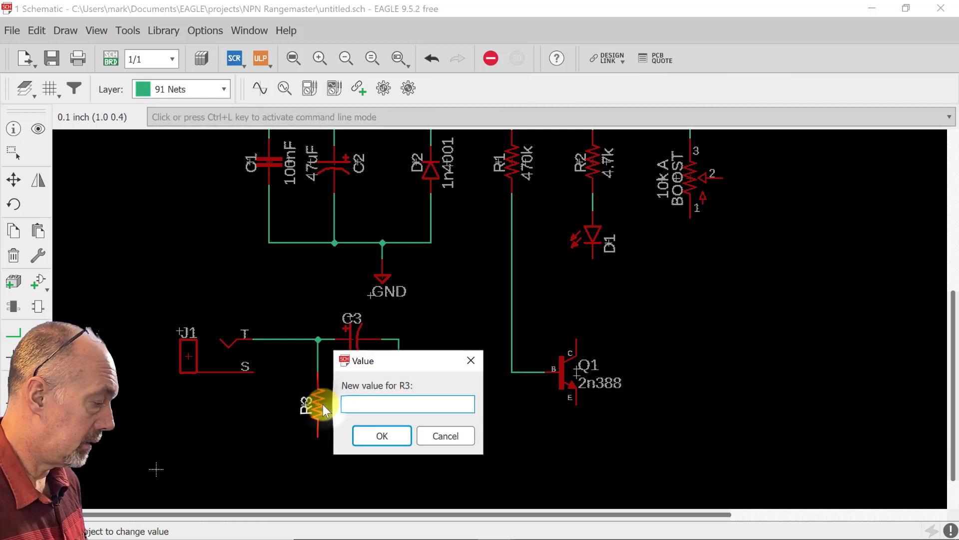
{"action": "type", "text": "1M"}
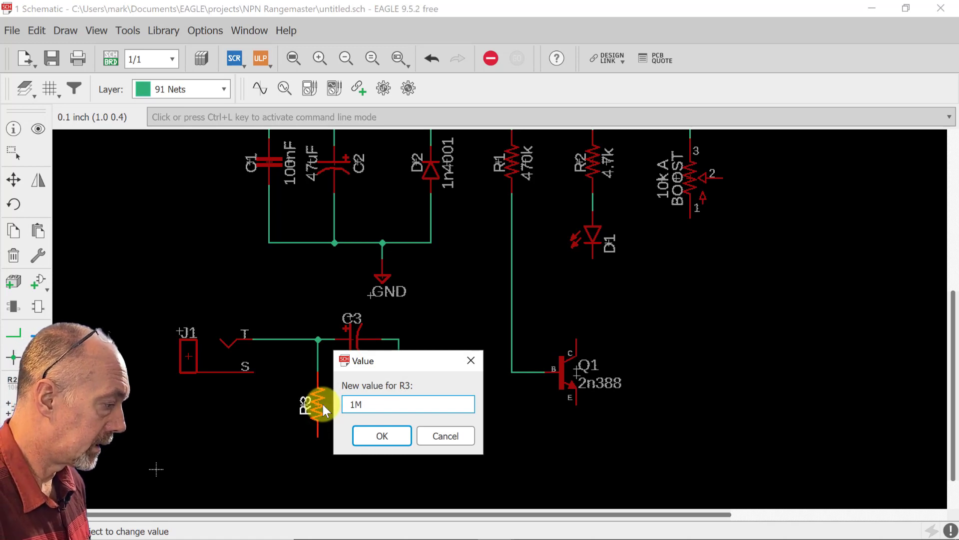
{"action": "key", "text": "Return"}
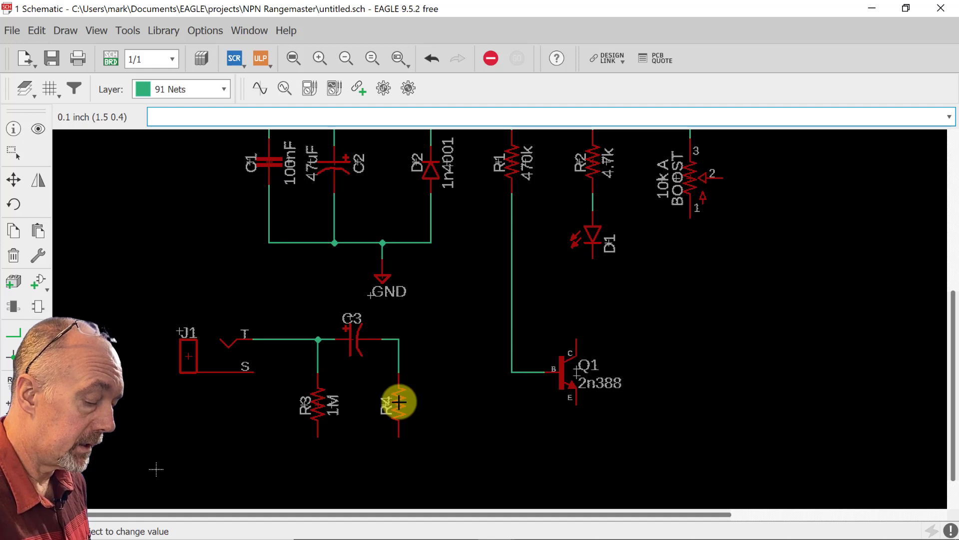
{"action": "left_click", "coordinate": [399, 401]}
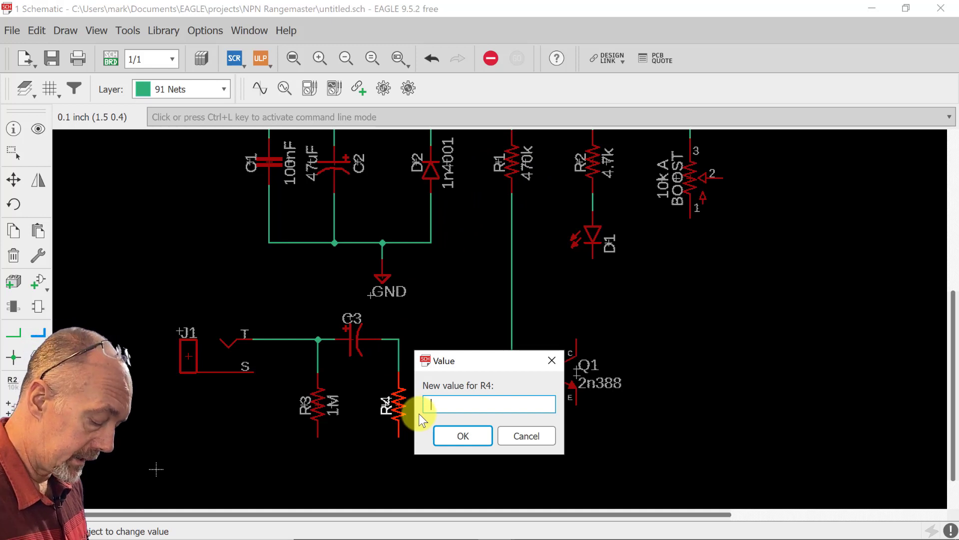
{"action": "type", "text": "68k"}
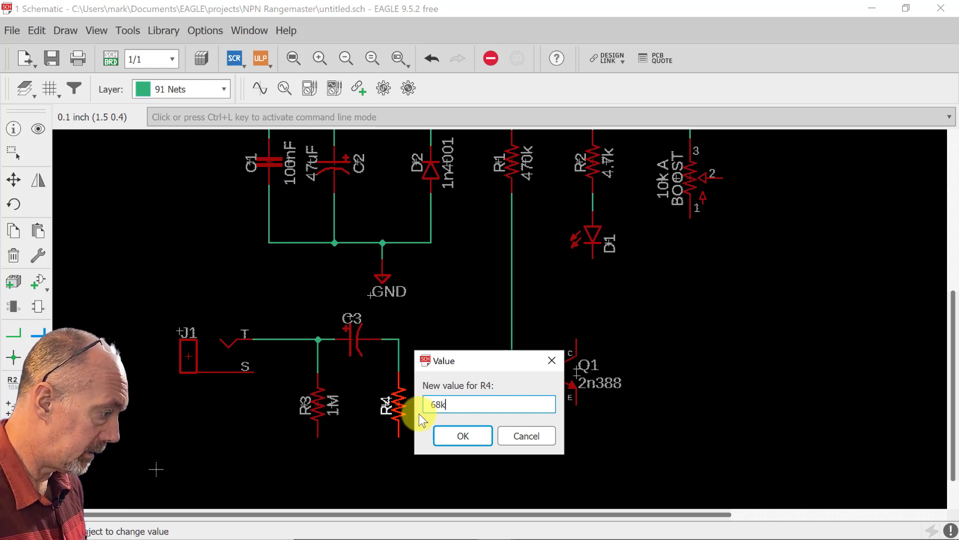
{"action": "key", "text": "Return"}
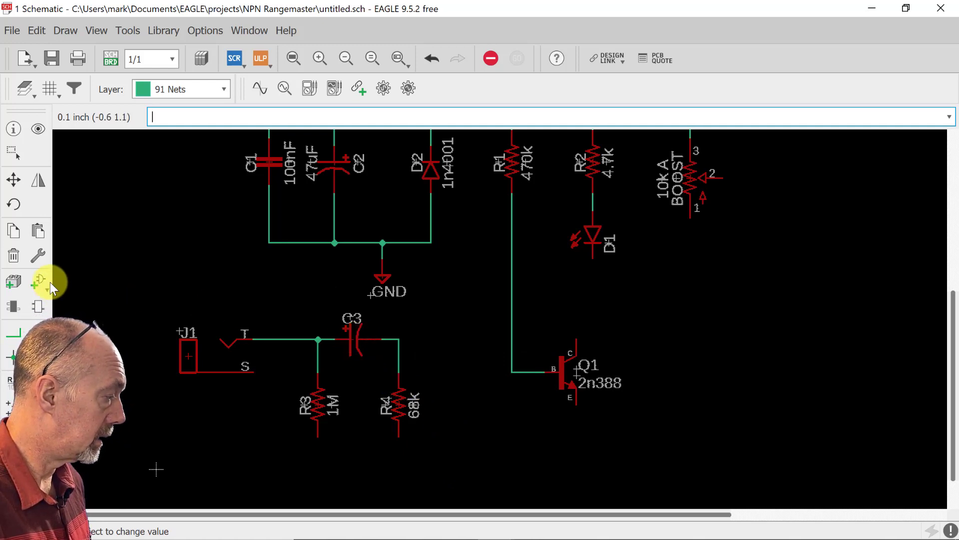
Replace electrolytic capacitor C3 with a CAP.3 film capacitor and wire it between the J1–R3 net and R4's upper wire
{"action": "left_click", "coordinate": [13, 255]}
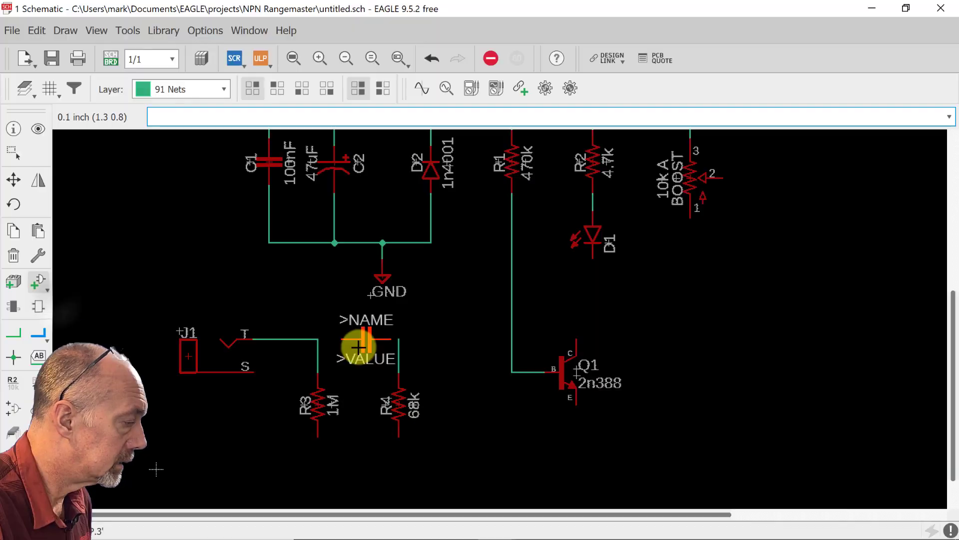
{"action": "left_click", "coordinate": [354, 345]}
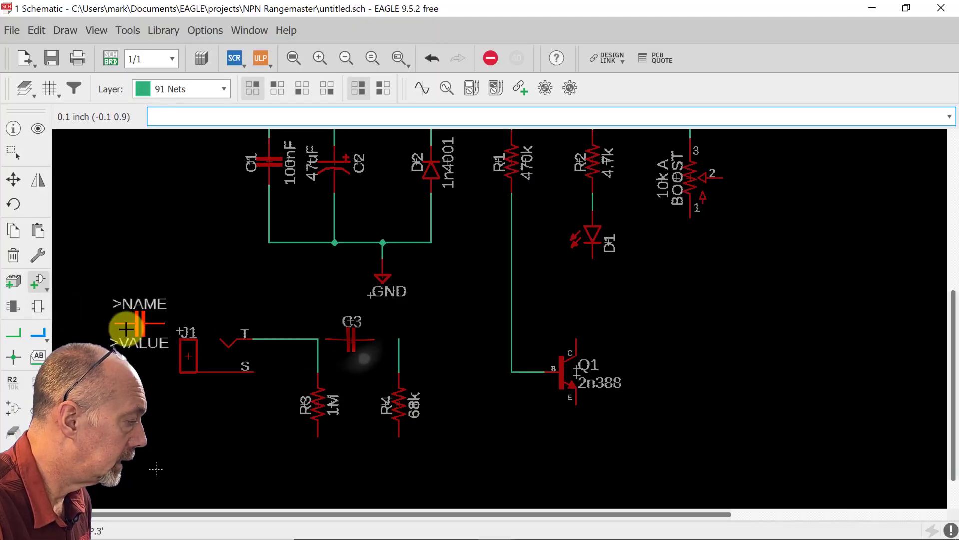
{"action": "left_click", "coordinate": [17, 339]}
{"action": "left_click", "coordinate": [319, 341]}
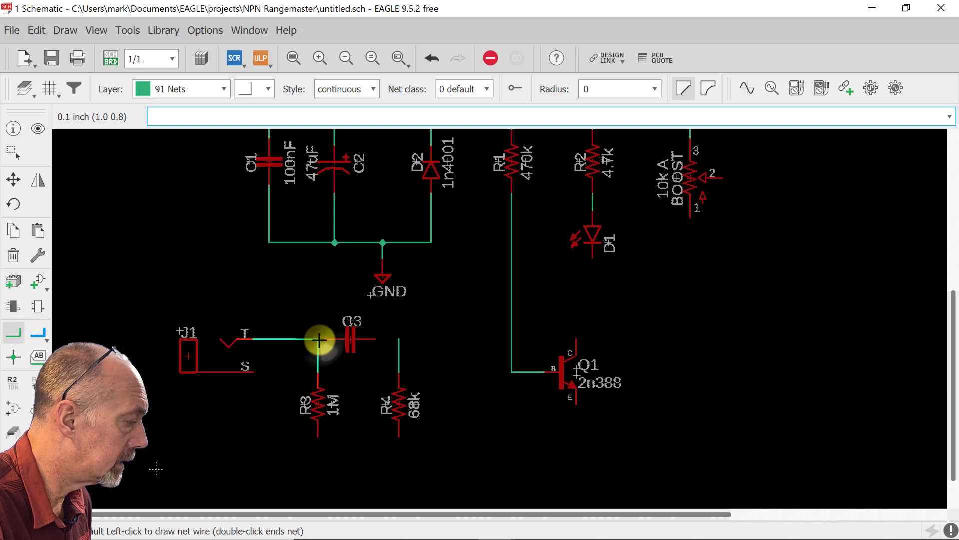
{"action": "left_click", "coordinate": [361, 343]}
{"action": "left_click", "coordinate": [398, 338]}
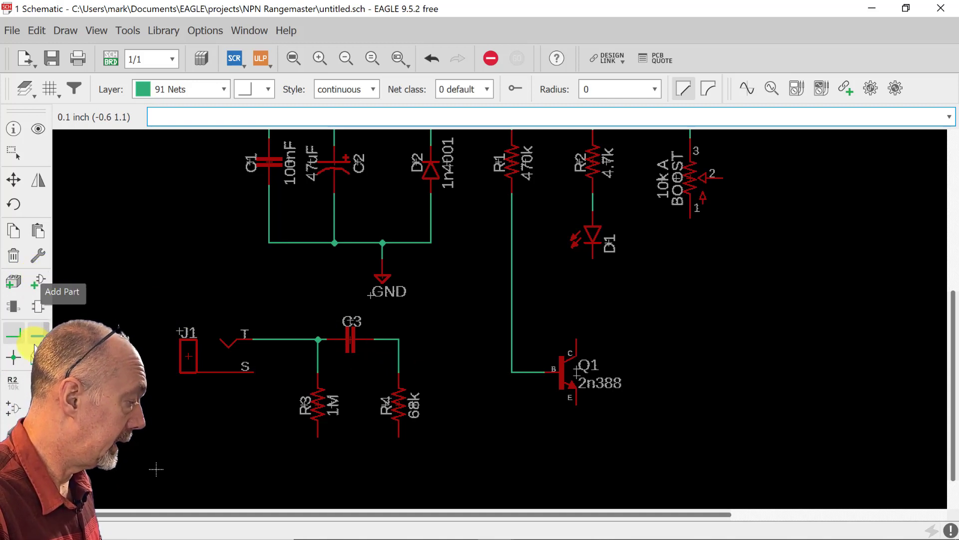
Set the value of capacitor C3 to 5nF
{"action": "left_click", "coordinate": [346, 338]}
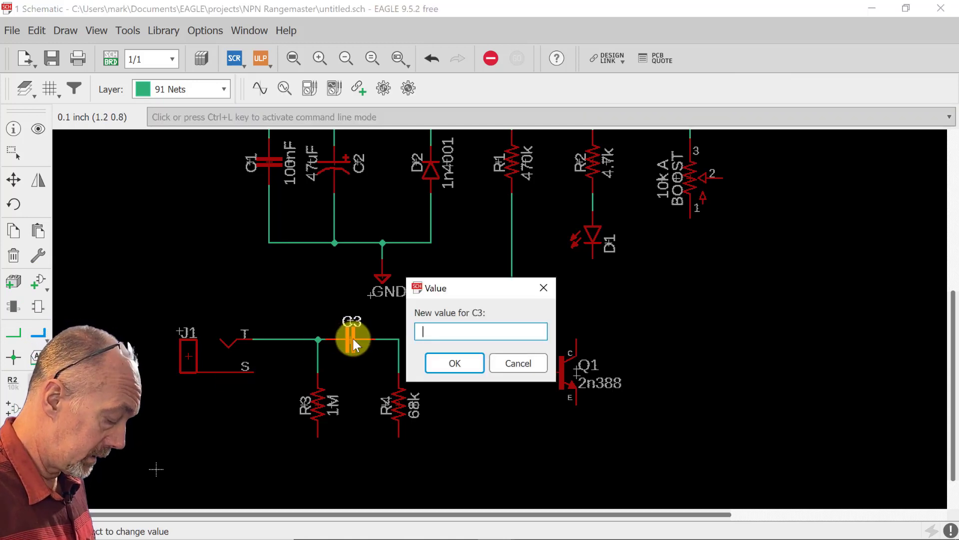
{"action": "type", "text": ".00"}
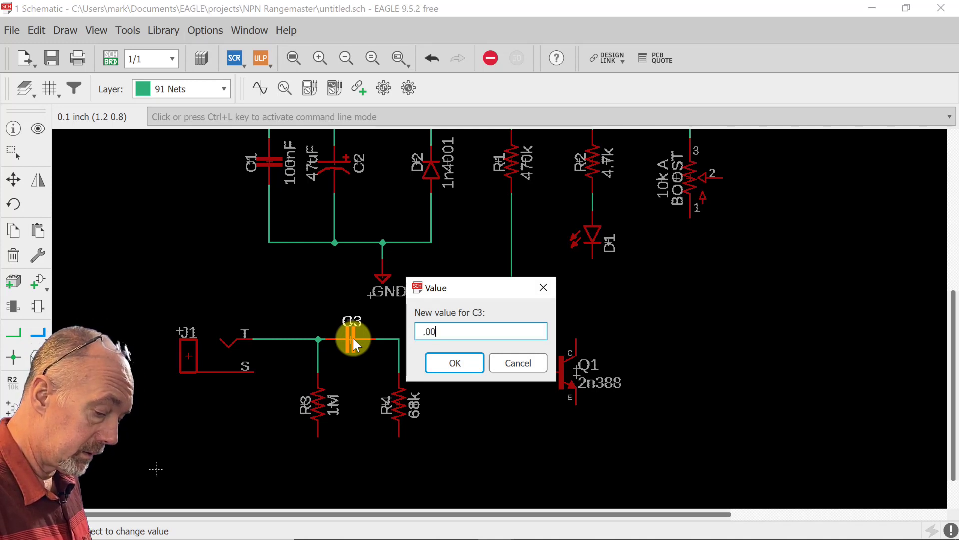
{"action": "type", "text": "5m"}
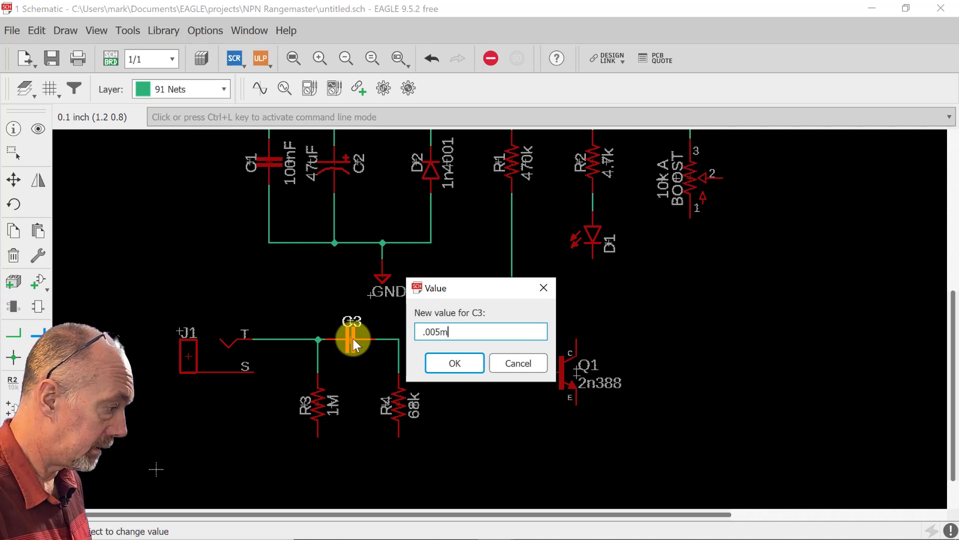
{"action": "type", "text": "F"}
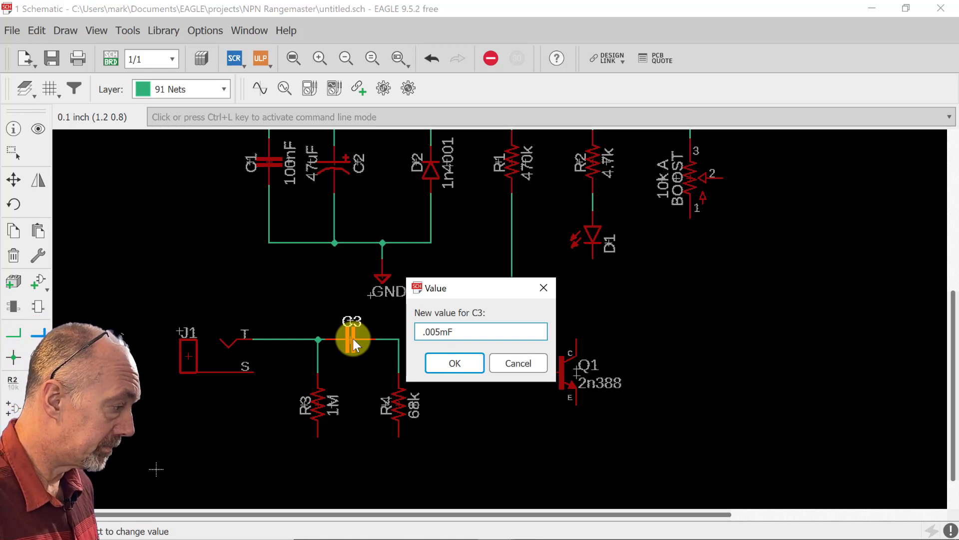
{"action": "key", "text": "BackSpace"}
{"action": "key", "text": "BackSpace"}
{"action": "key", "text": "BackSpace"}
{"action": "key", "text": "BackSpace"}
{"action": "key", "text": "BackSpace"}
{"action": "key", "text": "BackSpace"}
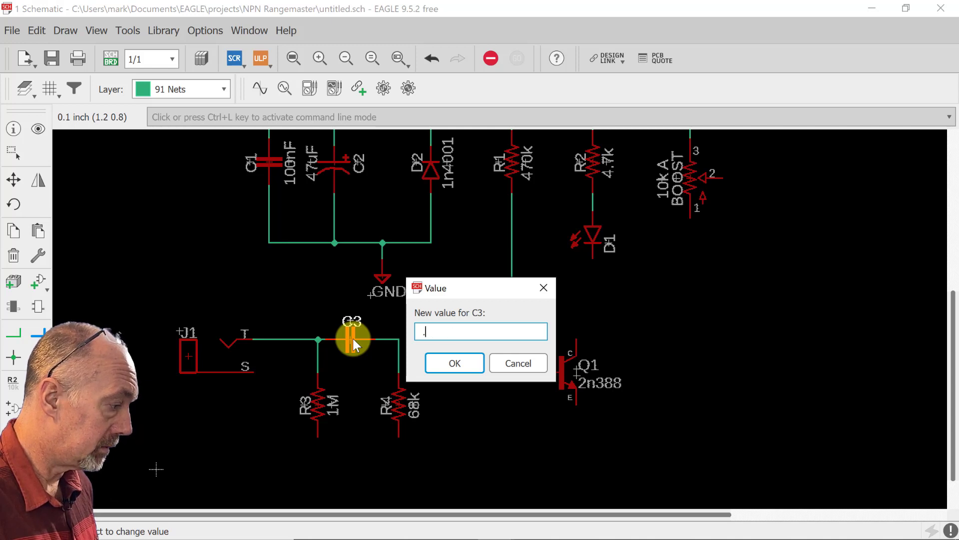
{"action": "type", "text": "5nF"}
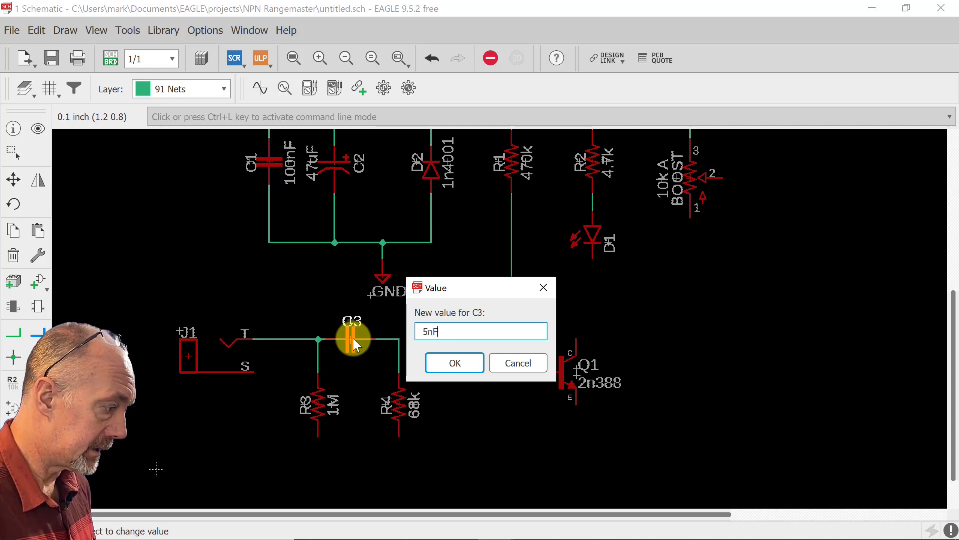
{"action": "key", "text": "Return"}
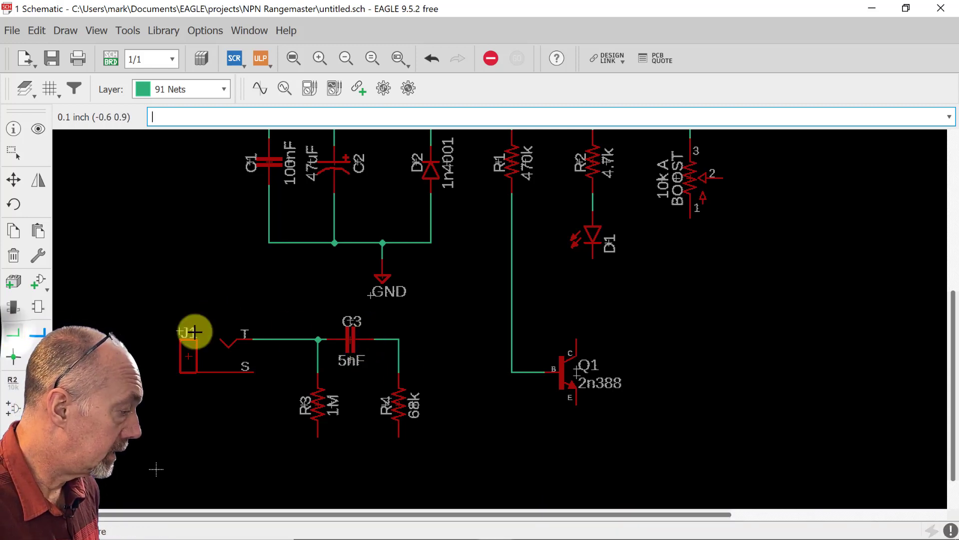
Wire the C3–R4 junction to the R1–Q1 base net and merge the two nets under the name N$4
{"action": "left_click", "coordinate": [397, 339]}
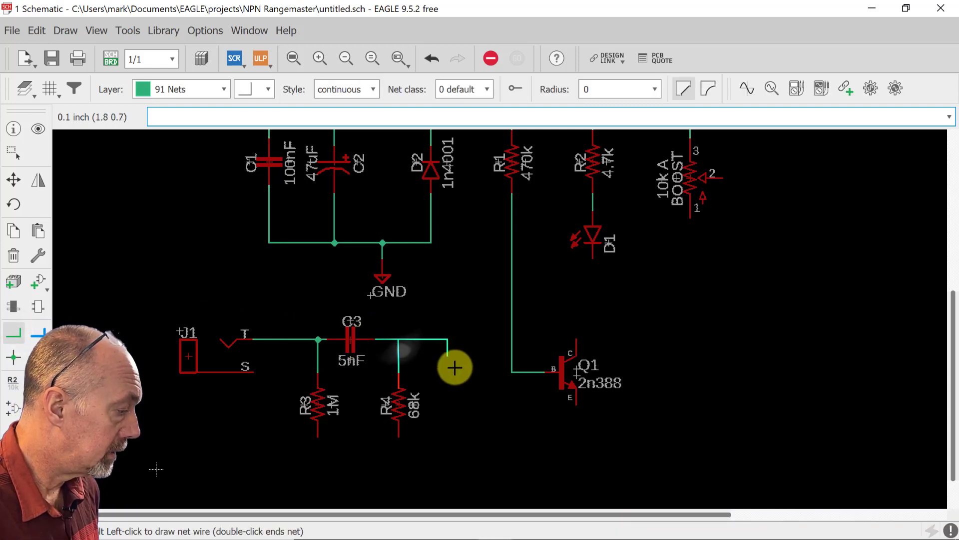
{"action": "left_click", "coordinate": [485, 374]}
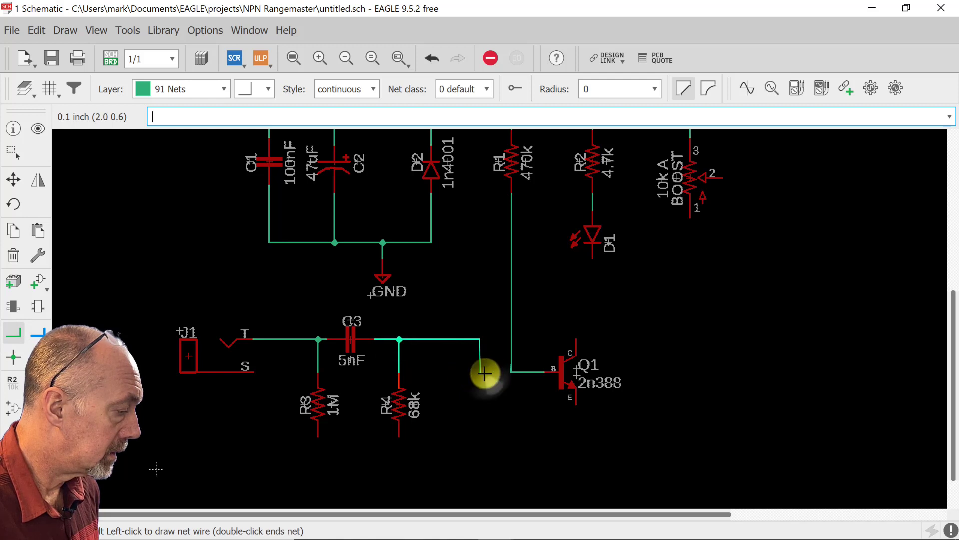
{"action": "left_click", "coordinate": [513, 372]}
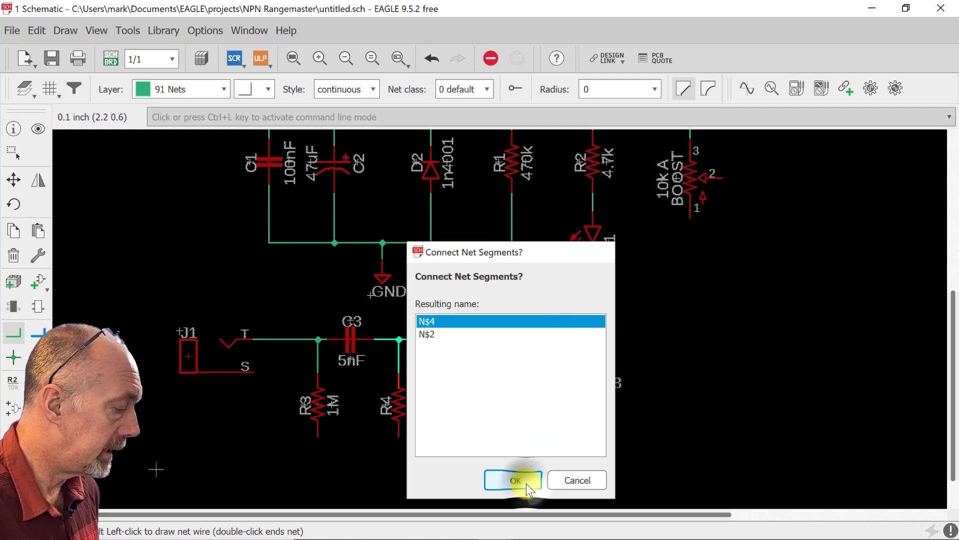
{"action": "left_click", "coordinate": [526, 484]}
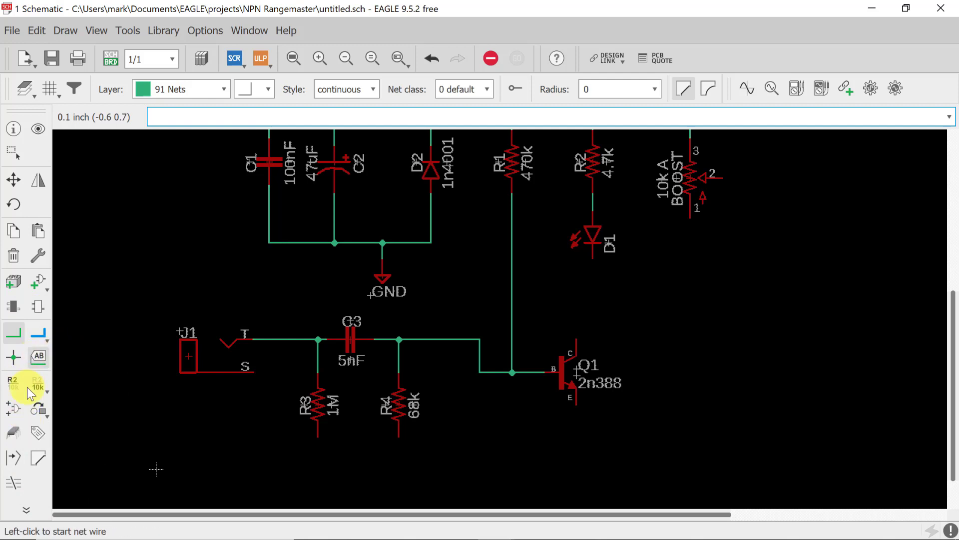
Place a vertical R.3B resistor directly below Q1 and wire its upper end to Q1's emitter
{"action": "left_click", "coordinate": [44, 291]}
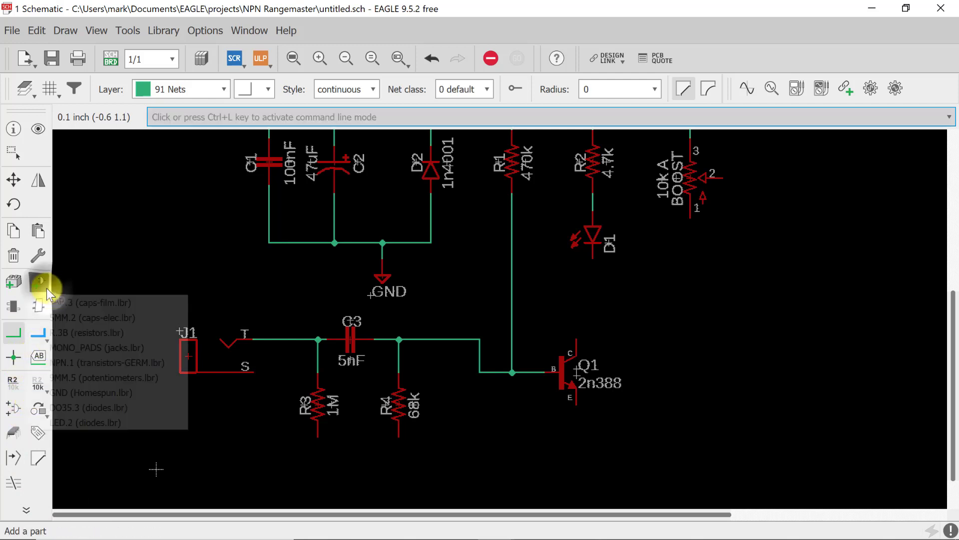
{"action": "left_click", "coordinate": [75, 332]}
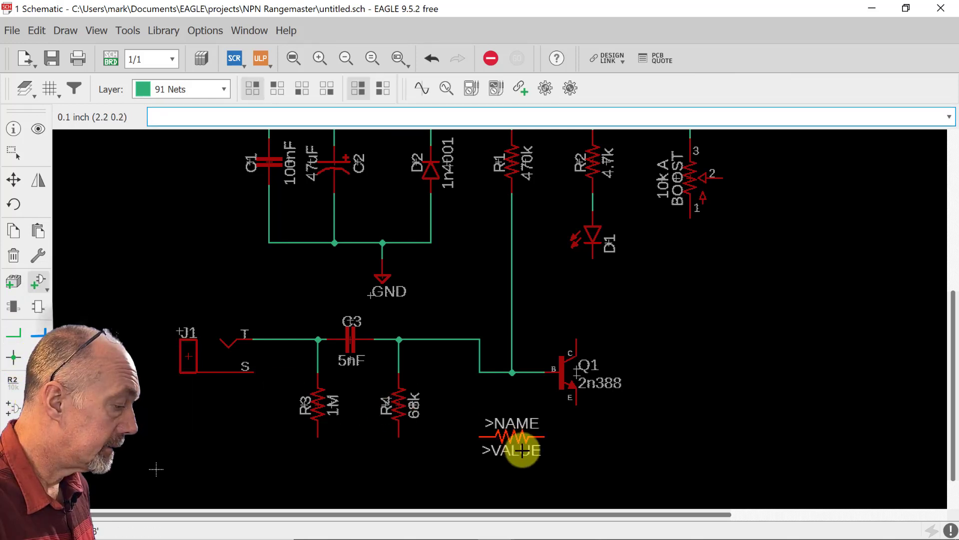
{"action": "right_click", "coordinate": [537, 447]}
{"action": "left_click", "coordinate": [577, 448]}
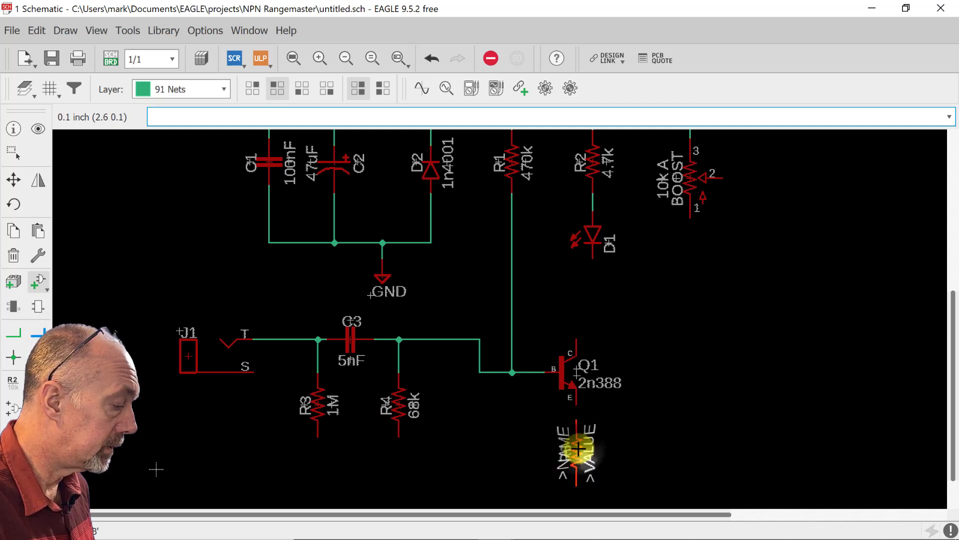
{"action": "left_click", "coordinate": [24, 337]}
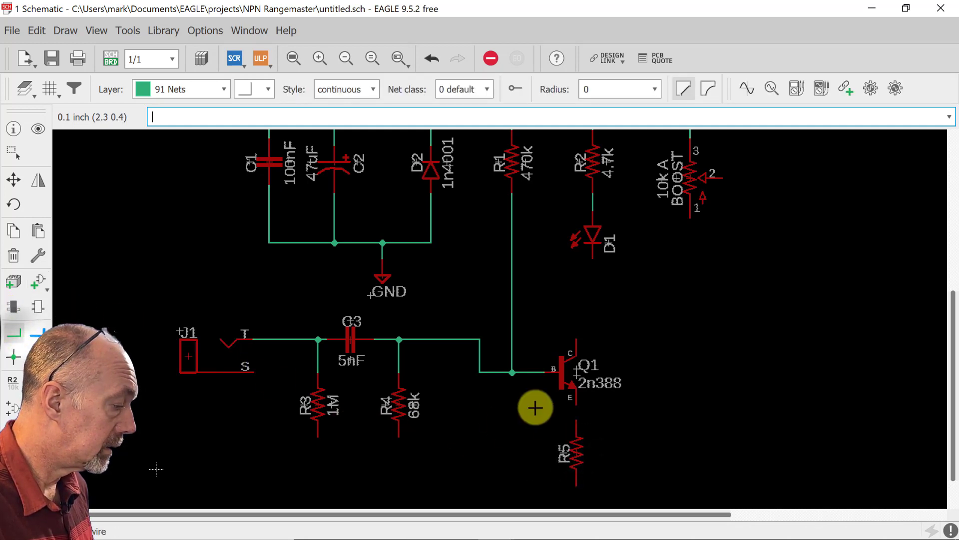
{"action": "left_click", "coordinate": [578, 407]}
{"action": "left_click", "coordinate": [577, 433]}
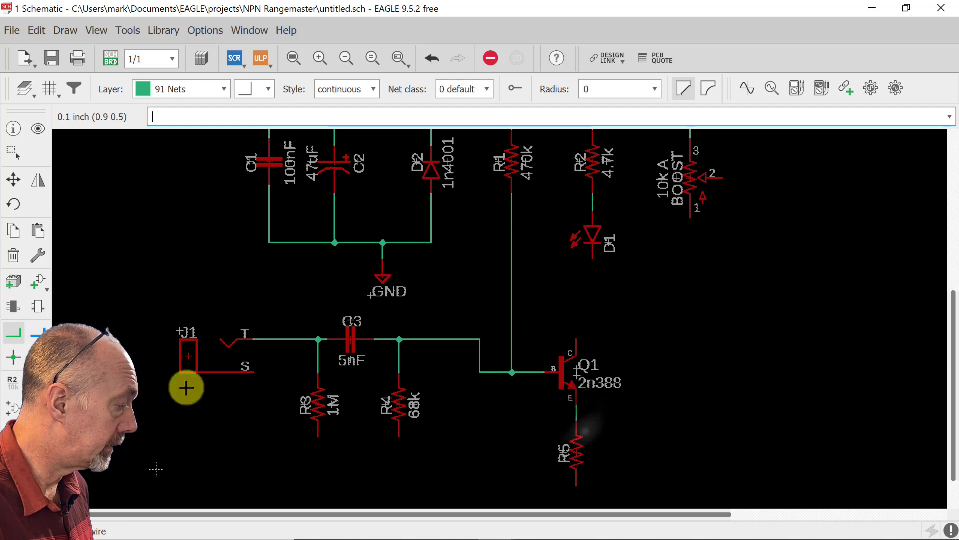
Set the value of resistor R5 to 3.9k
{"action": "left_click", "coordinate": [12, 383]}
{"action": "left_click", "coordinate": [575, 450]}
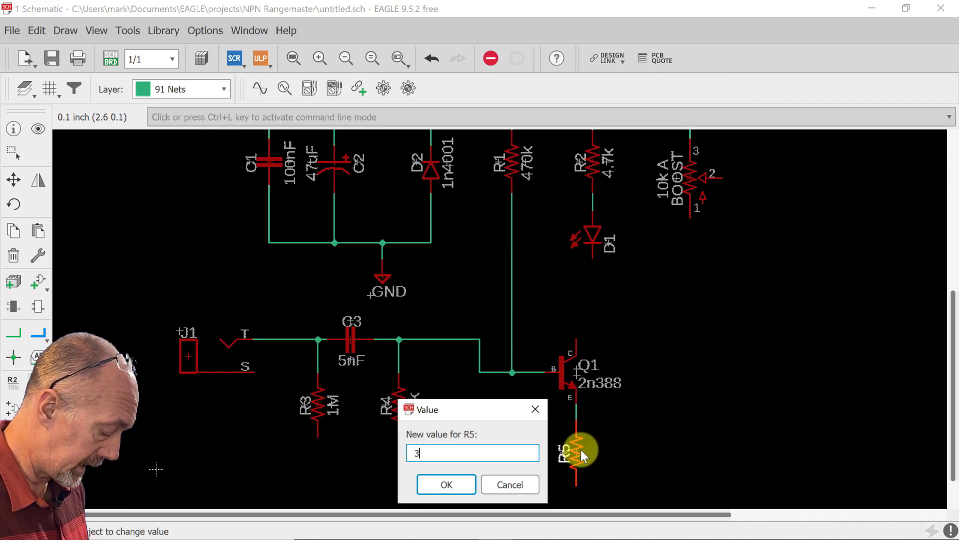
{"action": "type", "text": "3.9k"}
{"action": "key", "text": "Return"}
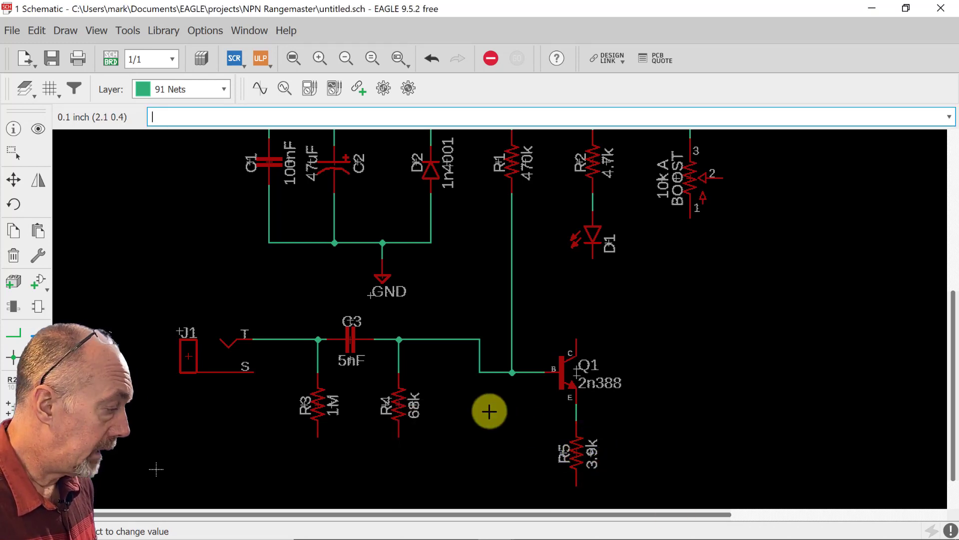
Place a vertical 5MM.2 electrolytic capacitor from the caps-elec library to the right of R5, with its positive end up
{"action": "left_click", "coordinate": [48, 287]}
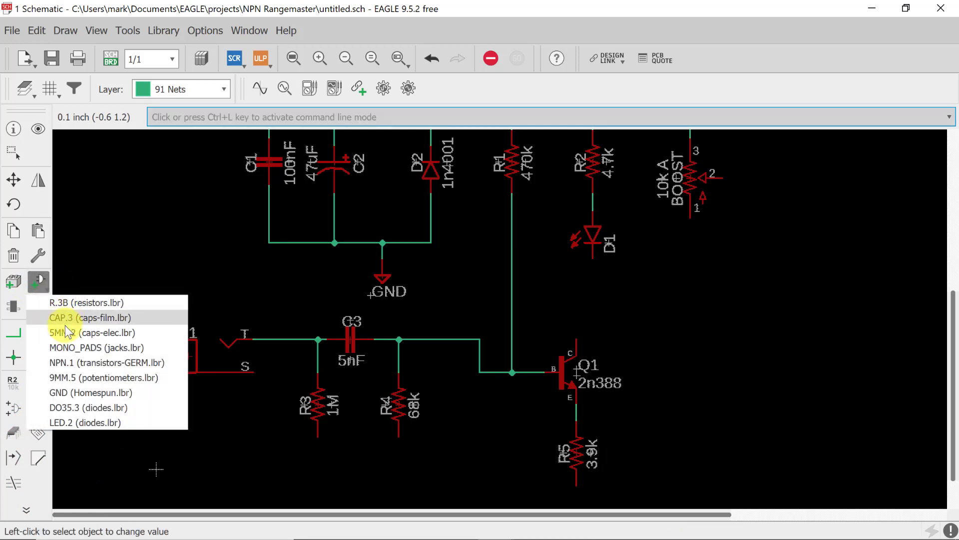
{"action": "left_click", "coordinate": [67, 332]}
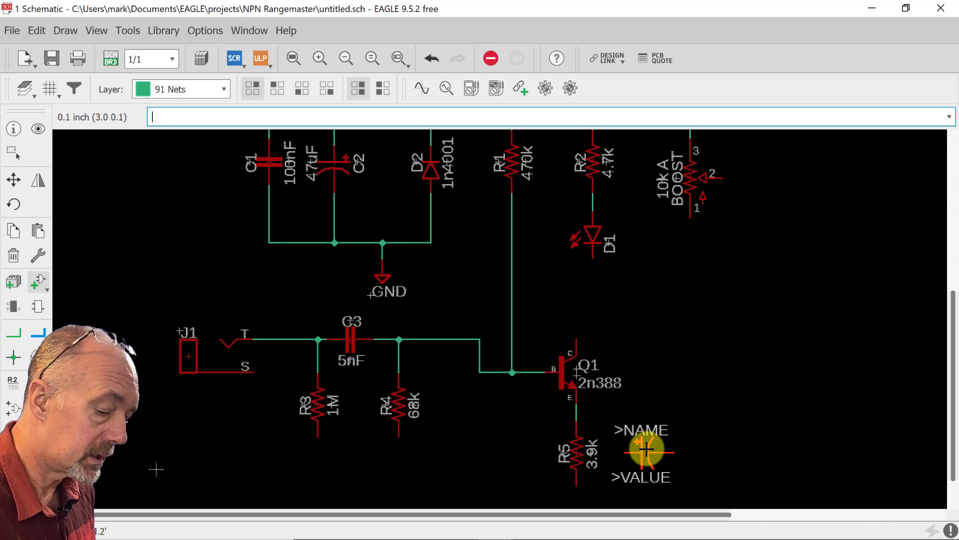
{"action": "right_click", "coordinate": [646, 450]}
{"action": "right_click", "coordinate": [646, 449]}
{"action": "right_click", "coordinate": [645, 449]}
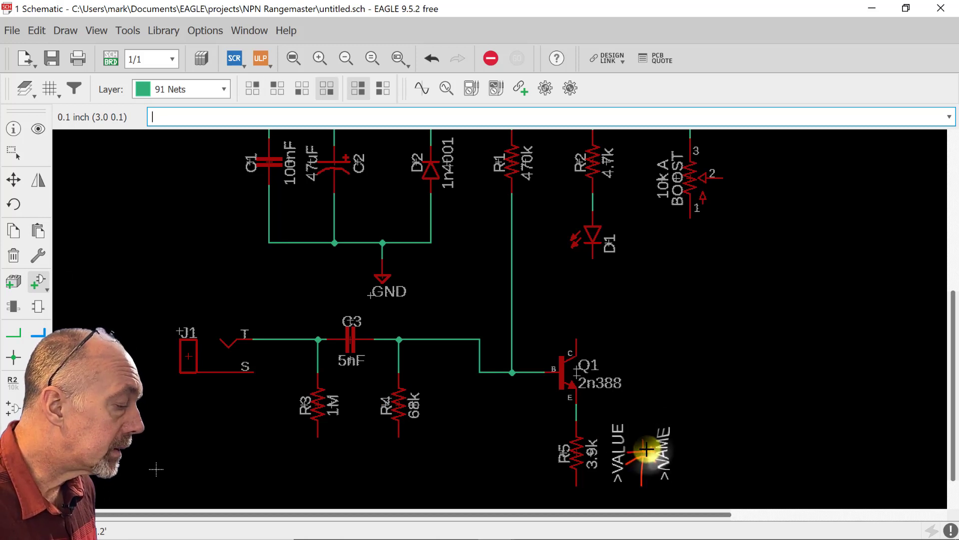
{"action": "left_click", "coordinate": [647, 449]}
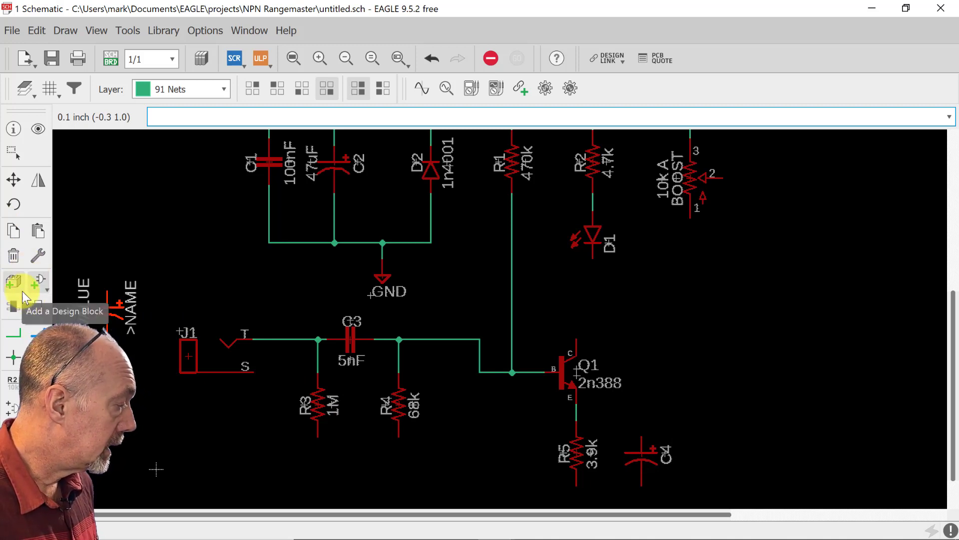
Set the value of capacitor C4 to 47uF
{"action": "left_click", "coordinate": [38, 383]}
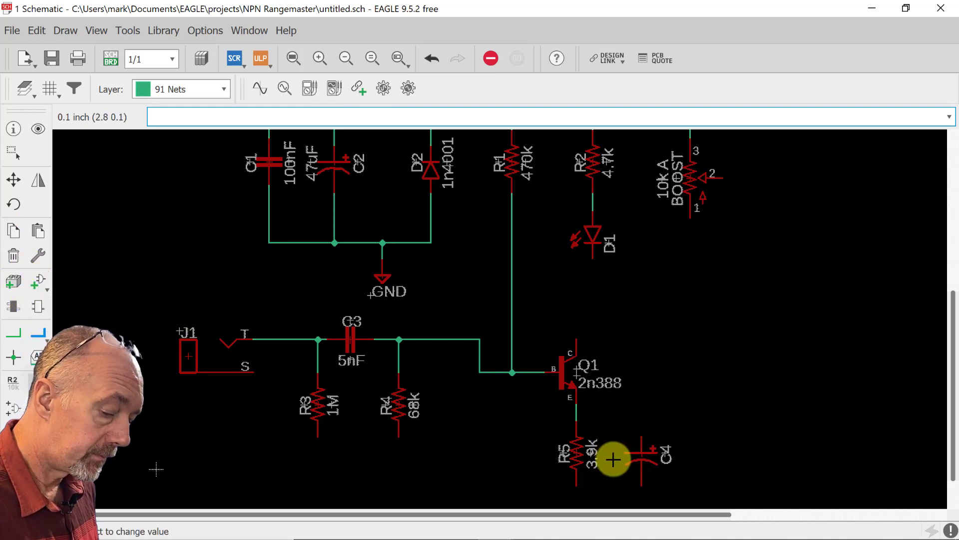
{"action": "left_click", "coordinate": [646, 456]}
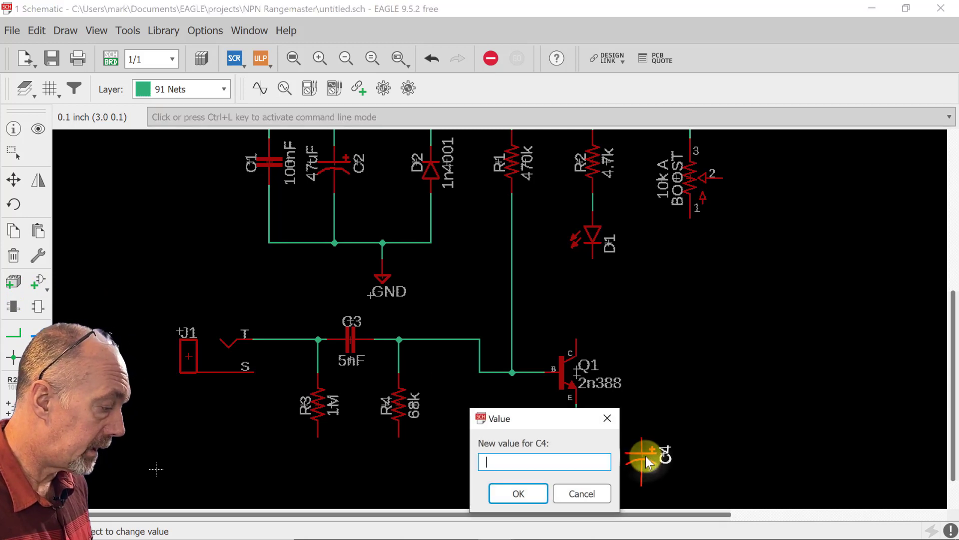
{"action": "type", "text": "47uF"}
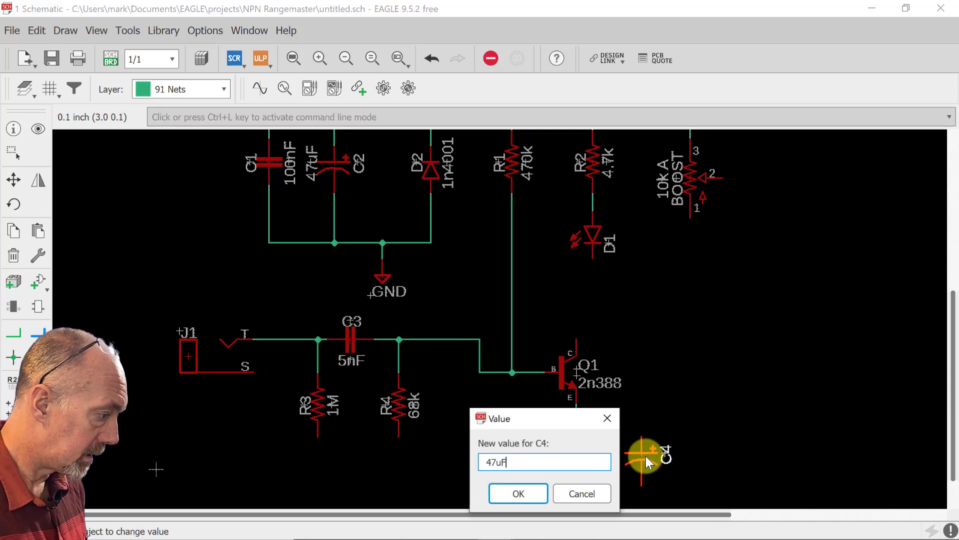
{"action": "key", "text": "Return"}
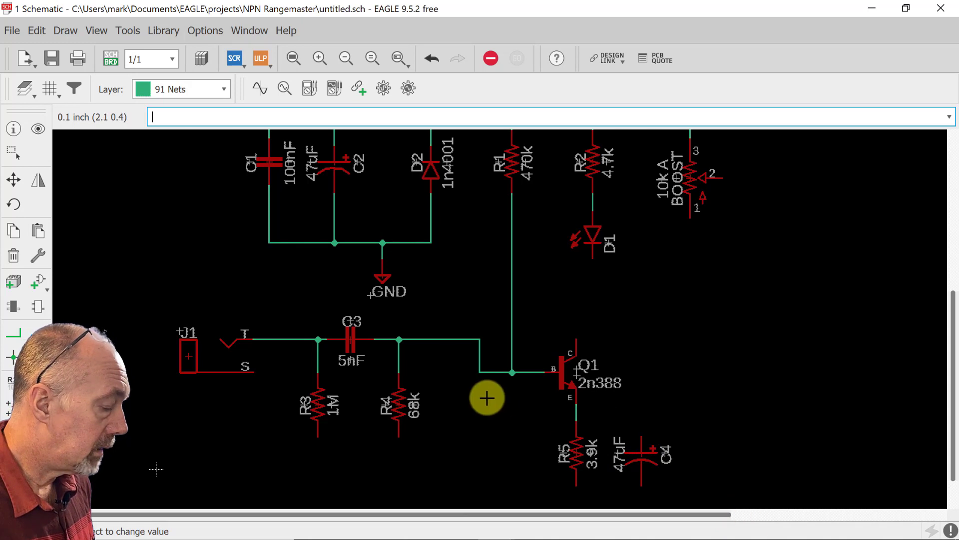
Move R5 down 0.1 inch and wire the middle of its emitter net to C4's positive end
{"action": "left_click", "coordinate": [23, 333]}
{"action": "left_click", "coordinate": [576, 416]}
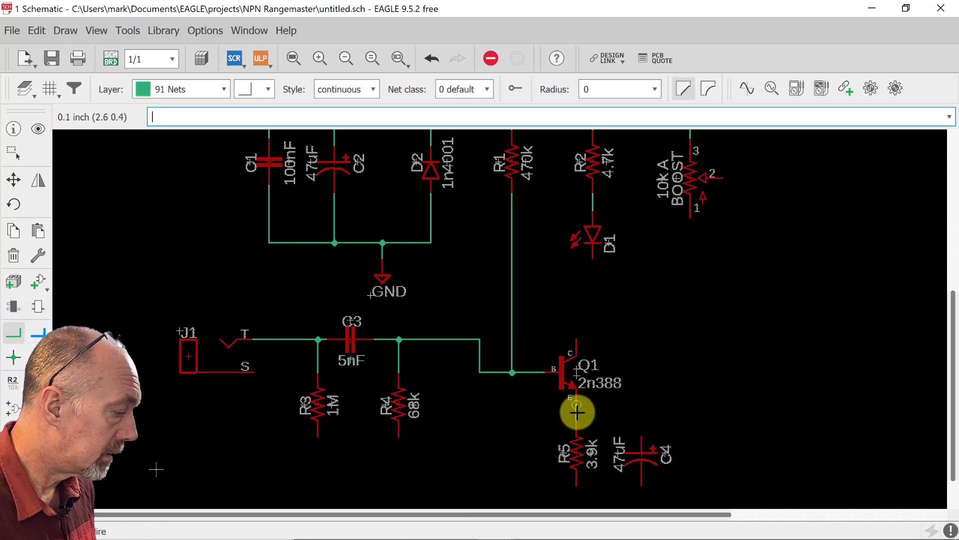
{"action": "left_click", "coordinate": [576, 422]}
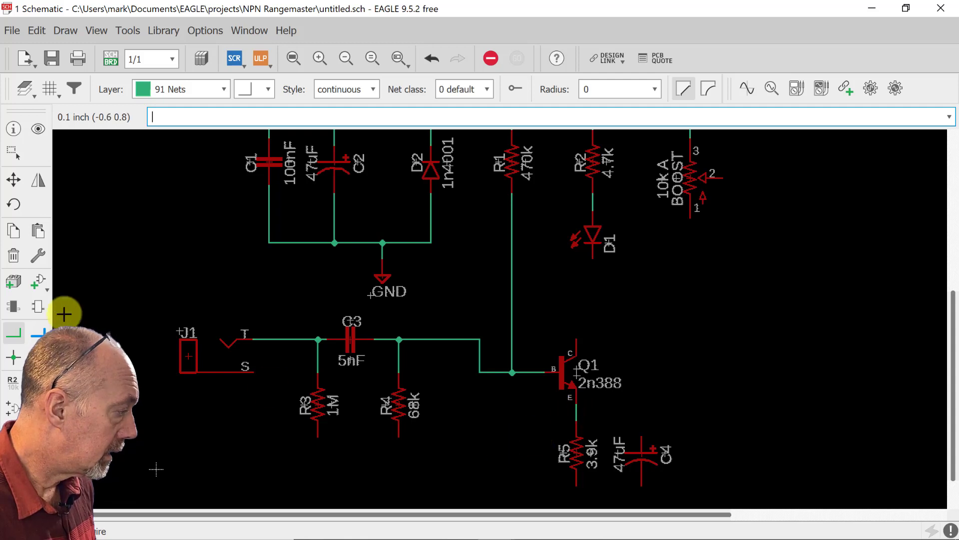
{"action": "left_click", "coordinate": [14, 179]}
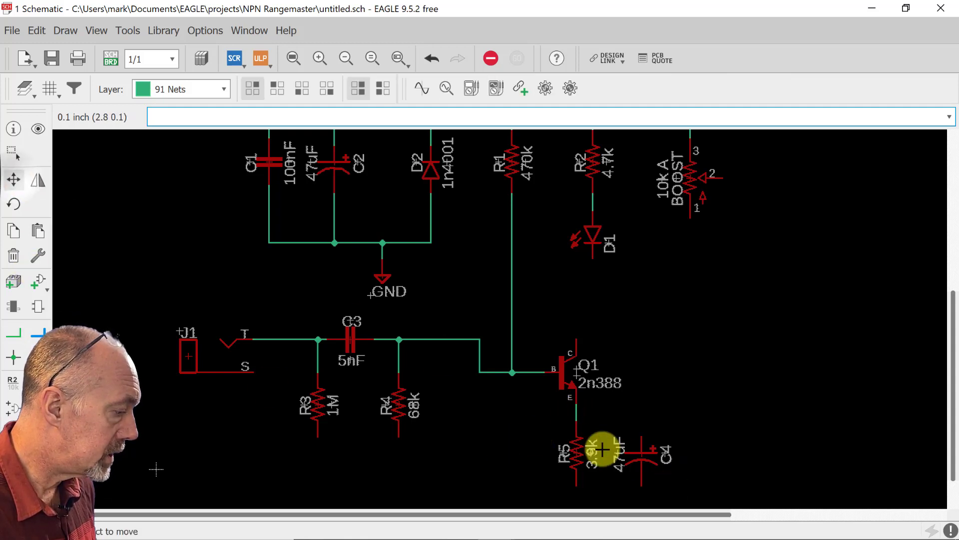
{"action": "left_click_drag", "start_coordinate": [574, 450], "coordinate": [574, 465]}
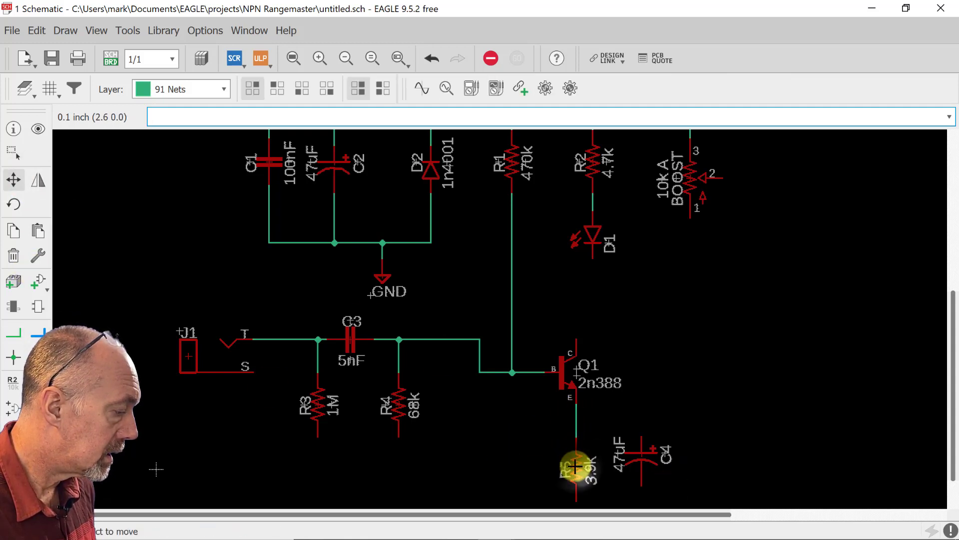
{"action": "left_click", "coordinate": [15, 332]}
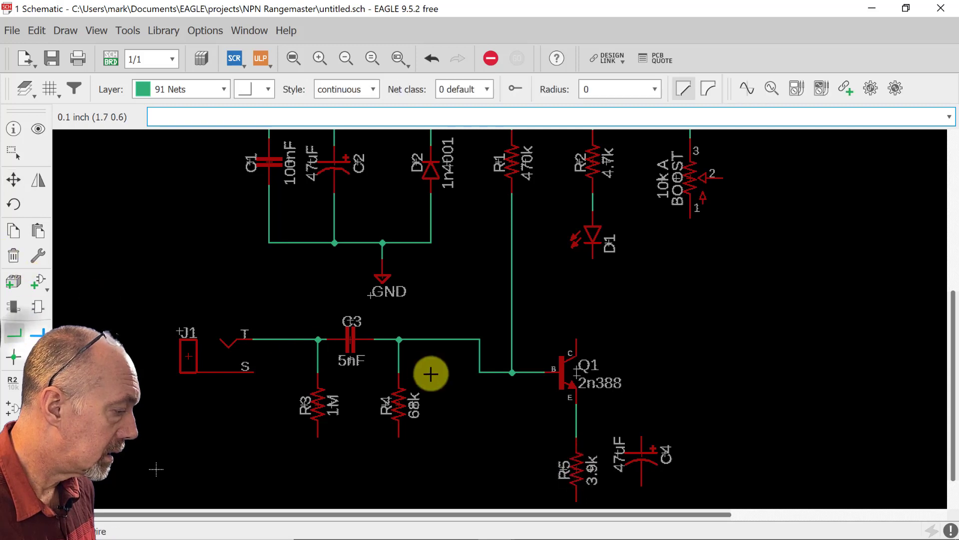
{"action": "left_click", "coordinate": [576, 421]}
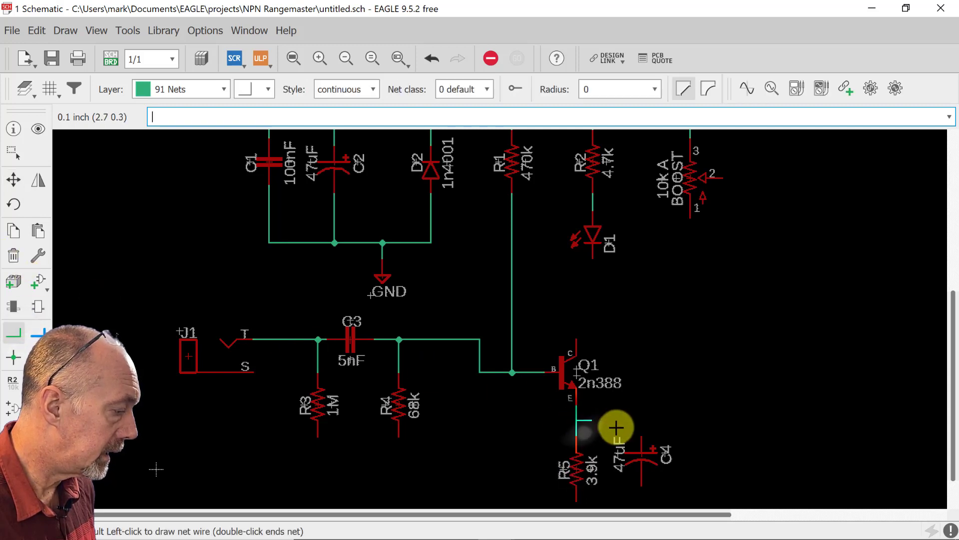
{"action": "left_click", "coordinate": [640, 433]}
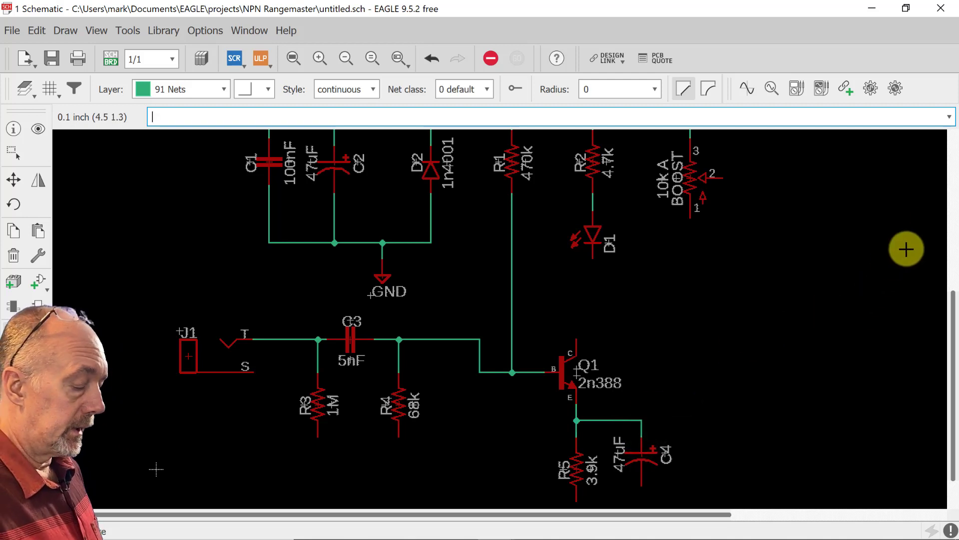
Wire J1's sleeve pin along a common bottom net to the lower ends of resistors R3 and R4
{"action": "left_click_drag", "start_coordinate": [953, 367], "coordinate": [954, 380]}
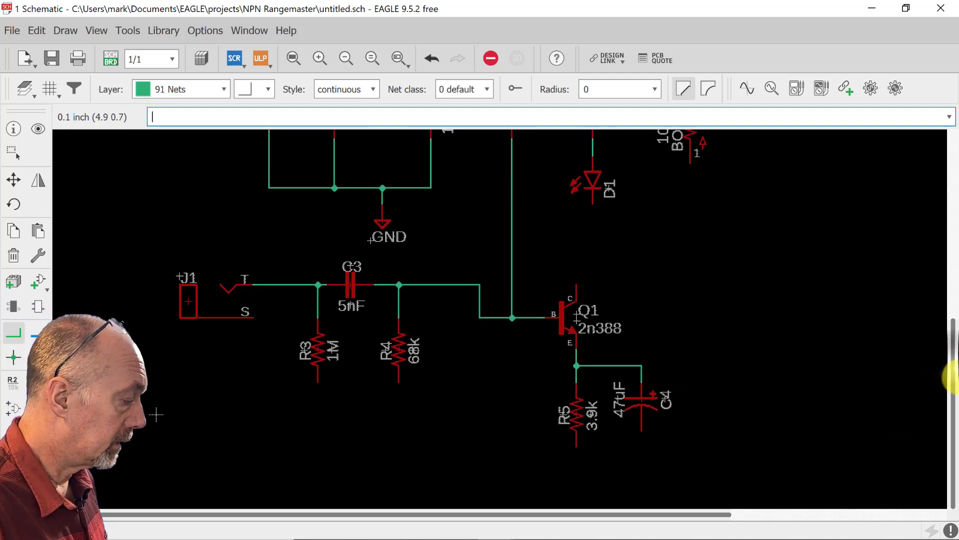
{"action": "left_click", "coordinate": [15, 333]}
{"action": "left_click", "coordinate": [254, 317]}
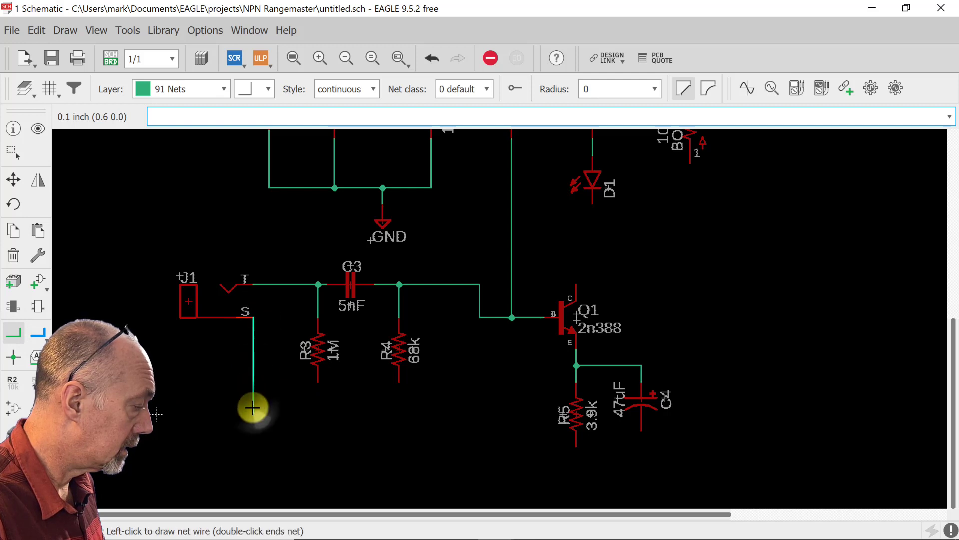
{"action": "left_click", "coordinate": [318, 429]}
{"action": "left_click", "coordinate": [318, 383]}
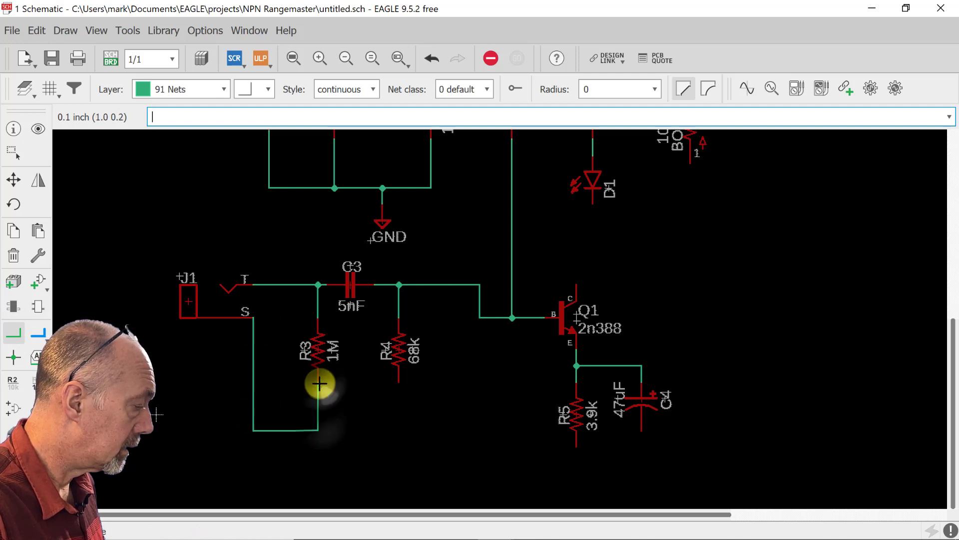
{"action": "left_click", "coordinate": [316, 431]}
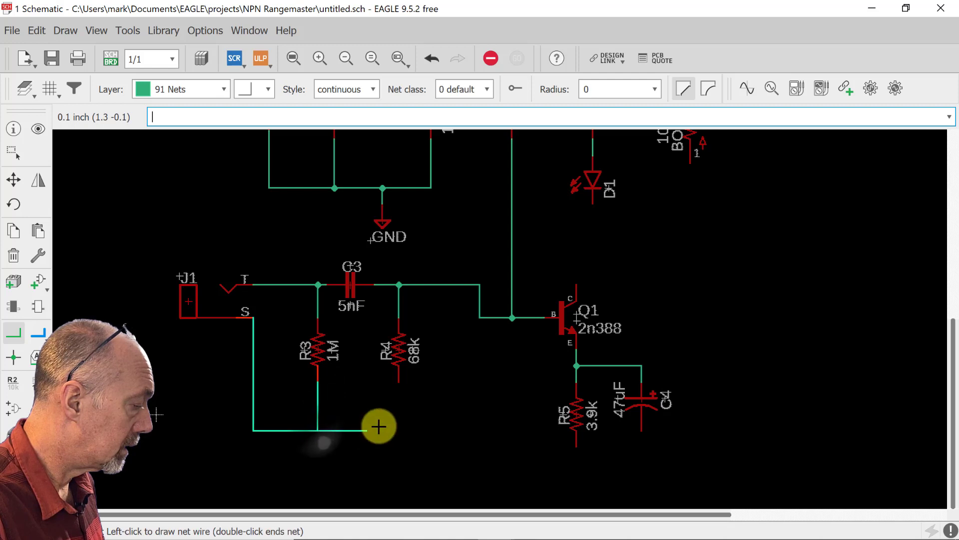
{"action": "left_click", "coordinate": [399, 383]}
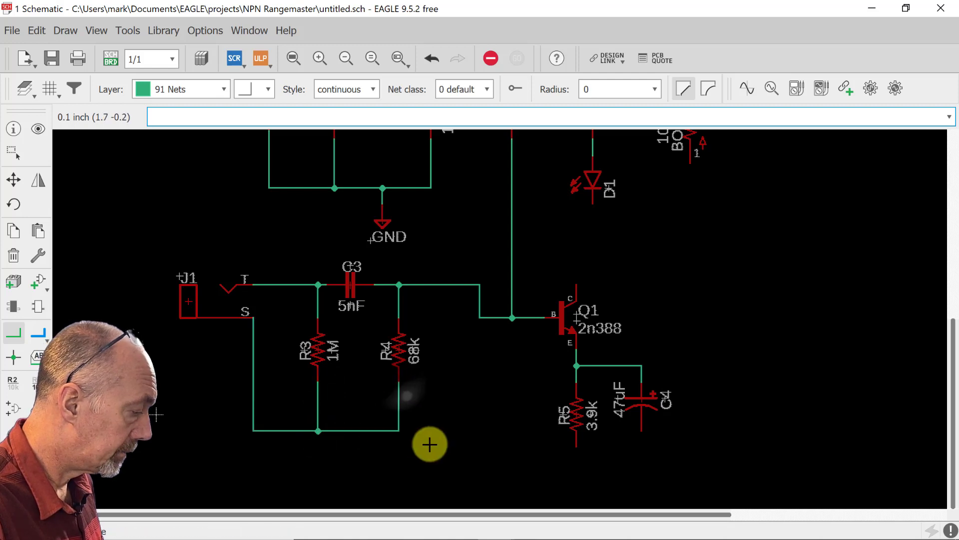
Extend the common net from below R4 to the lower end of R5 and the negative end of C4
{"action": "left_click", "coordinate": [399, 430]}
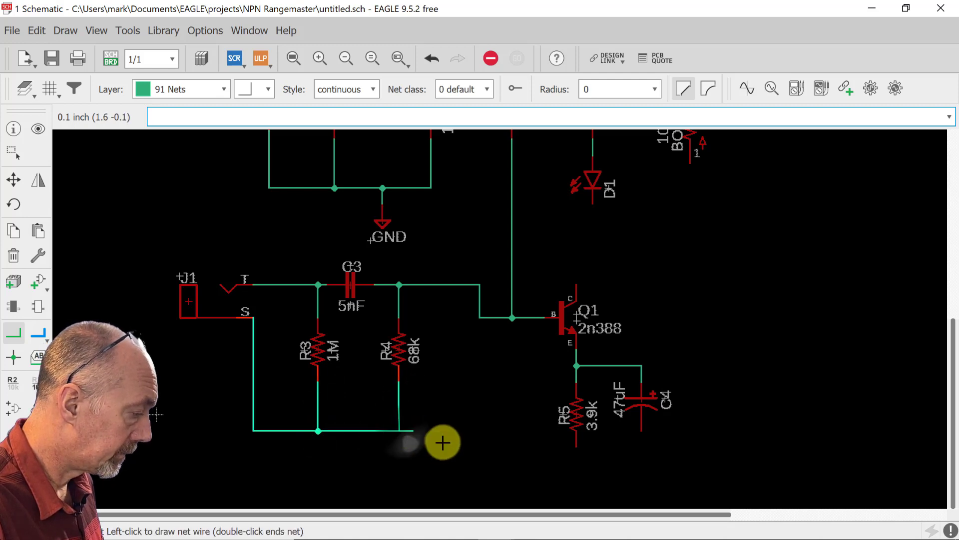
{"action": "left_click", "coordinate": [529, 462]}
{"action": "left_click", "coordinate": [577, 463]}
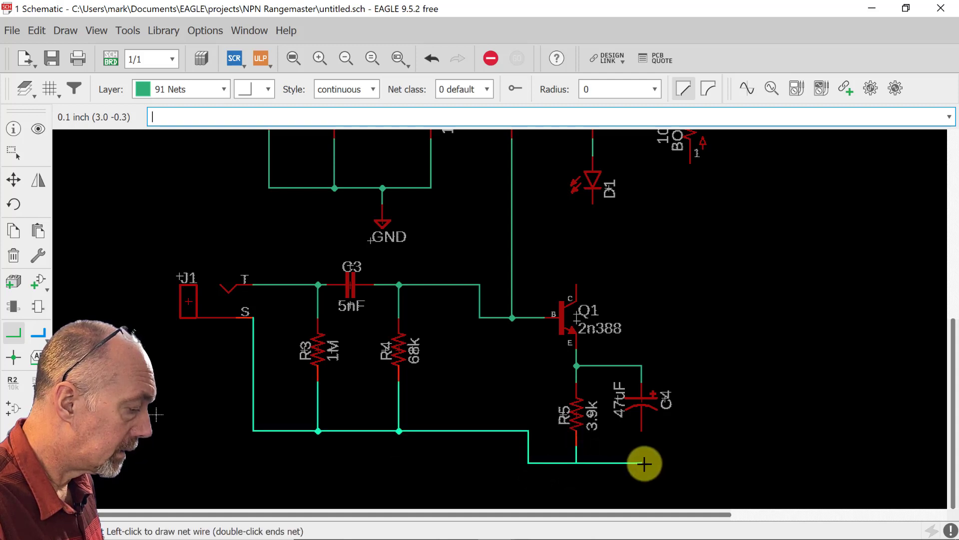
{"action": "left_click", "coordinate": [642, 430]}
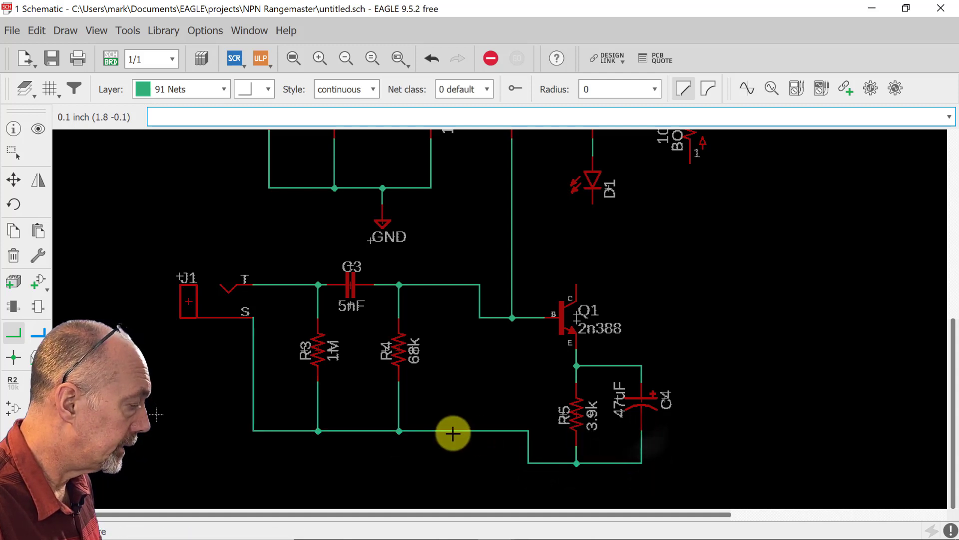
Place a Homespun GND symbol below the bottom net between R4 and R5, and wire it in, merging the net into GND
{"action": "left_click", "coordinate": [48, 283]}
{"action": "left_click", "coordinate": [80, 321]}
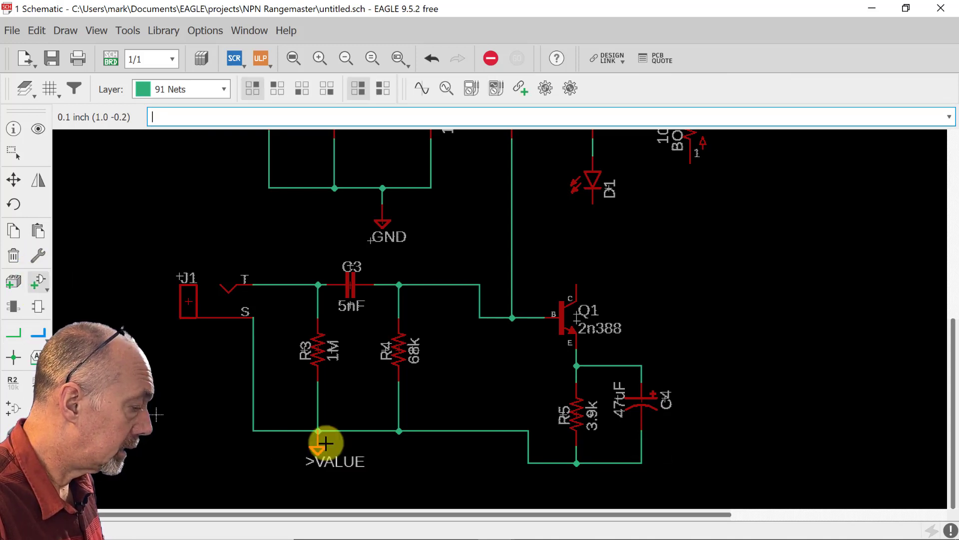
{"action": "left_click", "coordinate": [432, 458]}
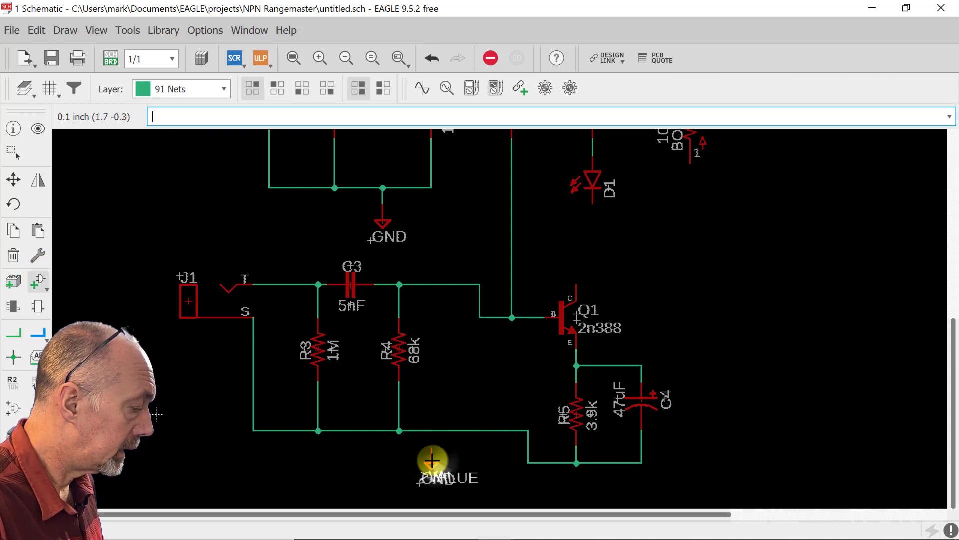
{"action": "left_click", "coordinate": [11, 338]}
{"action": "left_click", "coordinate": [431, 434]}
{"action": "left_click", "coordinate": [431, 446]}
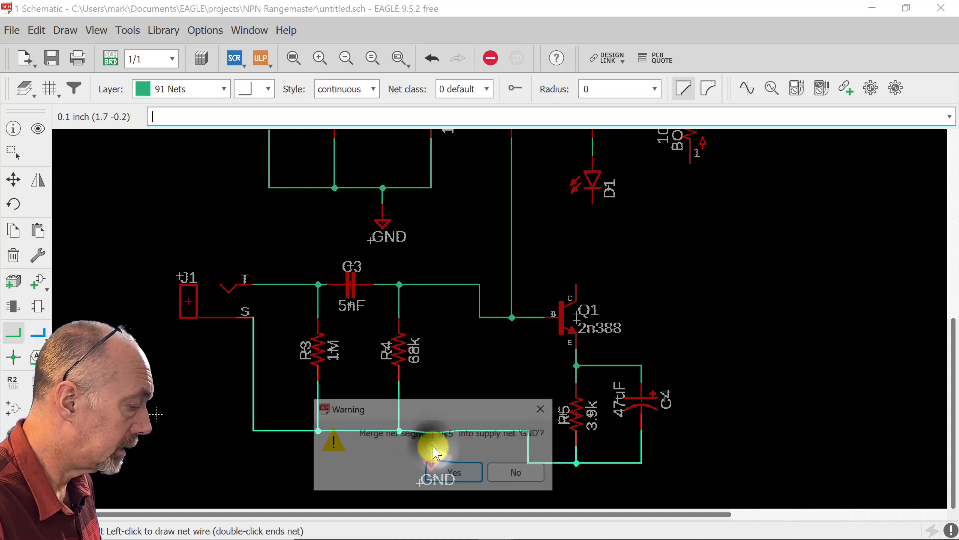
{"action": "left_click", "coordinate": [454, 470]}
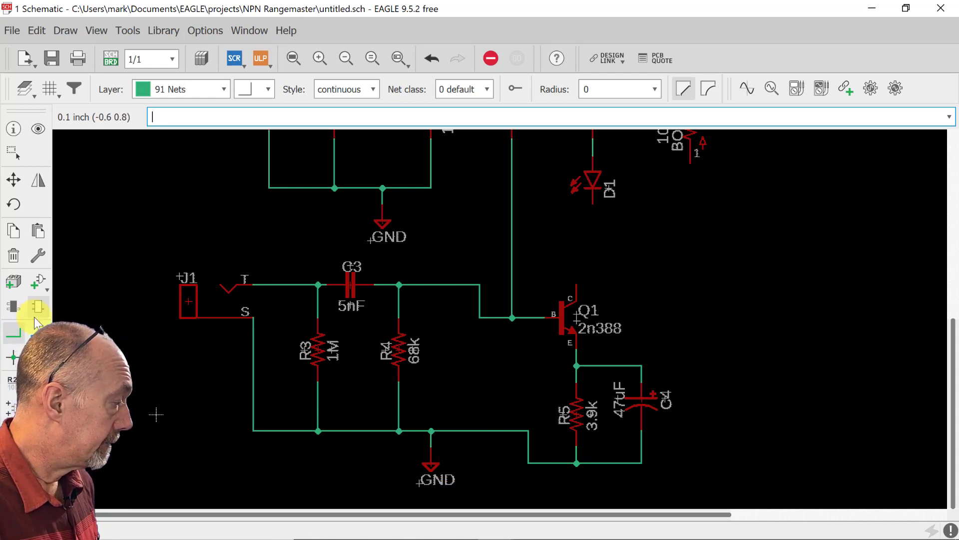
Wire Q1's collector to pin 1 of the BOOST potentiometer
{"action": "left_click", "coordinate": [15, 340]}
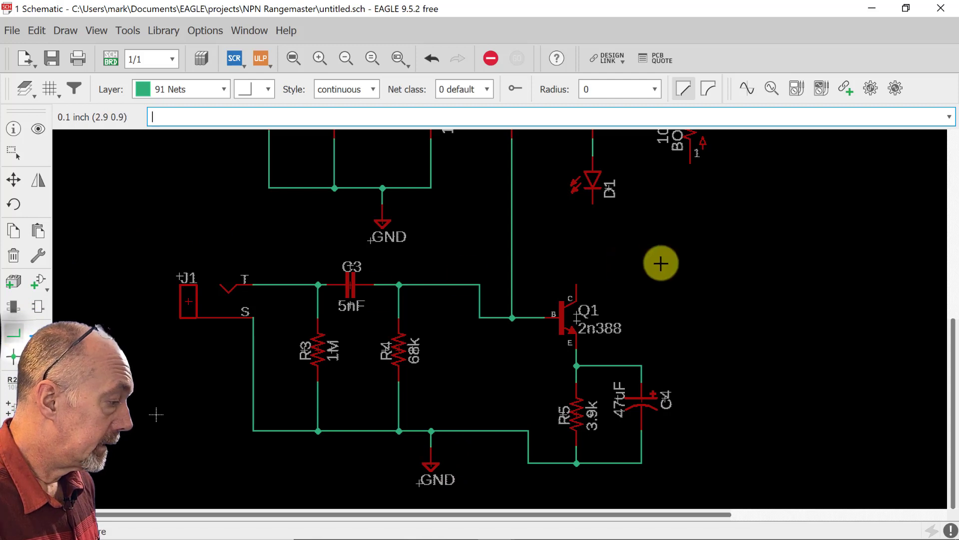
{"action": "left_click", "coordinate": [575, 284]}
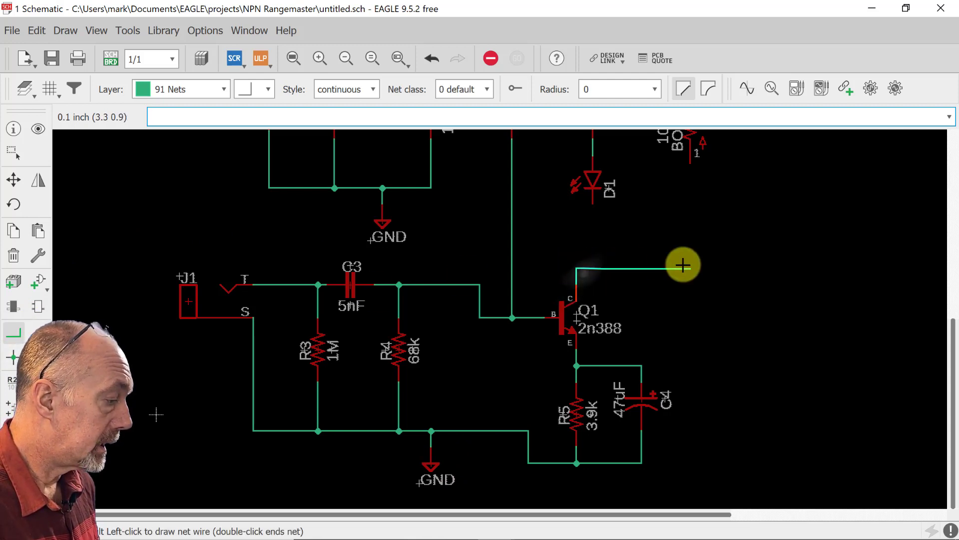
{"action": "left_click", "coordinate": [690, 269]}
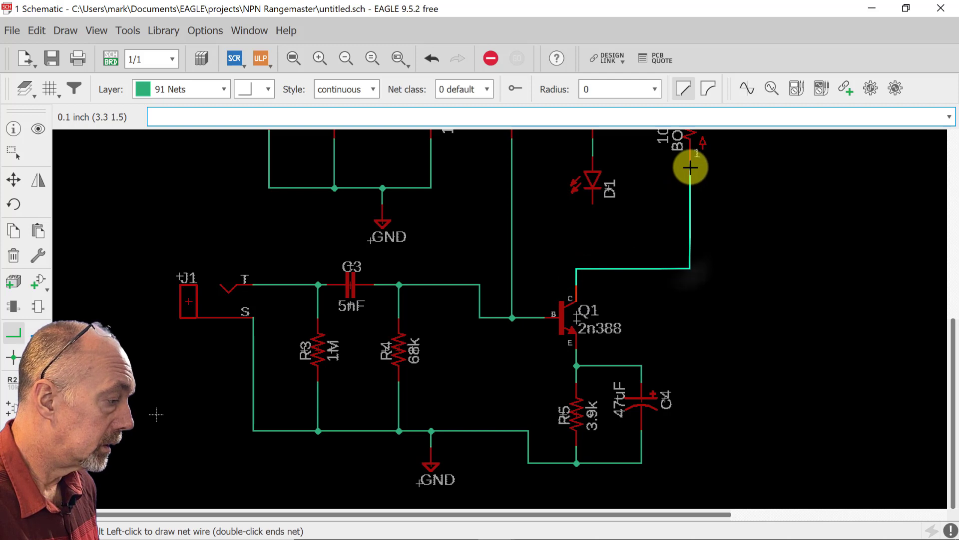
{"action": "left_click", "coordinate": [690, 162]}
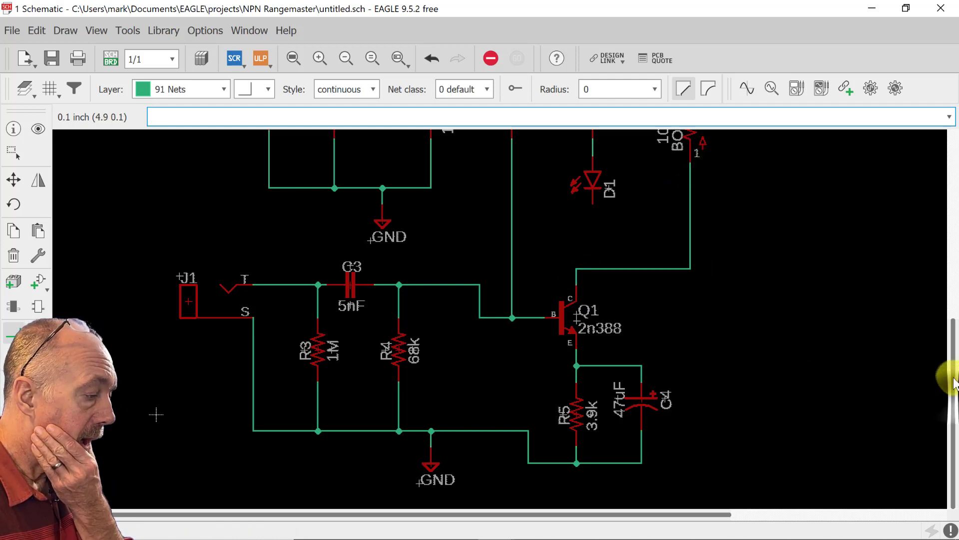
Place a horizontal CAP.3 film capacitor from the caps-film library to the right of the BOOST potentiometer and wire it to pin 2
{"action": "left_click_drag", "start_coordinate": [948, 378], "coordinate": [948, 336]}
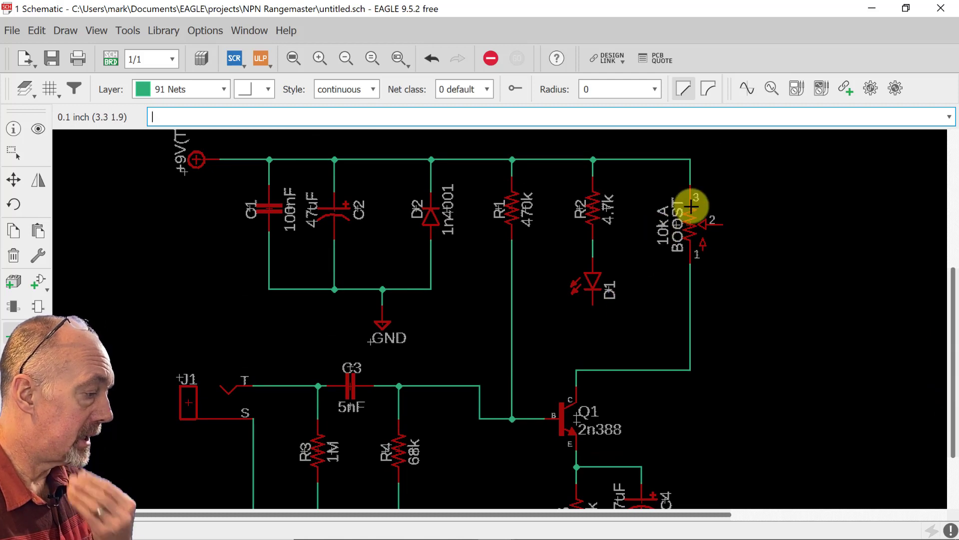
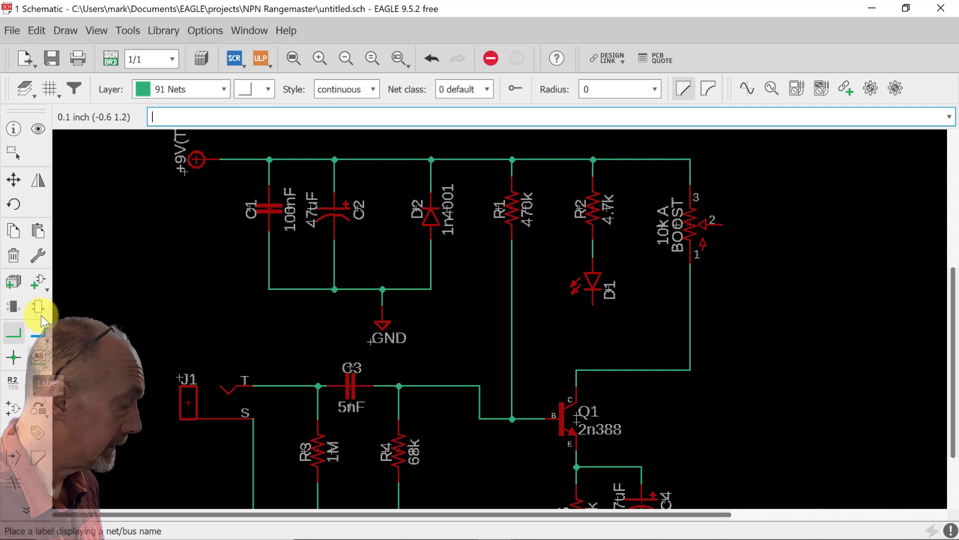
{"action": "left_click", "coordinate": [44, 280]}
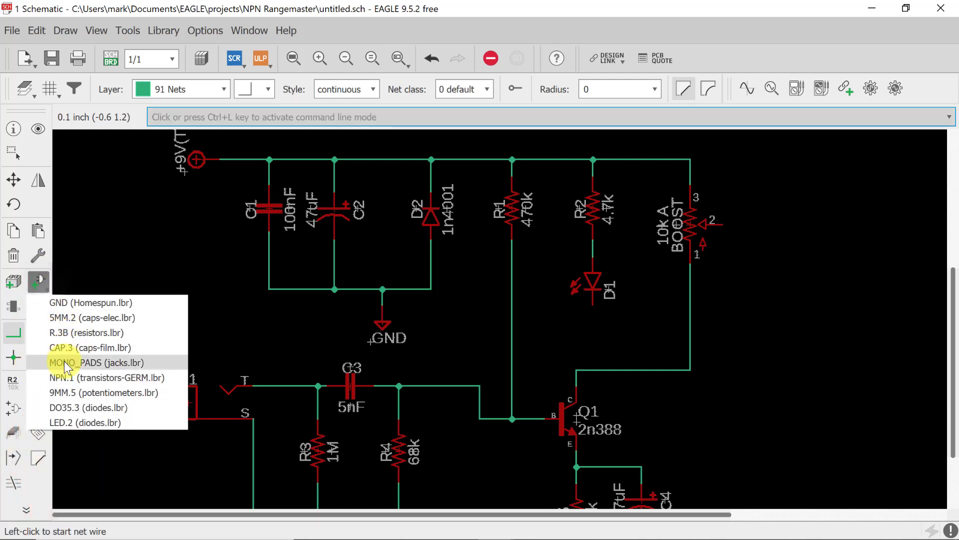
{"action": "left_click", "coordinate": [64, 347]}
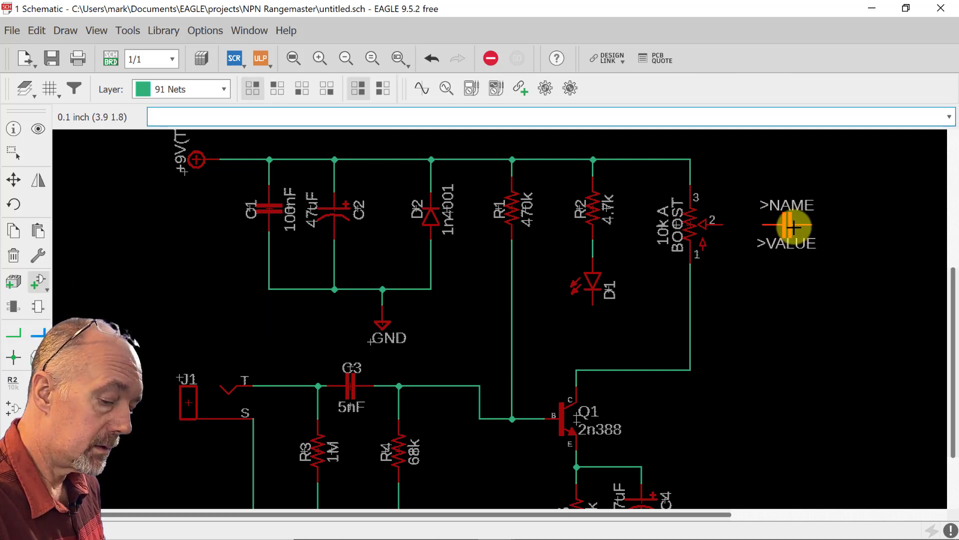
{"action": "left_click", "coordinate": [790, 226]}
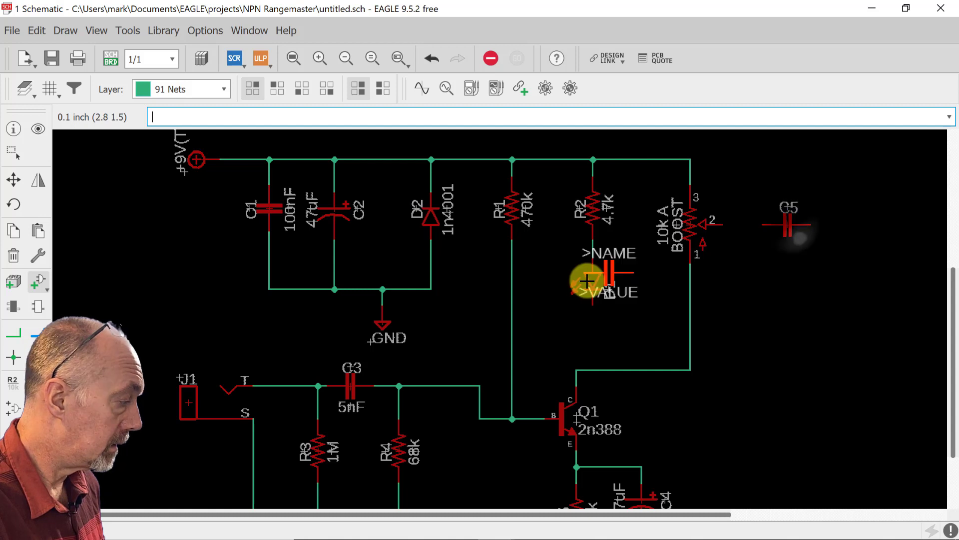
{"action": "left_click", "coordinate": [12, 332]}
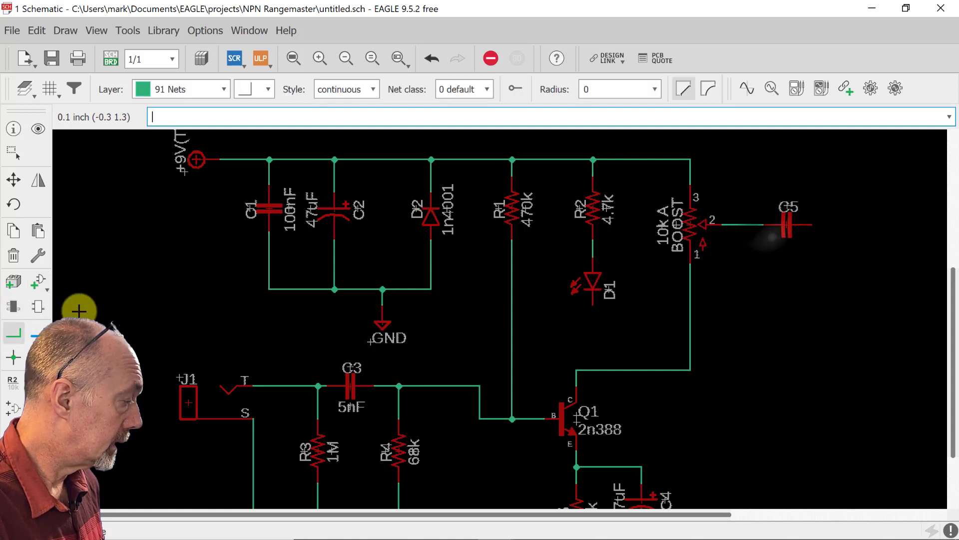
Set the value of capacitor C5 to 10nF
{"action": "key", "text": "Escape"}
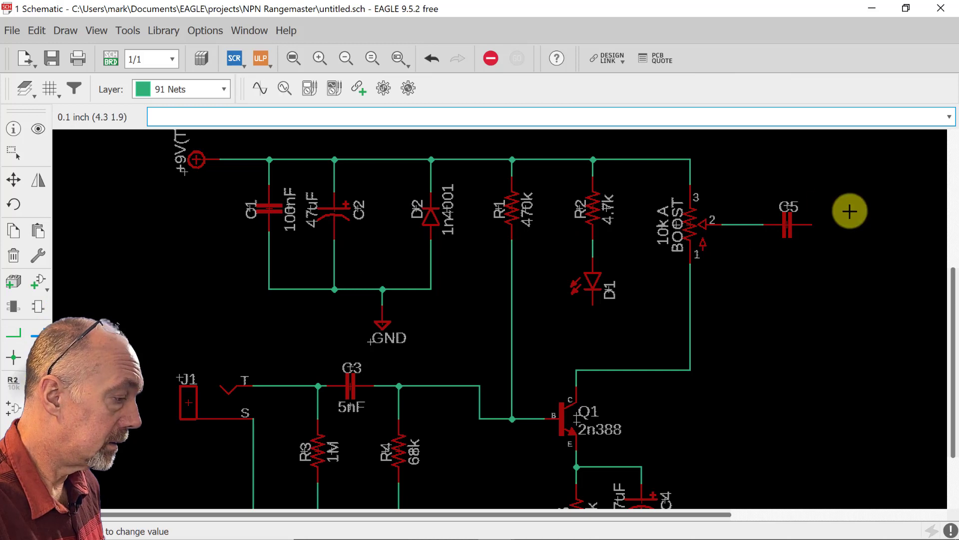
{"action": "left_click", "coordinate": [787, 225]}
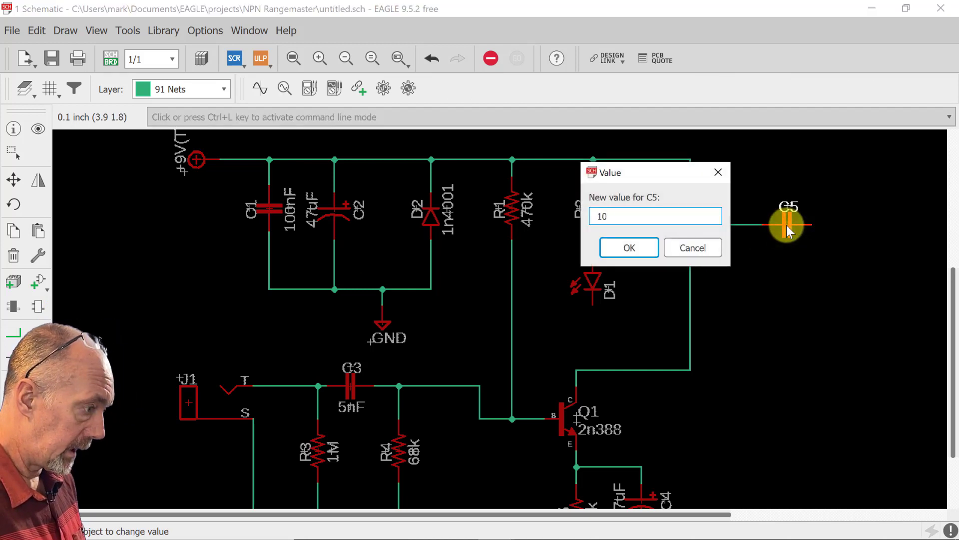
{"action": "key", "text": "Return"}
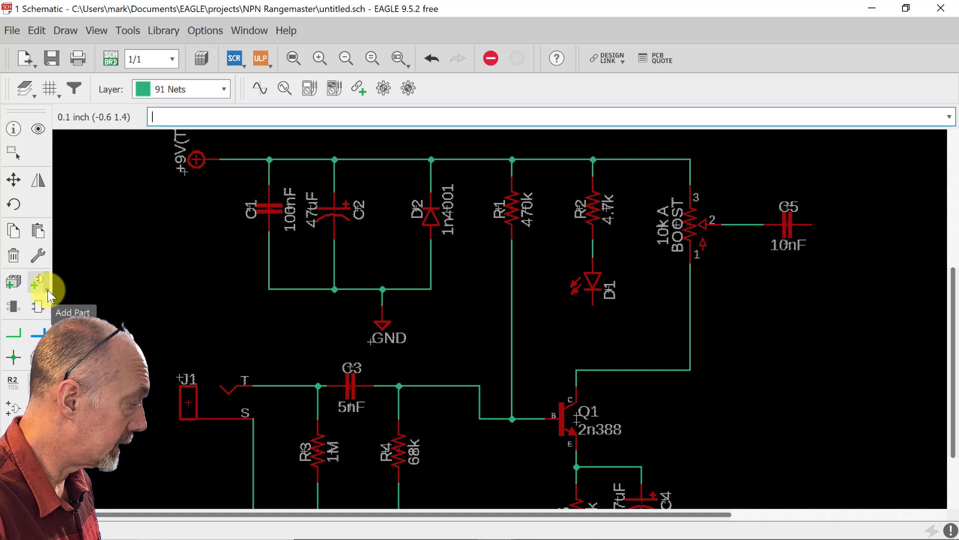
Place a vertical R.3B resistor from the resistors library just below and to the right of C5
{"action": "mouse_move", "coordinate": [47, 289]}
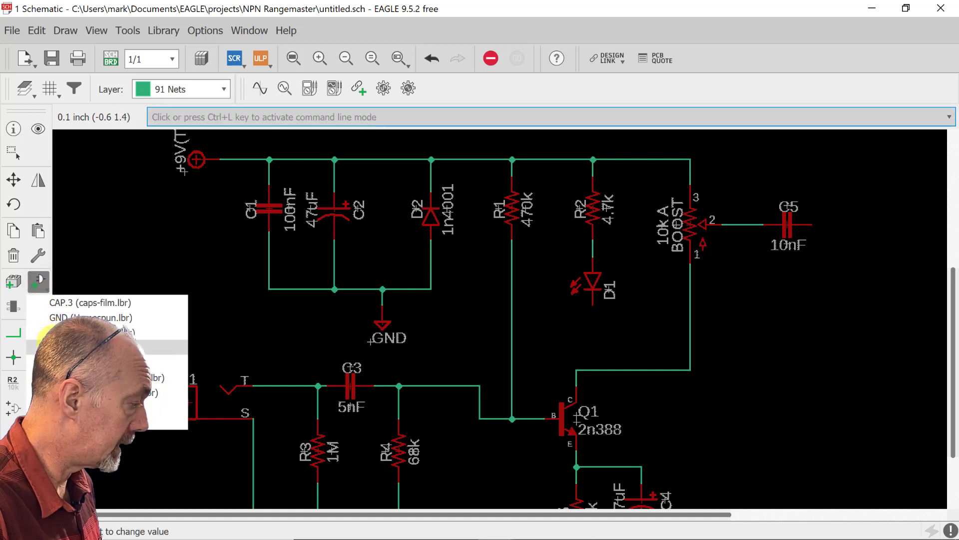
{"action": "left_click", "coordinate": [75, 347]}
{"action": "right_click", "coordinate": [853, 326]}
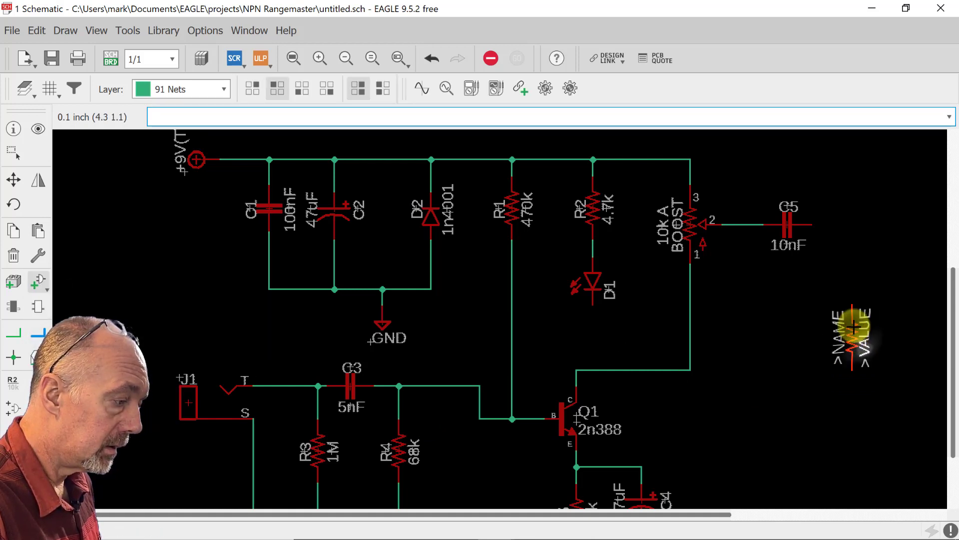
{"action": "left_click", "coordinate": [852, 272]}
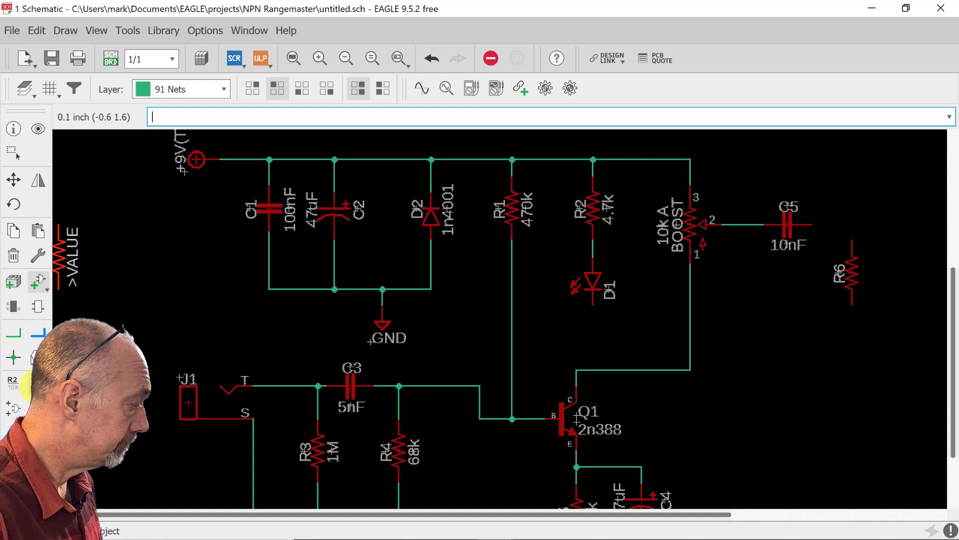
Set the value of resistor R6 to 1M
{"action": "left_click", "coordinate": [35, 357]}
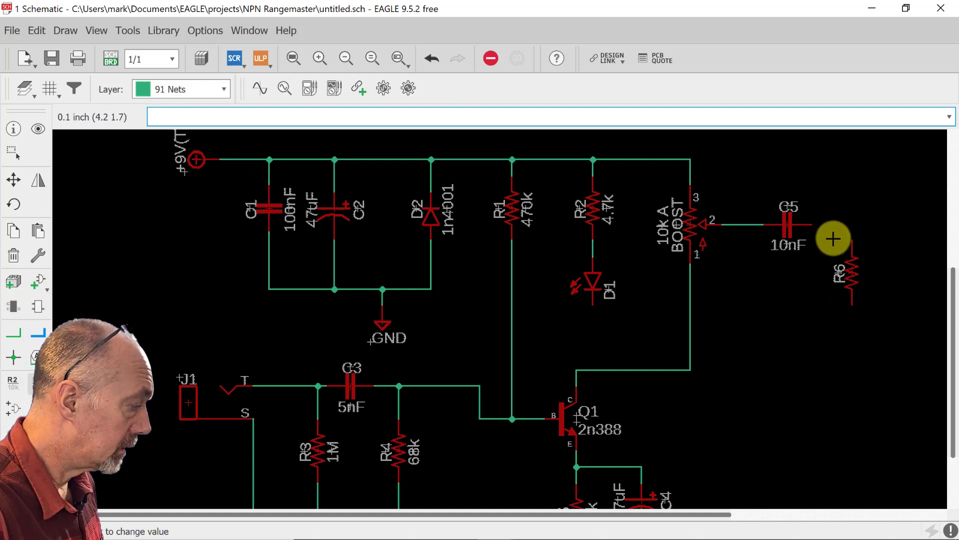
{"action": "left_click", "coordinate": [853, 275]}
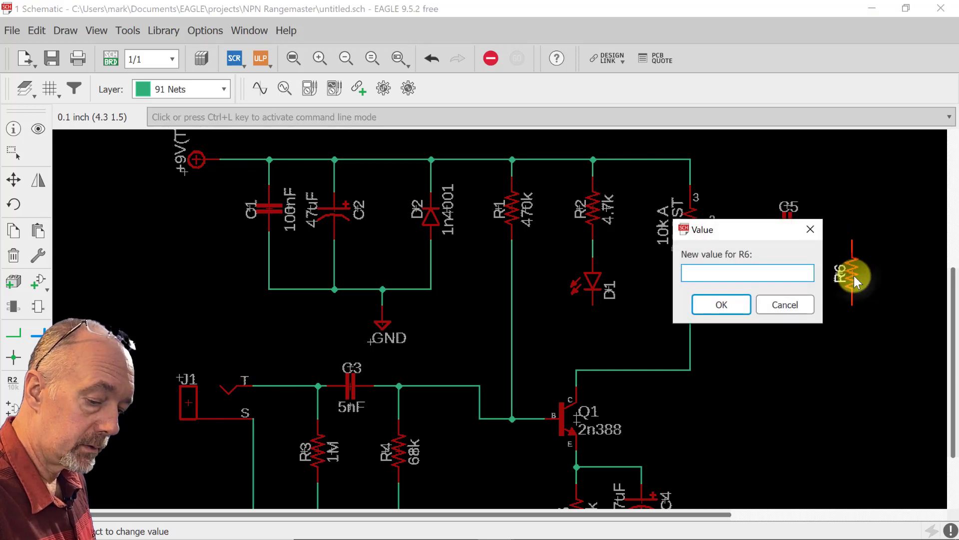
{"action": "type", "text": "1M"}
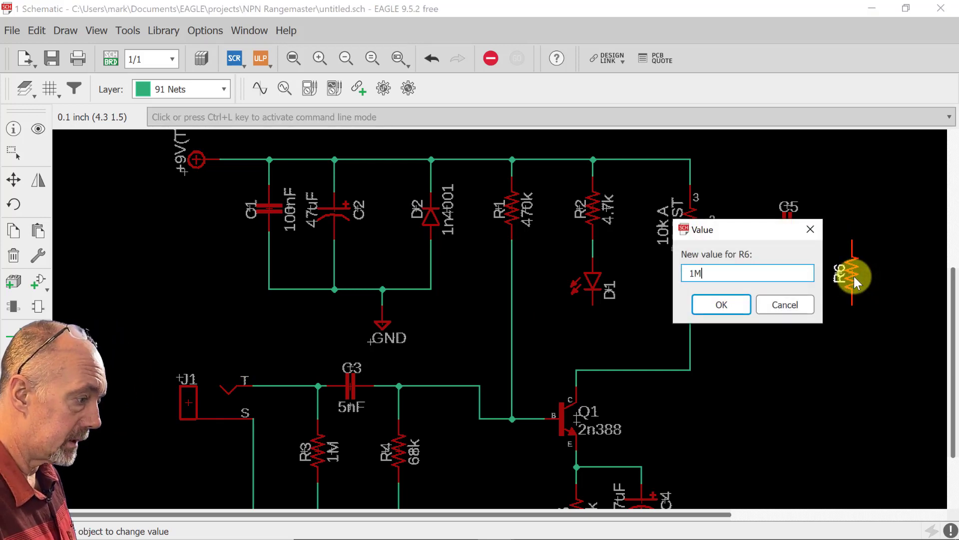
{"action": "key", "text": "Return"}
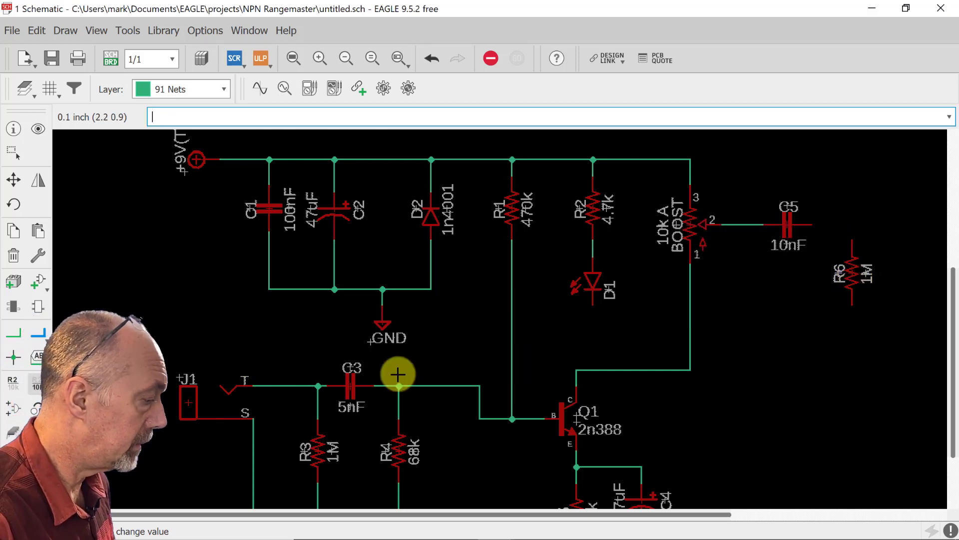
Wire the free end of C5 to the upper end of R6
{"action": "left_click", "coordinate": [37, 282]}
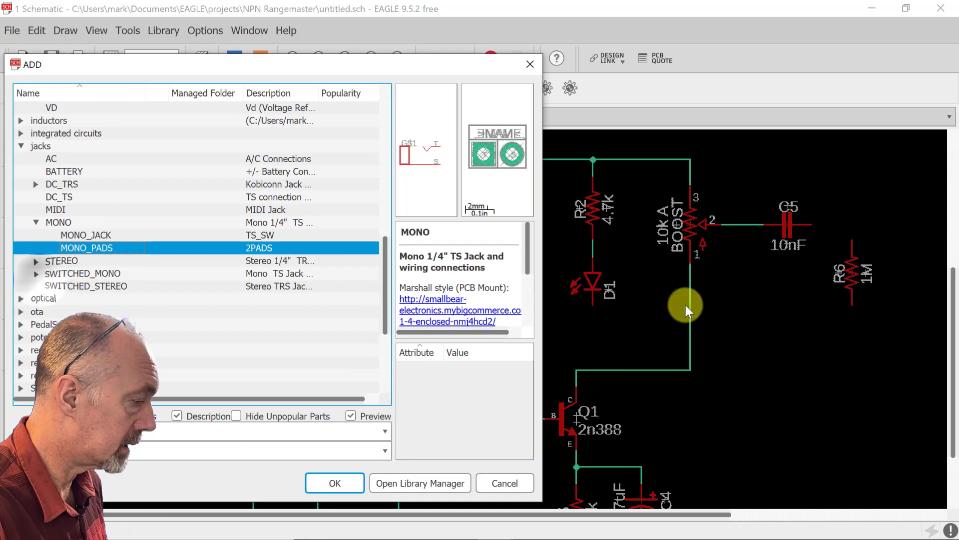
{"action": "left_click", "coordinate": [517, 484]}
{"action": "left_click", "coordinate": [13, 333]}
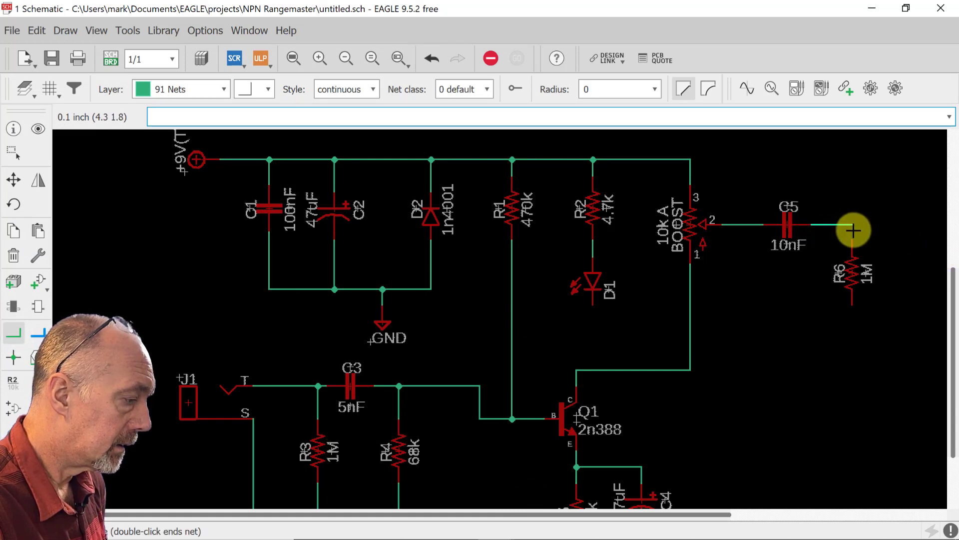
{"action": "left_click", "coordinate": [852, 254]}
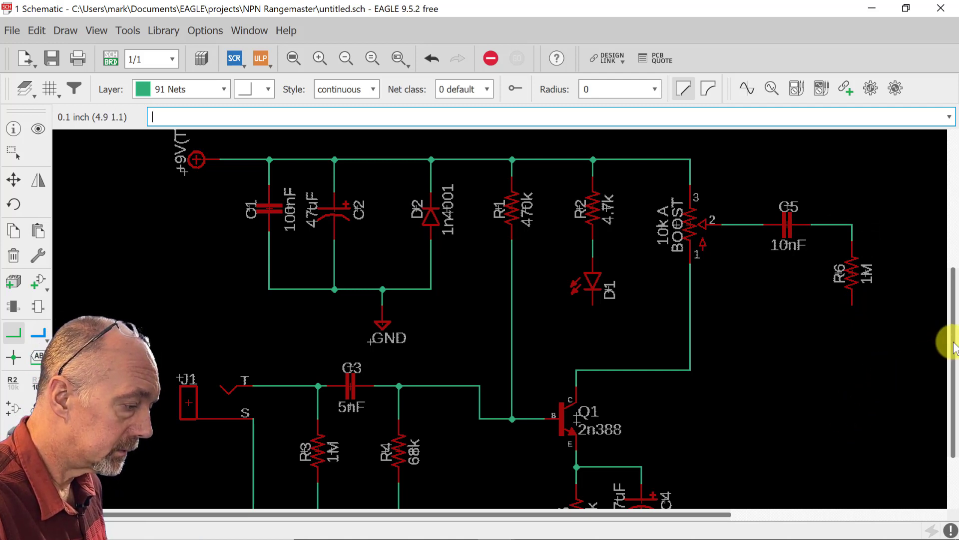
Extend the ground net from the lower end of C4 to the lower end of R6
{"action": "left_click_drag", "start_coordinate": [953, 345], "coordinate": [952, 387]}
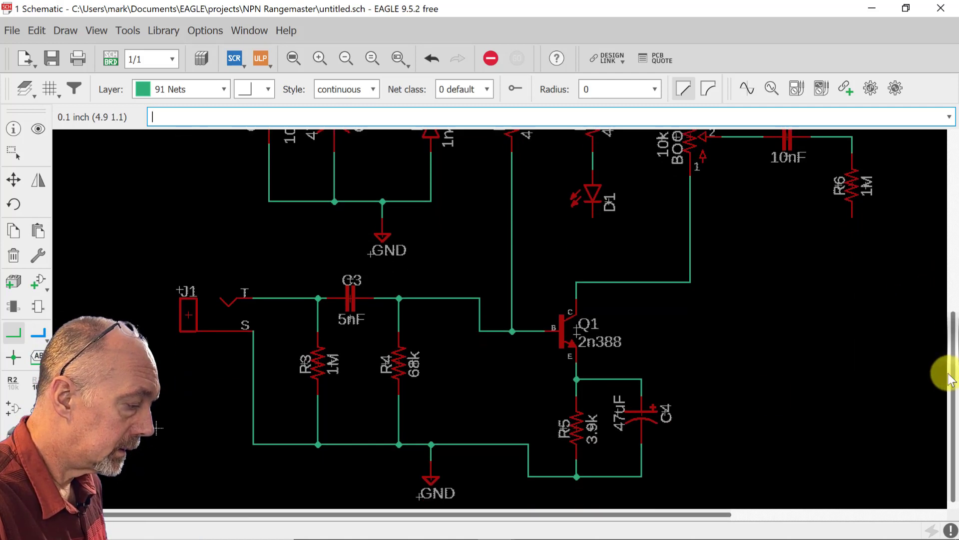
{"action": "left_click", "coordinate": [640, 477]}
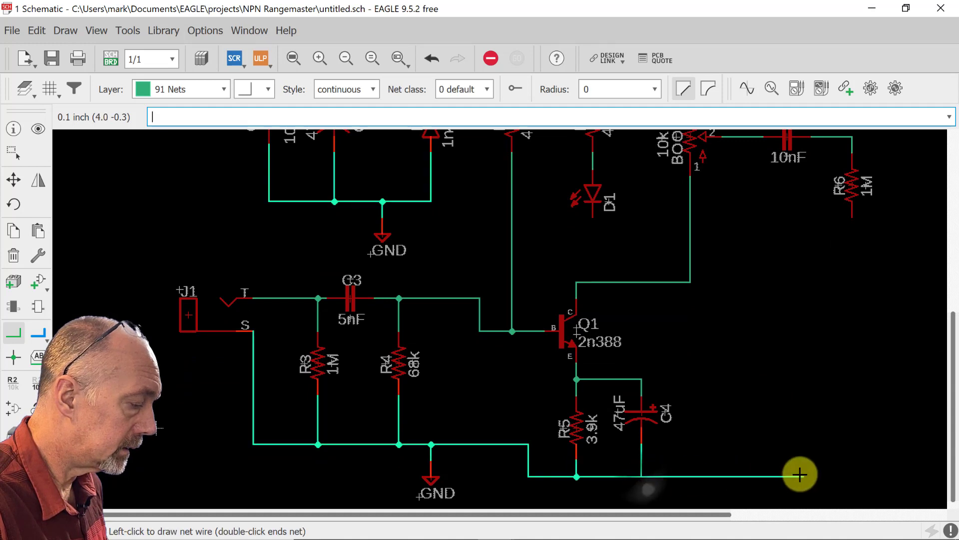
{"action": "left_click", "coordinate": [852, 218]}
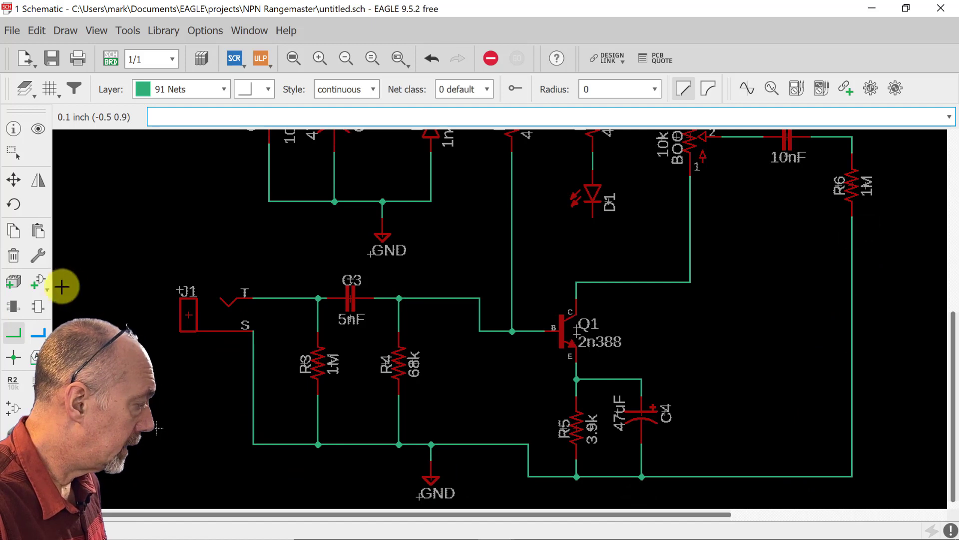
Place a GND(T) ground symbol just below the ground line, beside the GND symbol near R4
{"action": "left_click", "coordinate": [44, 283]}
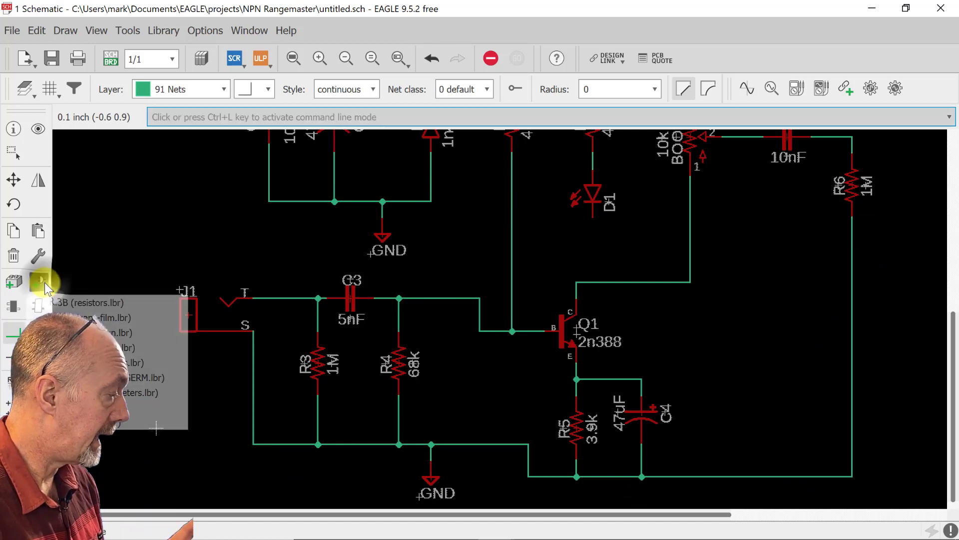
{"action": "left_click", "coordinate": [50, 285]}
{"action": "left_click_drag", "start_coordinate": [388, 122], "coordinate": [388, 110]}
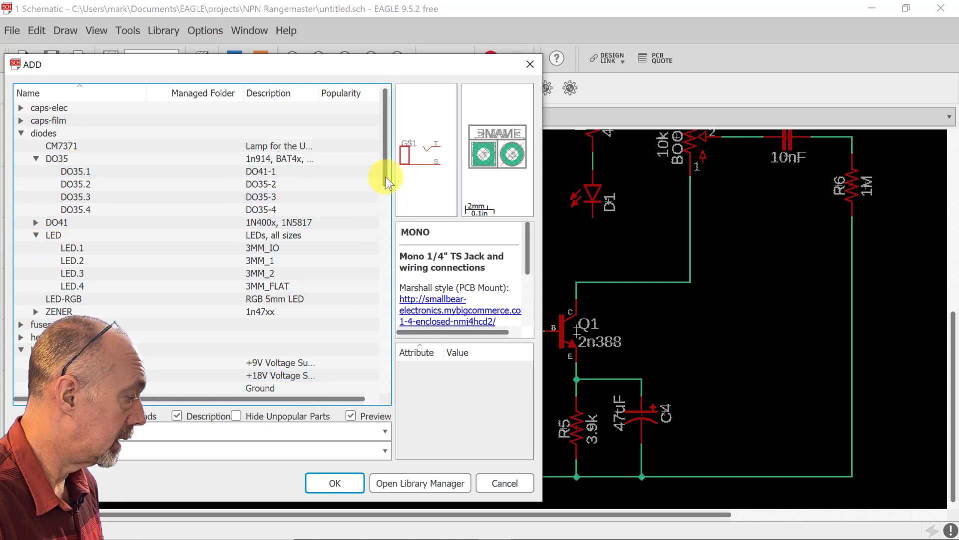
{"action": "scroll", "coordinate": [386, 177], "scroll_direction": "up", "scroll_amount": 1}
{"action": "left_click", "coordinate": [385, 191]}
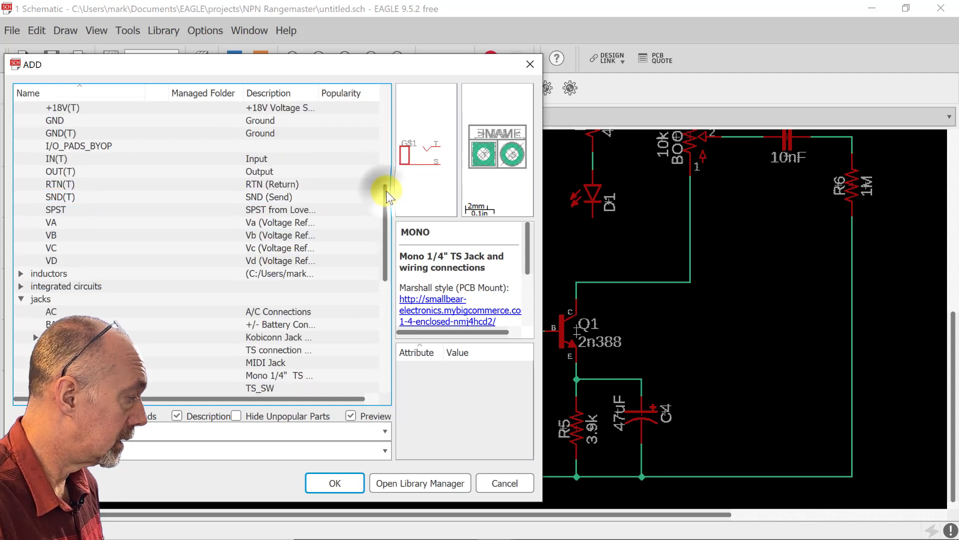
{"action": "left_click", "coordinate": [62, 133]}
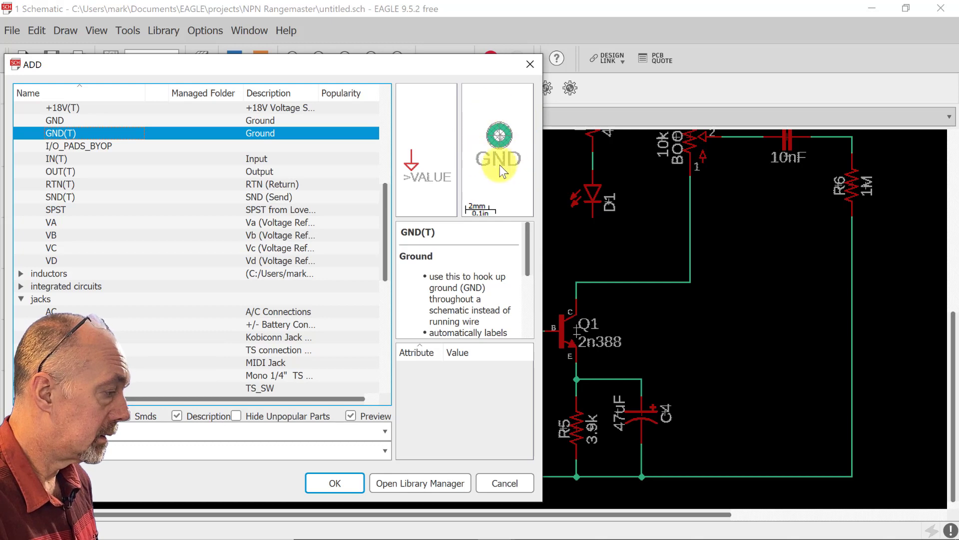
{"action": "left_click", "coordinate": [329, 483]}
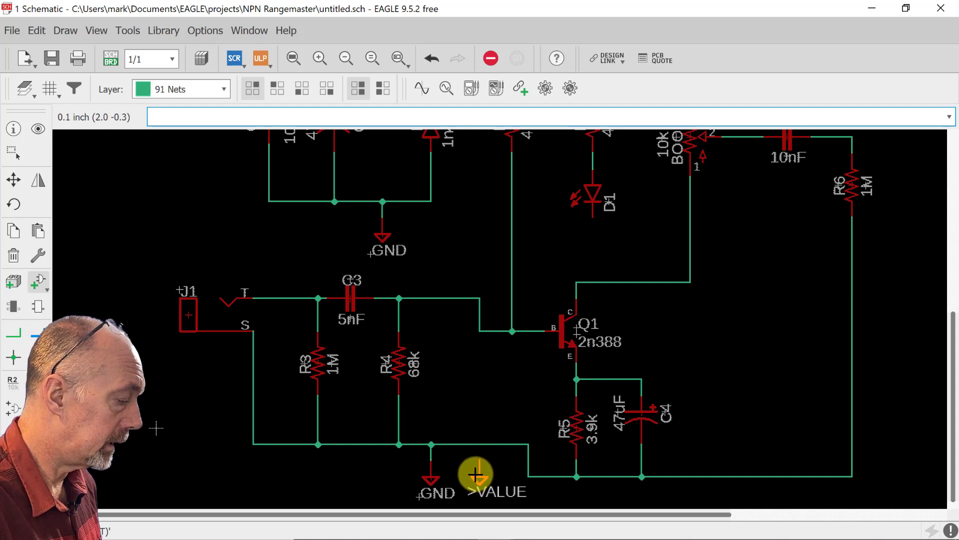
{"action": "left_click", "coordinate": [475, 474]}
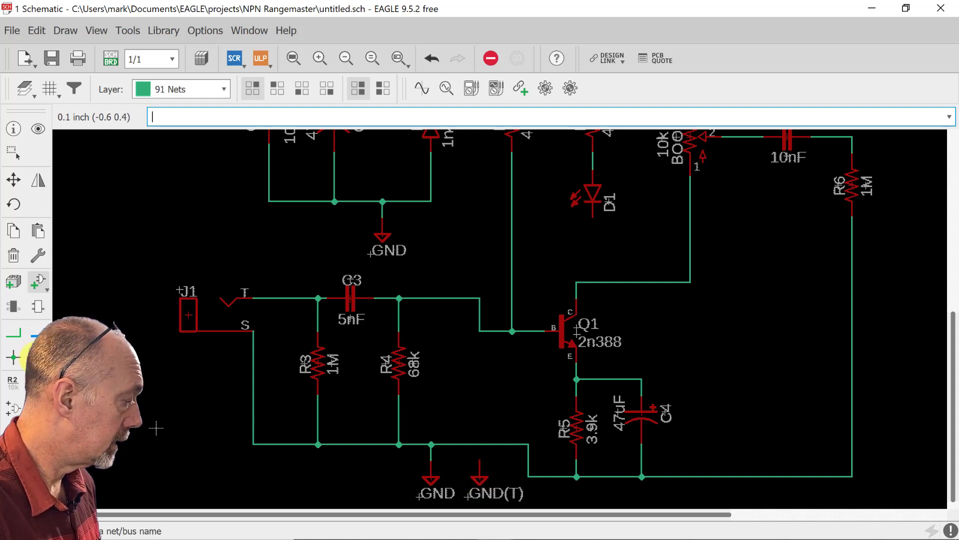
Wire the GND(T) symbol up to the ground line above it
{"action": "left_click", "coordinate": [20, 333]}
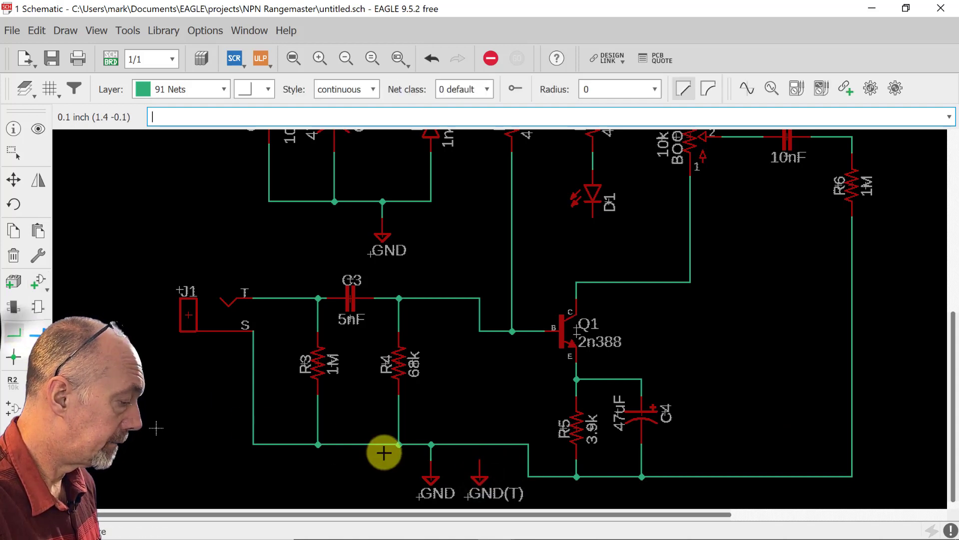
{"action": "left_click", "coordinate": [481, 460]}
{"action": "left_click", "coordinate": [481, 444]}
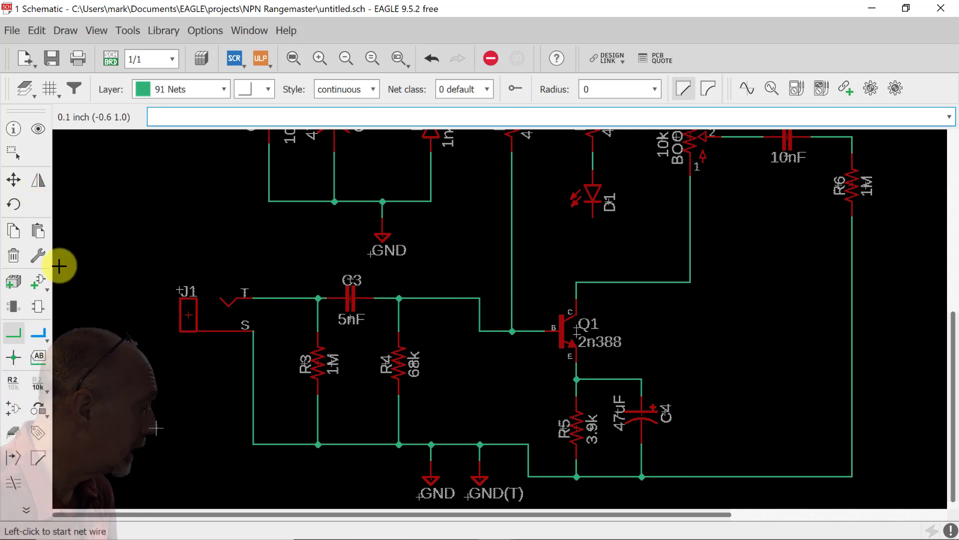
Place a MONO_PADS jack from the jacks library, rotated 180°, to the right of C5 with its tip level with C5's output
{"action": "left_click", "coordinate": [14, 281]}
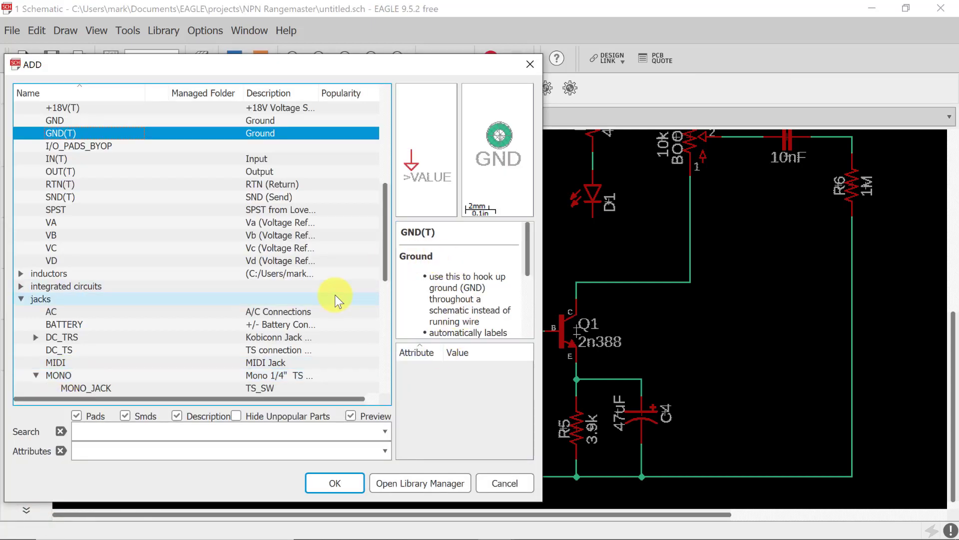
{"action": "left_click", "coordinate": [267, 389]}
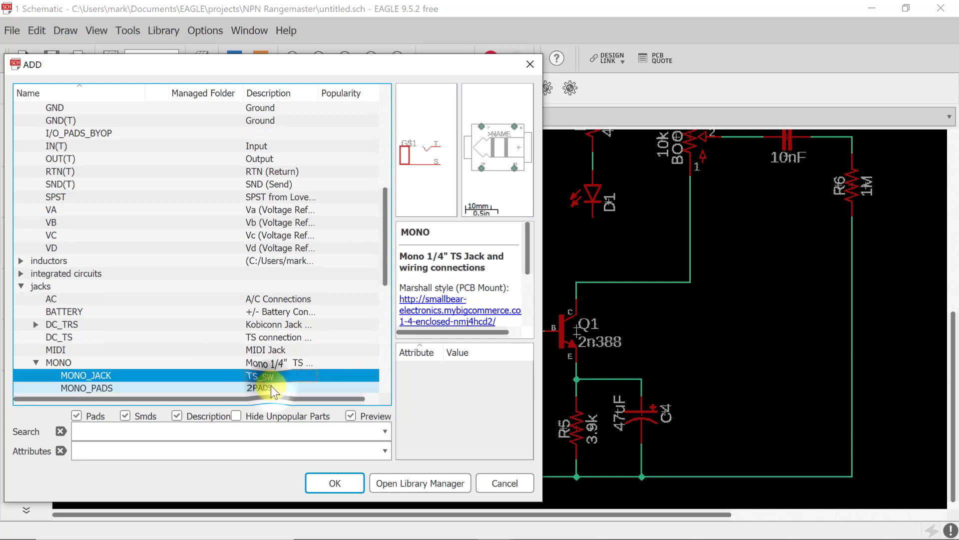
{"action": "left_click", "coordinate": [271, 385]}
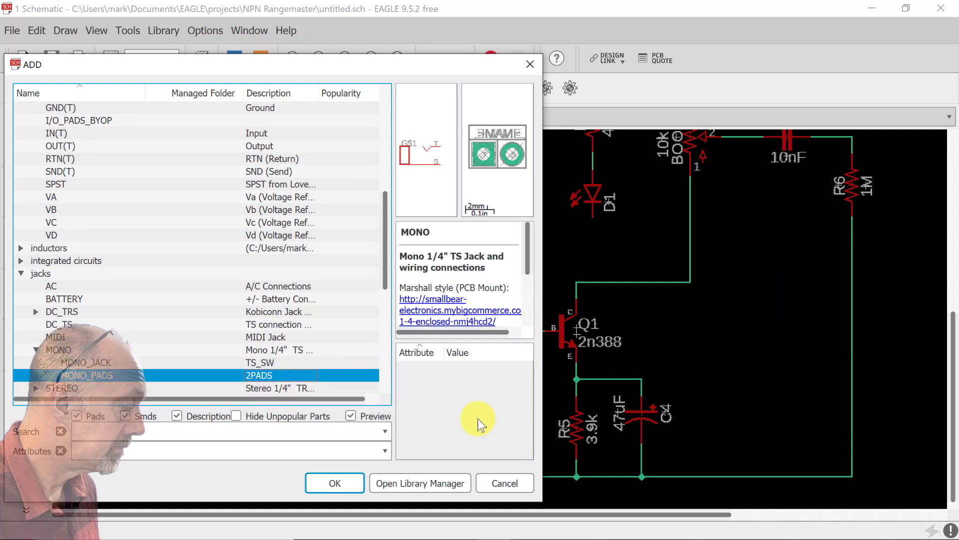
{"action": "left_click", "coordinate": [335, 483]}
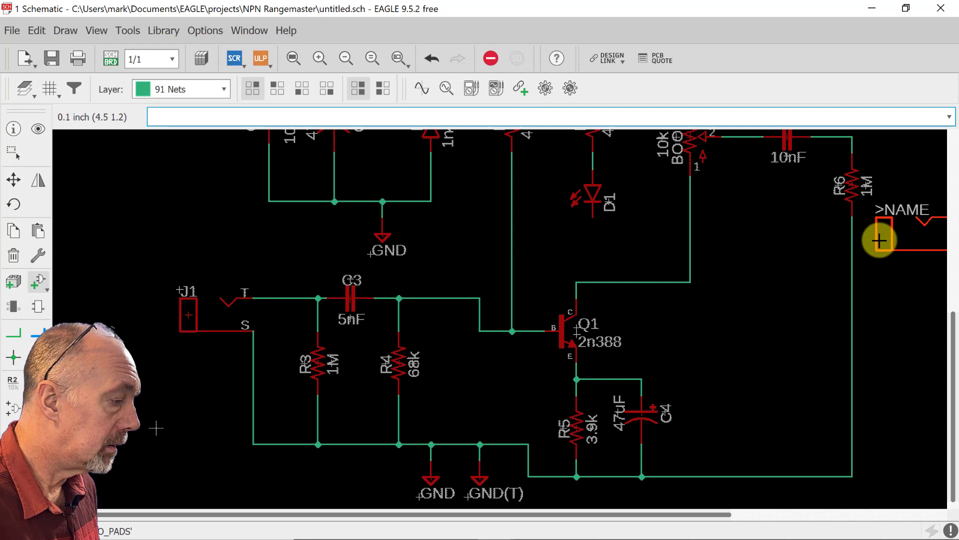
{"action": "right_click", "coordinate": [879, 240]}
{"action": "right_click", "coordinate": [877, 237]}
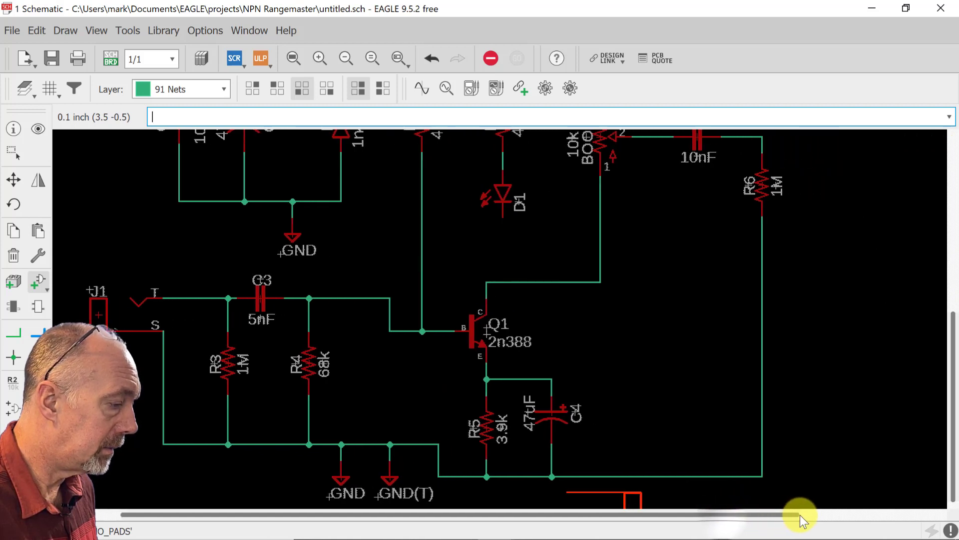
{"action": "left_click_drag", "start_coordinate": [953, 356], "coordinate": [884, 305]}
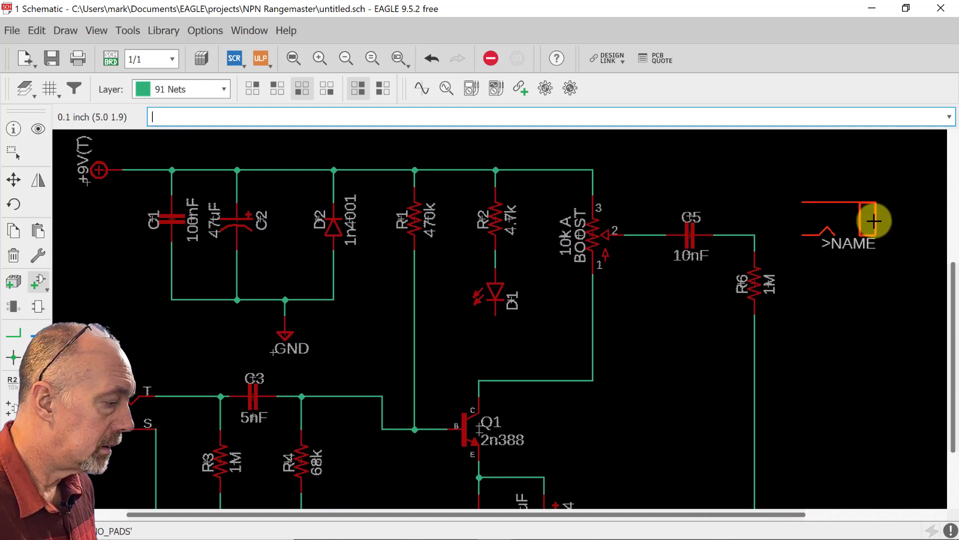
{"action": "left_click", "coordinate": [874, 221]}
Wire the junction of C5 and R6 to the tip of jack J2
{"action": "key", "text": "n"}
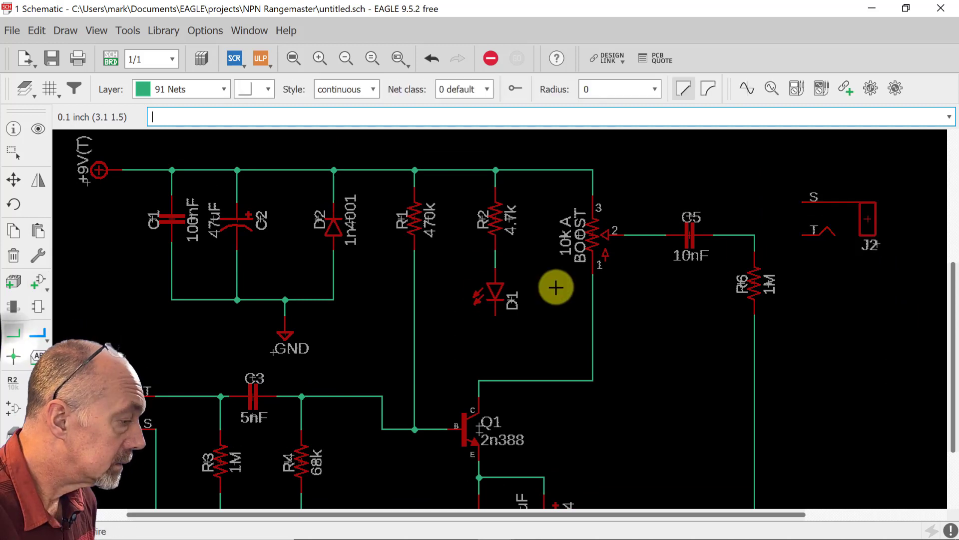
{"action": "left_click", "coordinate": [756, 233]}
{"action": "left_click", "coordinate": [803, 234]}
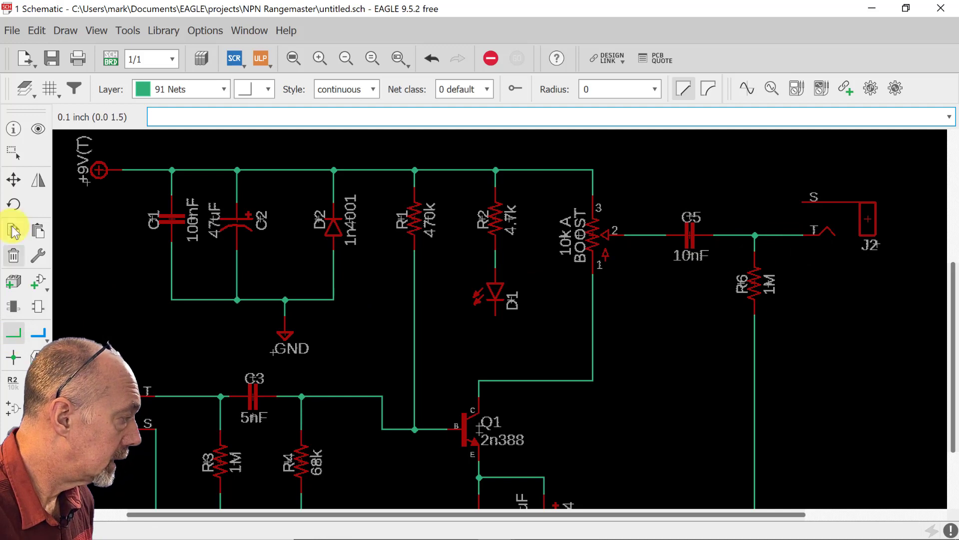
Mirror jack J2
{"action": "left_click", "coordinate": [14, 184]}
{"action": "right_click", "coordinate": [861, 224]}
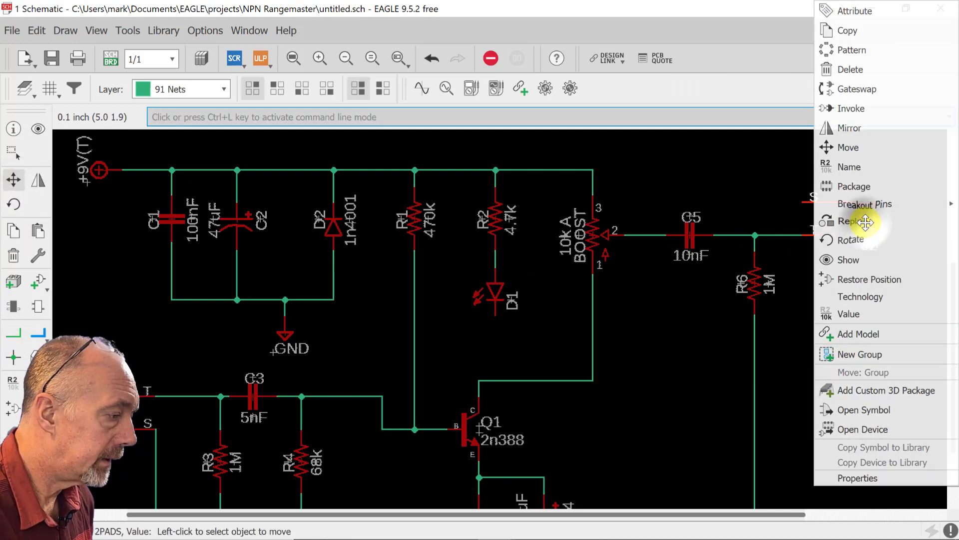
{"action": "left_click", "coordinate": [849, 128]}
{"action": "left_click", "coordinate": [867, 216]}
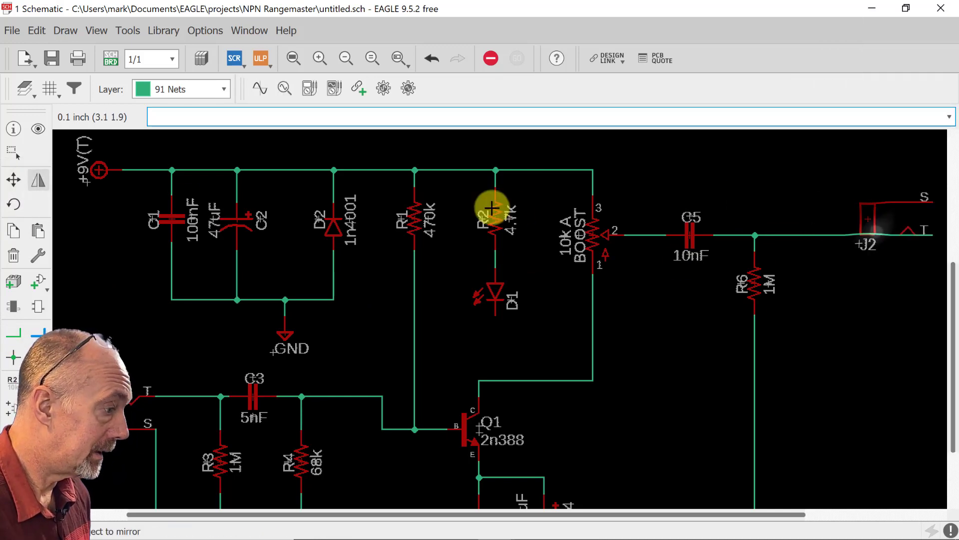
Rotate J2 by 180° and position it so its tip, above the sleeve, lines up with the wire from C5
{"action": "left_click", "coordinate": [14, 178]}
{"action": "left_click", "coordinate": [859, 220]}
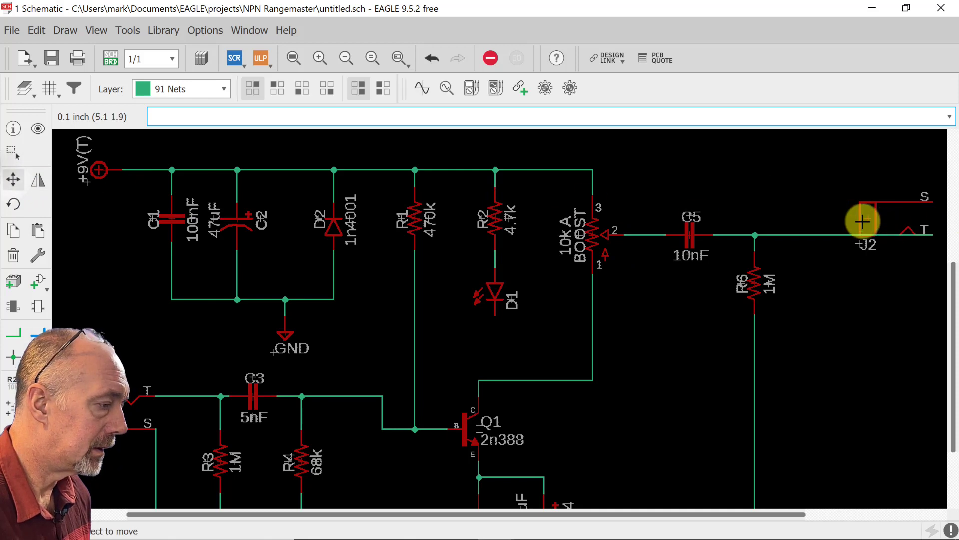
{"action": "right_click", "coordinate": [863, 224]}
{"action": "right_click", "coordinate": [859, 243]}
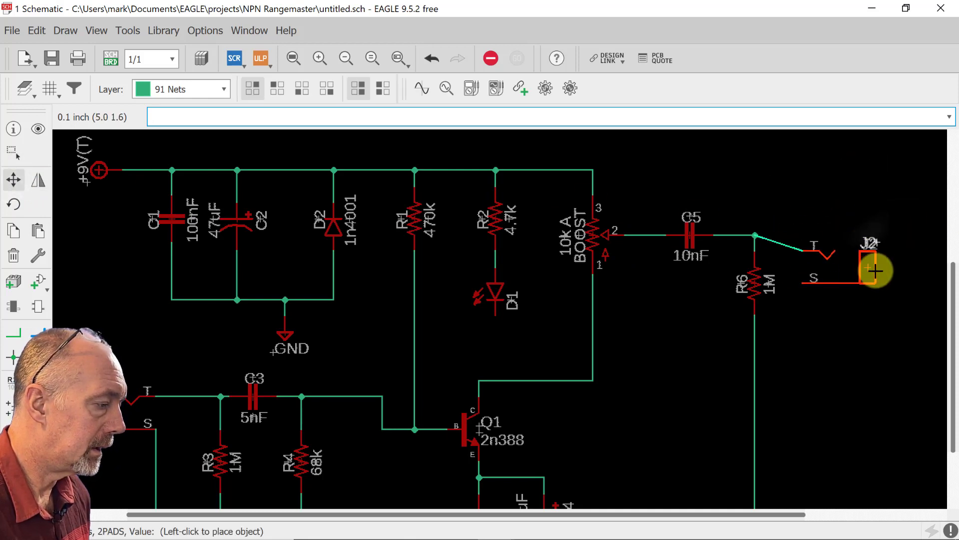
{"action": "left_click", "coordinate": [867, 252]}
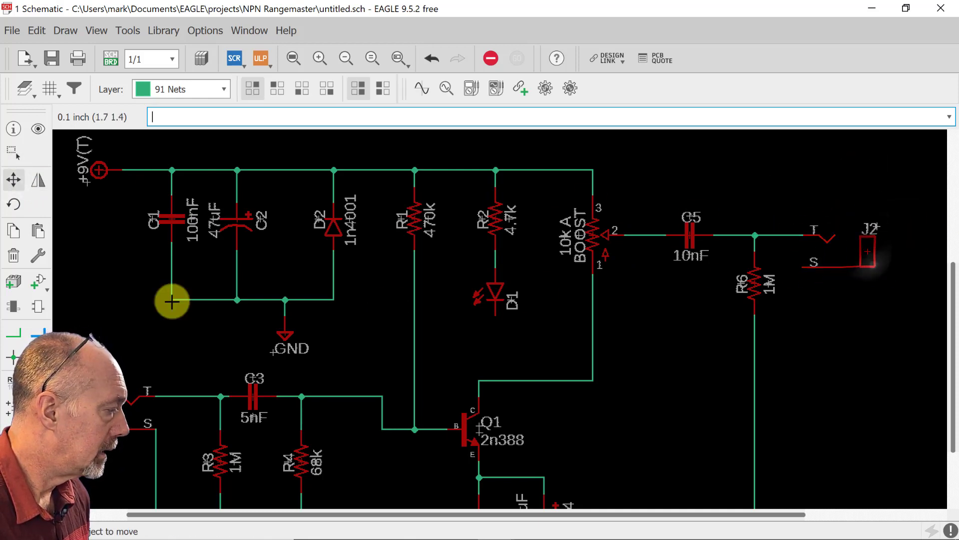
Wire the sleeve of J2 to the ground line below R6
{"action": "left_click", "coordinate": [14, 333]}
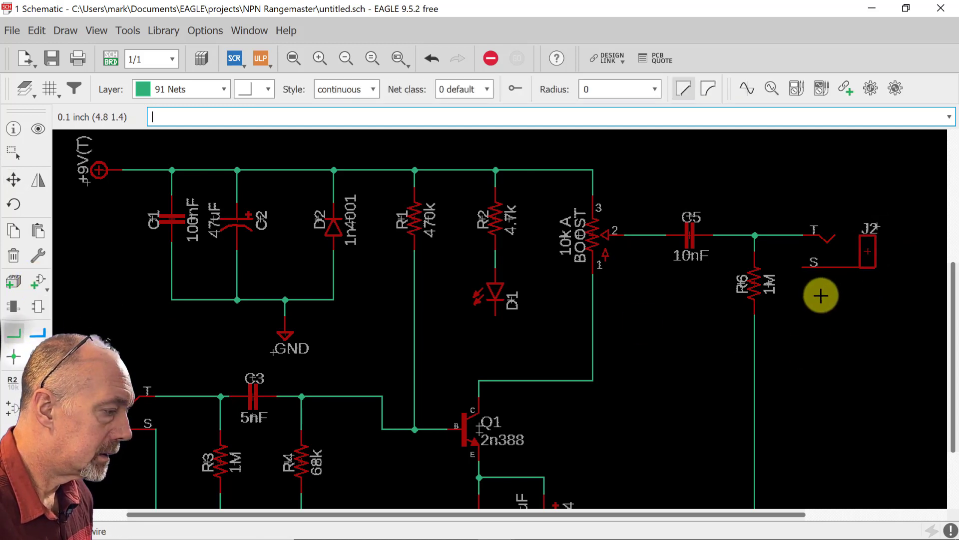
{"action": "left_click", "coordinate": [802, 268]}
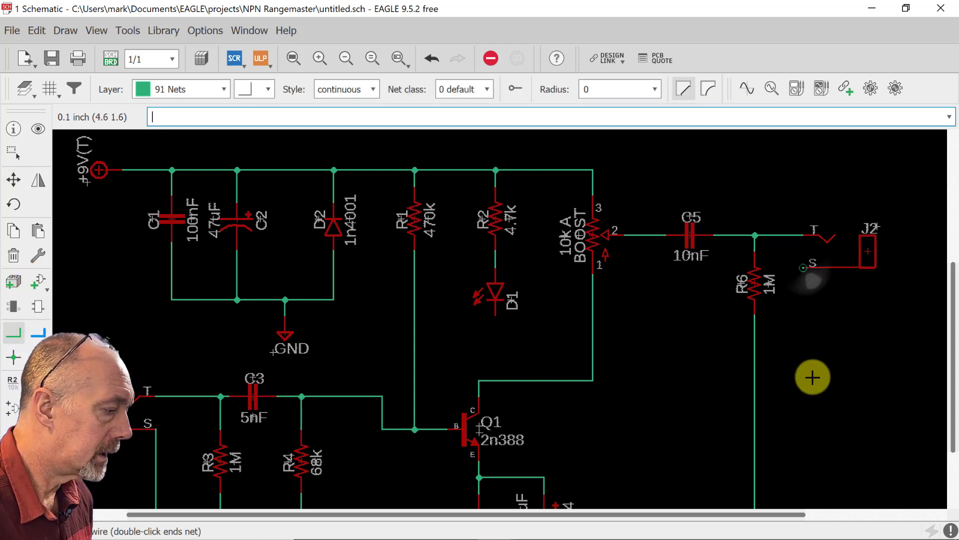
{"action": "left_click", "coordinate": [755, 395]}
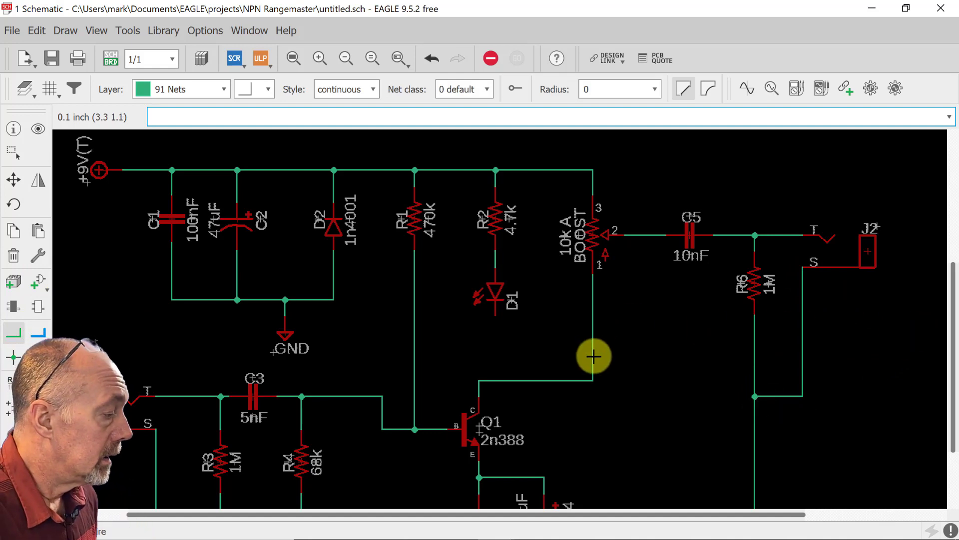
Place a PADS.RND_LBL pad from the supply pins library, rotated 180°, just below LED D1
{"action": "left_click", "coordinate": [43, 278]}
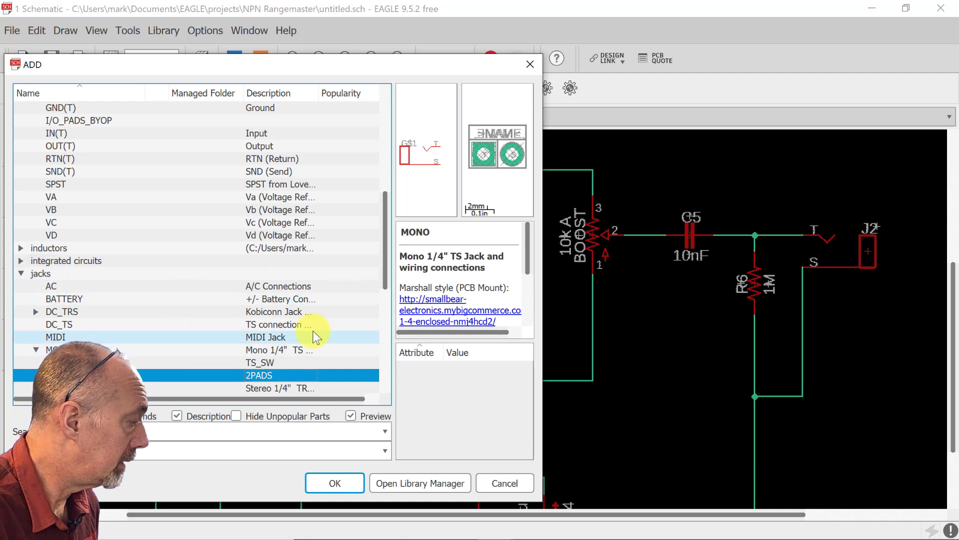
{"action": "key", "text": "Up"}
{"action": "key", "text": "Up"}
{"action": "key", "text": "Up"}
{"action": "key", "text": "Up"}
{"action": "key", "text": "Up"}
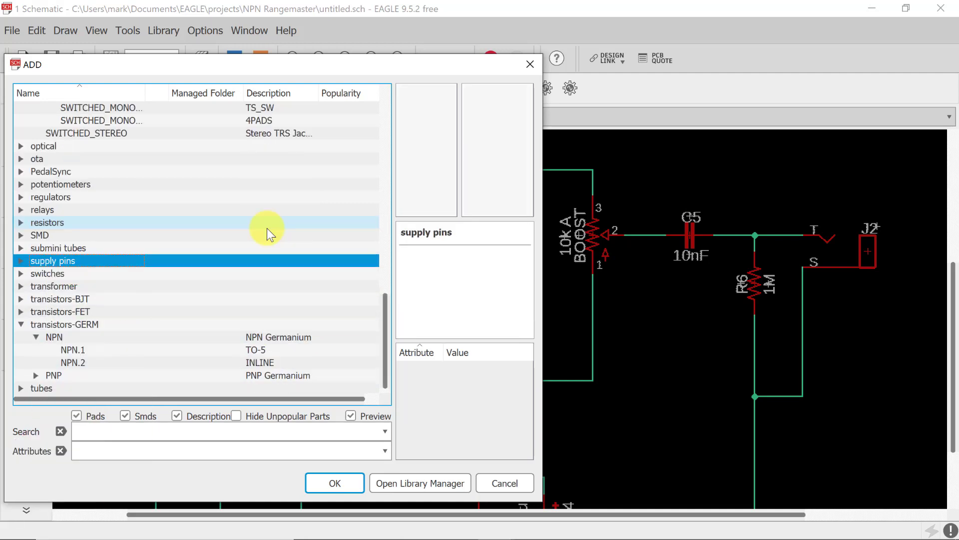
{"action": "key", "text": "Right"}
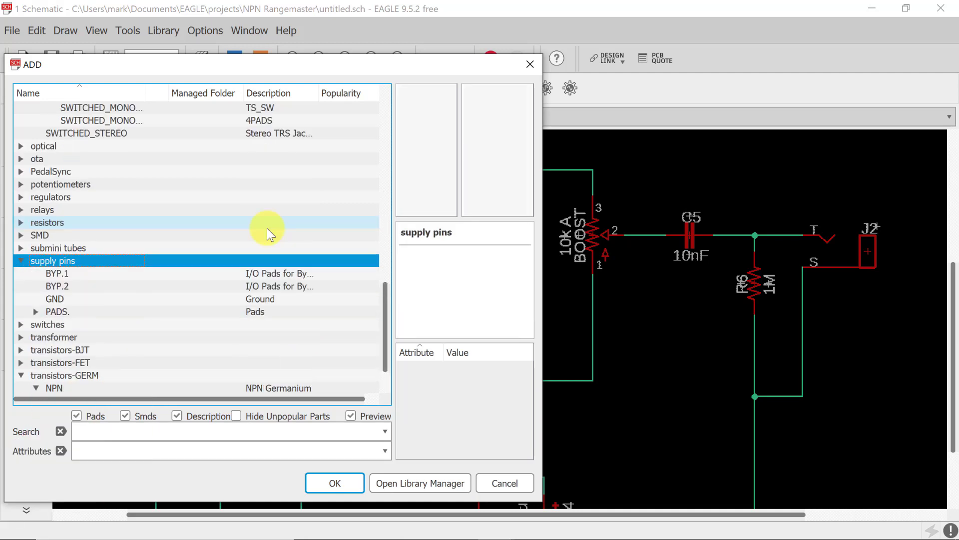
{"action": "key", "text": "Down"}
{"action": "key", "text": "Down"}
{"action": "key", "text": "Down"}
{"action": "key", "text": "Down"}
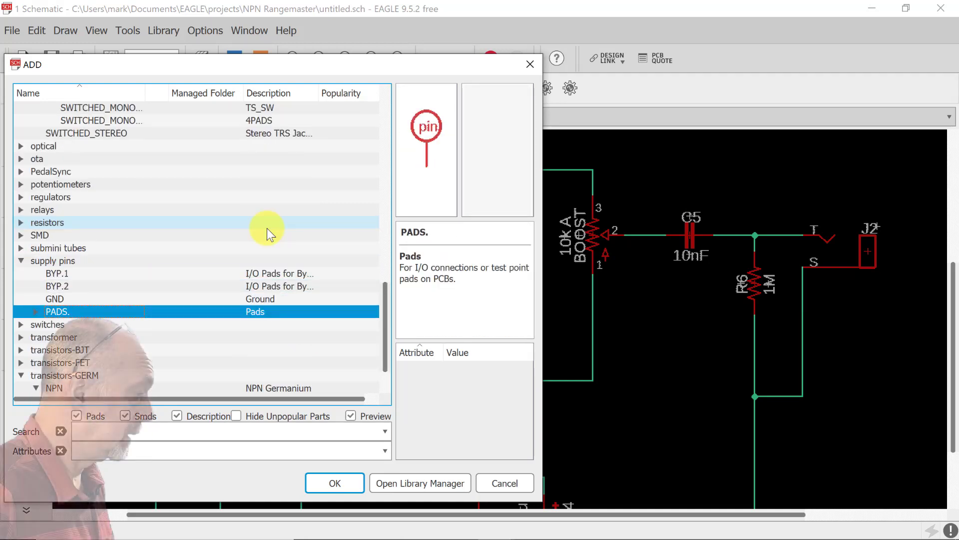
{"action": "key", "text": "Up"}
{"action": "key", "text": "Down"}
{"action": "key", "text": "Right"}
{"action": "key", "text": "Down"}
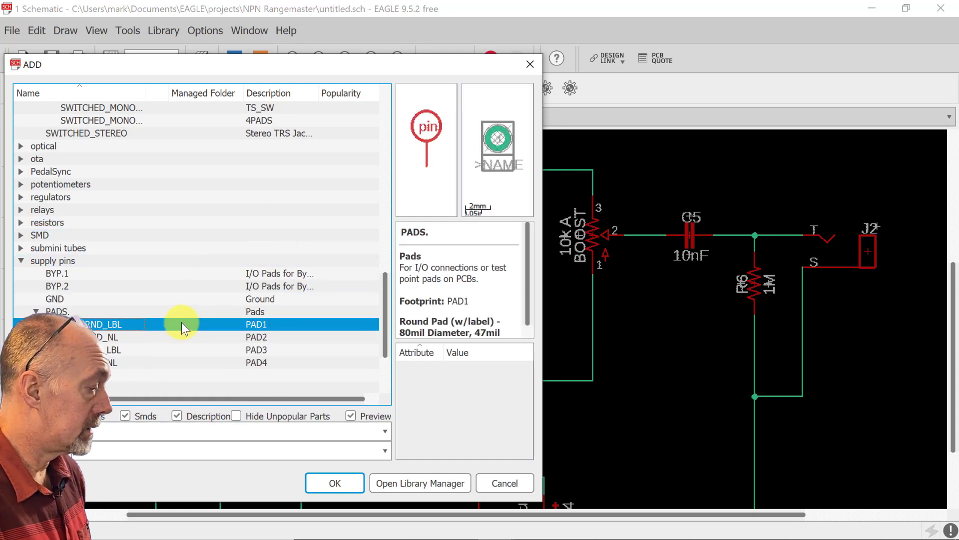
{"action": "left_click", "coordinate": [330, 482]}
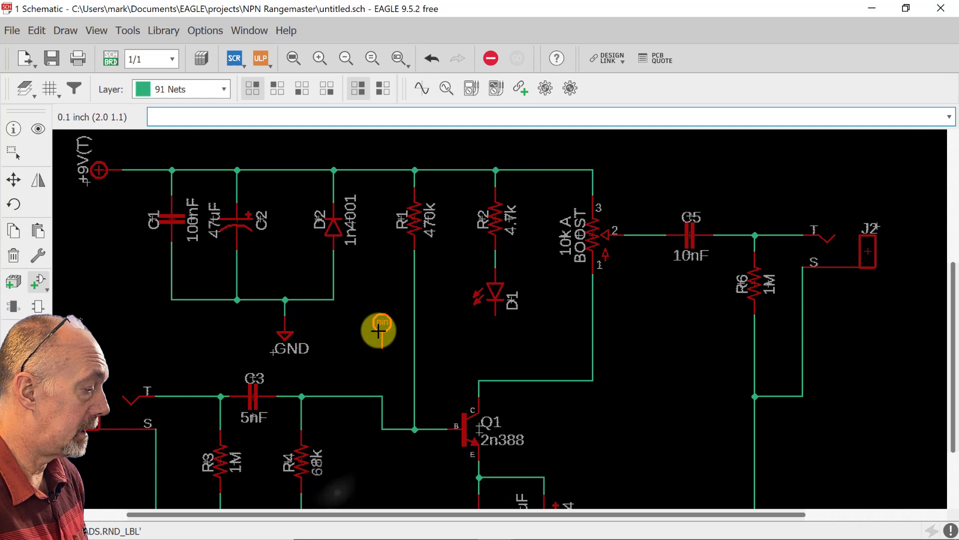
{"action": "right_click", "coordinate": [439, 352]}
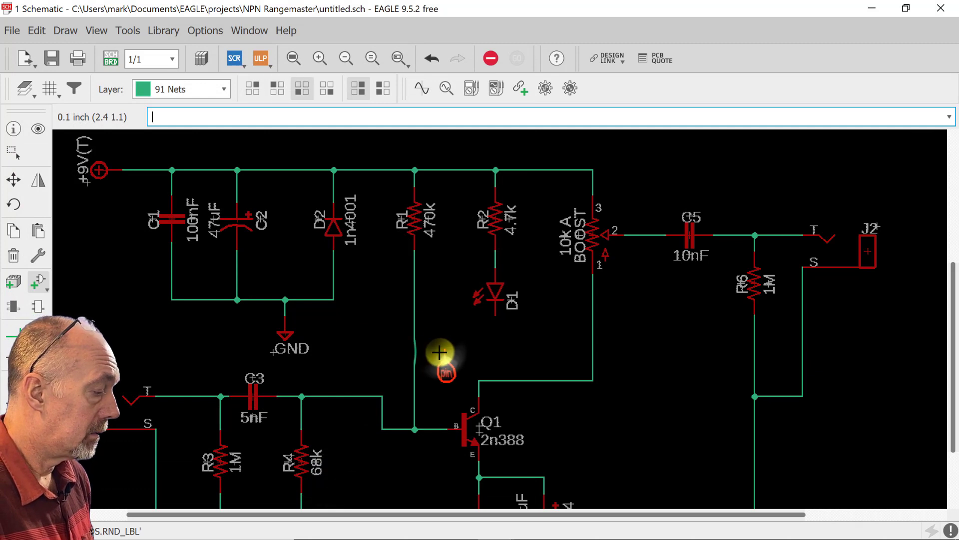
{"action": "left_click", "coordinate": [496, 330]}
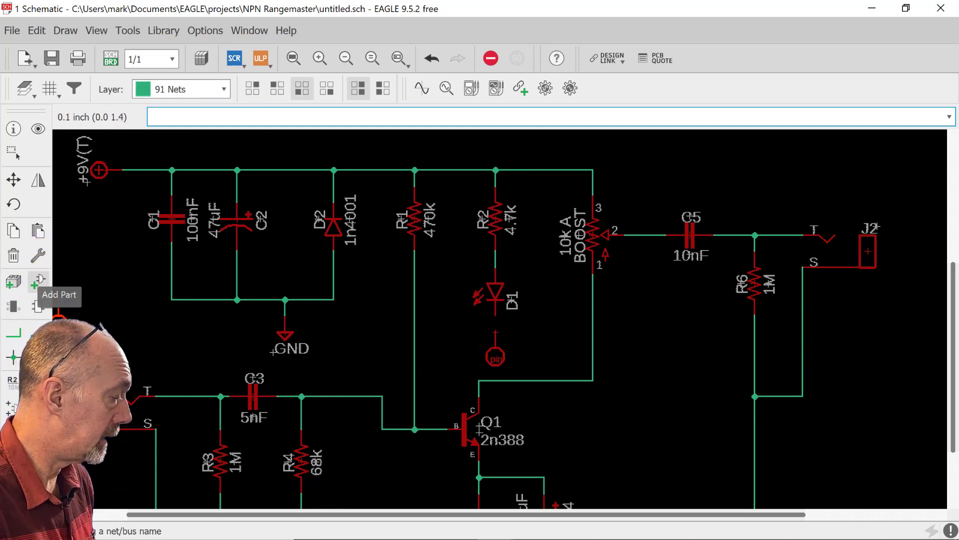
{"action": "left_click", "coordinate": [12, 382]}
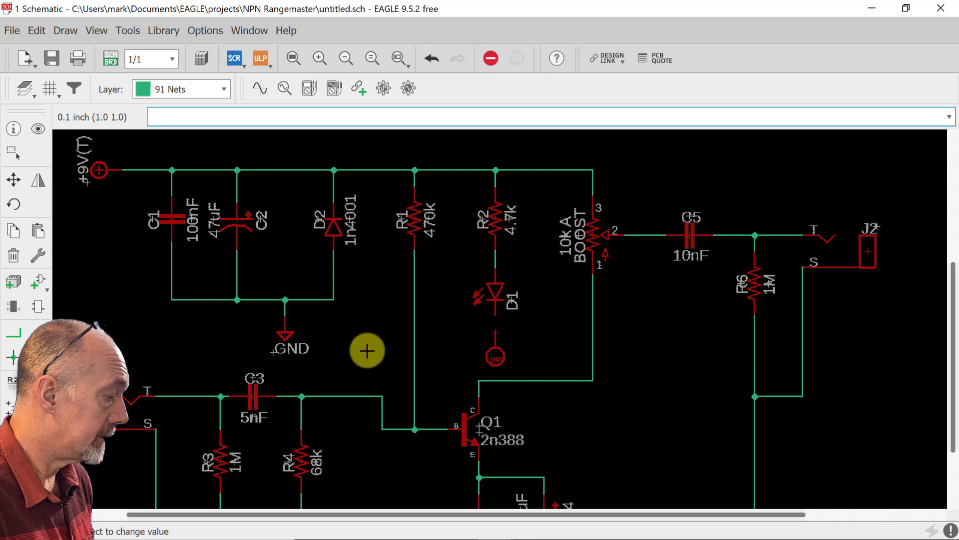
{"action": "left_click", "coordinate": [494, 337]}
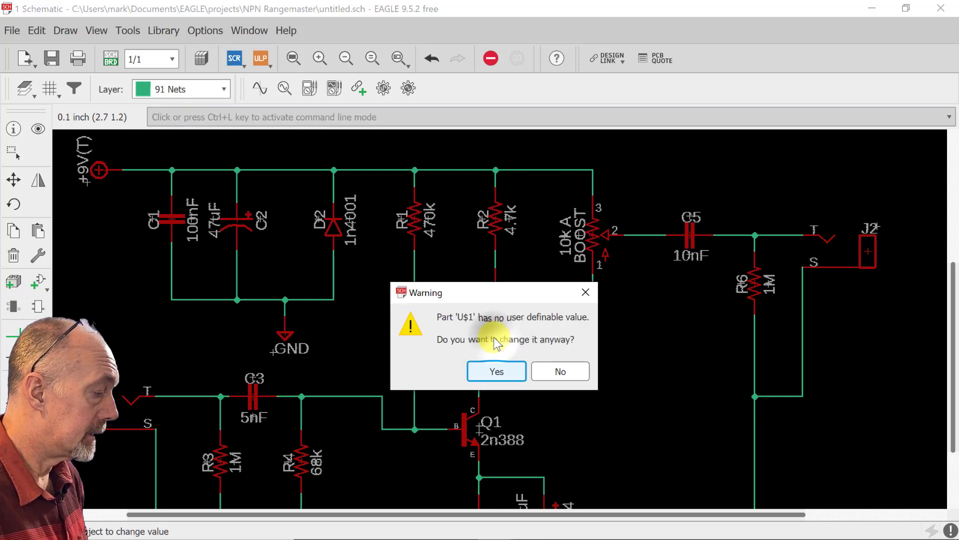
{"action": "left_click", "coordinate": [499, 374]}
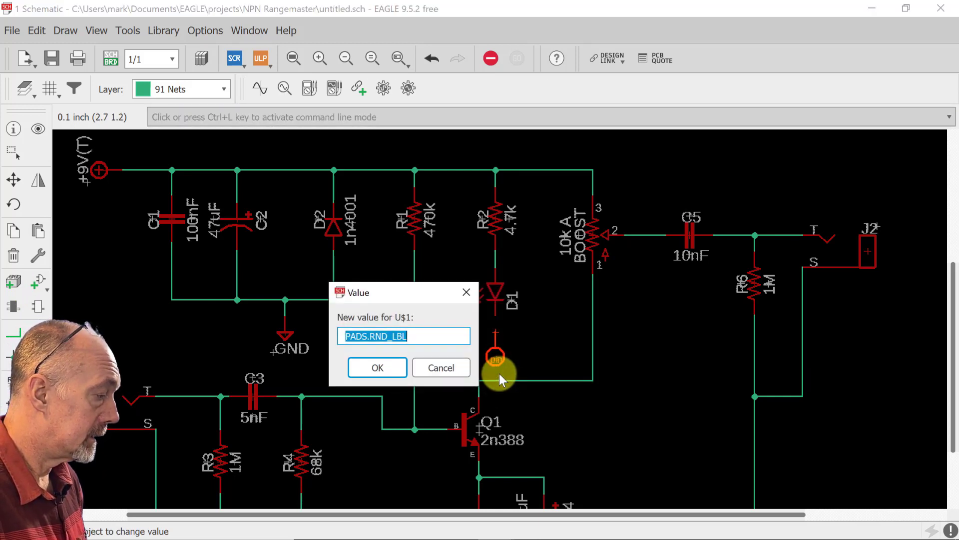
{"action": "key", "text": "Escape"}
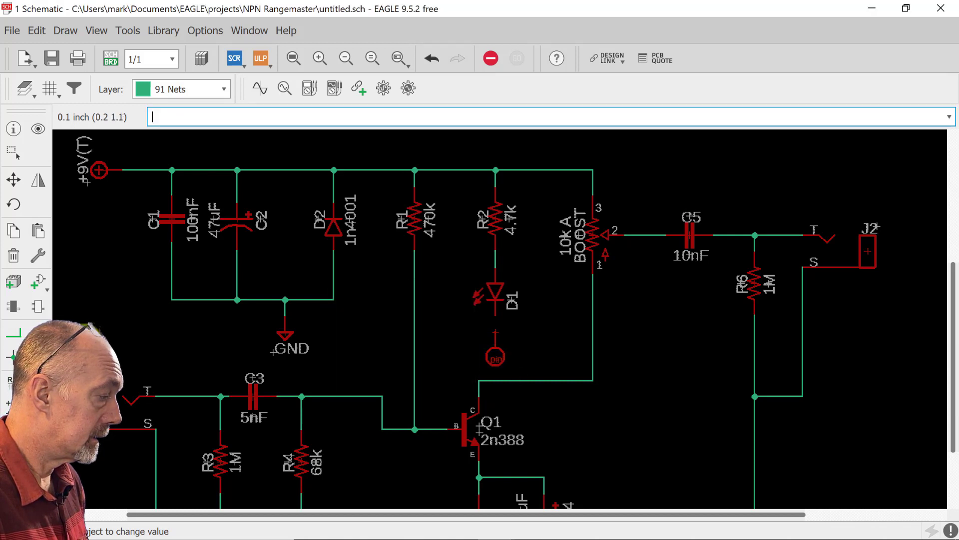
Name the pad below D1 LED- and wire it to the lower end of D1
{"action": "left_click", "coordinate": [492, 345]}
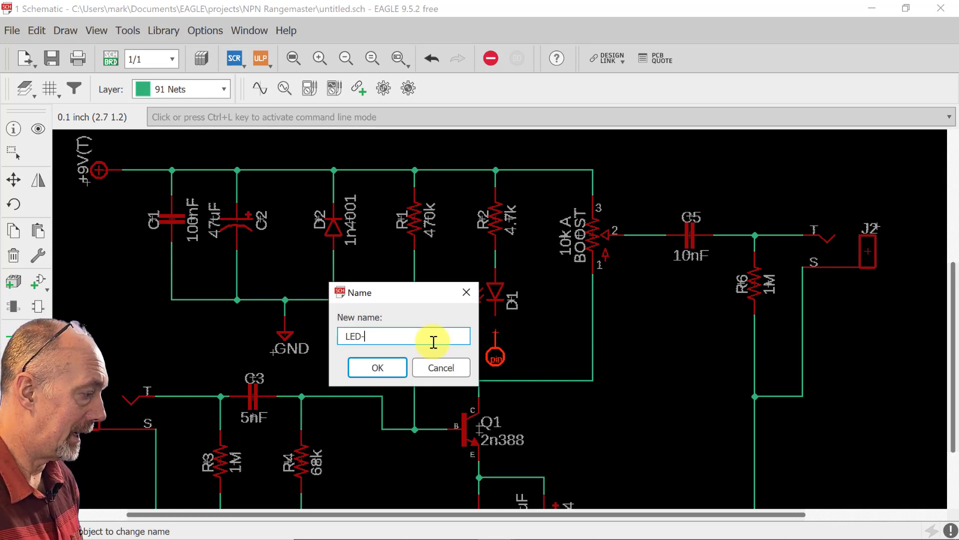
{"action": "key", "text": "Return"}
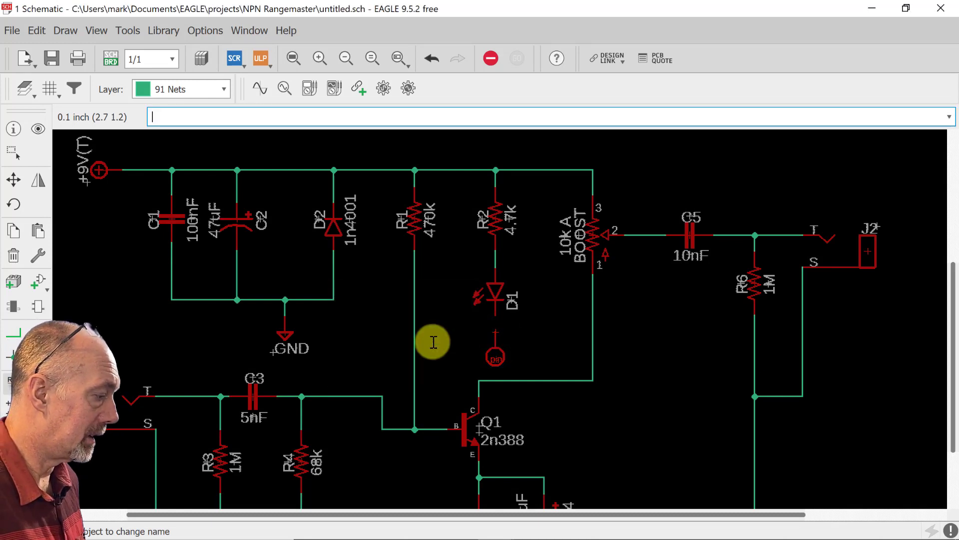
{"action": "left_click", "coordinate": [20, 337]}
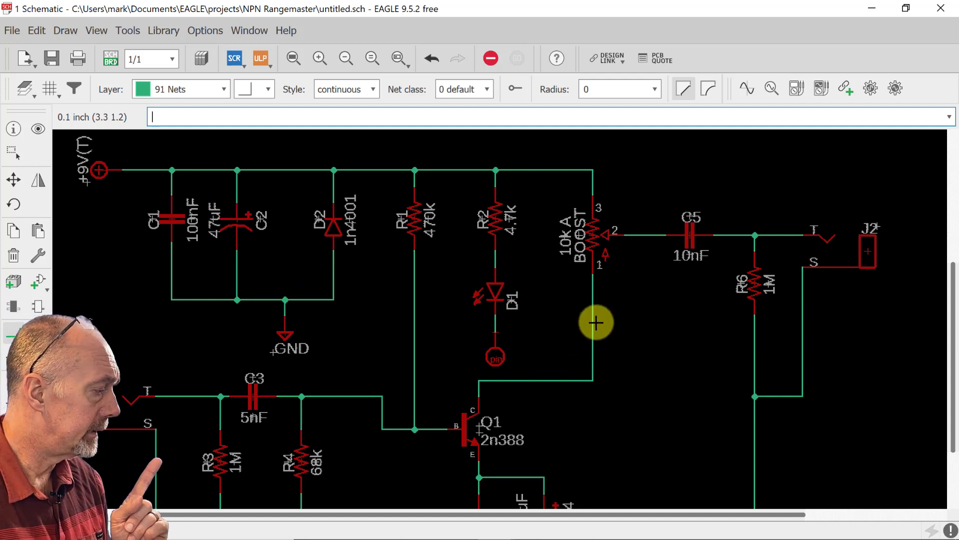
Move C1, C2 and diode D2 up closer to the +9V supply line
{"action": "left_click", "coordinate": [14, 180]}
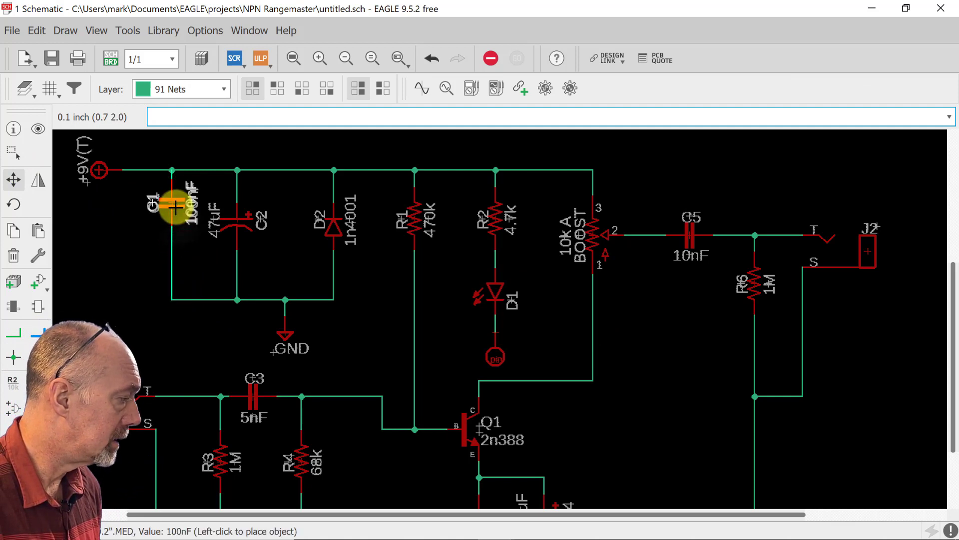
{"action": "left_click", "coordinate": [171, 205]}
{"action": "left_click", "coordinate": [238, 222]}
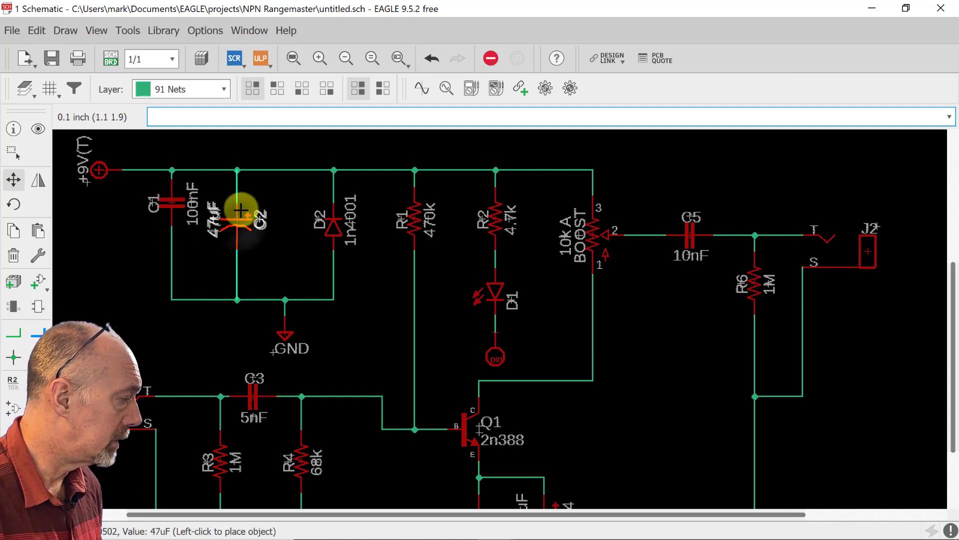
{"action": "left_click", "coordinate": [238, 207]}
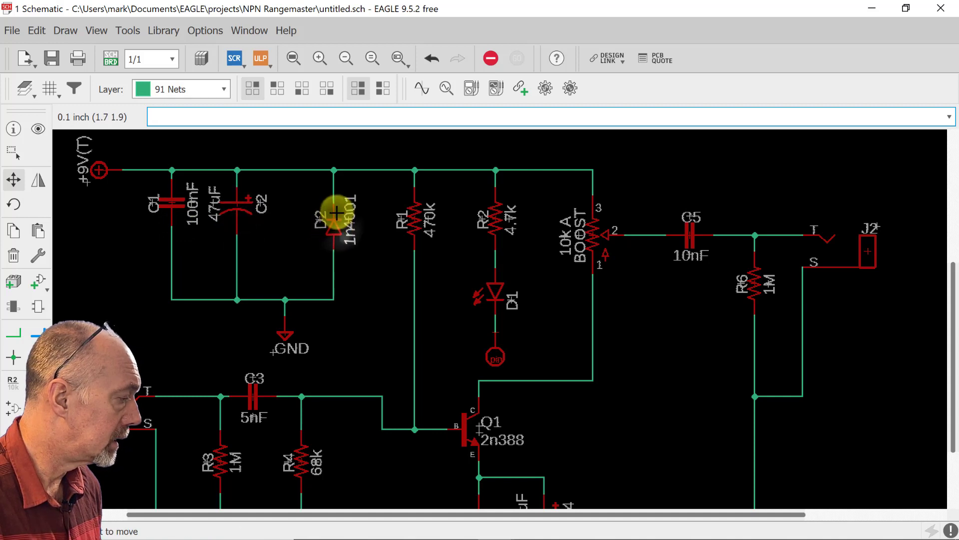
{"action": "left_click", "coordinate": [333, 221]}
{"action": "left_click", "coordinate": [334, 205]}
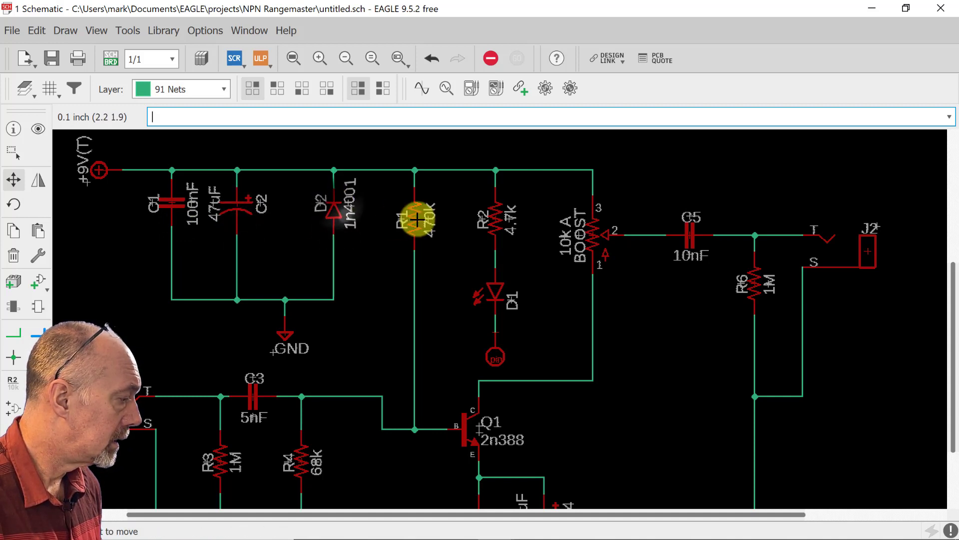
{"action": "left_click", "coordinate": [417, 219]}
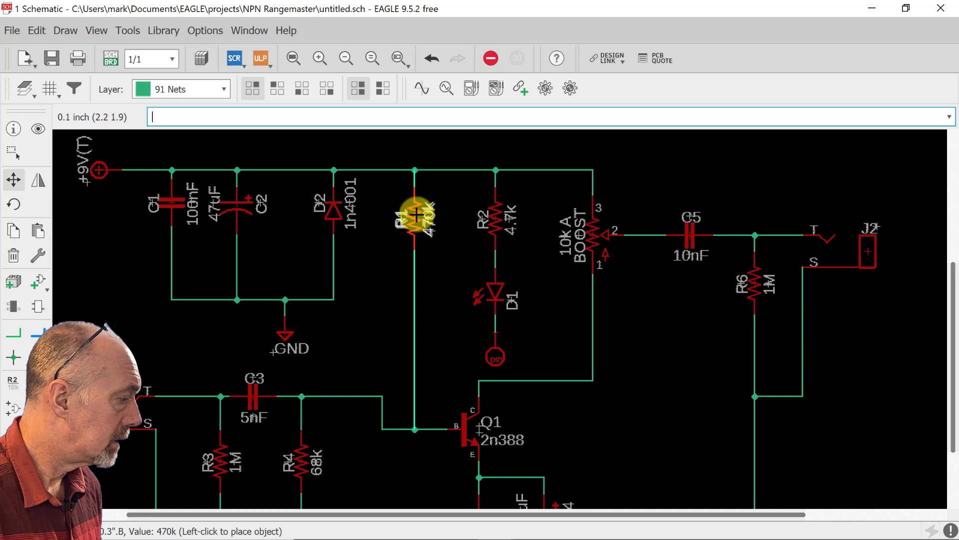
{"action": "left_click", "coordinate": [415, 220]}
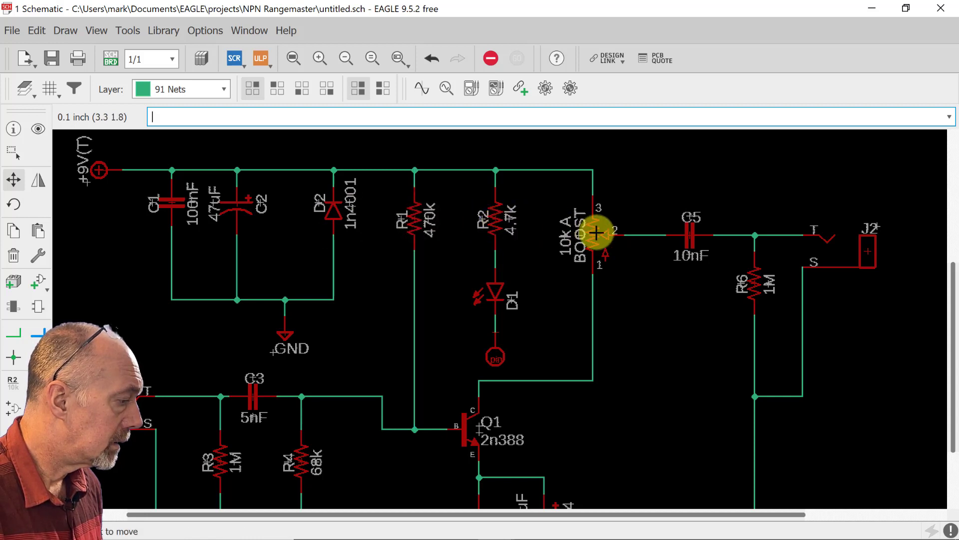
Move the BOOST pot up closer to the supply line and shift C5 up and left, level with pot pin 2
{"action": "left_click", "coordinate": [596, 233]}
{"action": "left_click", "coordinate": [593, 225]}
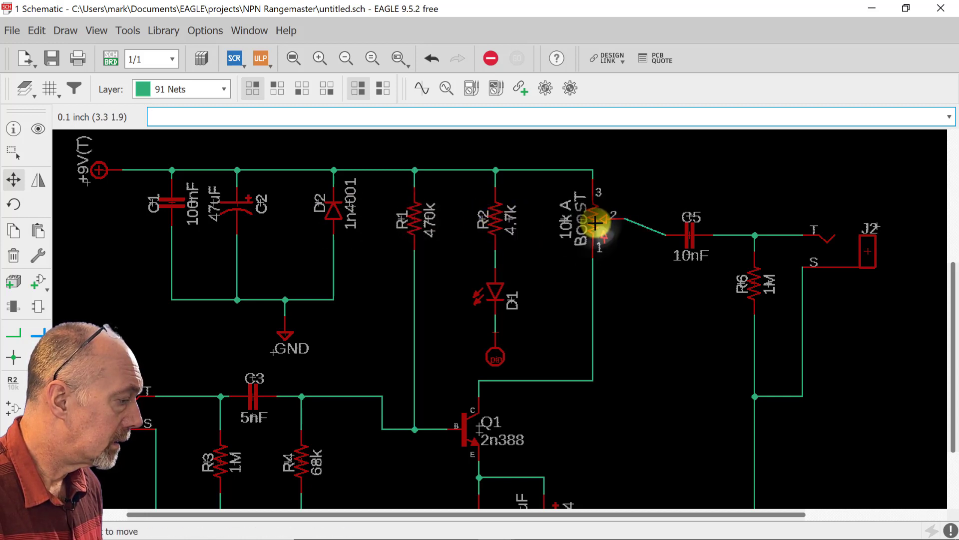
{"action": "left_click", "coordinate": [691, 235]}
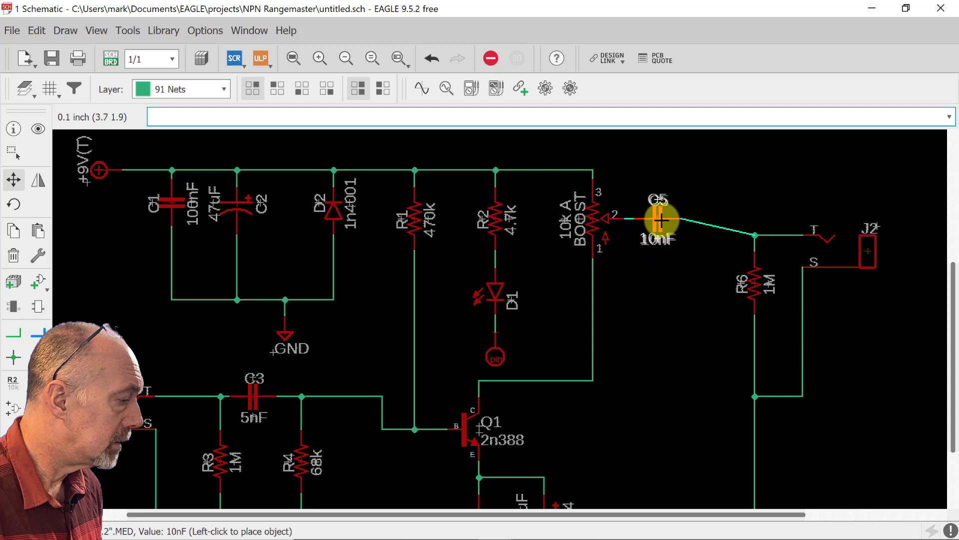
{"action": "left_click", "coordinate": [658, 218]}
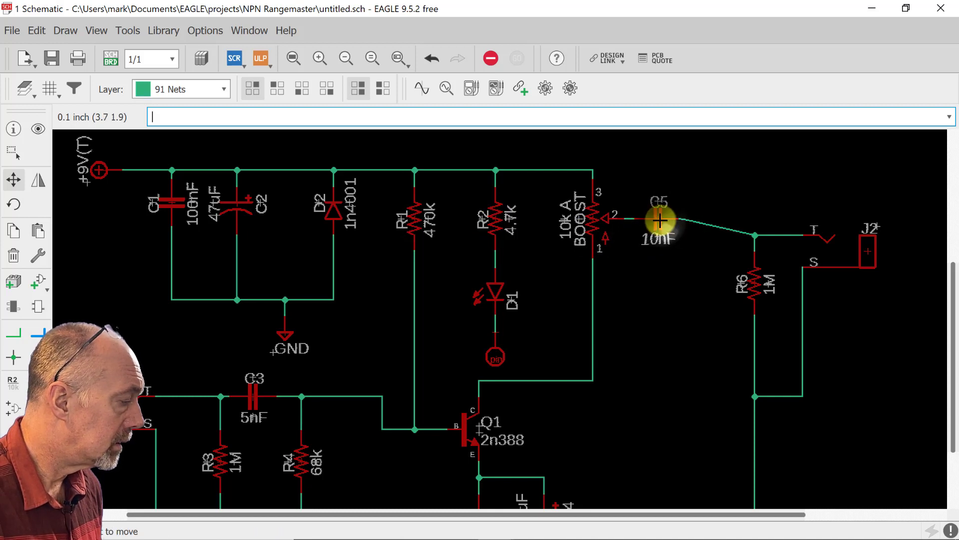
Shift diode D2 left toward C2 and R1 left toward D2, realigning their supply-line junctions and D2's ground wire corner
{"action": "left_click", "coordinate": [333, 170]}
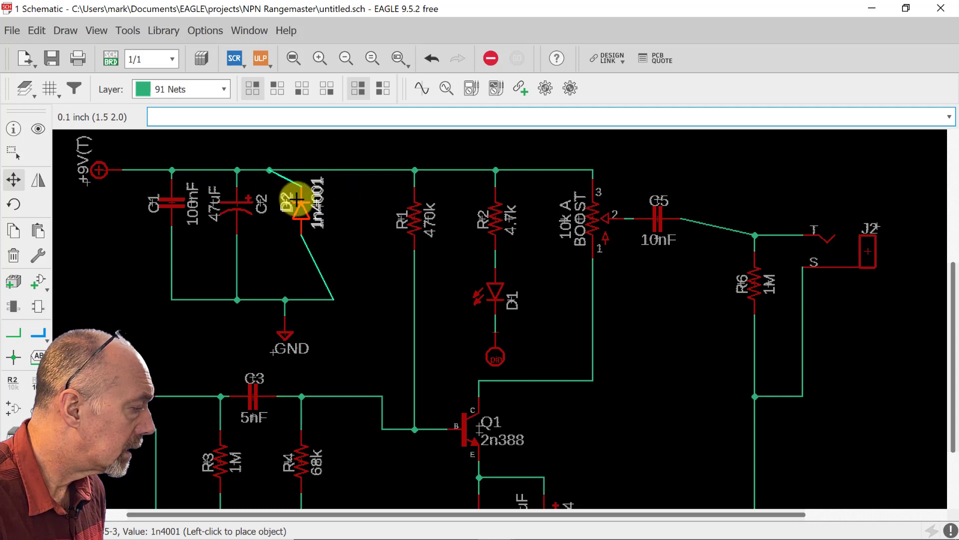
{"action": "left_click", "coordinate": [302, 202]}
{"action": "left_click", "coordinate": [298, 174]}
{"action": "left_click", "coordinate": [298, 172]}
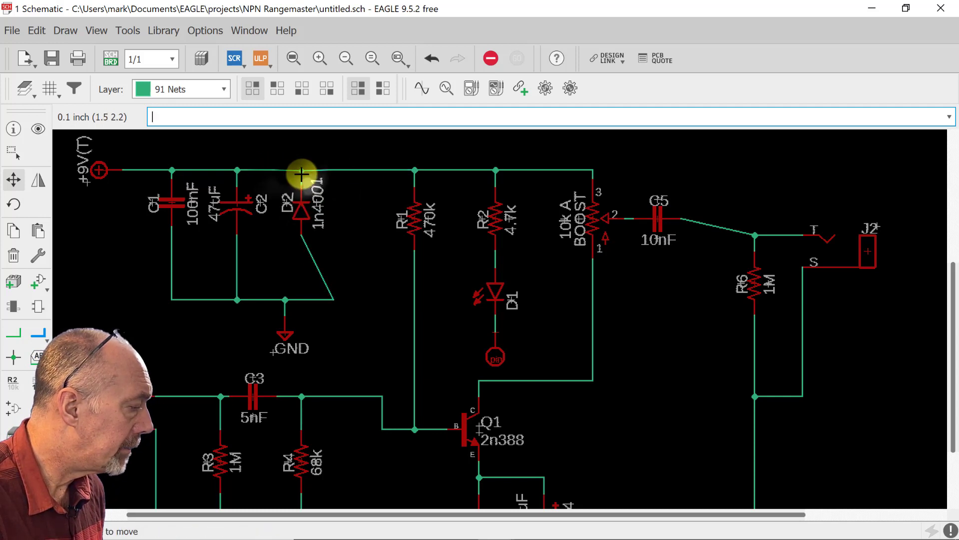
{"action": "left_click", "coordinate": [332, 298]}
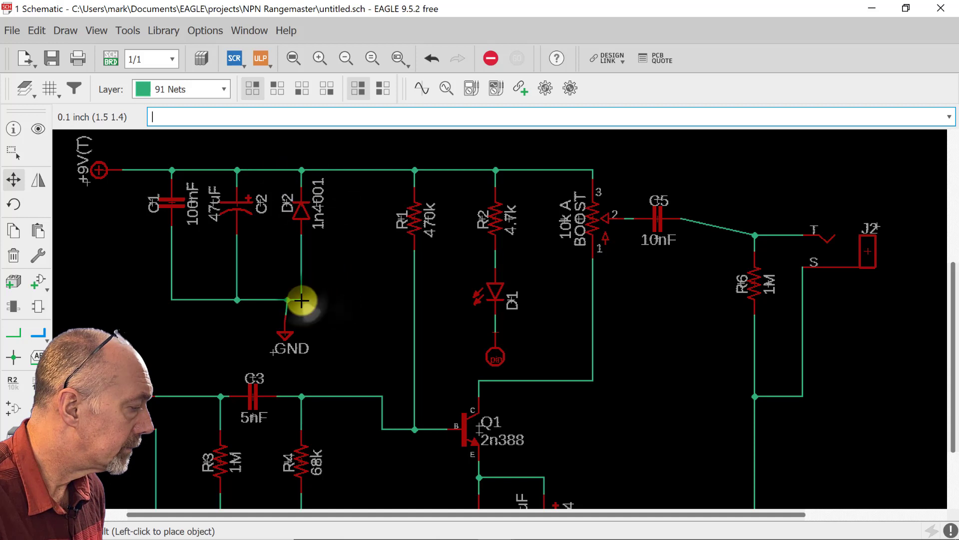
{"action": "left_click", "coordinate": [301, 300]}
{"action": "left_click", "coordinate": [417, 217]}
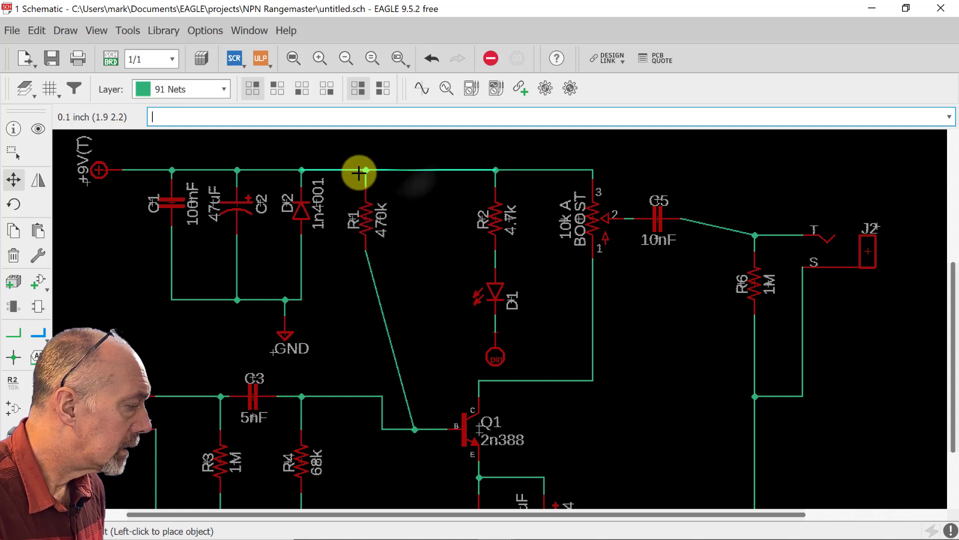
{"action": "left_click", "coordinate": [365, 189]}
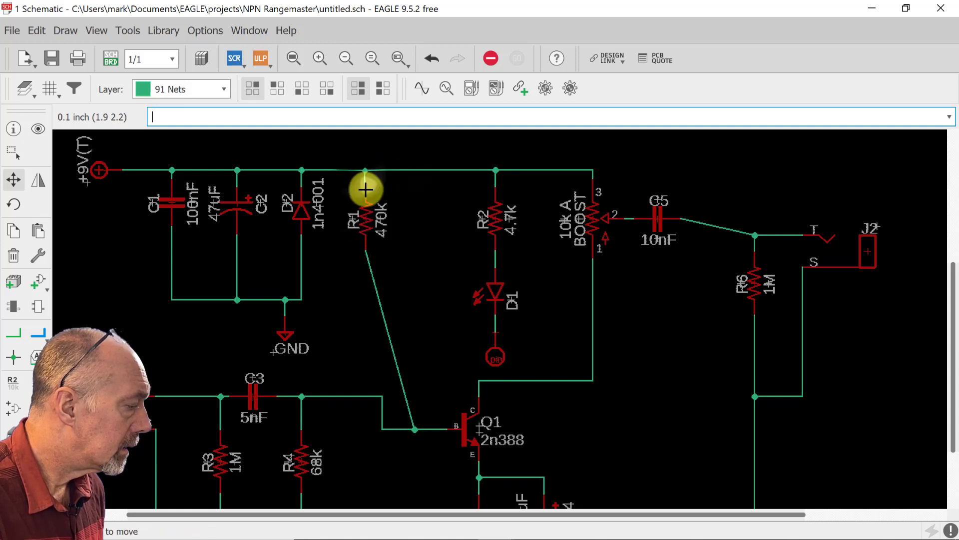
Raise the ground line beneath C1, C2 and D2 closer to the components, and move the GND symbol up to follow it
{"action": "left_click", "coordinate": [271, 299]}
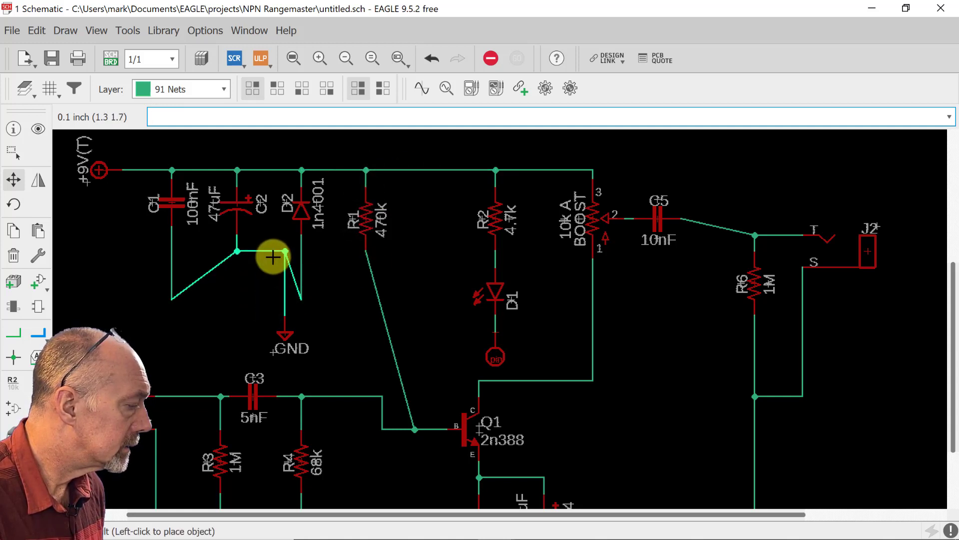
{"action": "left_click", "coordinate": [273, 256]}
{"action": "left_click", "coordinate": [302, 299]}
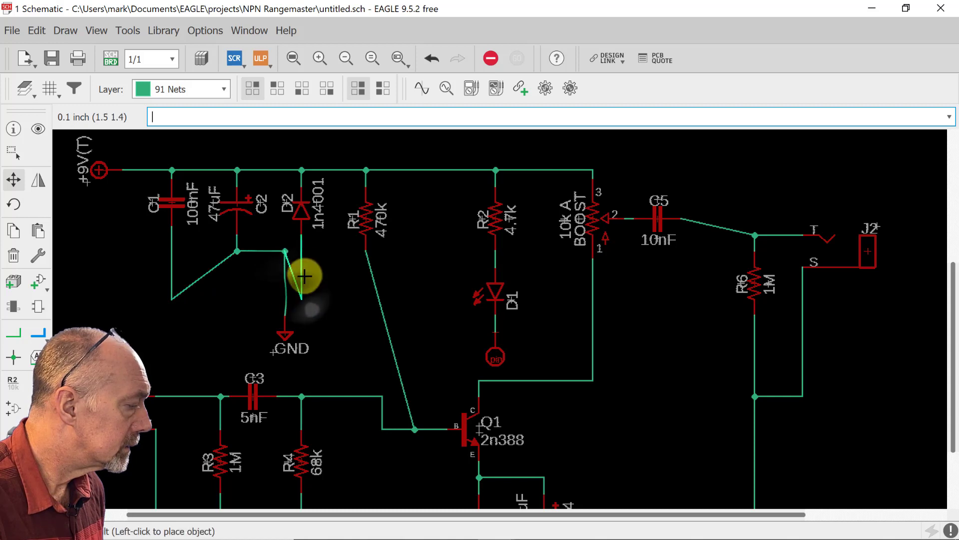
{"action": "left_click", "coordinate": [305, 249]}
{"action": "left_click", "coordinate": [171, 295]}
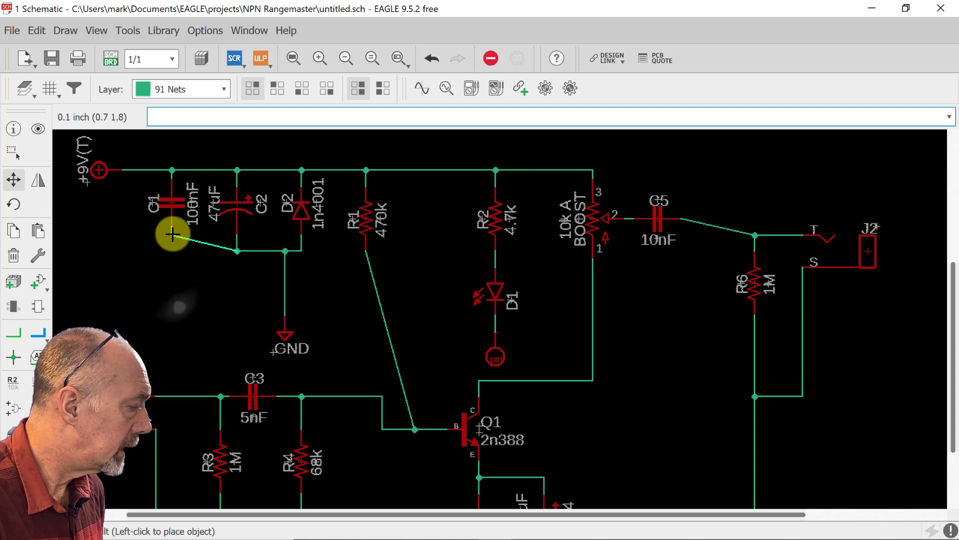
{"action": "left_click", "coordinate": [169, 248]}
{"action": "left_click", "coordinate": [286, 327]}
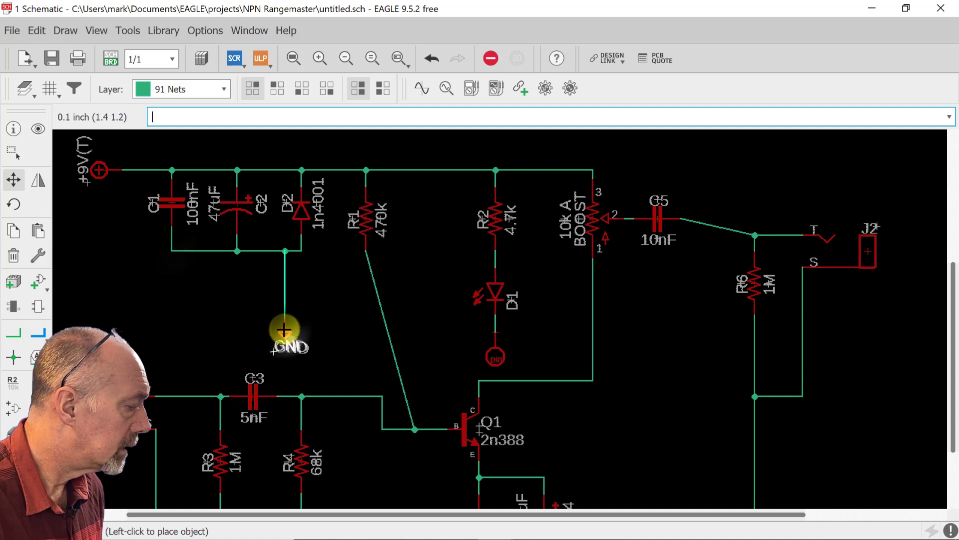
{"action": "left_click", "coordinate": [285, 283]}
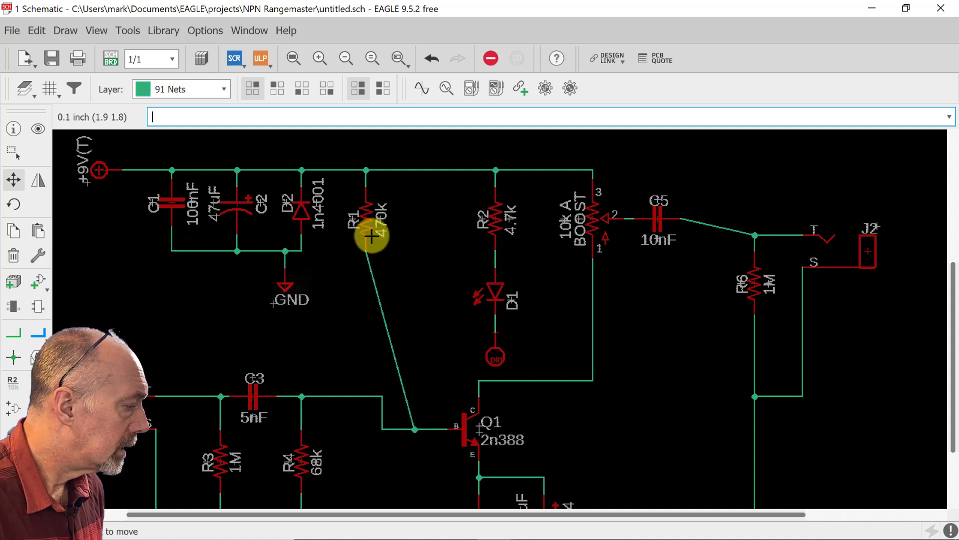
Straighten R1's lower wire down to the level of the C3 line, and delete the tangled wires leading to R4 and Q1's base
{"action": "left_click", "coordinate": [415, 428]}
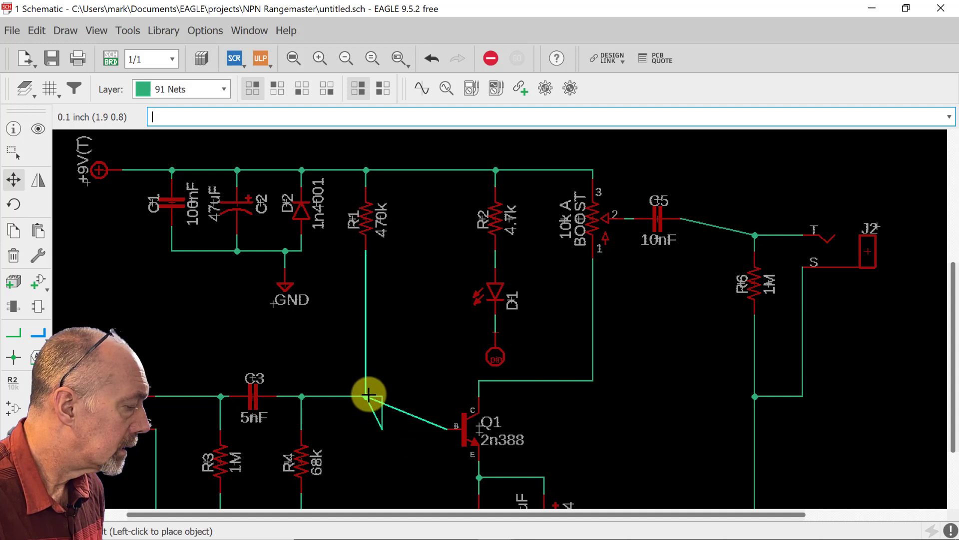
{"action": "left_click", "coordinate": [369, 395]}
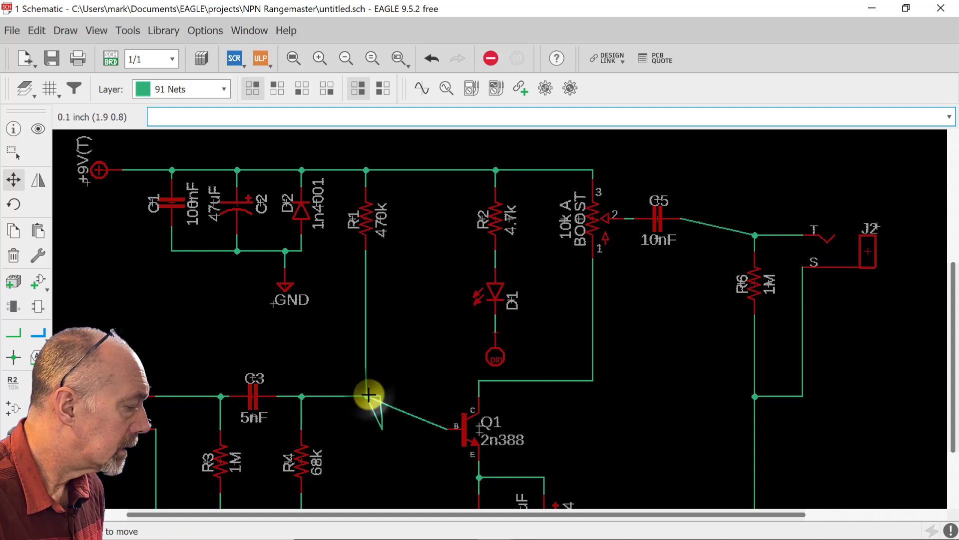
{"action": "left_click", "coordinate": [13, 256]}
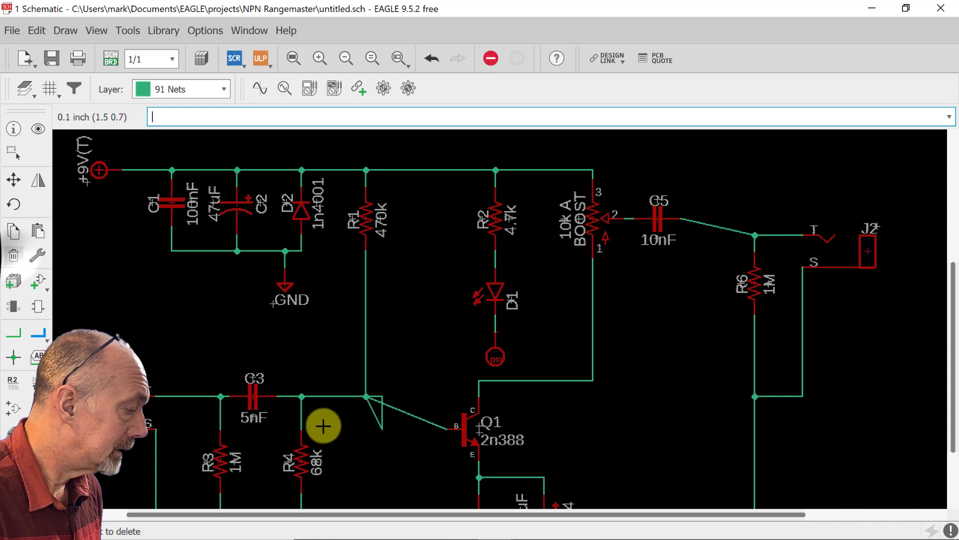
{"action": "left_click", "coordinate": [376, 395]}
{"action": "left_click", "coordinate": [375, 396]}
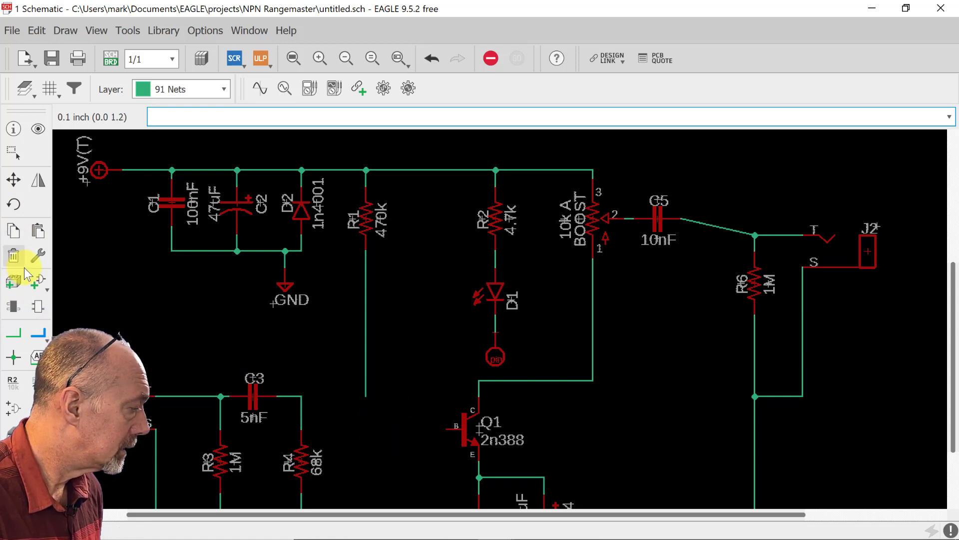
Wire the C3–R4 junction to the end of R1's wire, merging the nets as N$9, and continue the wire to Q1's base
{"action": "left_click", "coordinate": [15, 335]}
{"action": "left_click", "coordinate": [301, 396]}
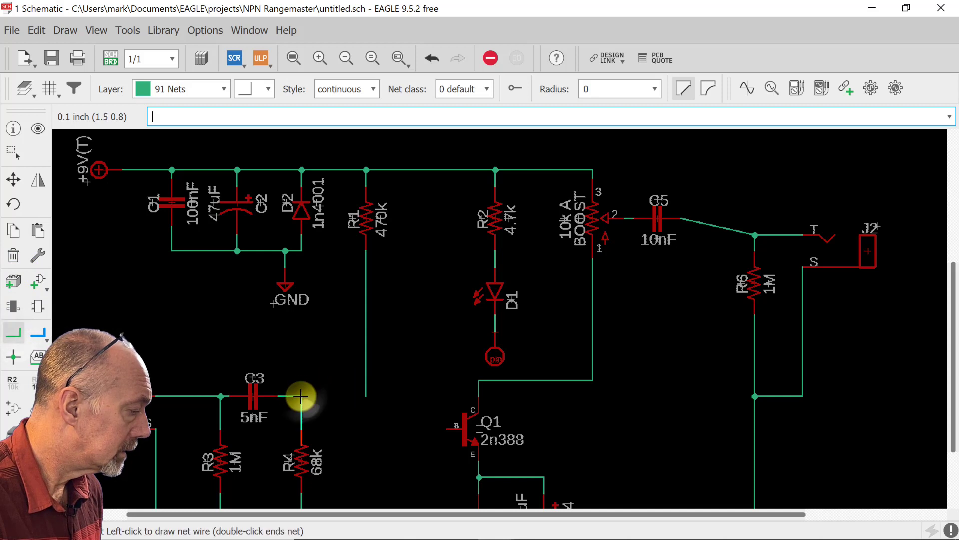
{"action": "left_click", "coordinate": [365, 396]}
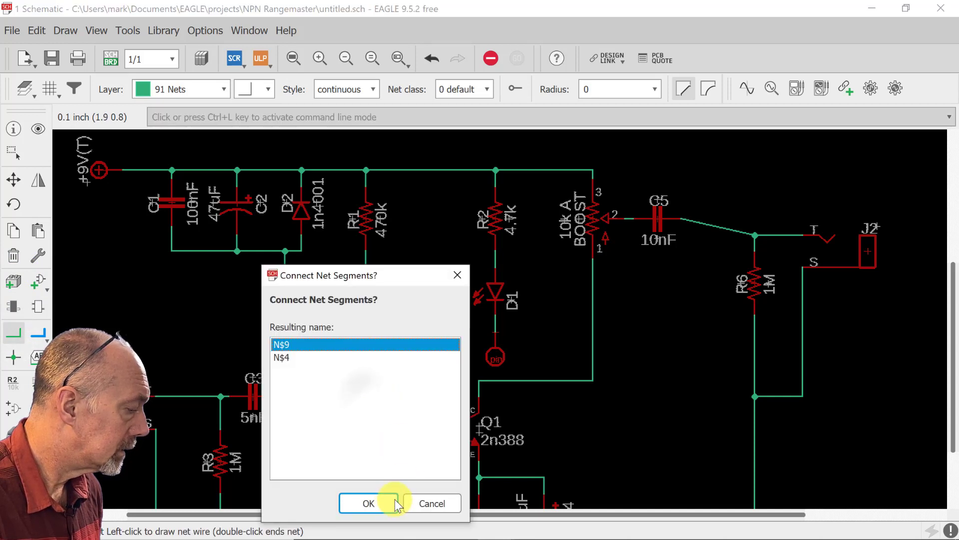
{"action": "left_click", "coordinate": [366, 501]}
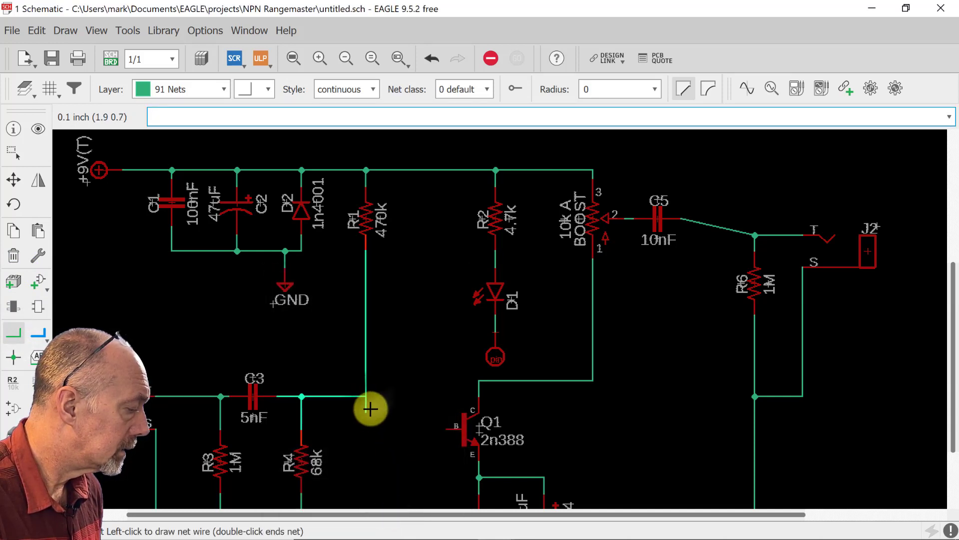
{"action": "left_click", "coordinate": [367, 396]}
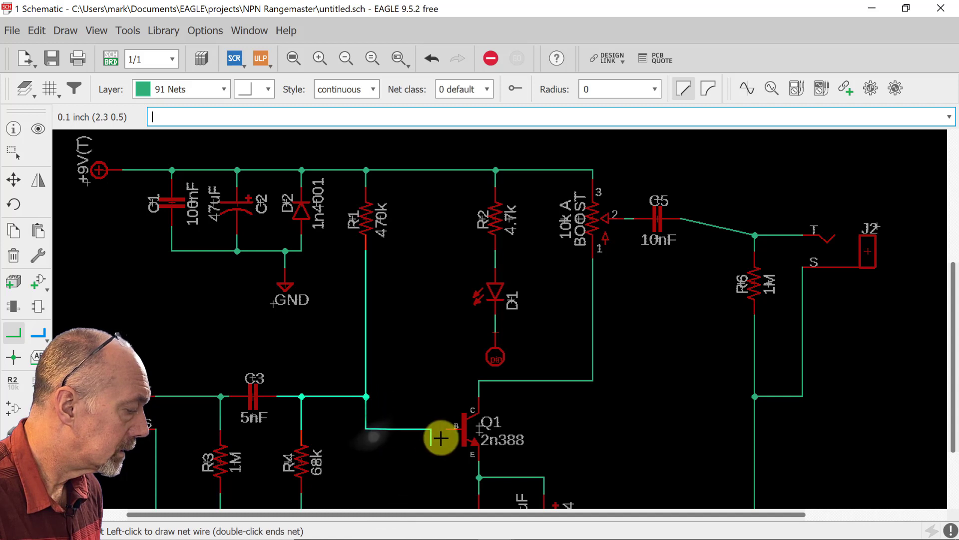
{"action": "left_click", "coordinate": [443, 430]}
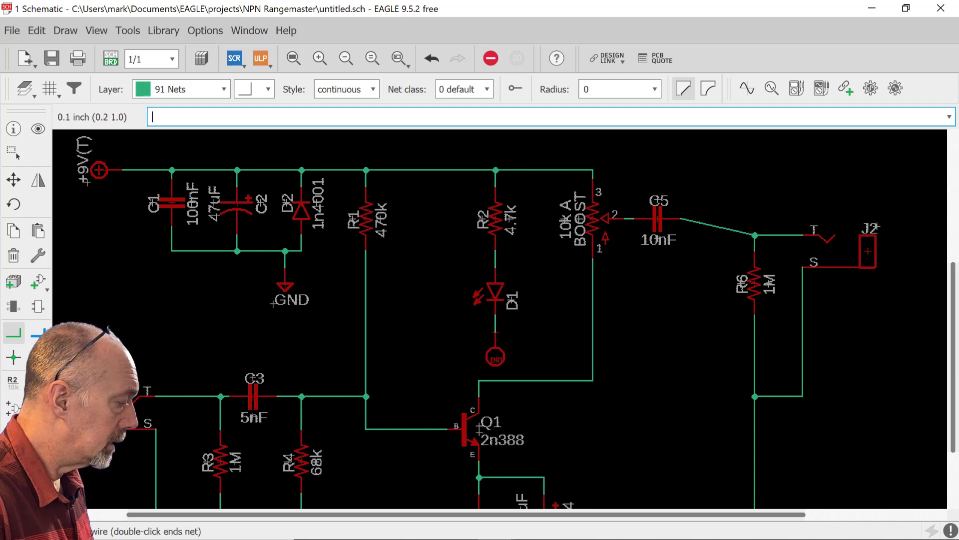
Move the C5 output junction and R6 left beside C5, and bring jack J2 in closer with its tip level with C5
{"action": "left_click", "coordinate": [14, 179]}
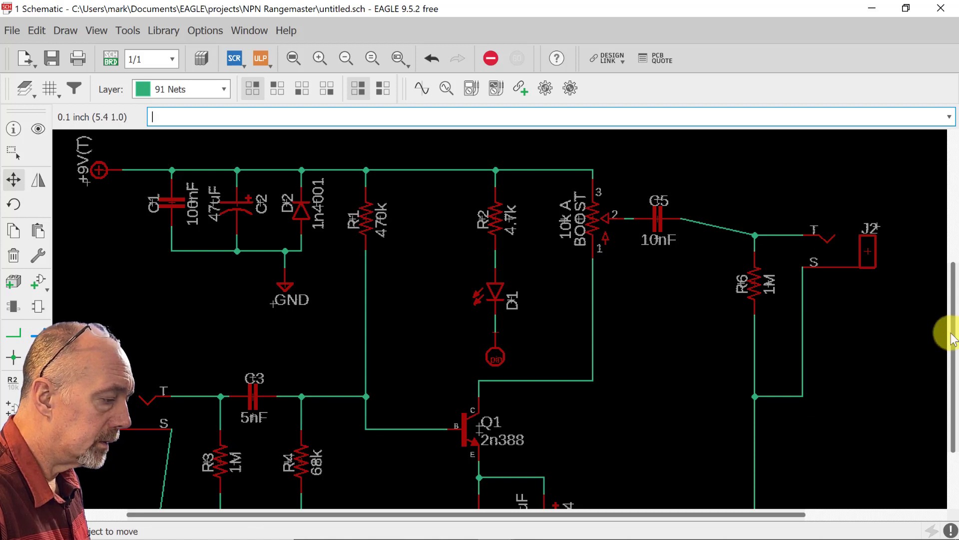
{"action": "left_click", "coordinate": [755, 235]}
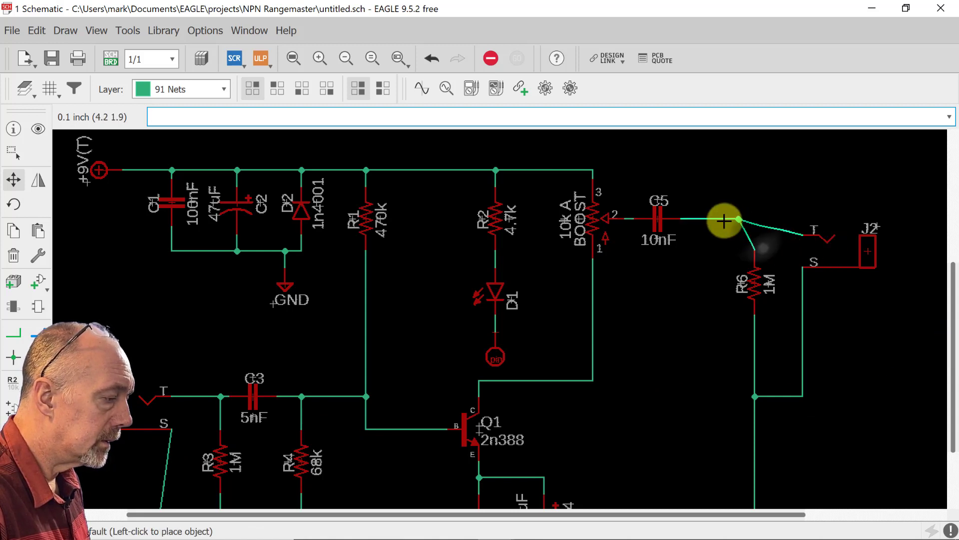
{"action": "left_click", "coordinate": [692, 218]}
{"action": "left_click", "coordinate": [754, 280]}
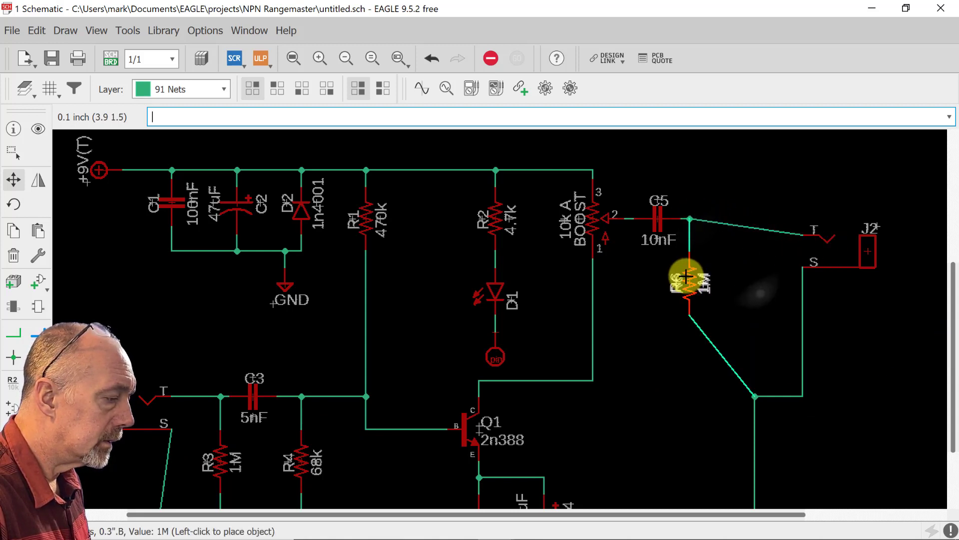
{"action": "left_click", "coordinate": [687, 267]}
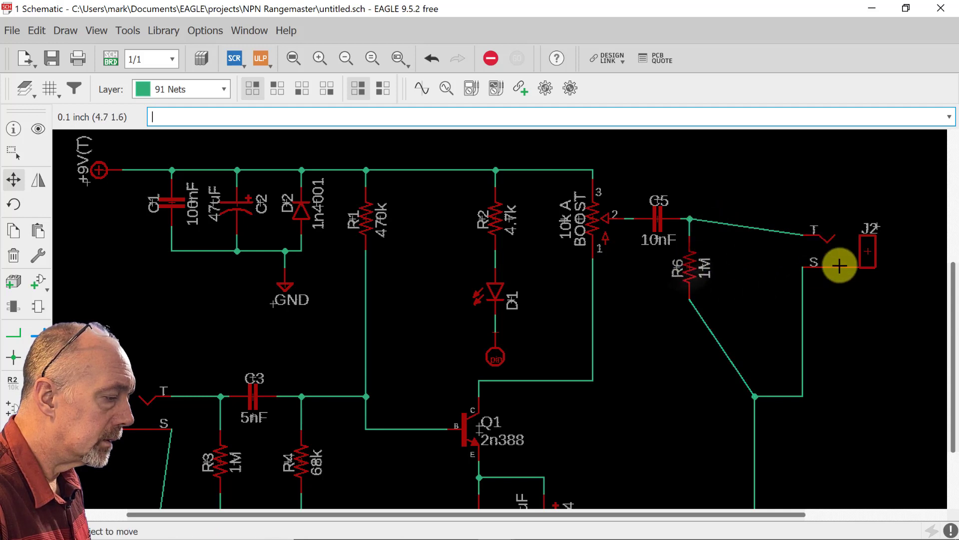
{"action": "left_click", "coordinate": [869, 256]}
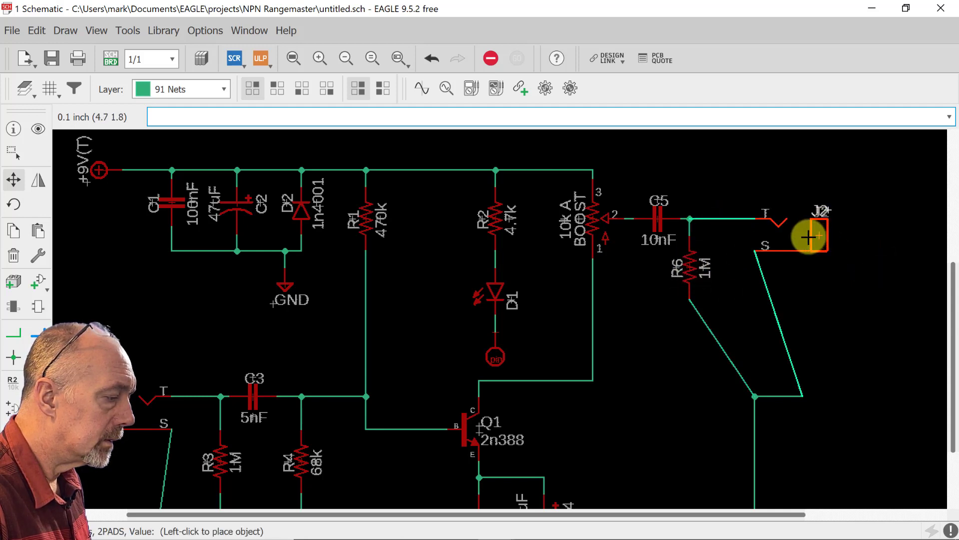
{"action": "left_click", "coordinate": [794, 236]}
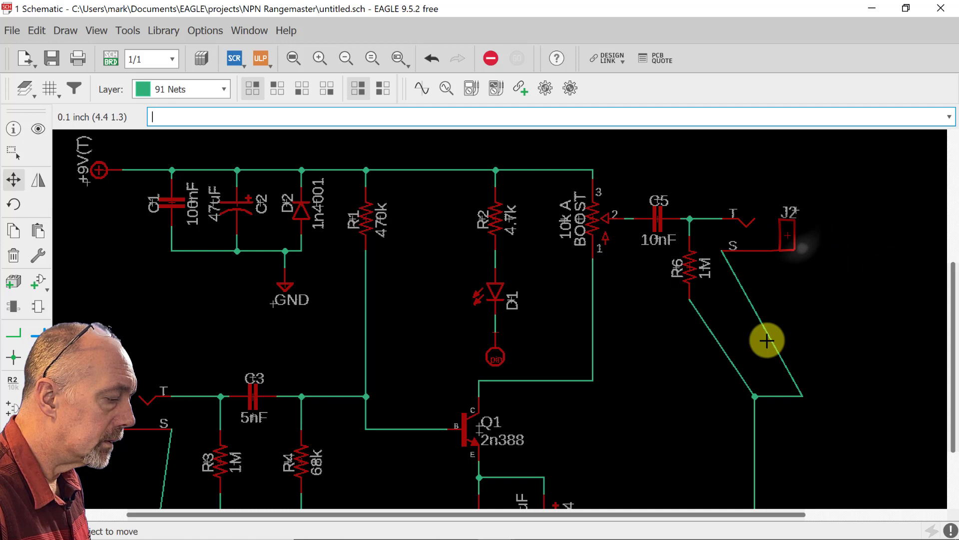
Realign R6's ground junction, J2's sleeve wire corner and the ground line's far corner so the wires run straight beneath R6 and J2
{"action": "left_click", "coordinate": [755, 394]}
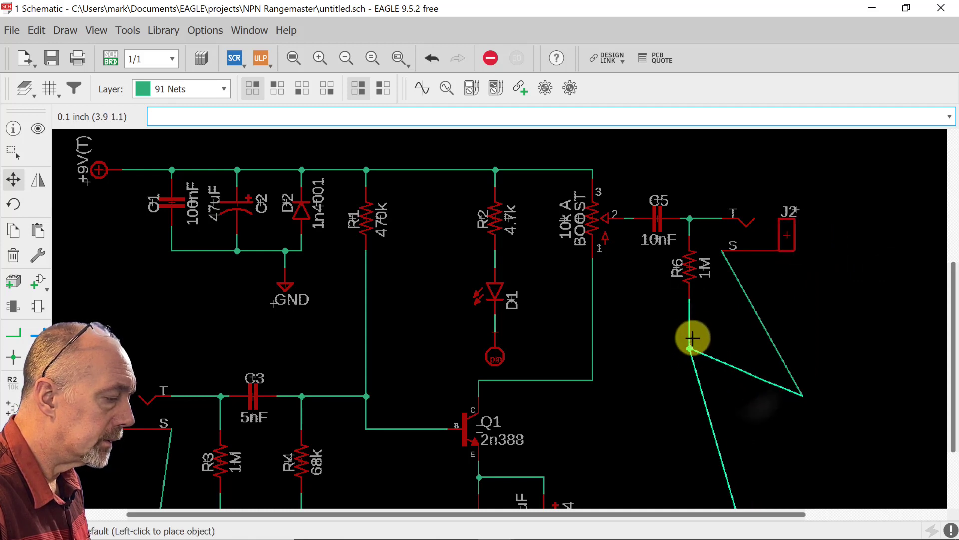
{"action": "left_click", "coordinate": [689, 318]}
{"action": "left_click", "coordinate": [802, 395]}
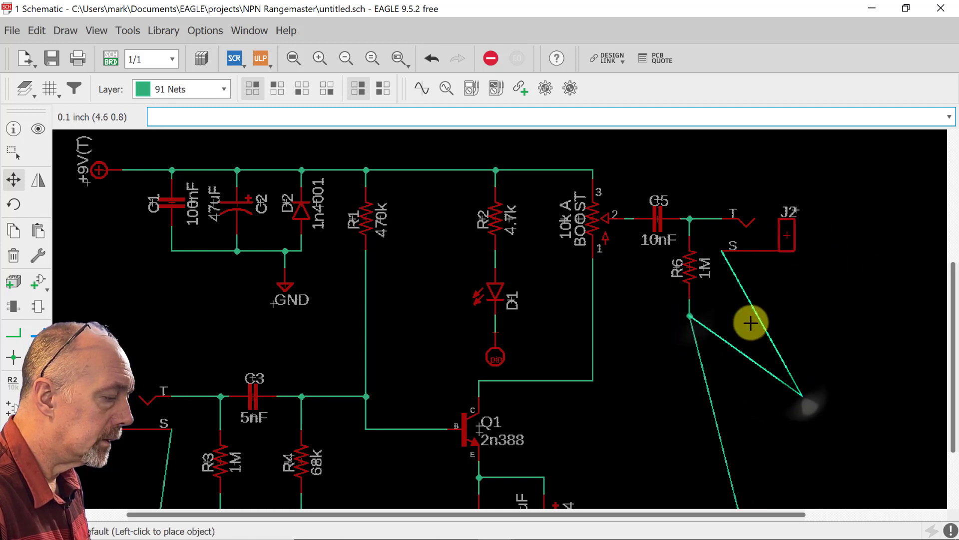
{"action": "left_click", "coordinate": [723, 314]}
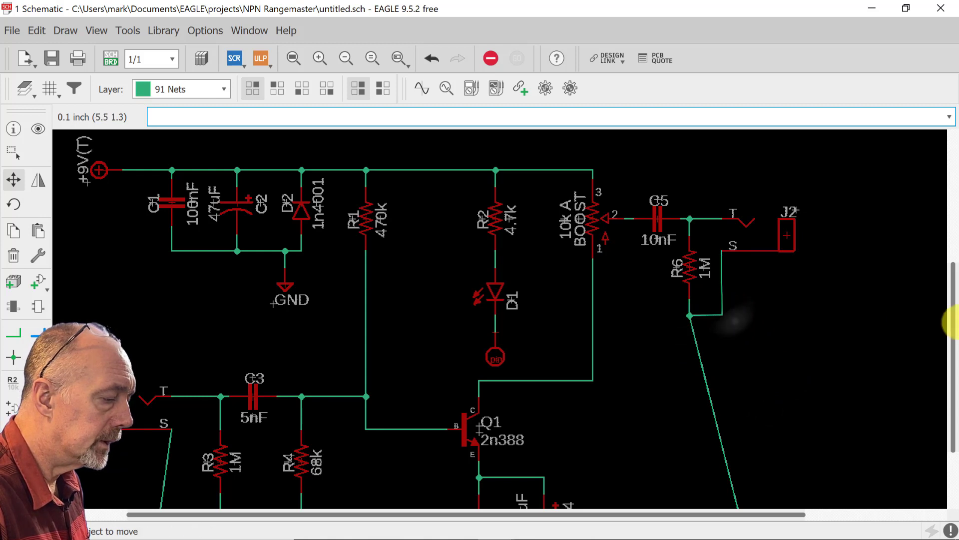
{"action": "left_click_drag", "start_coordinate": [952, 327], "coordinate": [949, 375]}
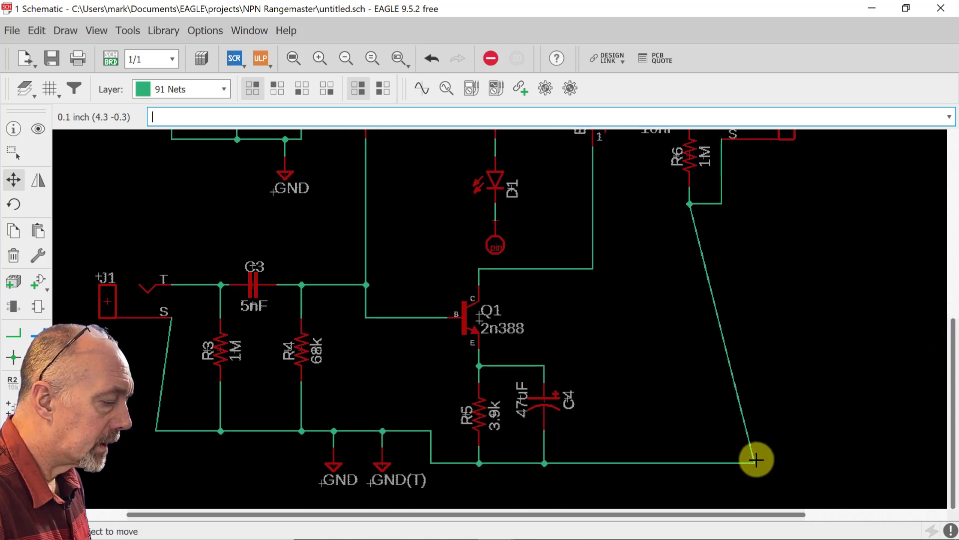
{"action": "left_click", "coordinate": [735, 461]}
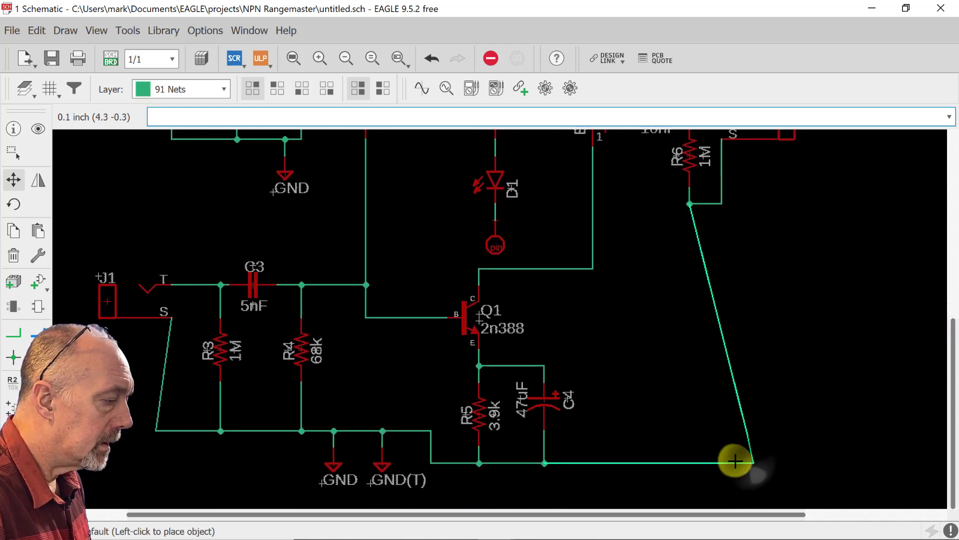
{"action": "left_click", "coordinate": [688, 456]}
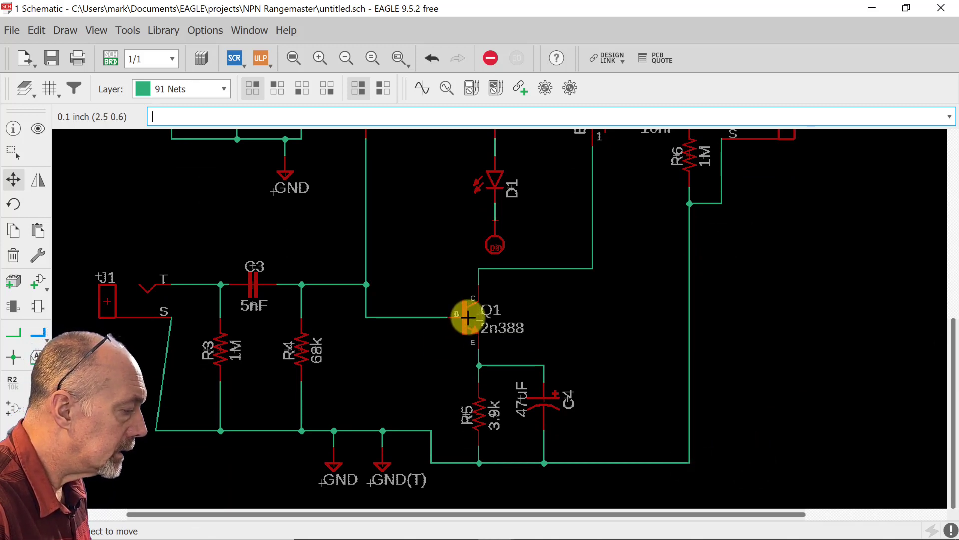
Straighten J1's sleeve wire down to the ground line, and move R3 and R4 up closer to the C3 line
{"action": "left_click", "coordinate": [178, 428]}
{"action": "left_click", "coordinate": [221, 350]}
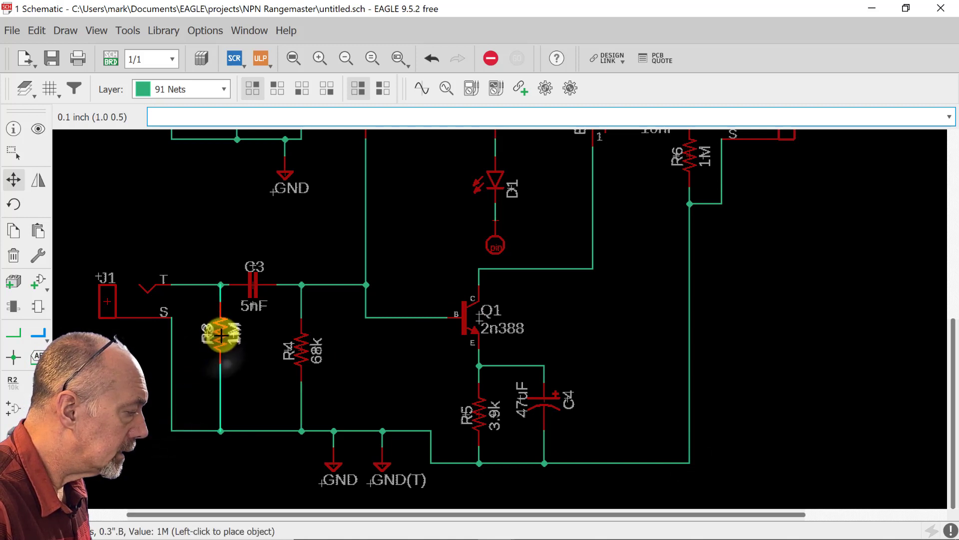
{"action": "left_click", "coordinate": [221, 333]}
{"action": "left_click", "coordinate": [301, 348]}
{"action": "left_click", "coordinate": [301, 333]}
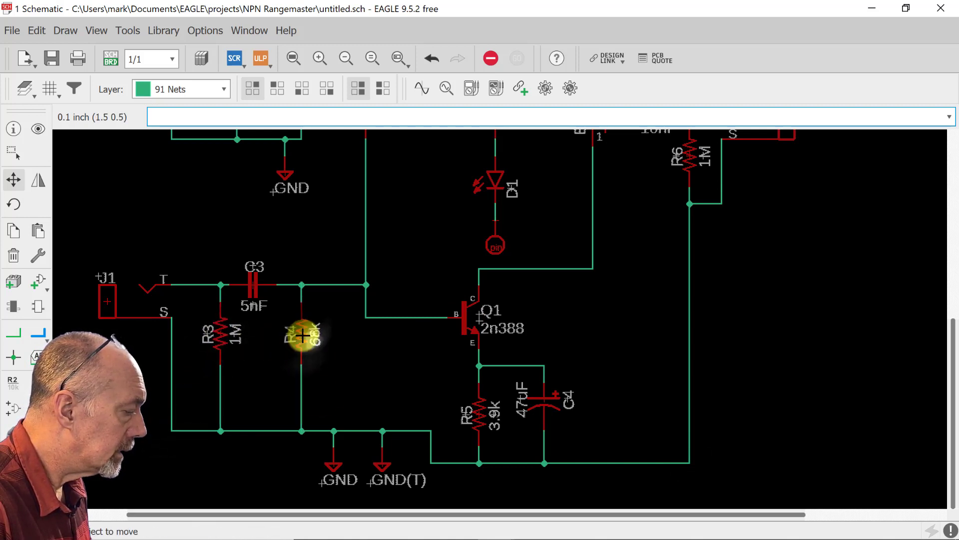
Raise the ground line beneath R3 and R4, together with the GND and GND(T) junctions, into one straight line near the resistors
{"action": "left_click", "coordinate": [248, 430]}
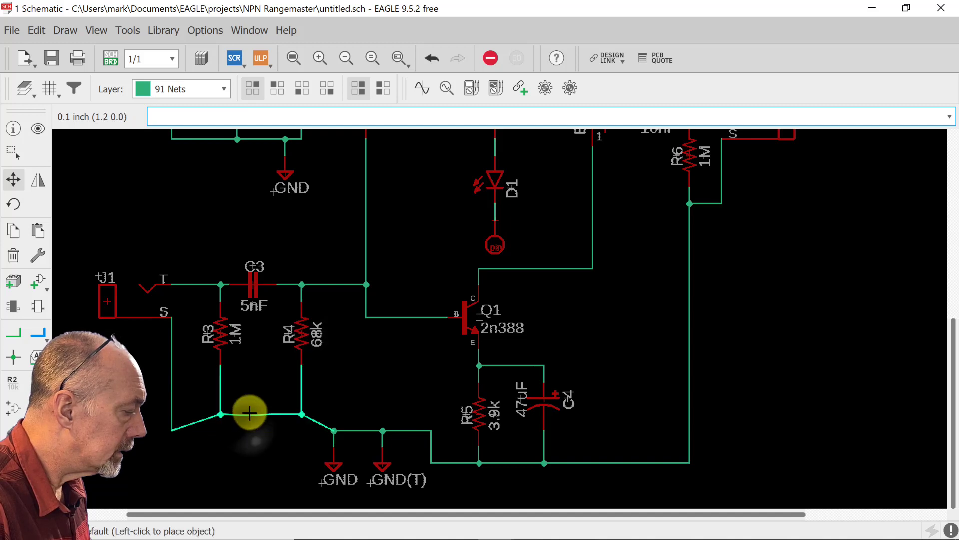
{"action": "left_click", "coordinate": [251, 382]}
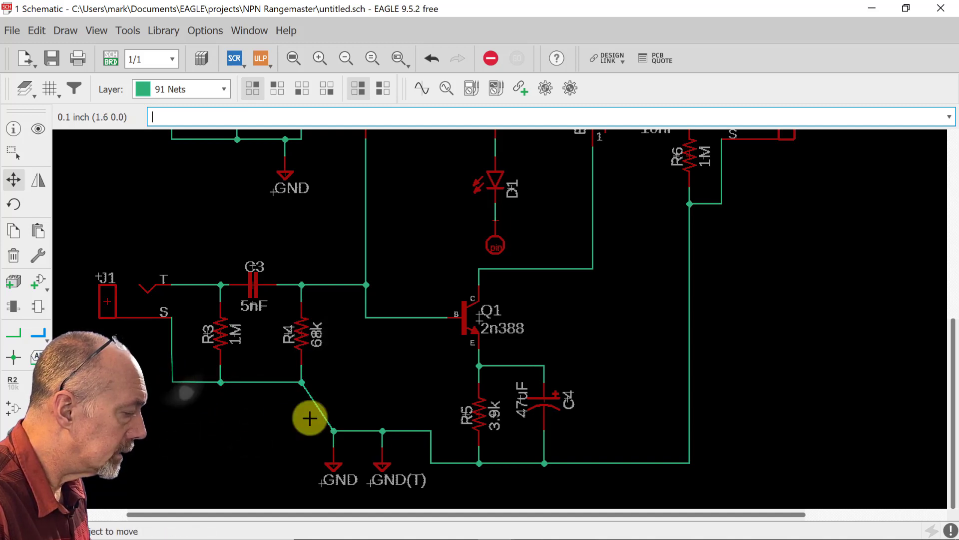
{"action": "left_click", "coordinate": [333, 430]}
{"action": "left_click", "coordinate": [333, 382]}
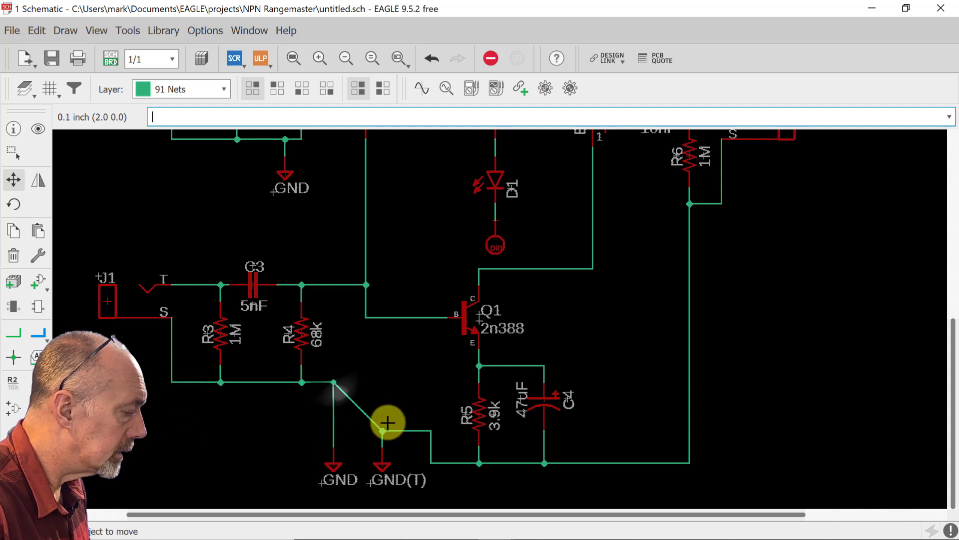
{"action": "left_click", "coordinate": [388, 432]}
{"action": "left_click", "coordinate": [388, 382]}
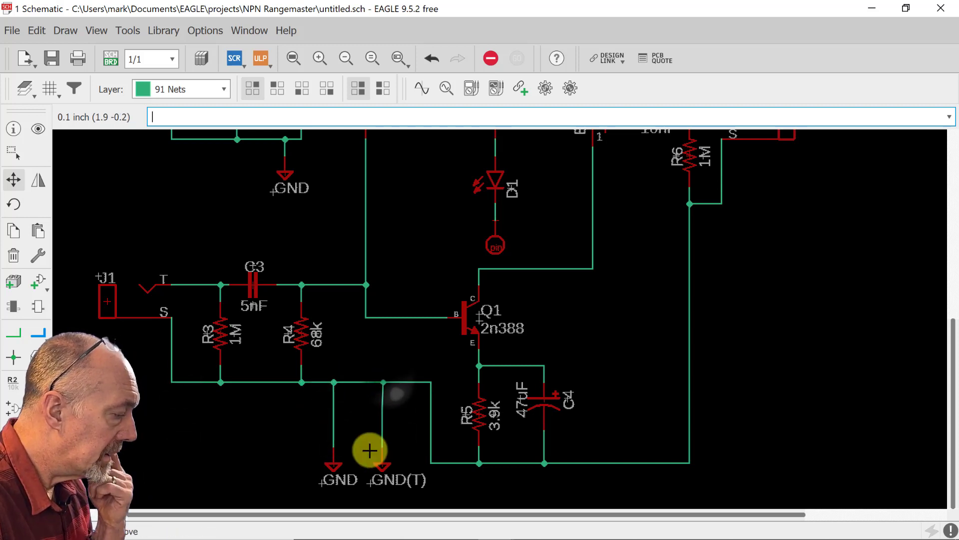
Move the lower GND and GND(T) symbols up closer to the raised ground line
{"action": "left_click", "coordinate": [334, 468]}
{"action": "left_click", "coordinate": [332, 414]}
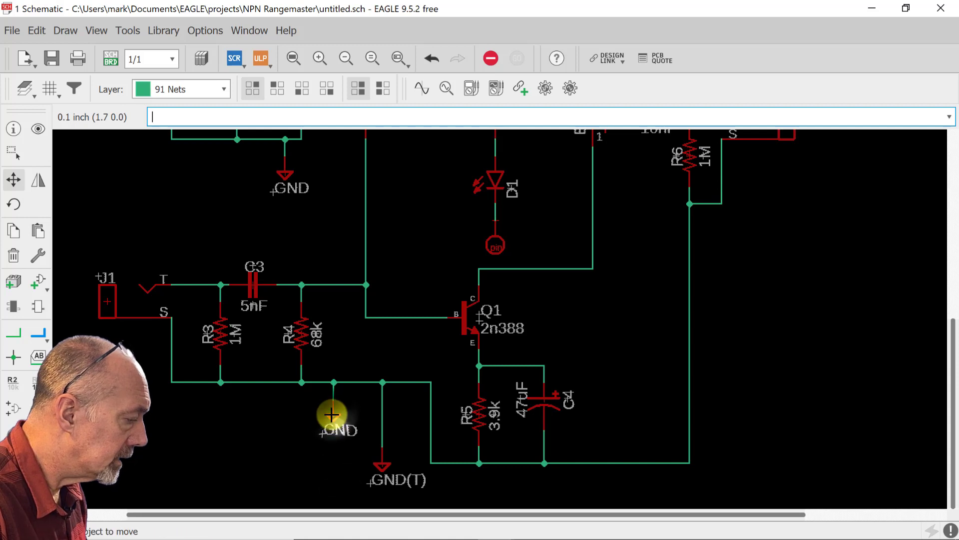
{"action": "left_click", "coordinate": [382, 446]}
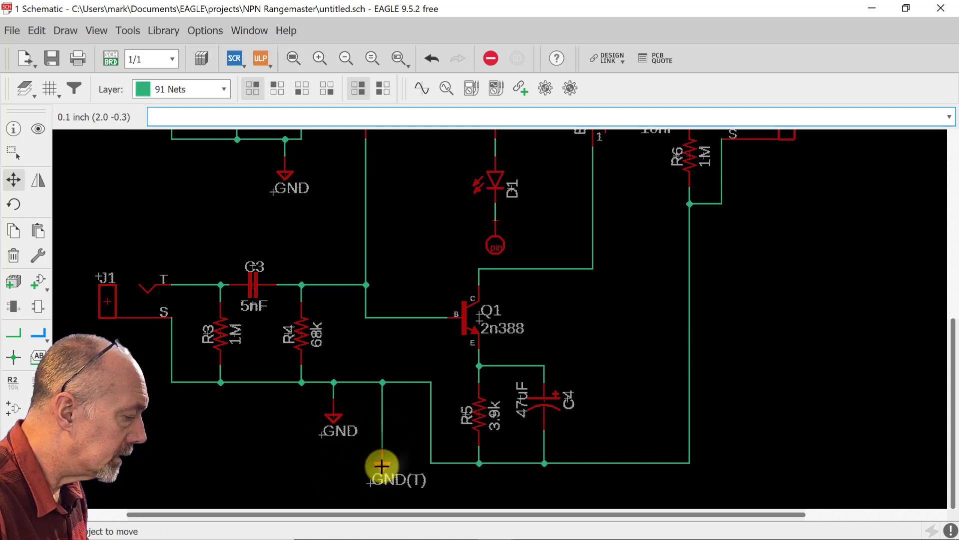
{"action": "left_click", "coordinate": [382, 393]}
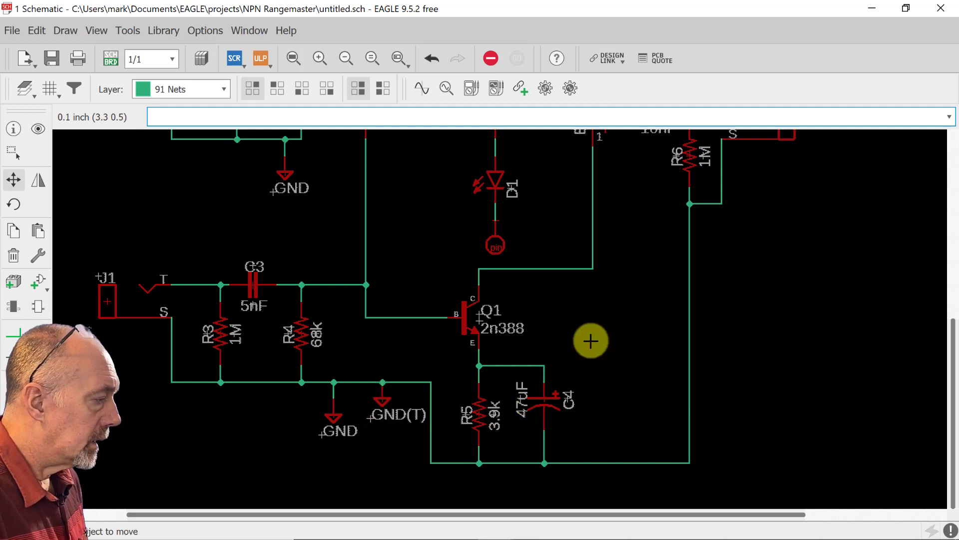
Rotate LED D1 to horizontal below R2, and move its pad up beside the LED's free end
{"action": "left_click", "coordinate": [292, 58]}
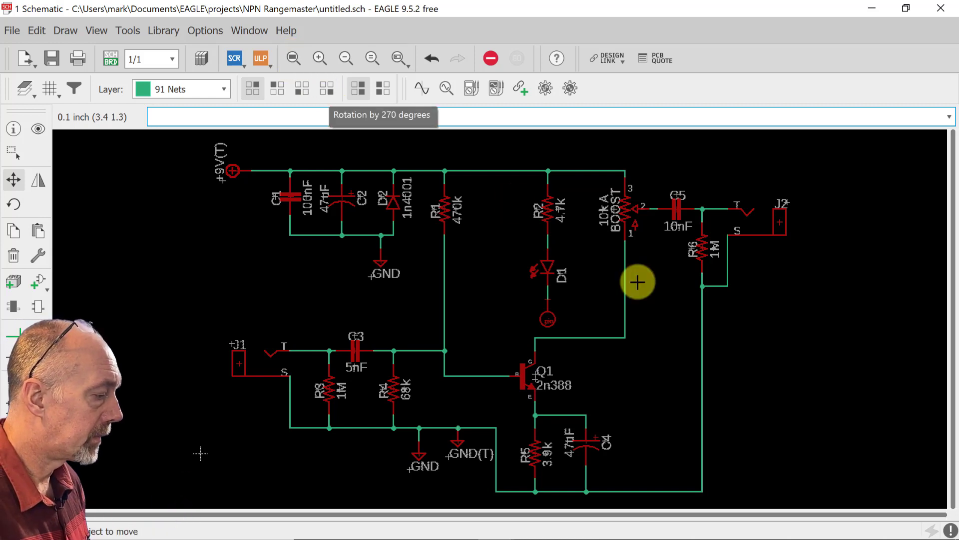
{"action": "left_click", "coordinate": [545, 270]}
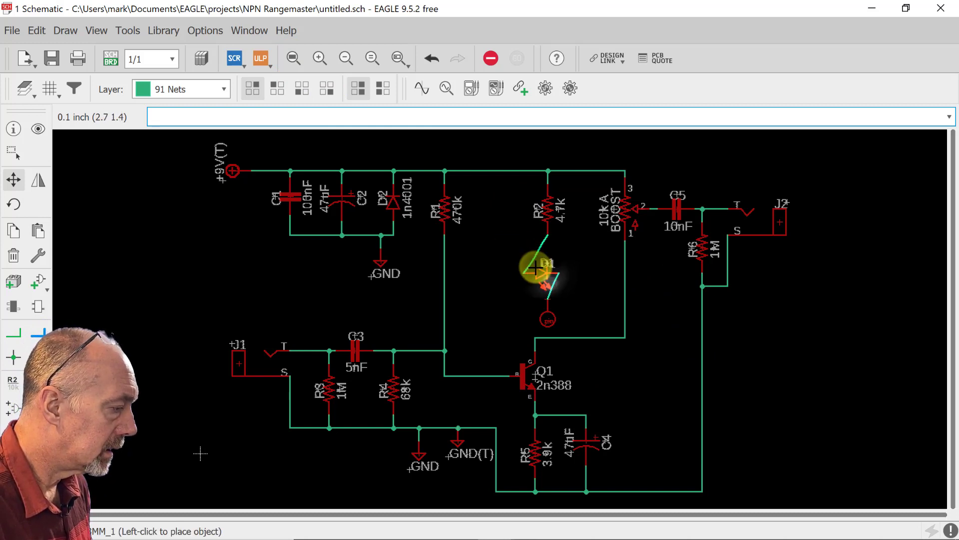
{"action": "left_click", "coordinate": [571, 249]}
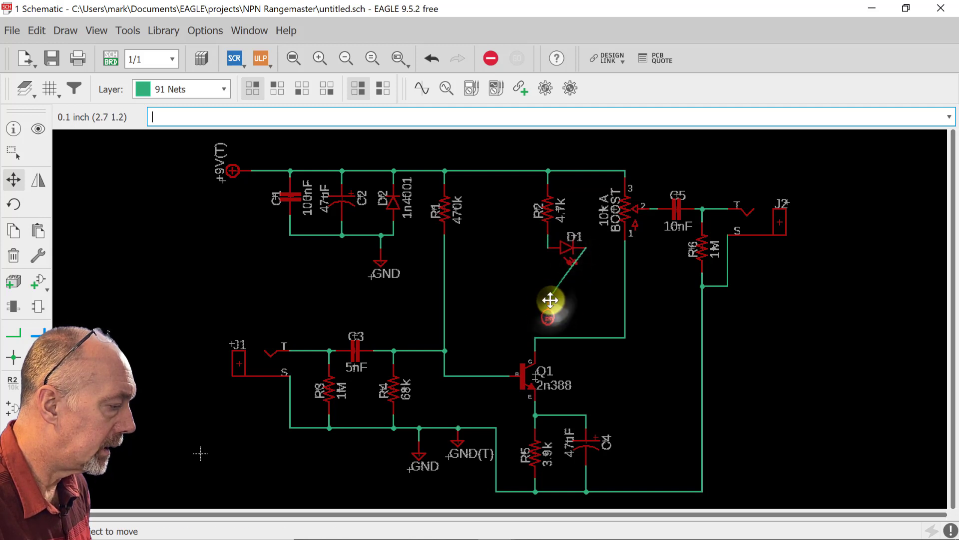
{"action": "left_click", "coordinate": [550, 300]}
{"action": "left_click", "coordinate": [597, 278]}
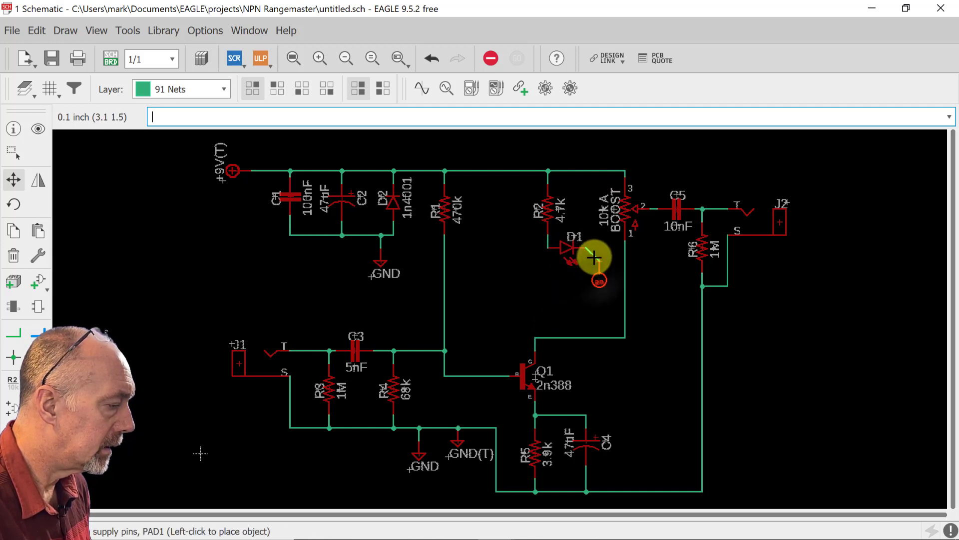
{"action": "left_click", "coordinate": [598, 250]}
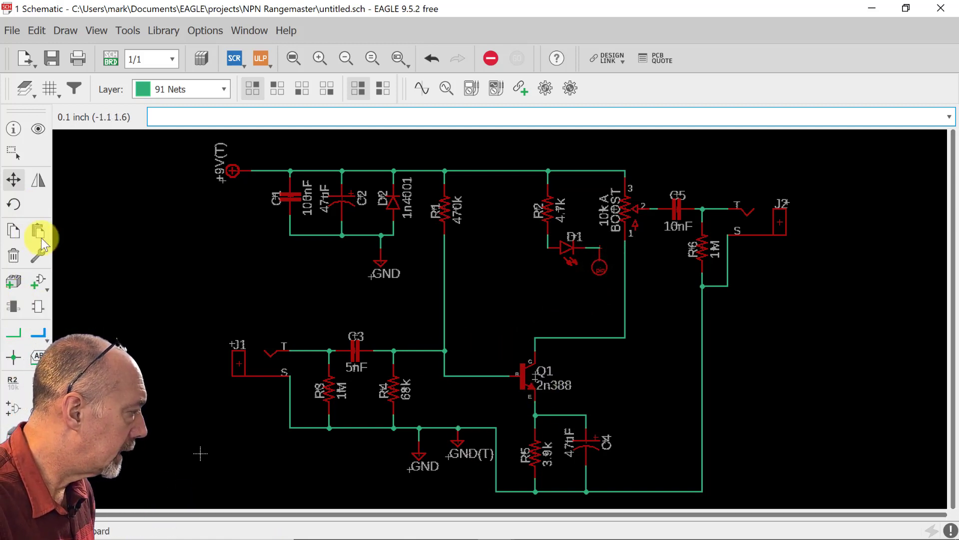
Group the lower half of the circuit, from J1 to Q1 and C4, and move it up toward the upper half
{"action": "left_click", "coordinate": [12, 154]}
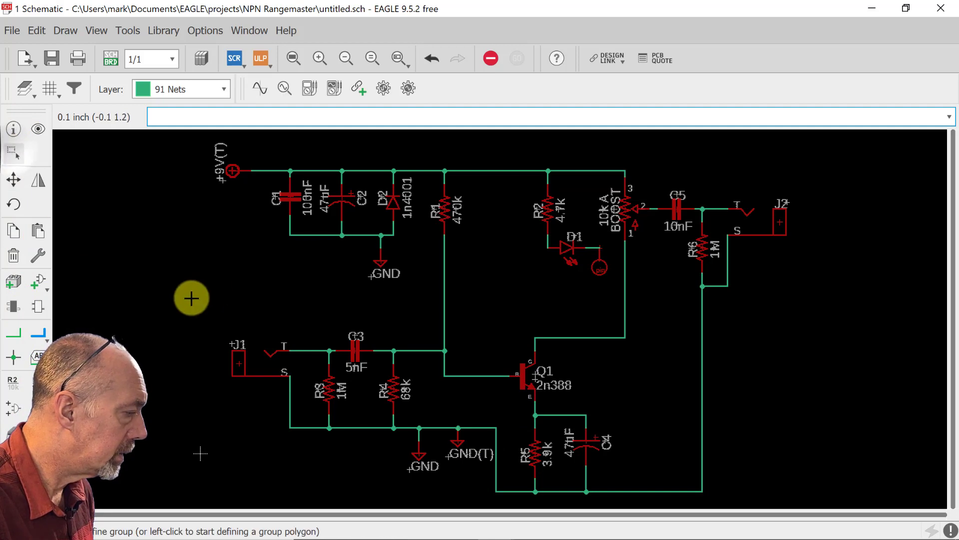
{"action": "left_click", "coordinate": [193, 298]}
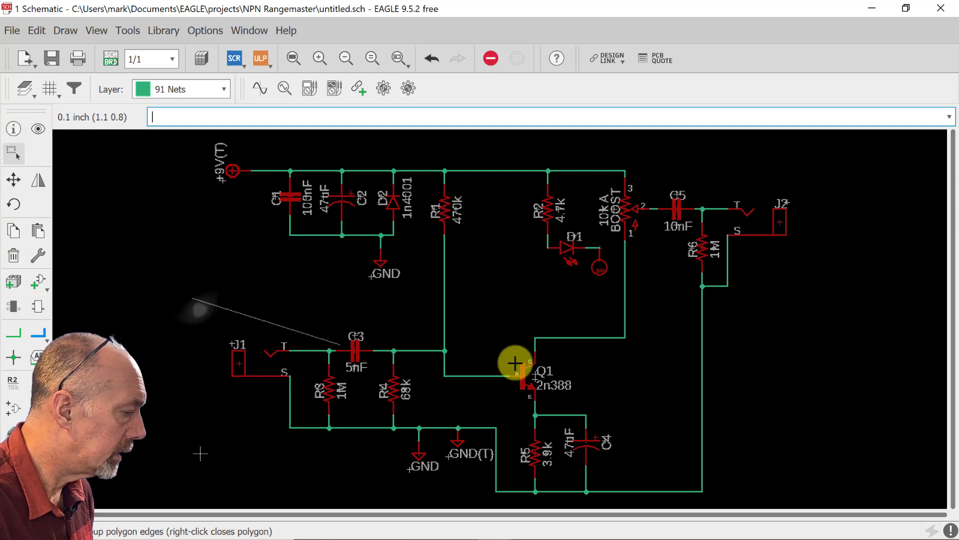
{"action": "left_click", "coordinate": [759, 314]}
{"action": "left_click", "coordinate": [757, 496]}
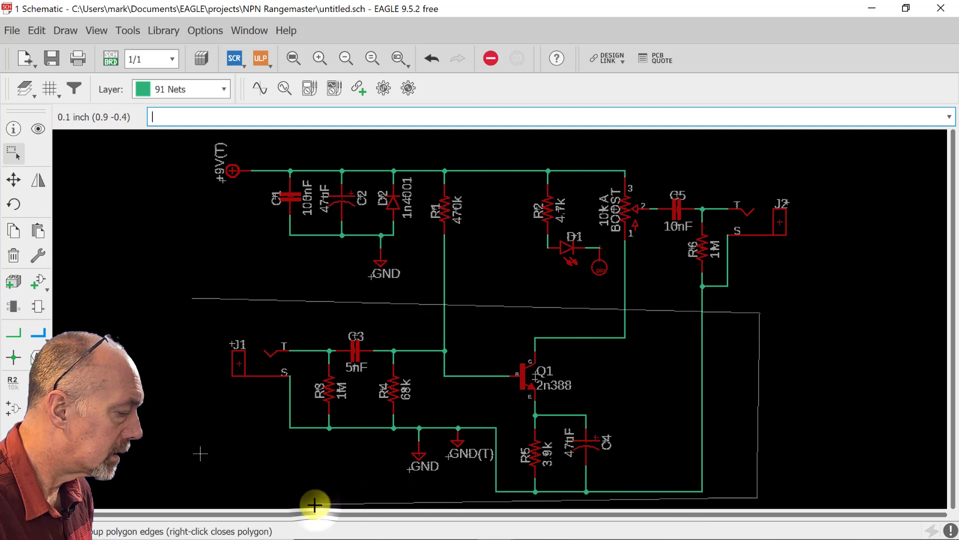
{"action": "right_click", "coordinate": [192, 482]}
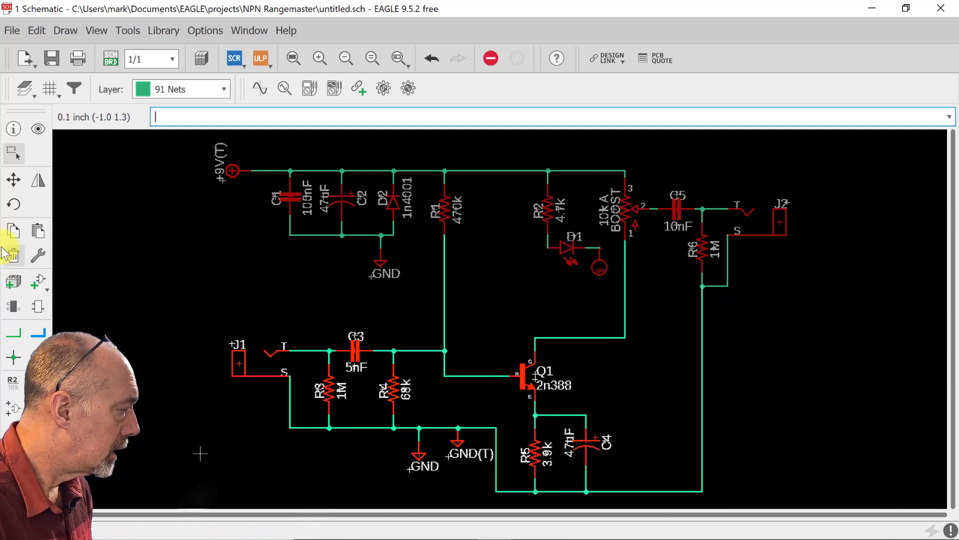
{"action": "left_click", "coordinate": [14, 180]}
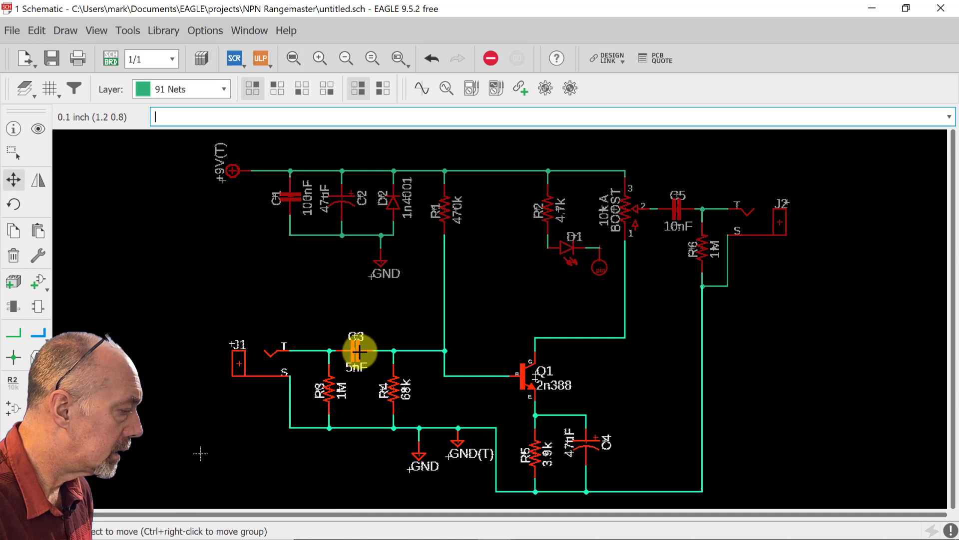
{"action": "right_click", "coordinate": [358, 350]}
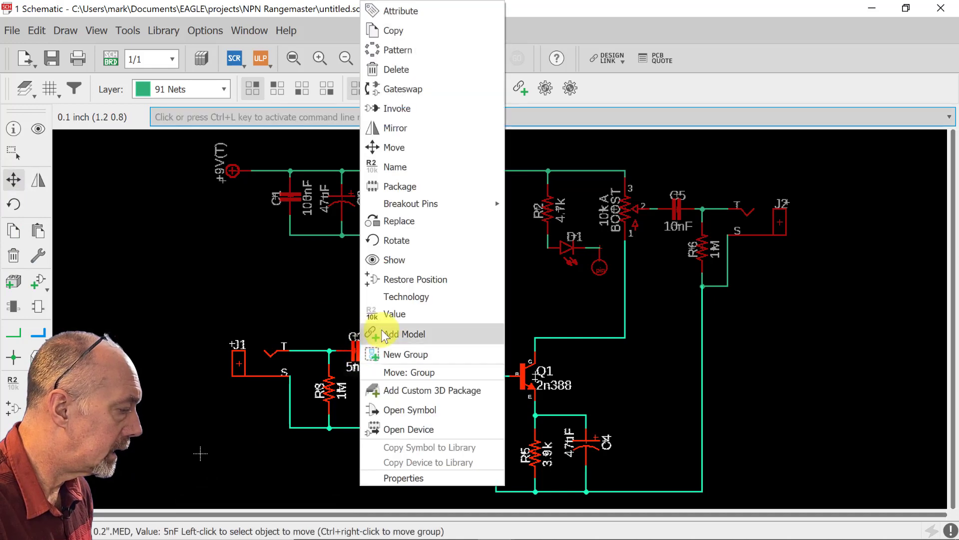
{"action": "left_click", "coordinate": [390, 370]}
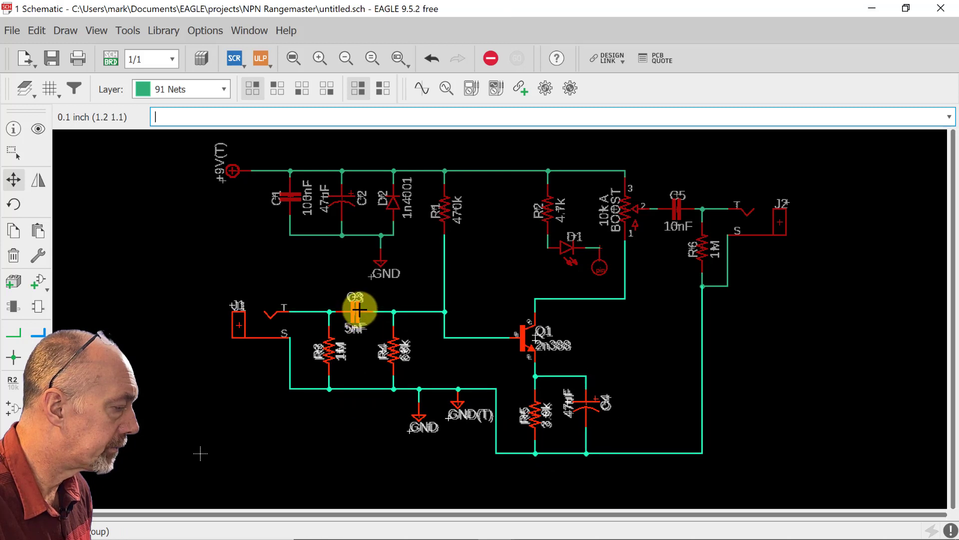
{"action": "left_click", "coordinate": [358, 300]}
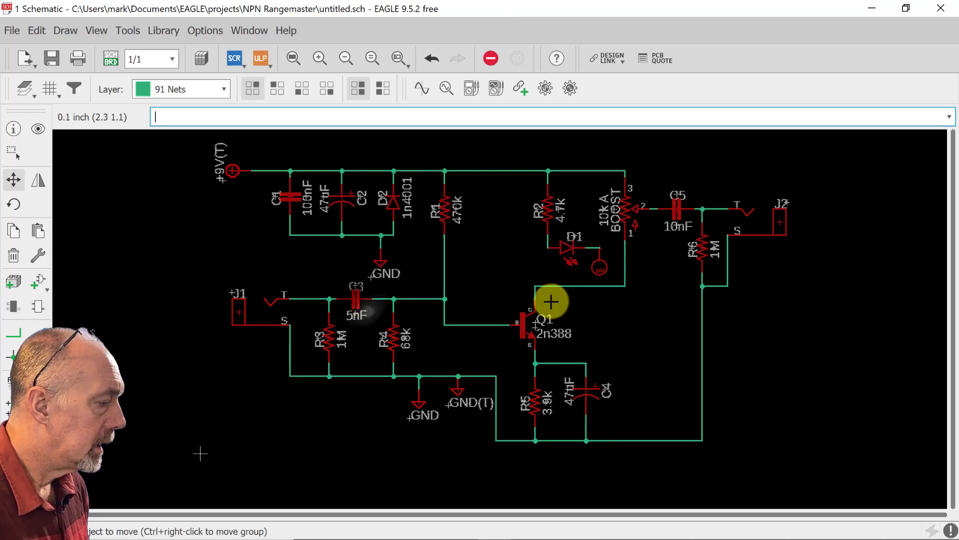
{"action": "left_click", "coordinate": [292, 59]}
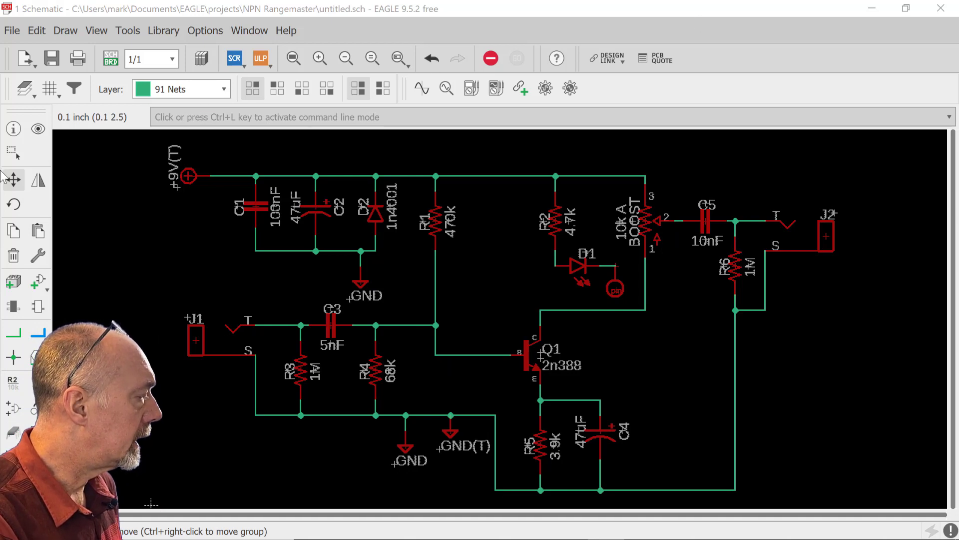
Add a DO35.3 diode from the diodes library and place it vertically in the open area to the right of Q1
{"action": "left_click", "coordinate": [43, 284]}
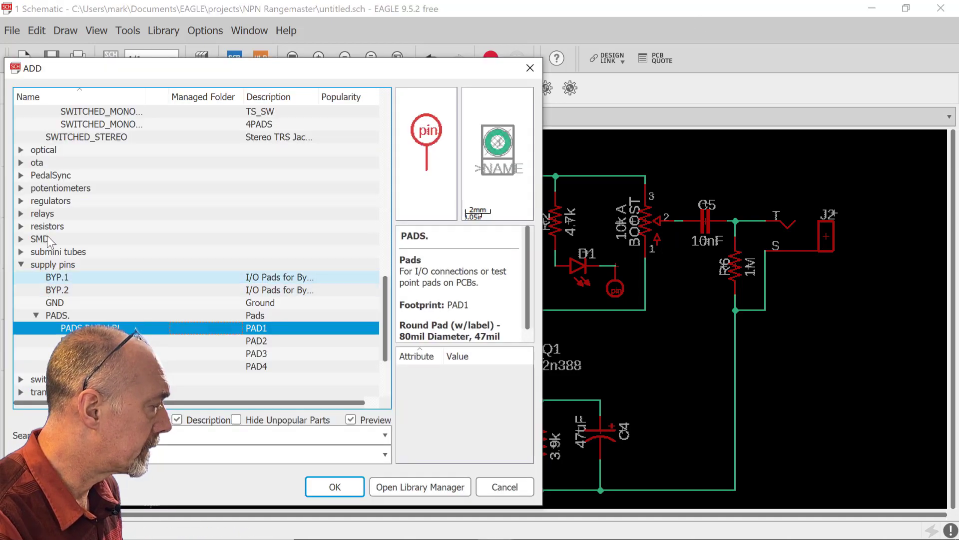
{"action": "left_click", "coordinate": [388, 158]}
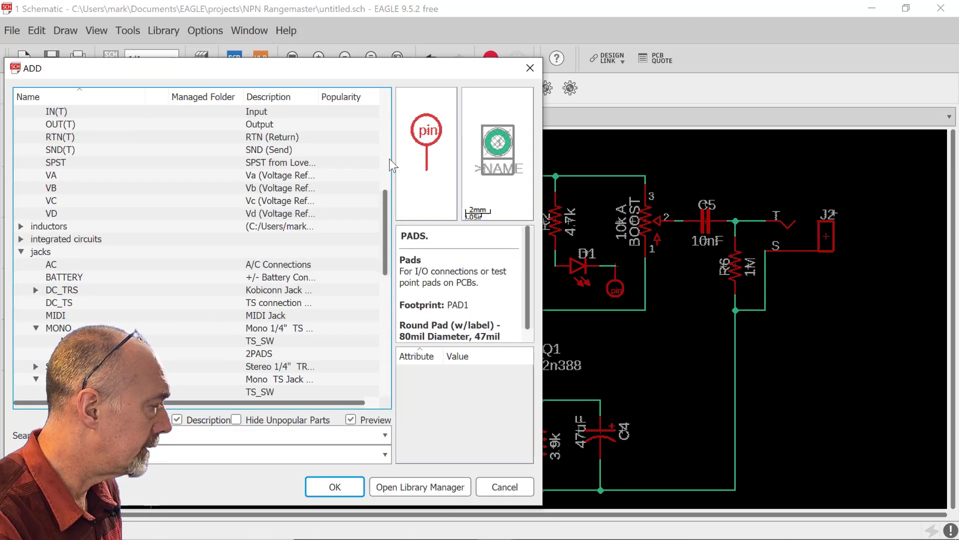
{"action": "left_click", "coordinate": [389, 159]}
{"action": "scroll", "coordinate": [385, 174], "scroll_direction": "up", "scroll_amount": 2}
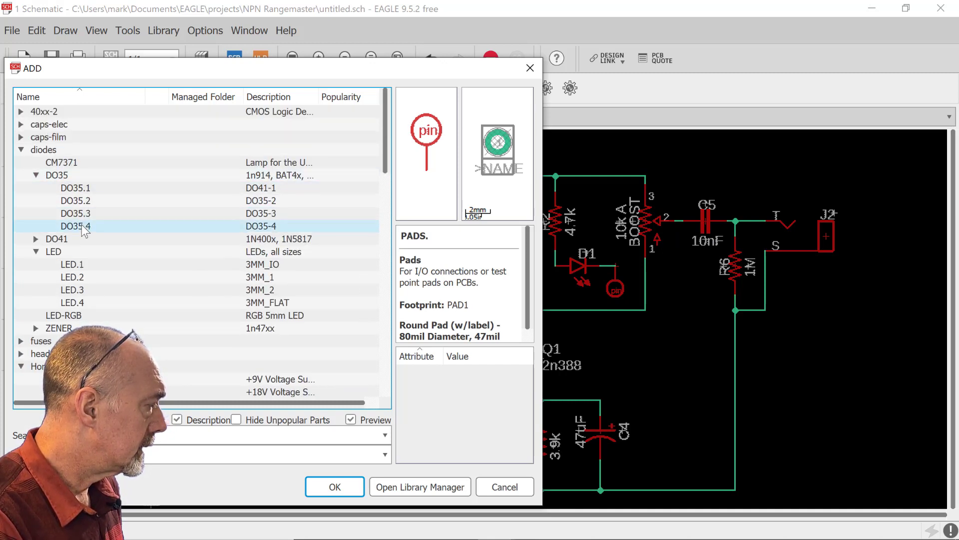
{"action": "left_click", "coordinate": [79, 200]}
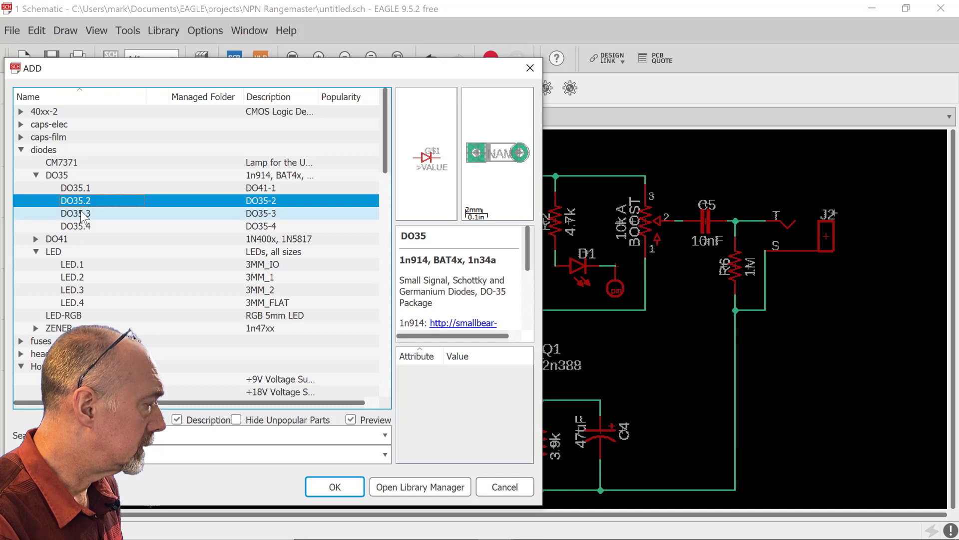
{"action": "left_click", "coordinate": [80, 212]}
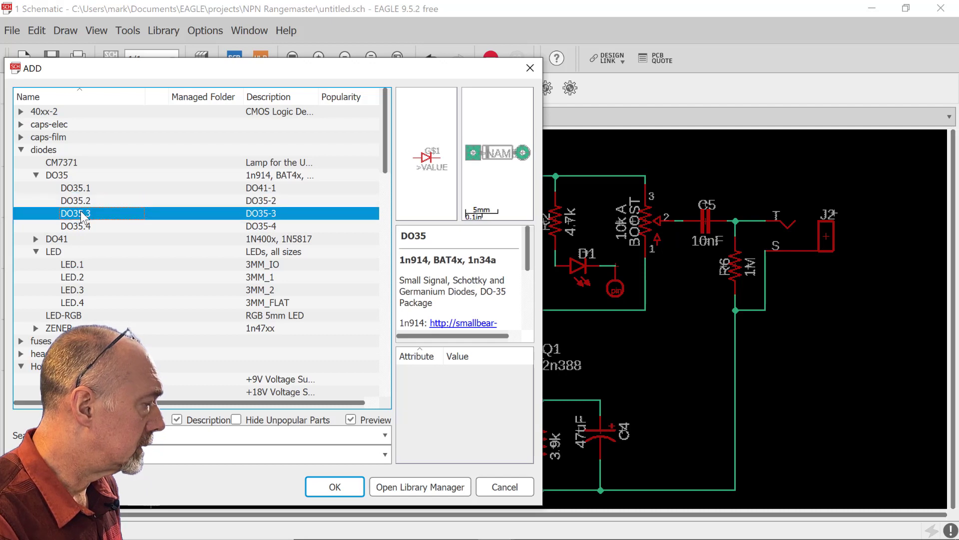
{"action": "left_click", "coordinate": [317, 485]}
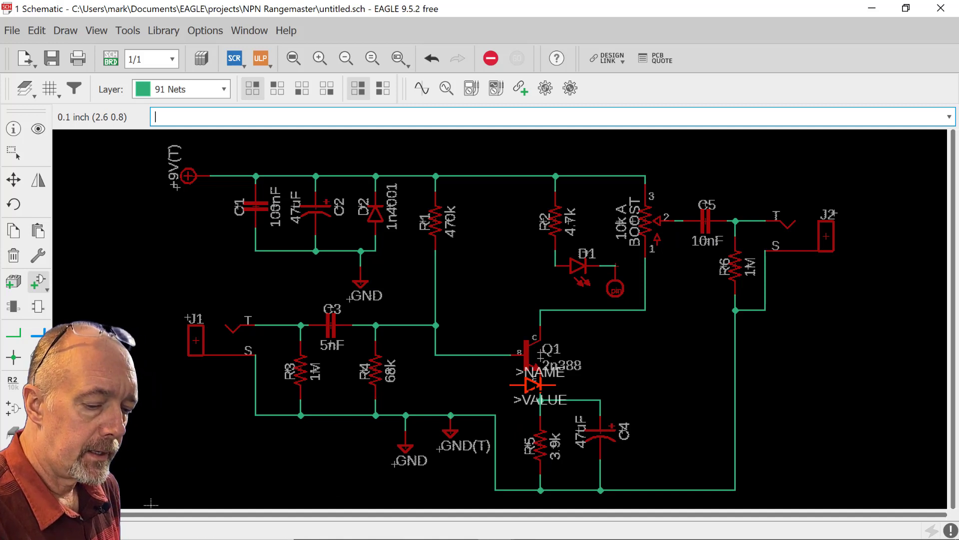
{"action": "right_click", "coordinate": [495, 391]}
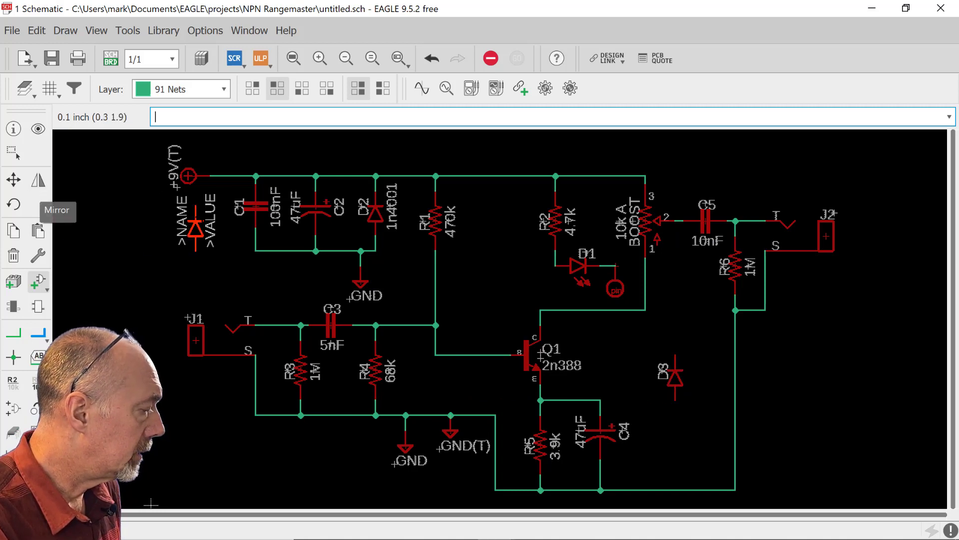
Move Q1 up slightly and diode D3 to its left, and wire the diode between Q1's base and emitter nets
{"action": "left_click", "coordinate": [14, 179]}
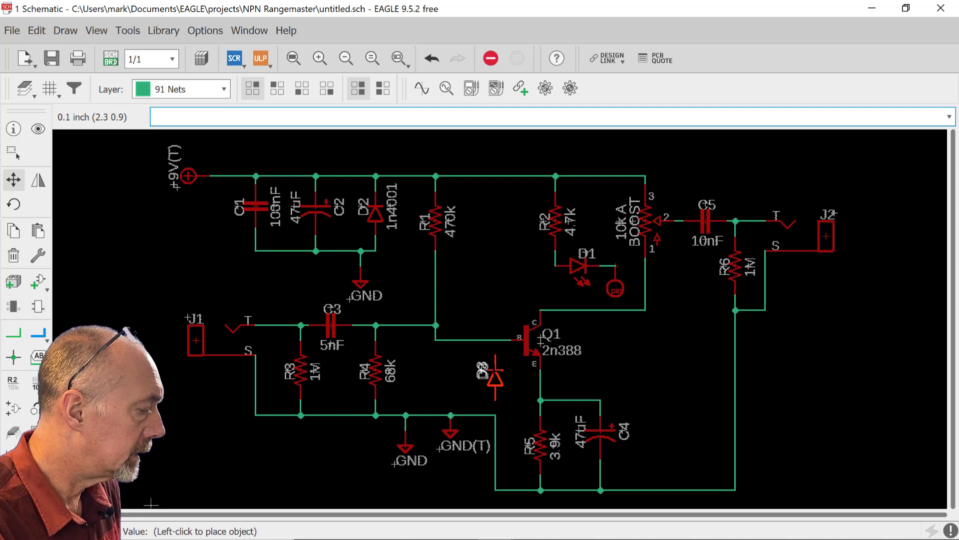
{"action": "left_click", "coordinate": [490, 370]}
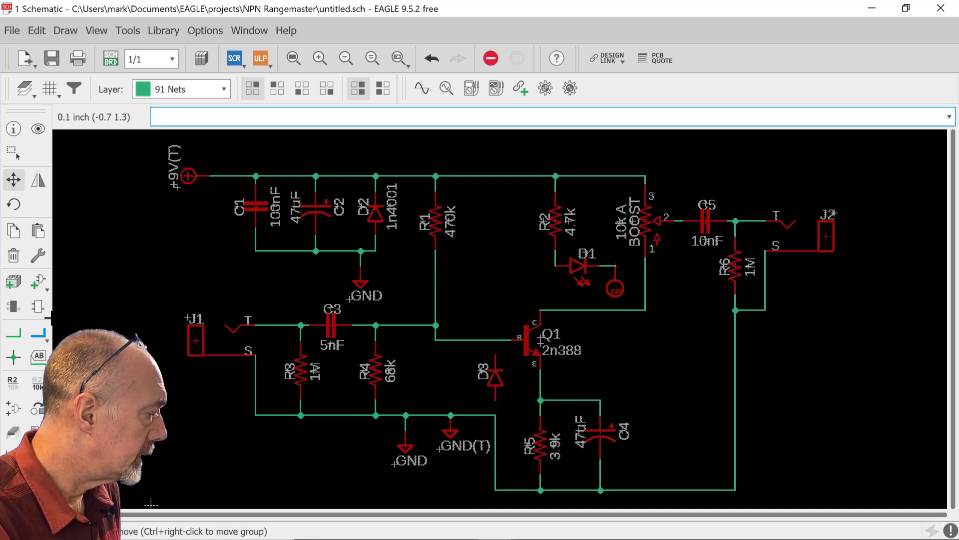
{"action": "left_click", "coordinate": [13, 332]}
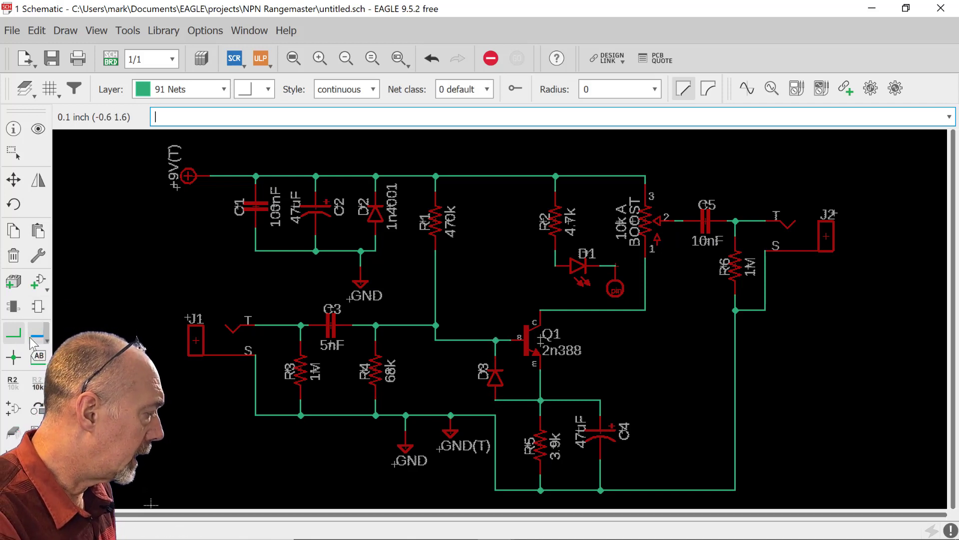
Set the value of diode D3 to 1n34a
{"action": "left_click", "coordinate": [30, 384]}
{"action": "left_click", "coordinate": [494, 378]}
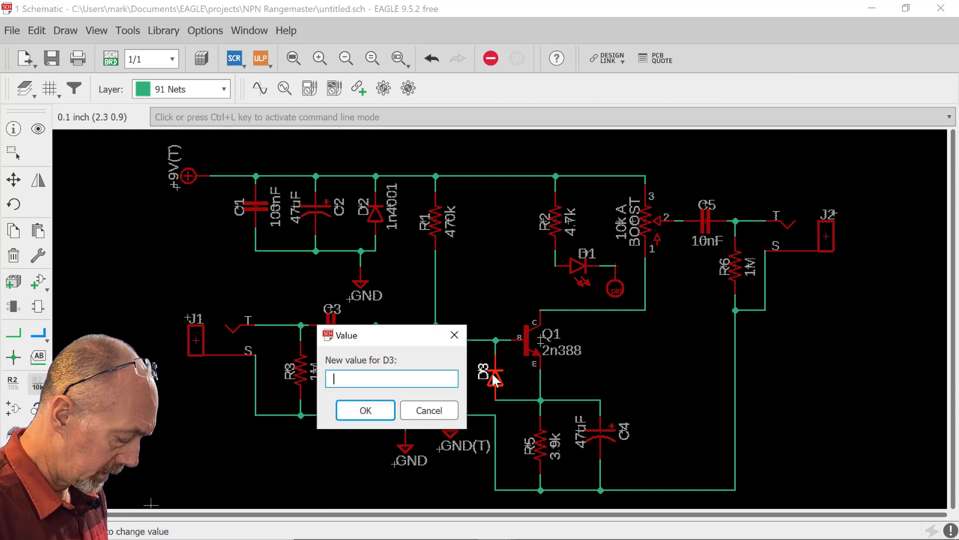
{"action": "type", "text": "1n"}
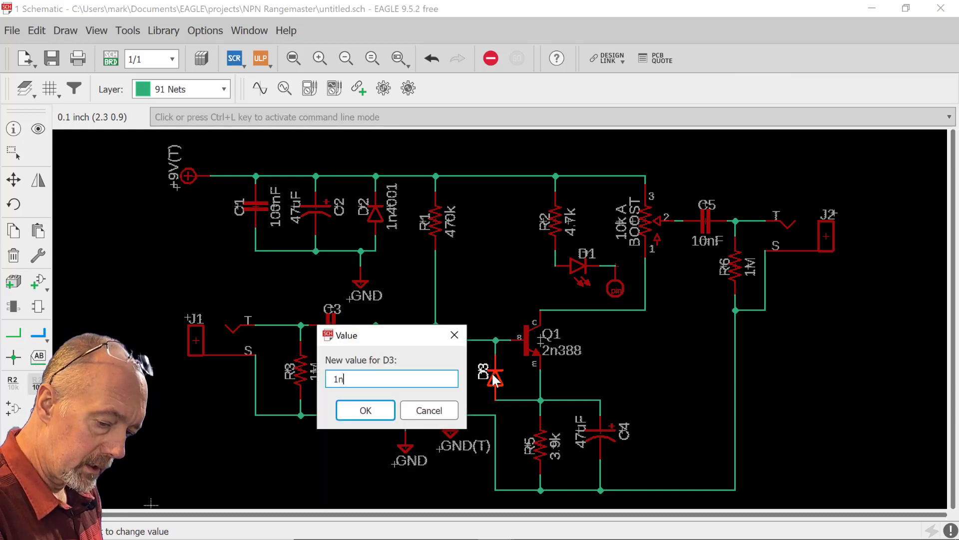
{"action": "type", "text": "34"}
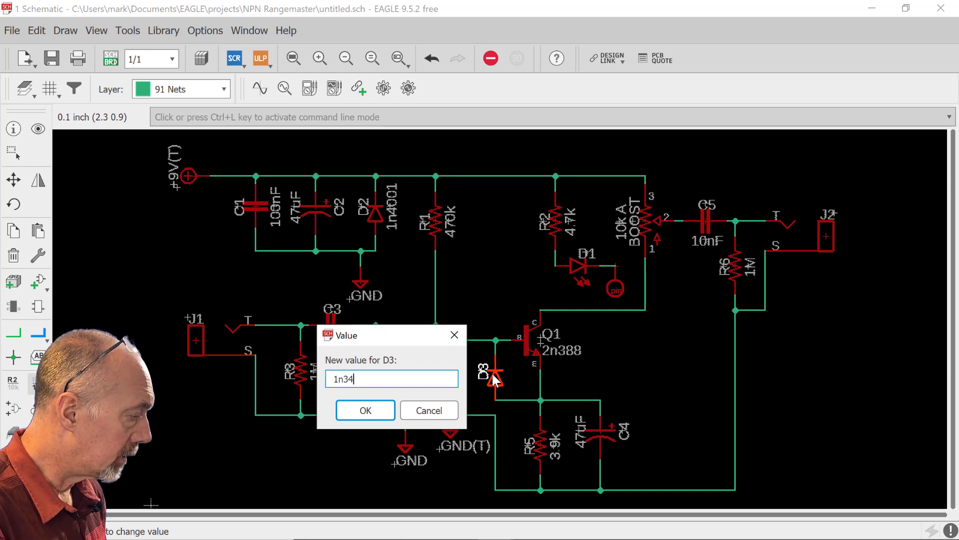
{"action": "type", "text": "a"}
{"action": "key", "text": "Return"}
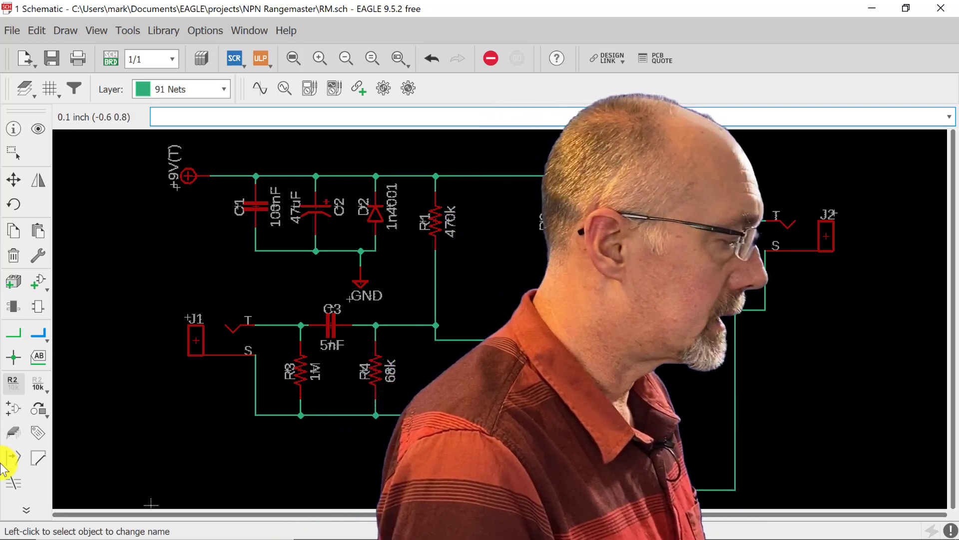
Run the electrical rule check on the schematic
{"action": "left_click", "coordinate": [24, 505]}
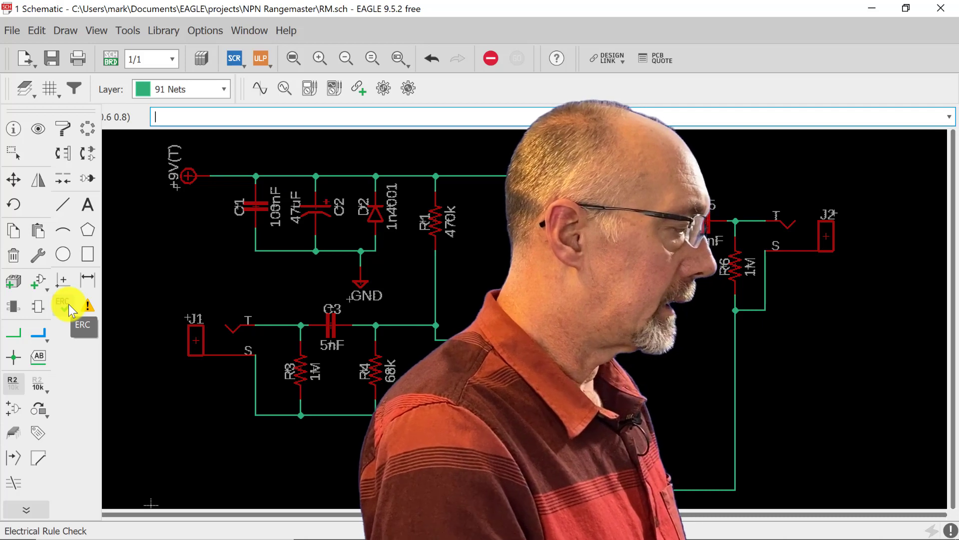
{"action": "left_click", "coordinate": [68, 304]}
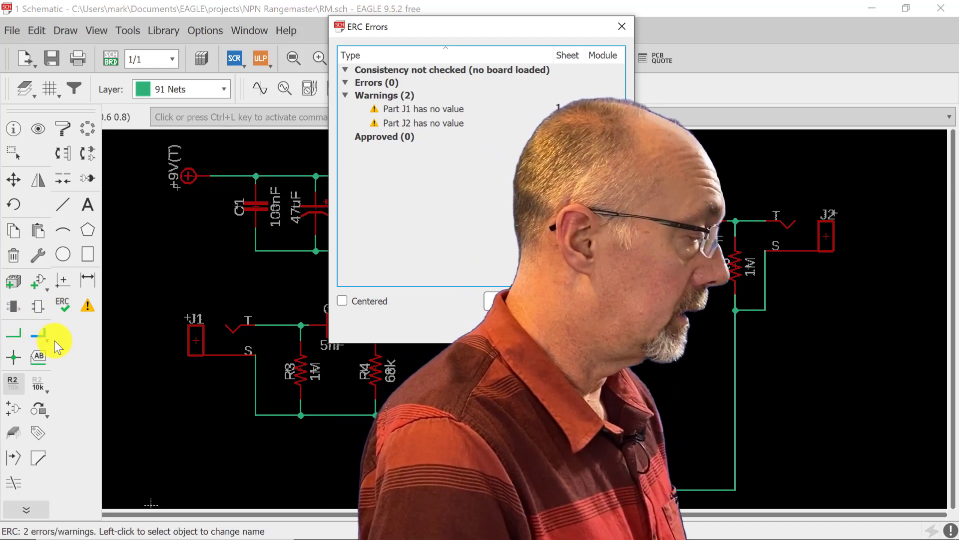
Set the value of jack J1 to IN and the value of jack J2 to OUT
{"action": "left_click", "coordinate": [37, 382]}
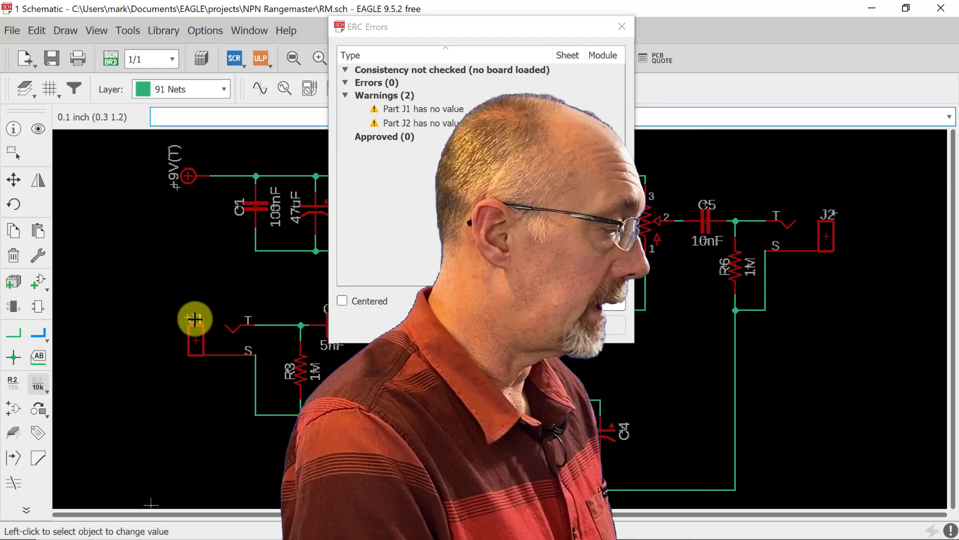
{"action": "left_click", "coordinate": [195, 339]}
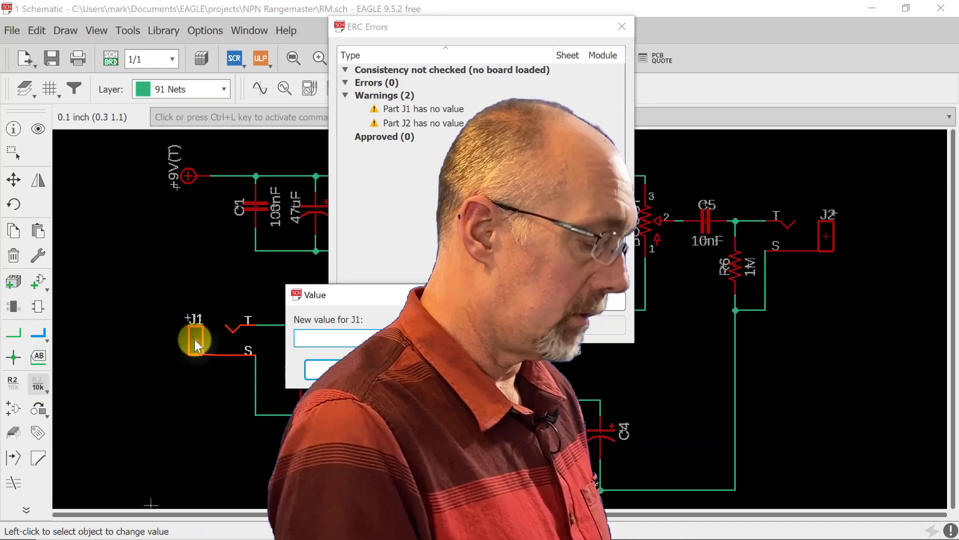
{"action": "type", "text": "I"}
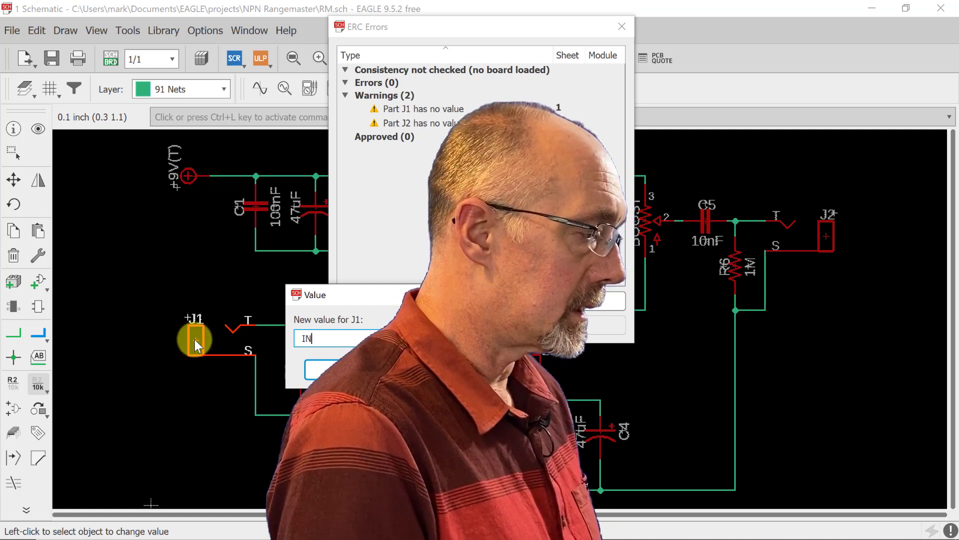
{"action": "type", "text": "N"}
{"action": "key", "text": "Return"}
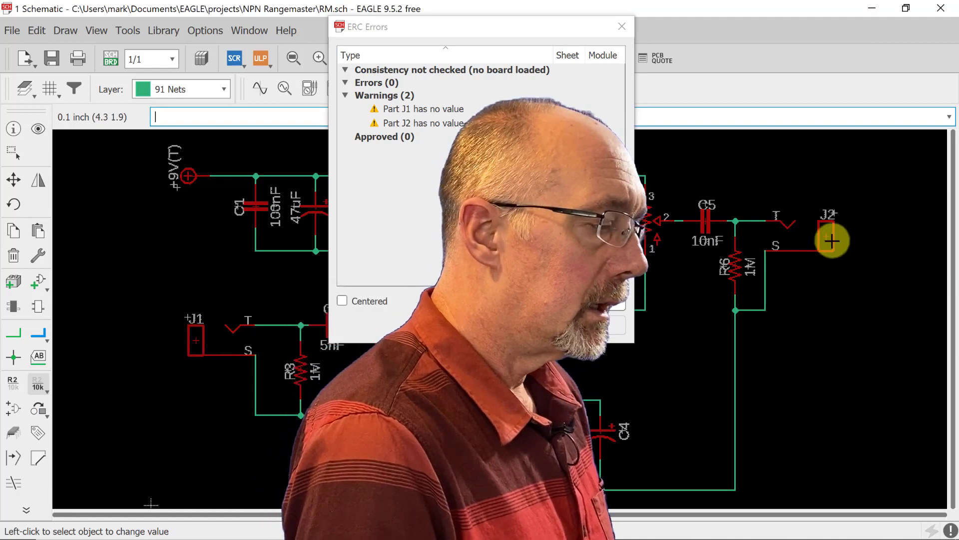
{"action": "left_click", "coordinate": [827, 235]}
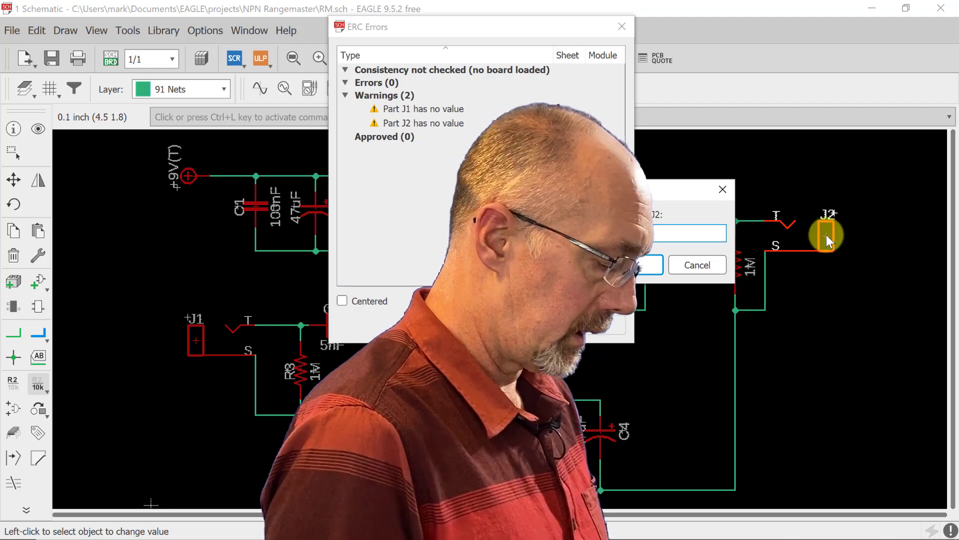
{"action": "type", "text": "OUT"}
{"action": "key", "text": "Return"}
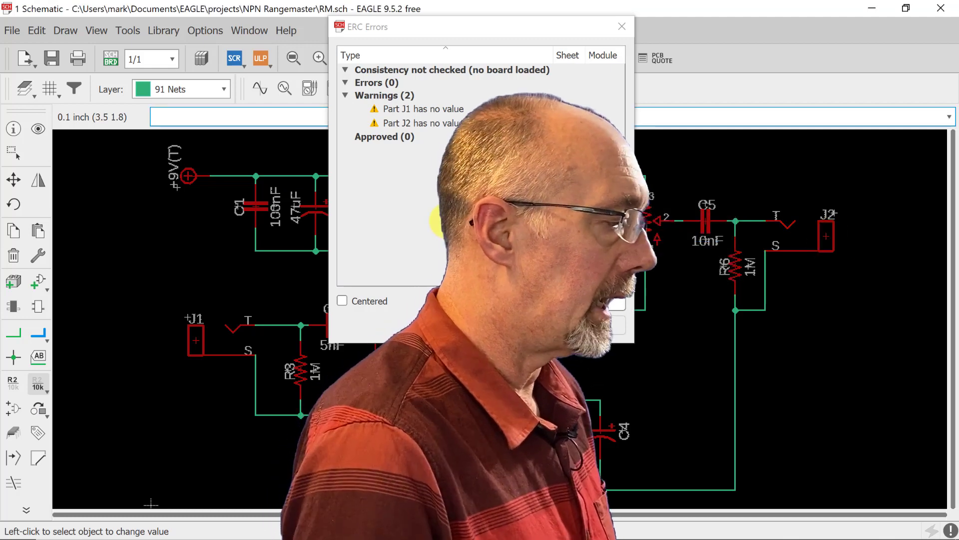
Clear and close the ERC errors list, then rerun the electrical rule check and review its error list
{"action": "left_click", "coordinate": [551, 95]}
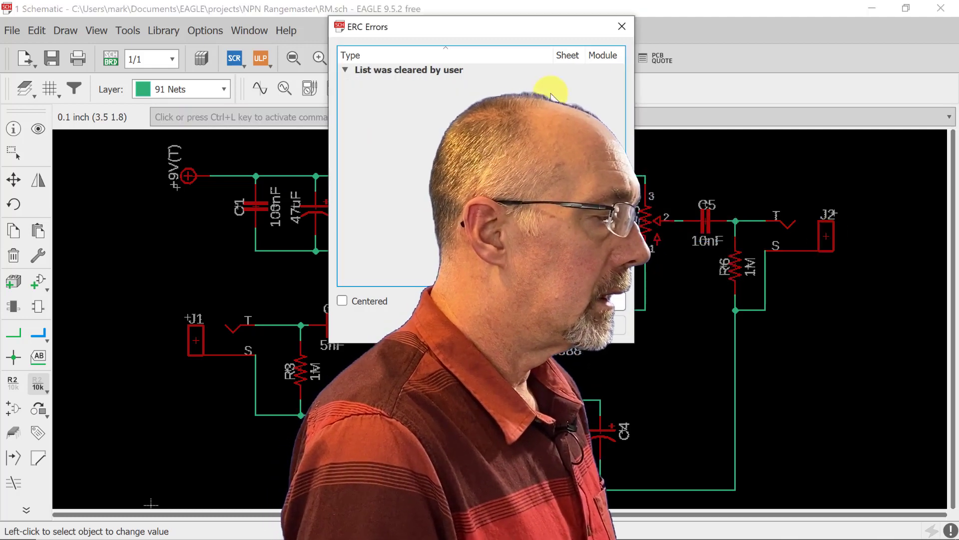
{"action": "left_click", "coordinate": [622, 26]}
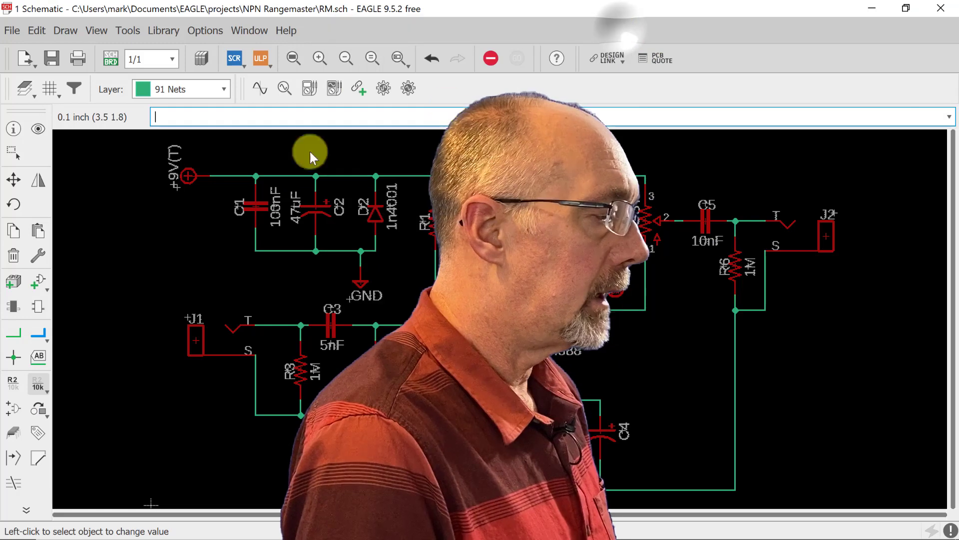
{"action": "left_click", "coordinate": [22, 510]}
{"action": "left_click", "coordinate": [61, 305]}
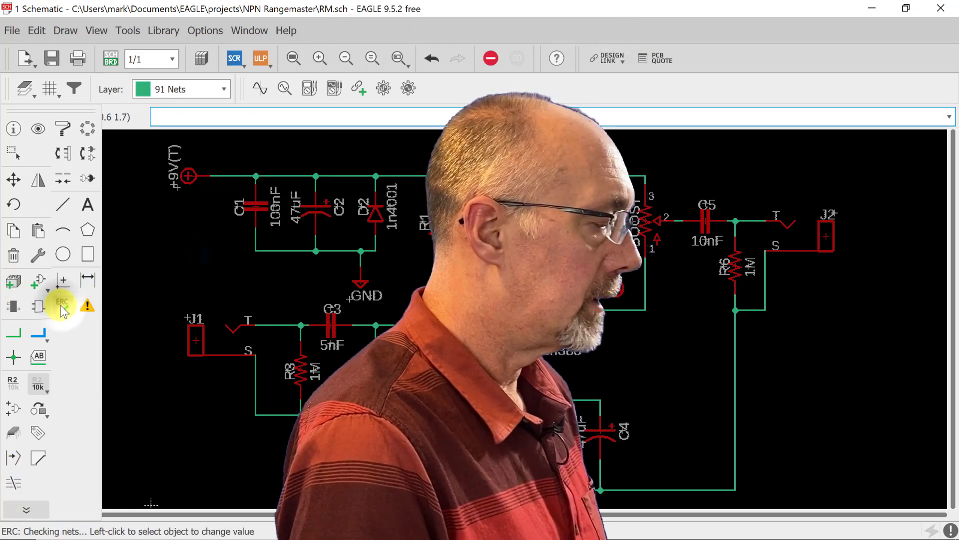
{"action": "left_click", "coordinate": [26, 510]}
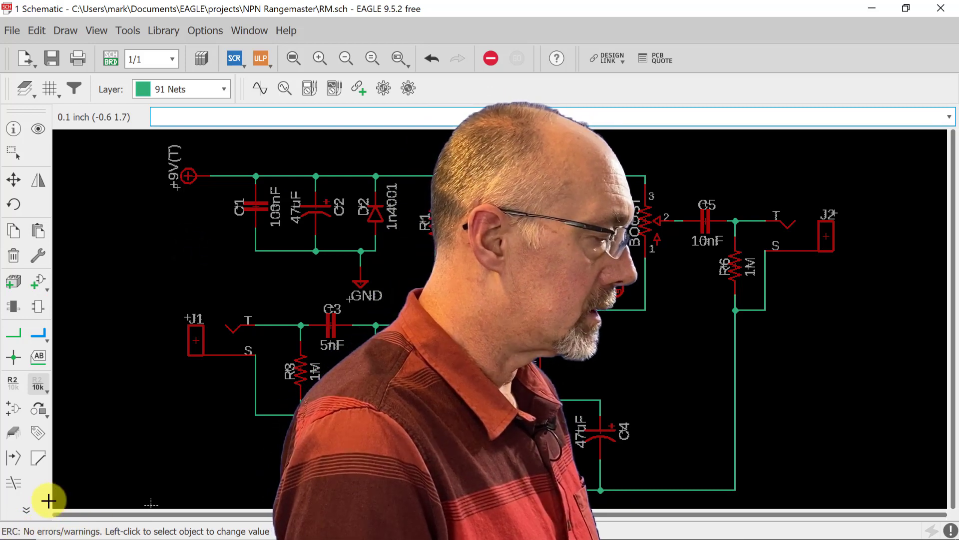
{"action": "left_click", "coordinate": [25, 509]}
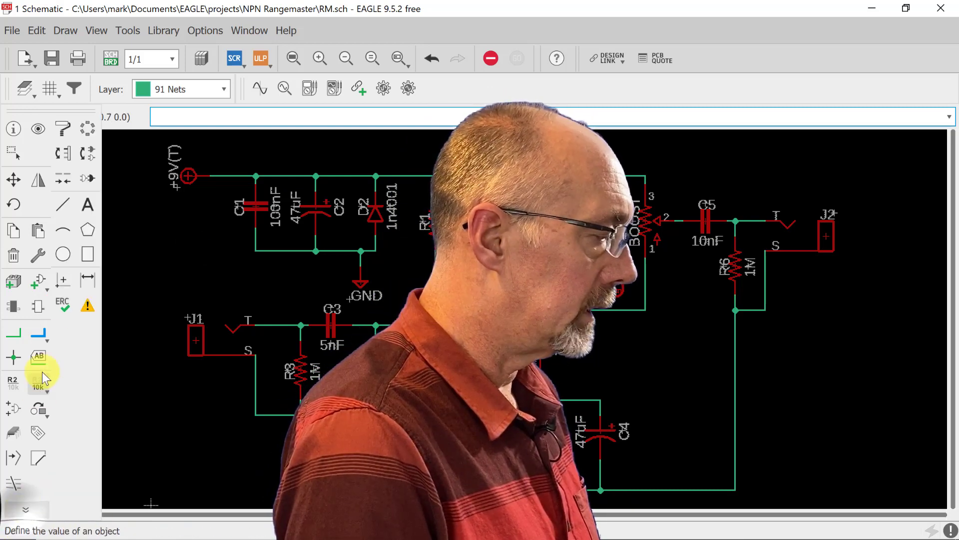
{"action": "left_click", "coordinate": [86, 305]}
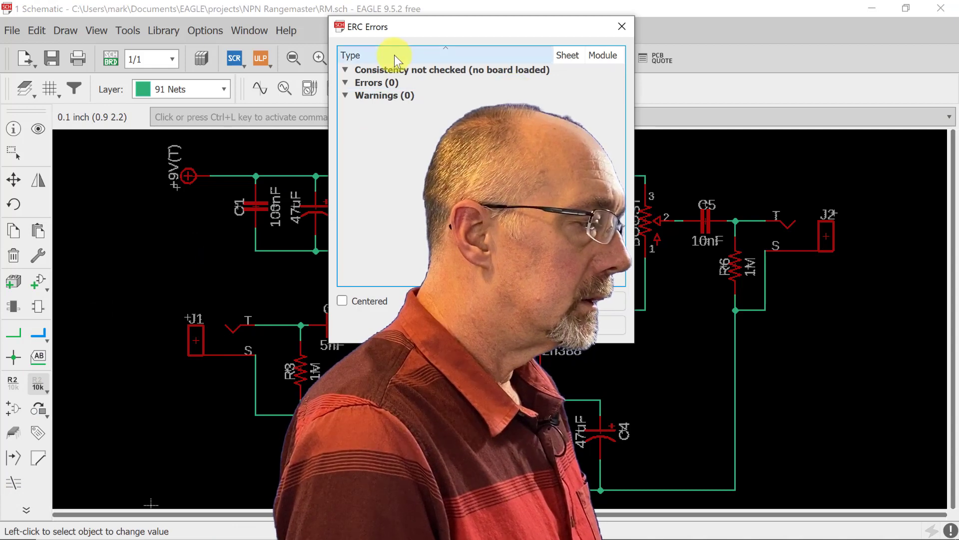
{"action": "left_click", "coordinate": [619, 23]}
Save the schematic
{"action": "left_click", "coordinate": [20, 28]}
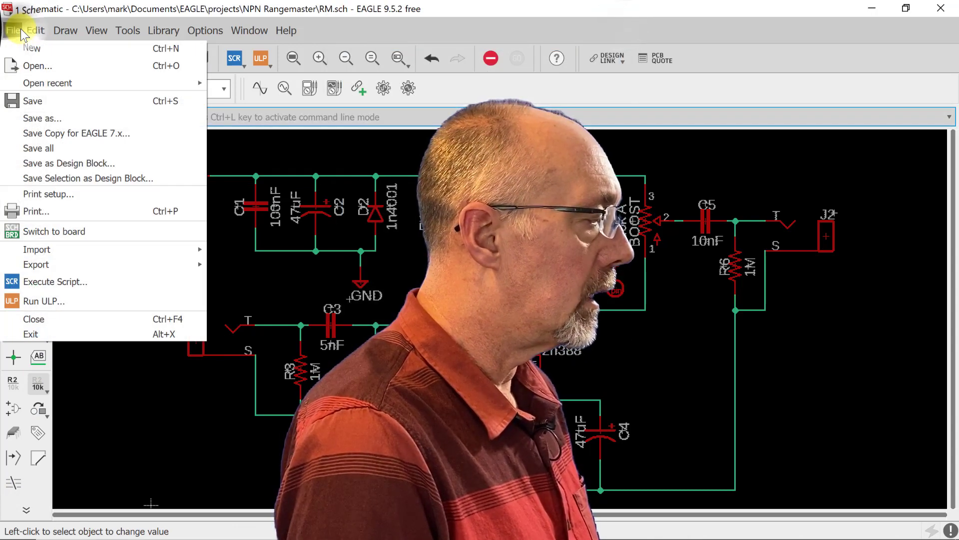
{"action": "left_click", "coordinate": [41, 99]}
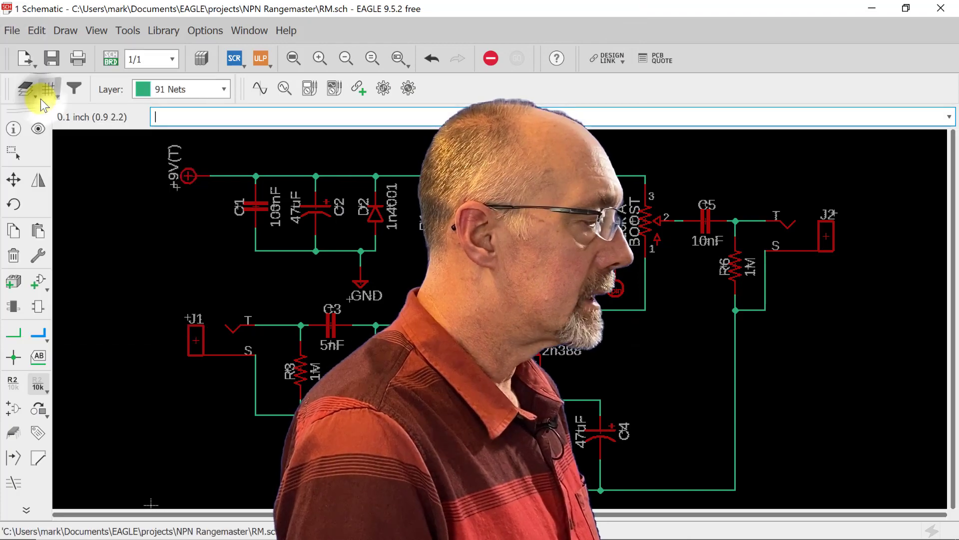